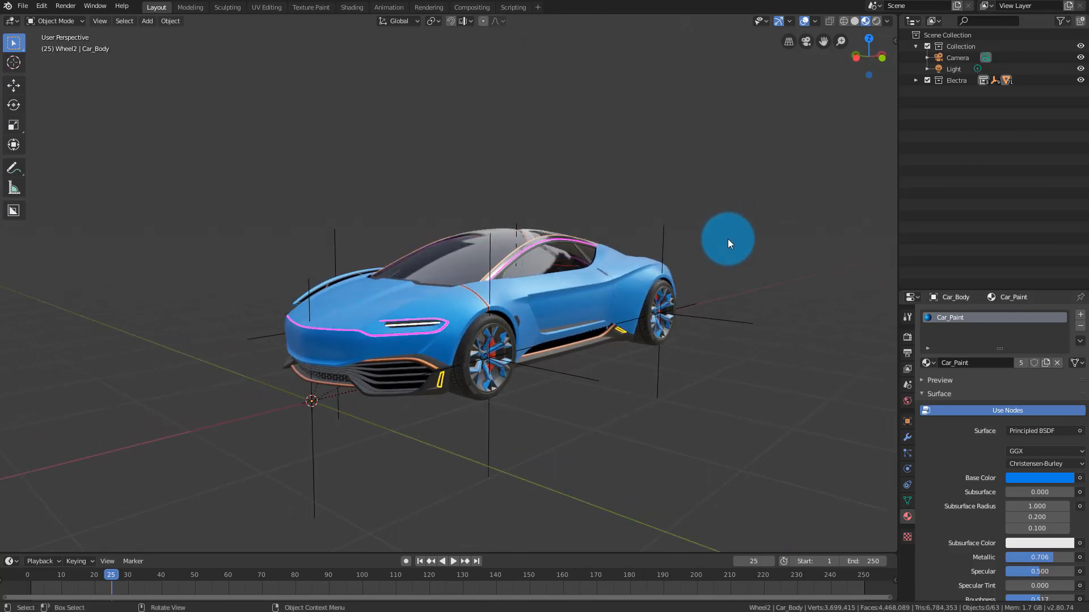
- Add a mesh plane at the world origin and scale it up by about 10.1 and again by about 2.1 as a floor
key("shift+a")
mouse_move(306, 294)
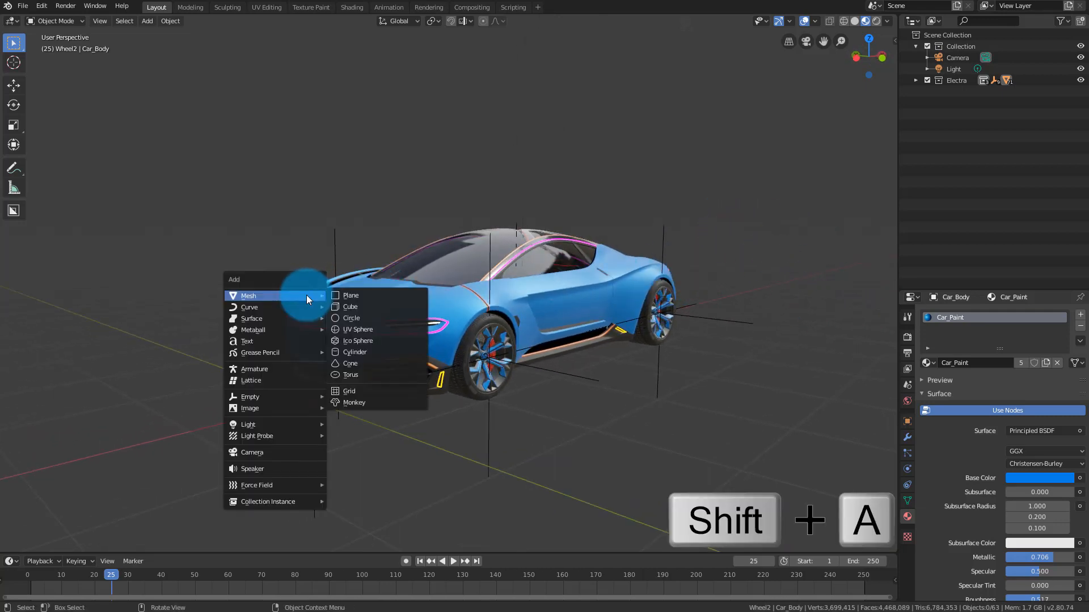
left_click(386, 297)
middle_click_drag(552, 276, 477, 266)
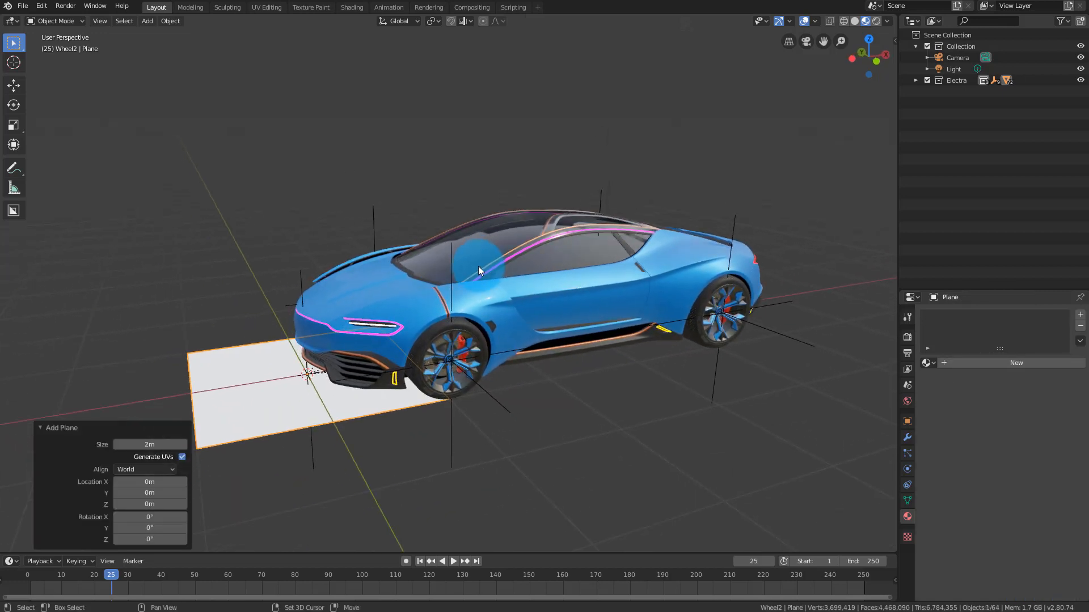
key("s")
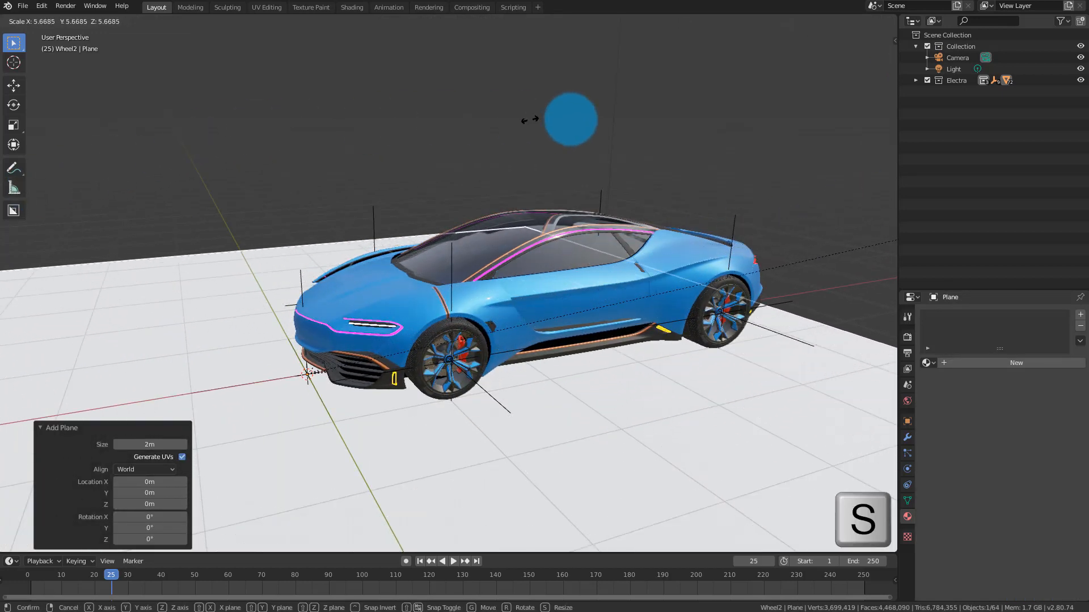
left_click(505, 478)
scroll(429, 298, "down", 2)
scroll(431, 293, "down", 3)
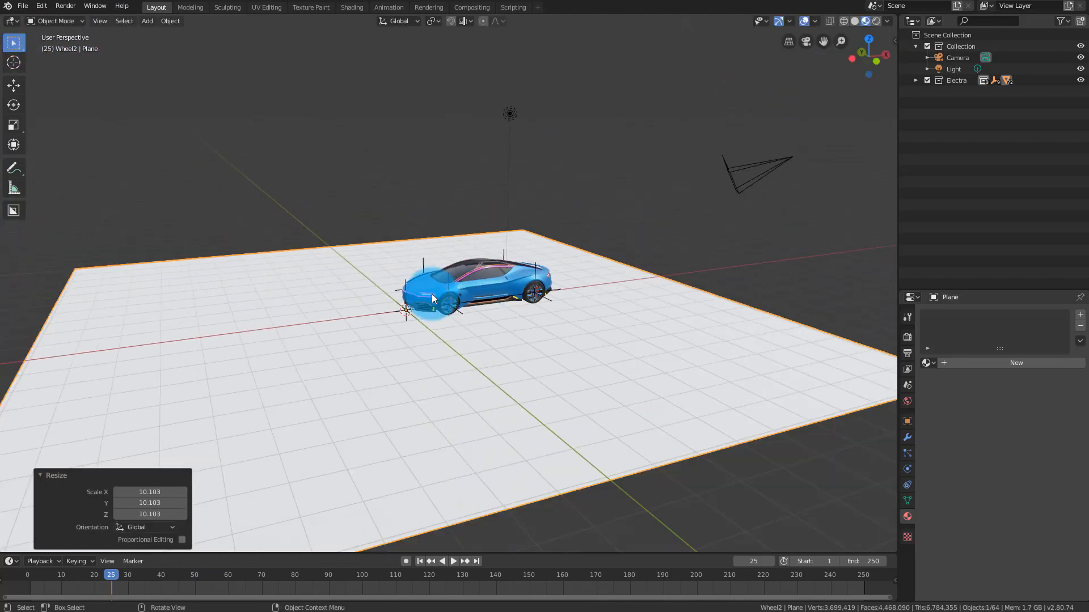
key("s")
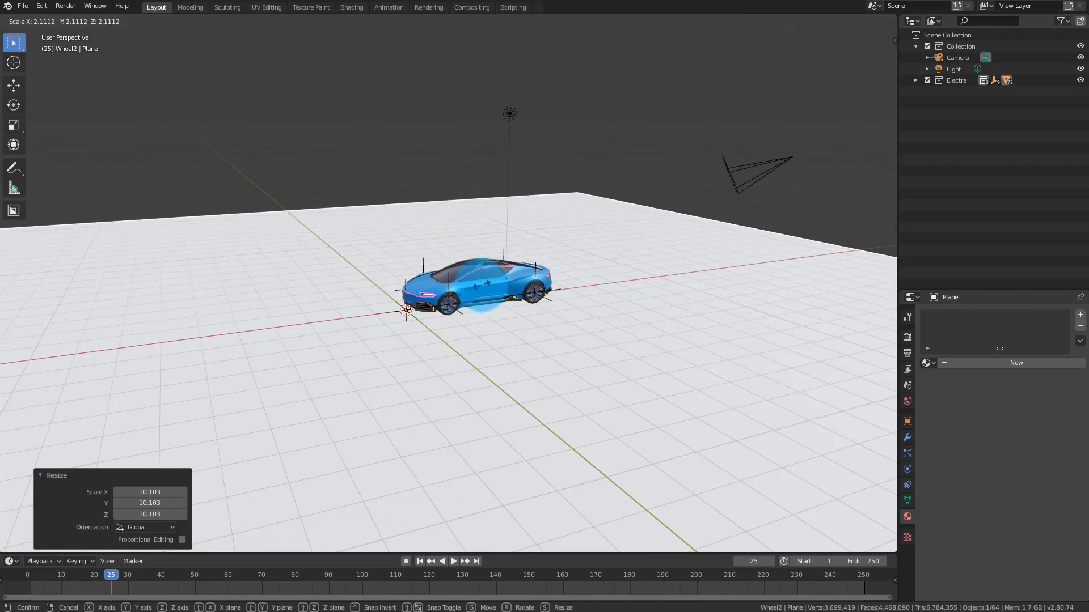
left_click(475, 289)
- Move the whole car by its body locator about -2.64 m along the global X axis to centre it on the origin
left_click(482, 263)
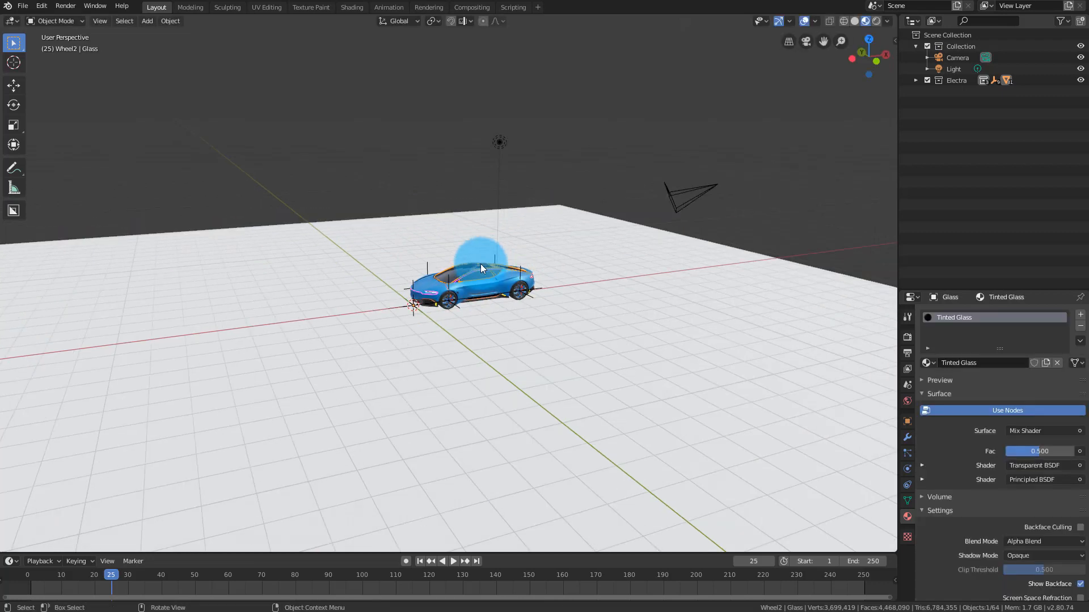
scroll(423, 287, "up", 3)
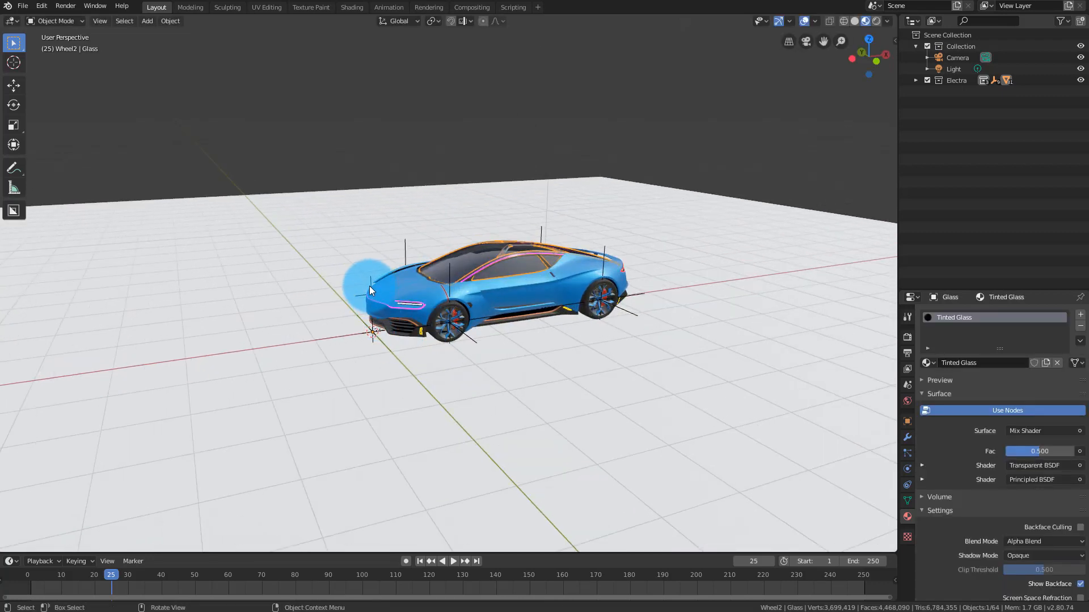
left_click(369, 285)
key("g")
key("x")
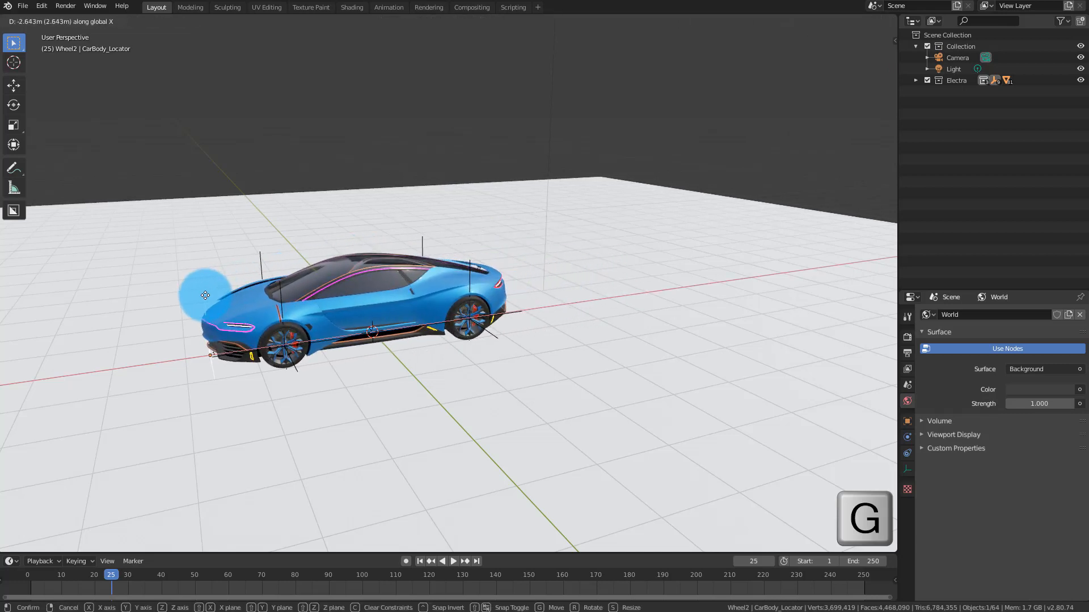
left_click(205, 295)
- Create a new material on the floor plane and name it Floor
middle_click_drag(498, 159, 597, 208)
left_click(716, 196)
left_click(969, 326)
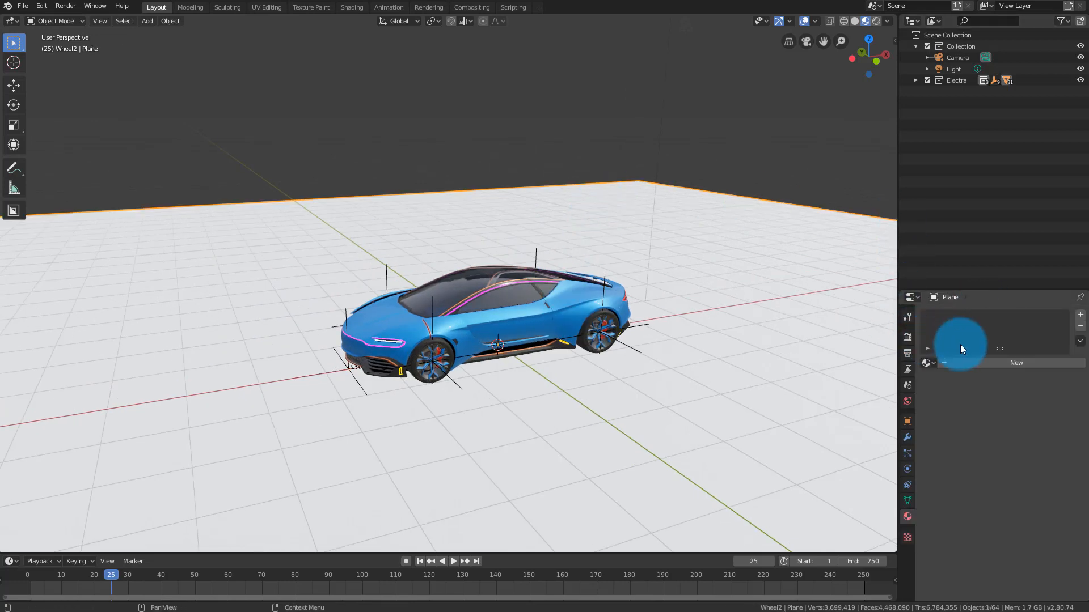
left_click(1000, 368)
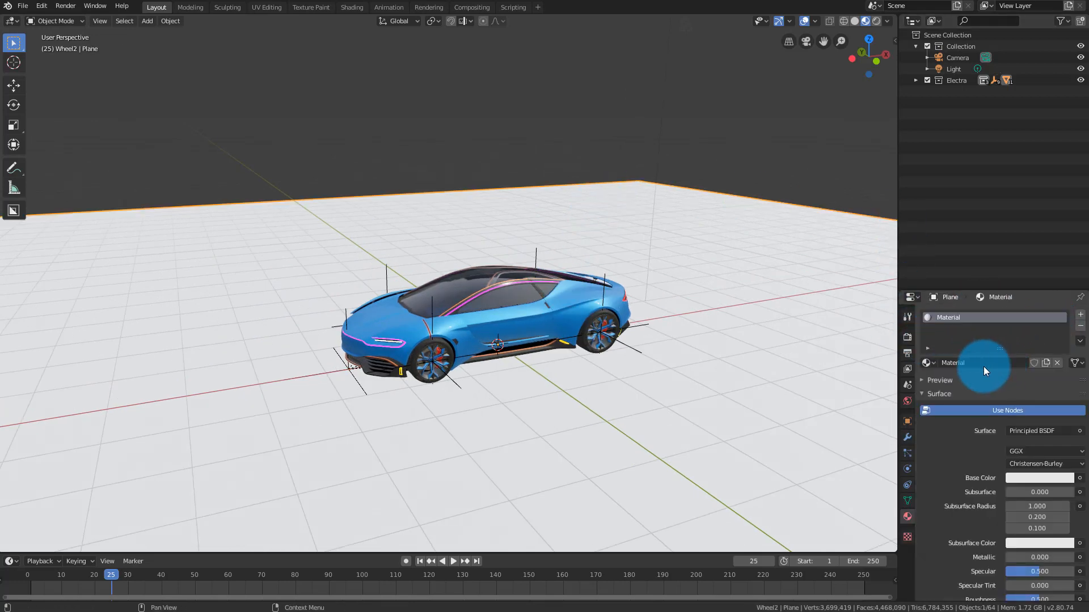
left_click(962, 363)
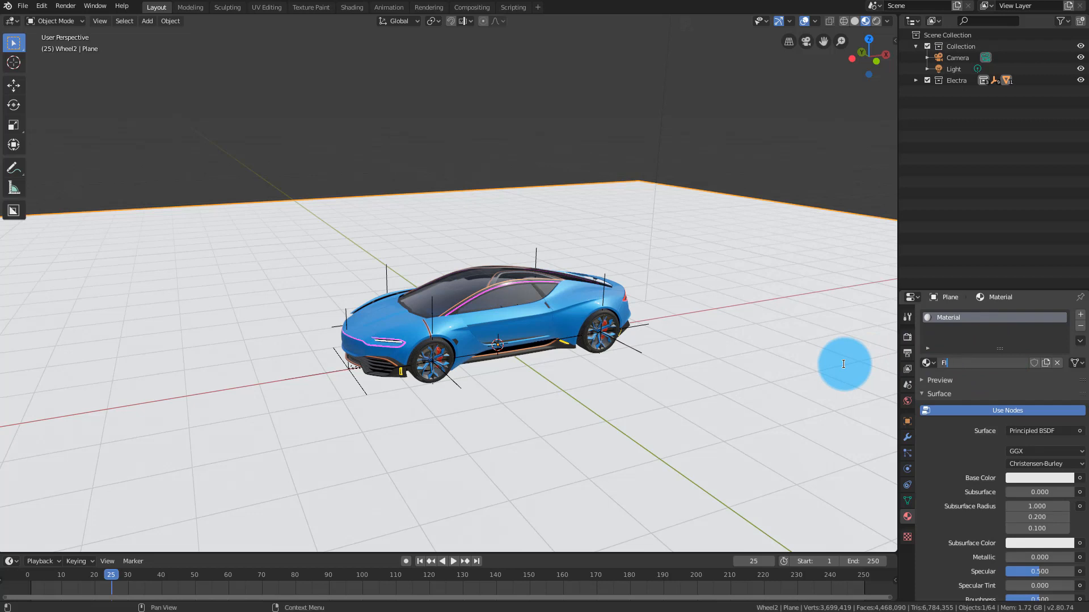
key("Return")
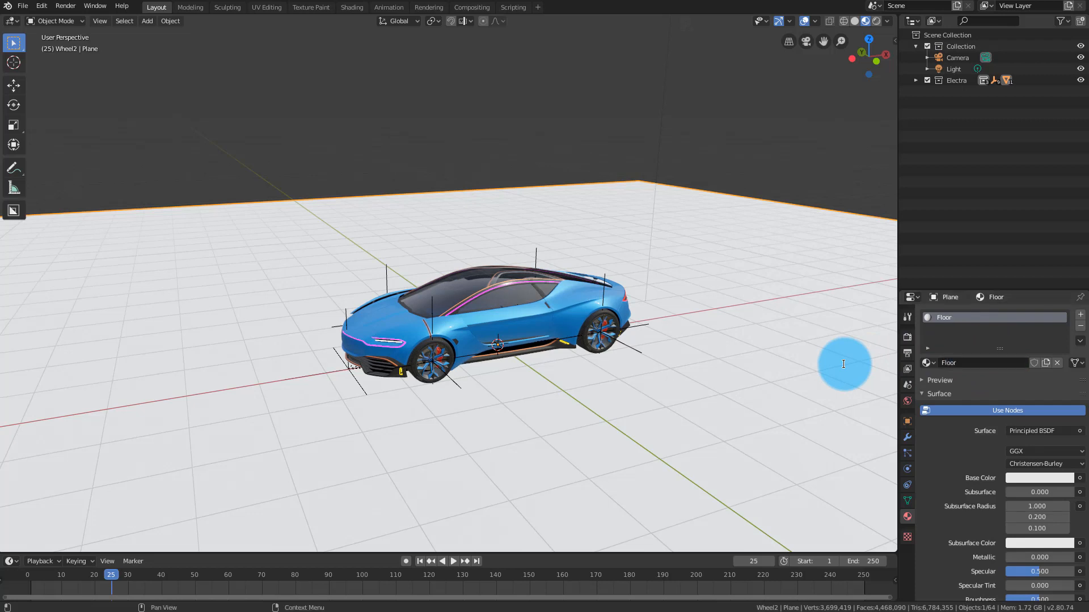
- Darken the Floor material's base color to dark grey and set its roughness to 0.159
left_click(1055, 480)
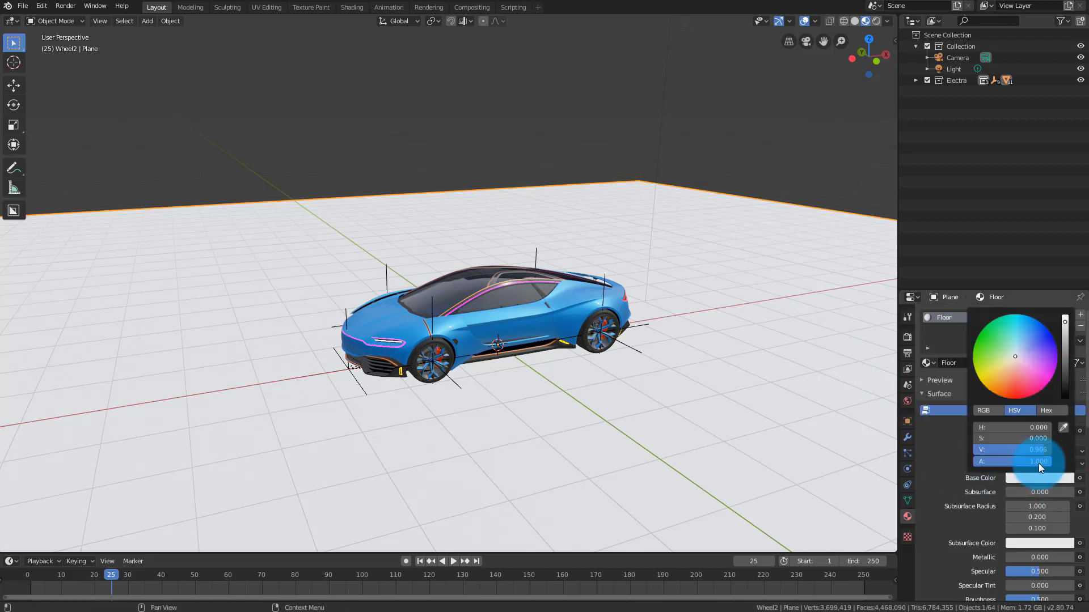
left_click_drag(1067, 336, 1065, 382)
scroll(971, 552, "down", 2)
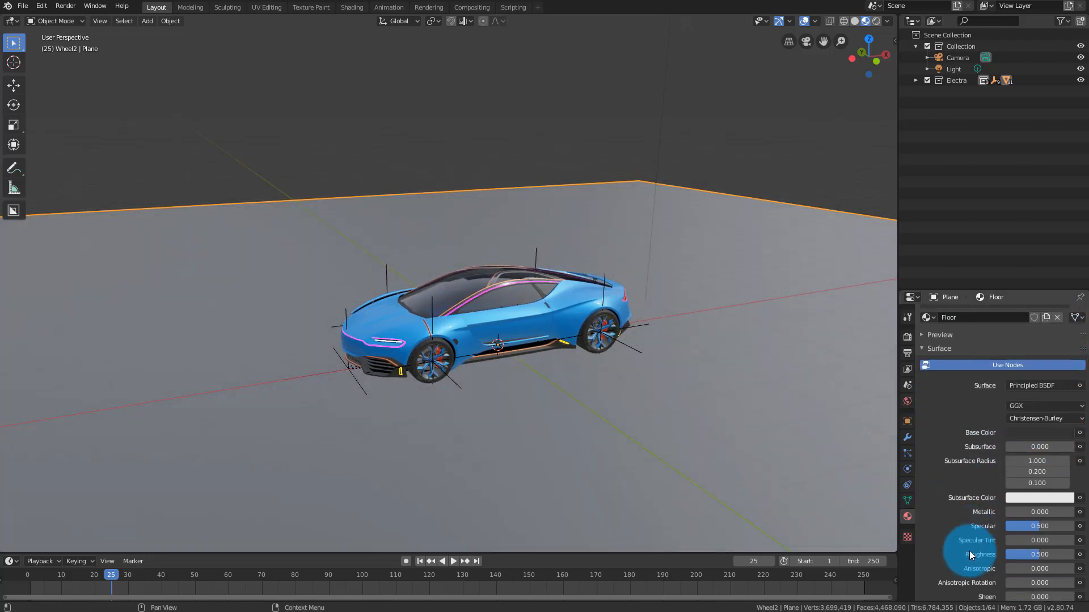
left_click_drag(1015, 554, 990, 554)
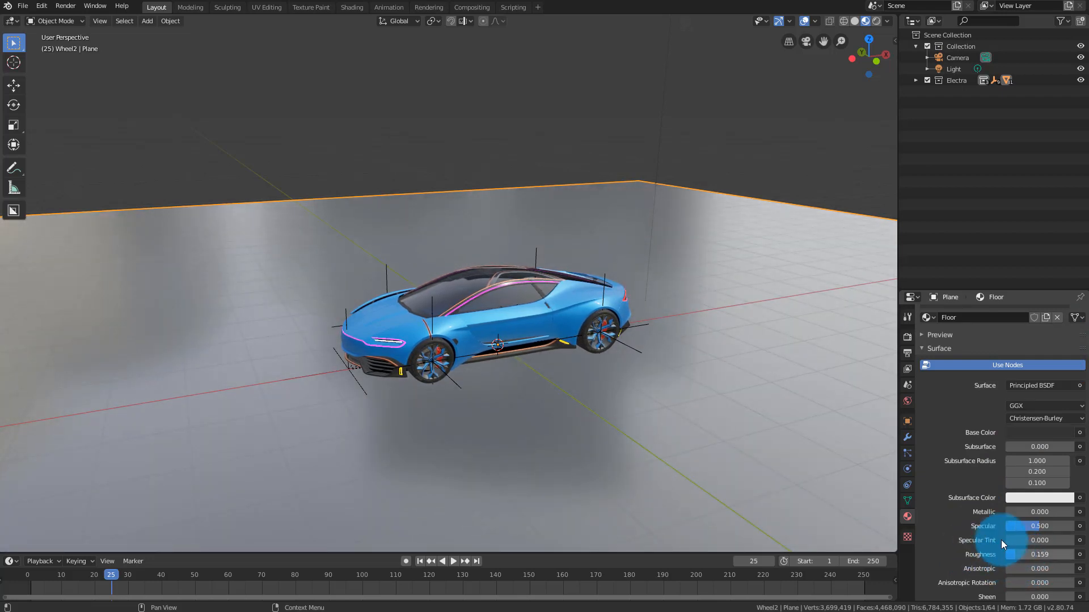
- Switch the viewport to rendered shading and inspect the car and floor from the front and side
middle_click_drag(671, 338, 582, 274)
scroll(580, 222, "up", 4)
mouse_move(580, 223)
middle_mouse_down()
mouse_move(486, 174)
mouse_move(508, 171)
mouse_move(416, 152)
mouse_move(559, 109)
middle_mouse_up()
left_click(876, 21)
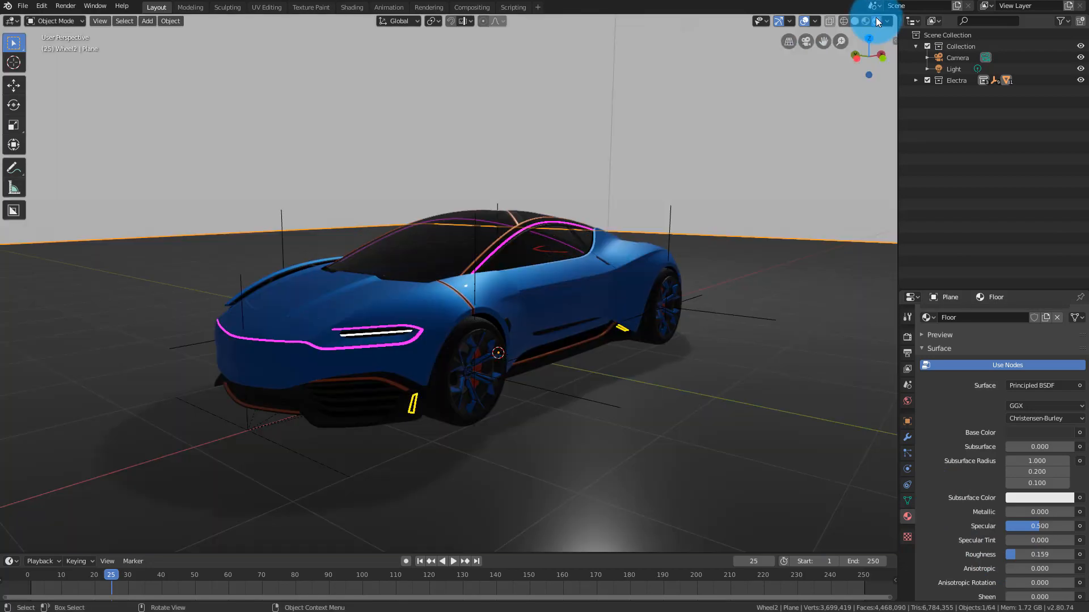
middle_click_drag(612, 146, 651, 144)
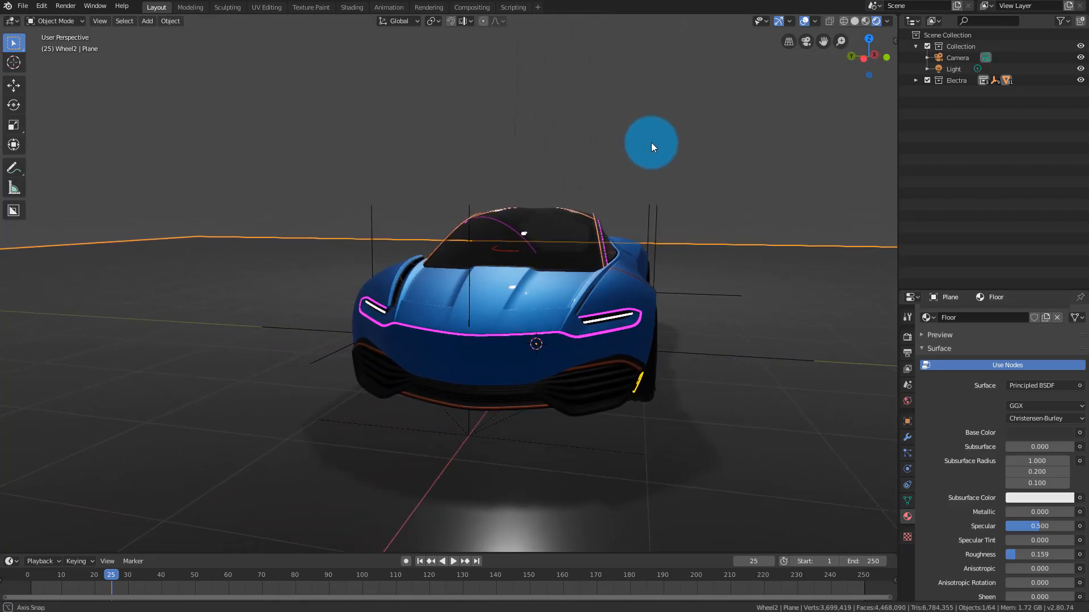
middle_click_drag(444, 106, 777, 276, "ctrl")
- Enable Ambient Occlusion, Bloom, Screen Space Reflections and Motion Blur in the Eevee render settings
left_click(907, 338)
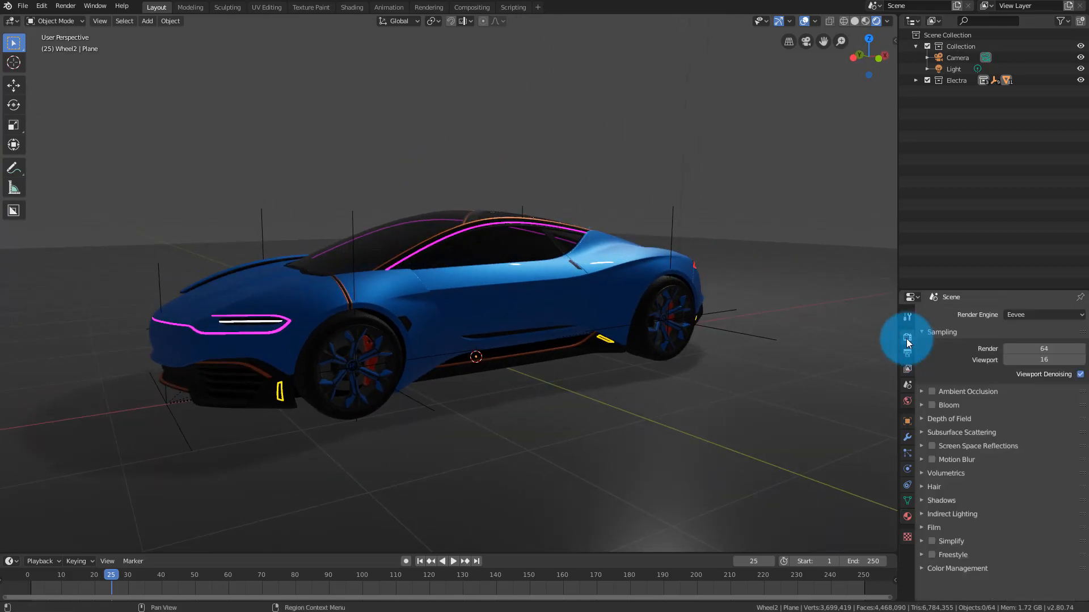
left_click(932, 391)
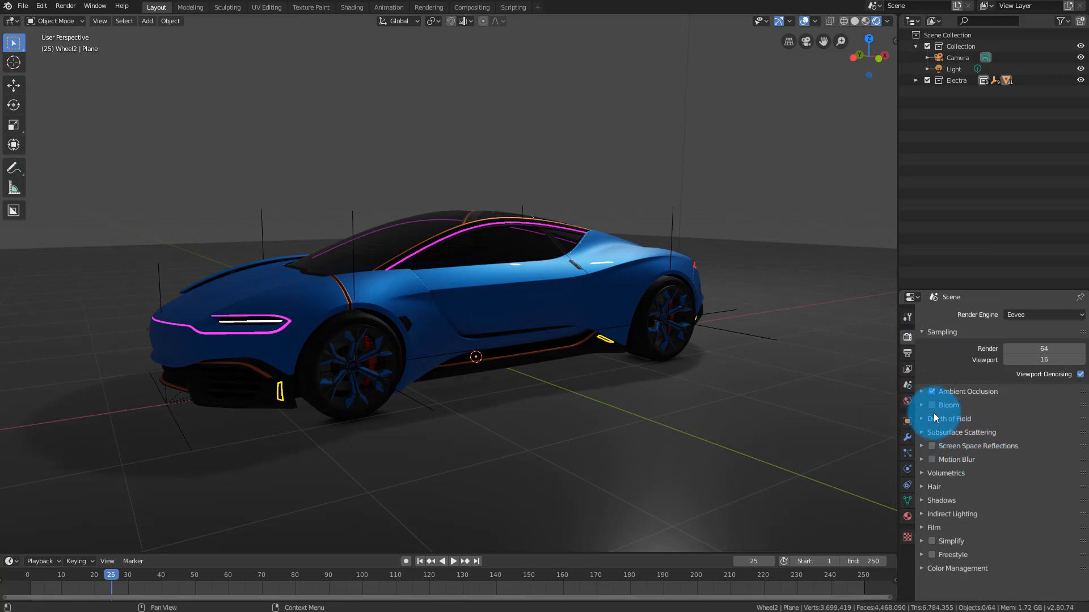
left_click(931, 405)
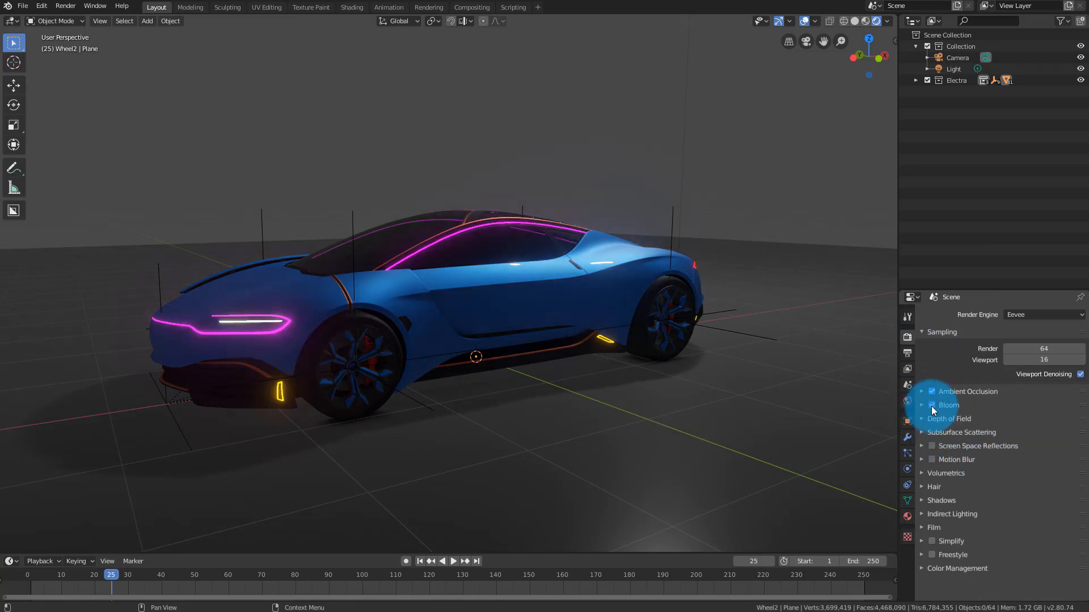
left_click(931, 405)
left_click(931, 405)
middle_click_drag(620, 279, 655, 290)
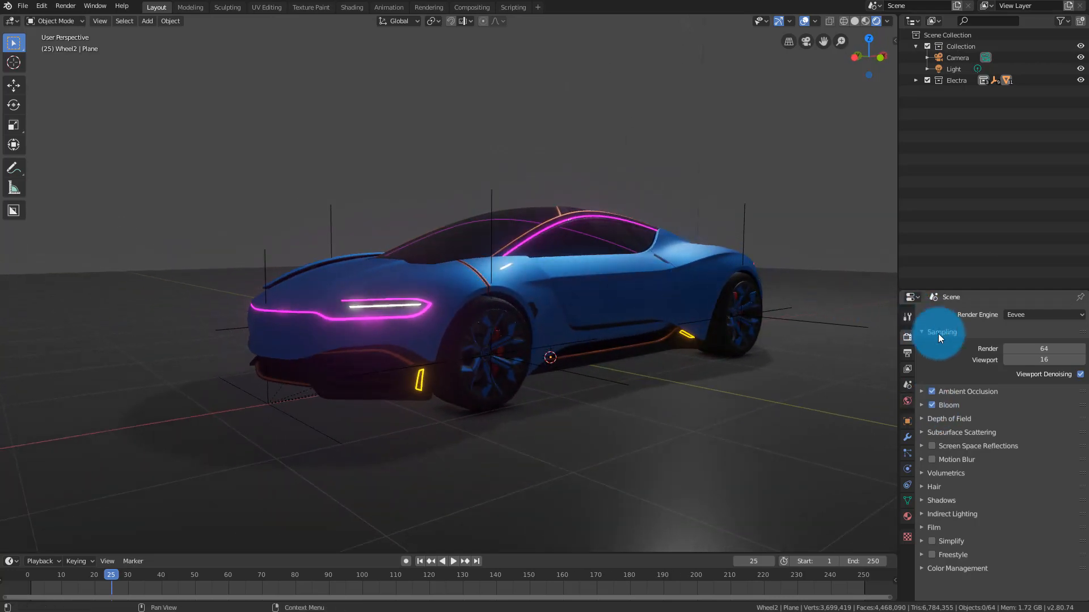
left_click(931, 446)
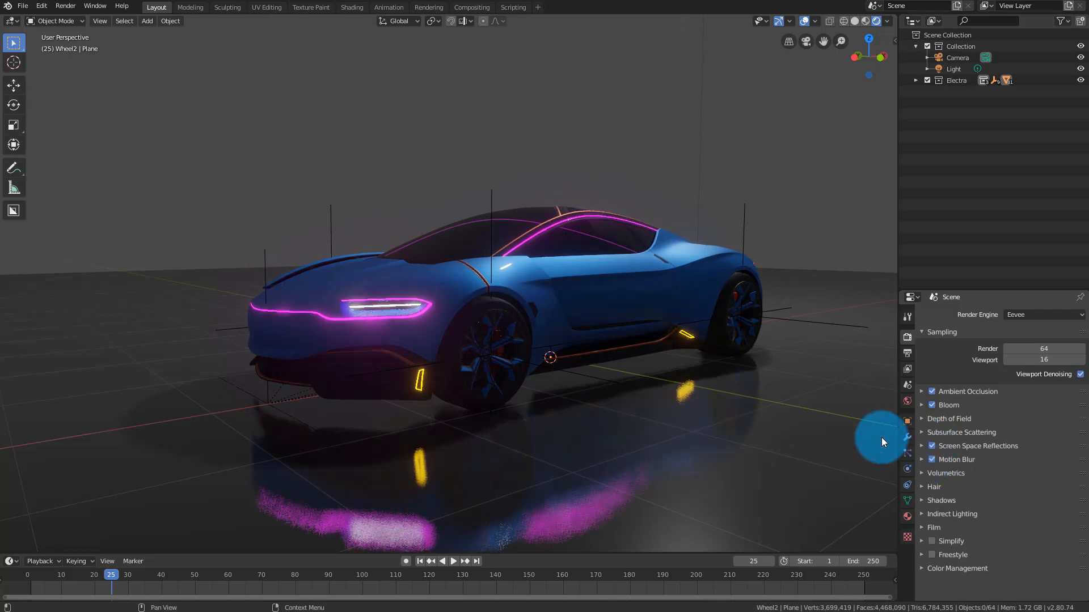
mouse_move(603, 308)
middle_mouse_down()
mouse_move(589, 309)
mouse_move(605, 311)
middle_mouse_up()
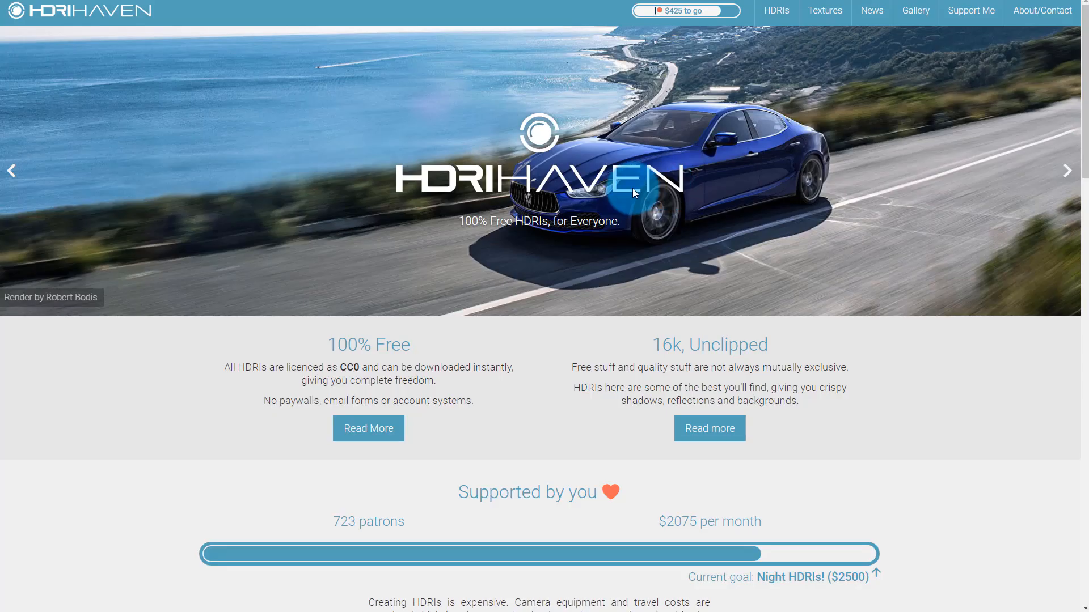
- Switch to the HDRI Haven website and open the Outdoor category of its HDRI library
scroll(631, 189, "down", 4)
scroll(632, 188, "up", 5)
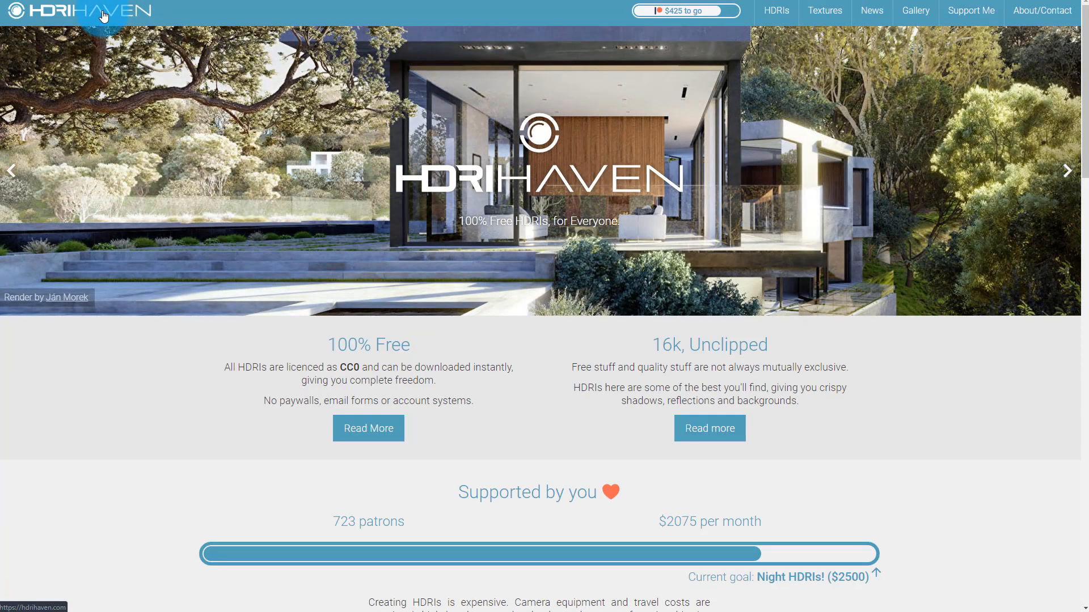
left_click(766, 14)
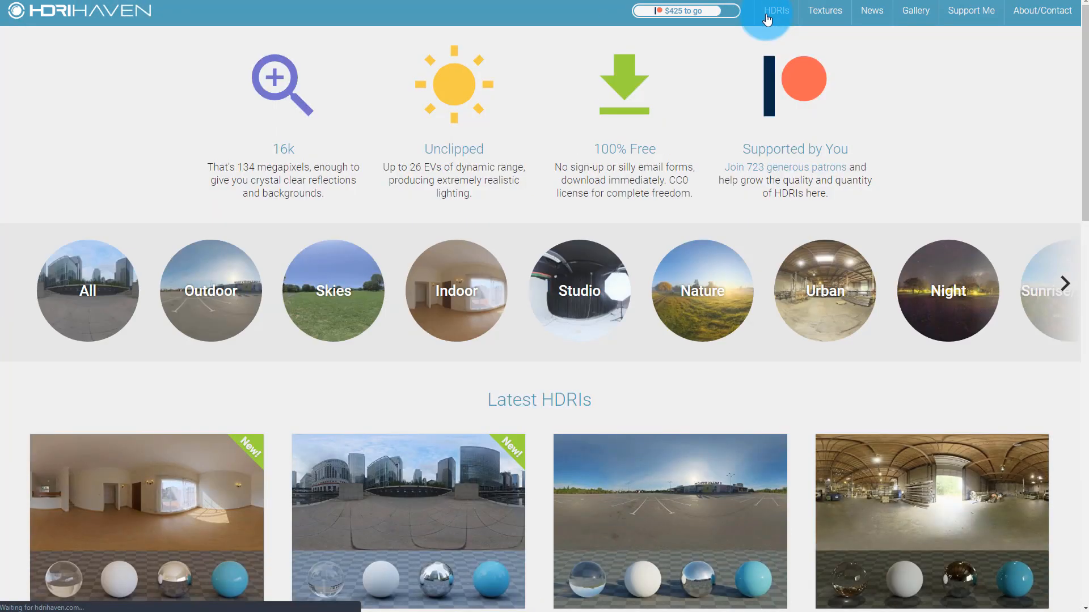
left_click(247, 291)
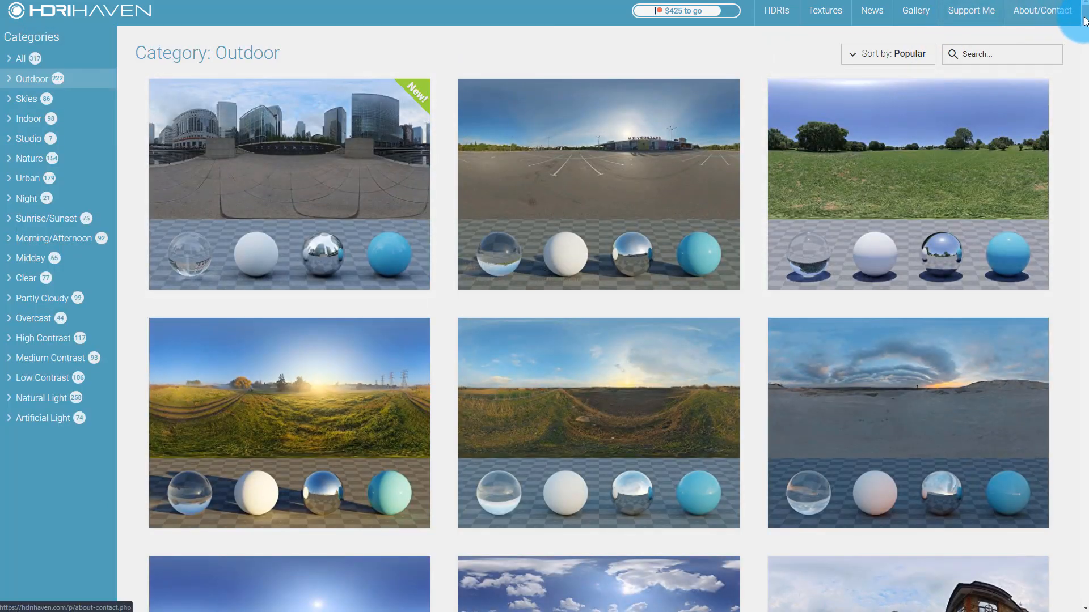
- Browse the outdoor HDRIs, open the Venice Sunrise page and review its download resolutions
left_click_drag(1084, 11, 1065, 266)
scroll(930, 289, "down", 9)
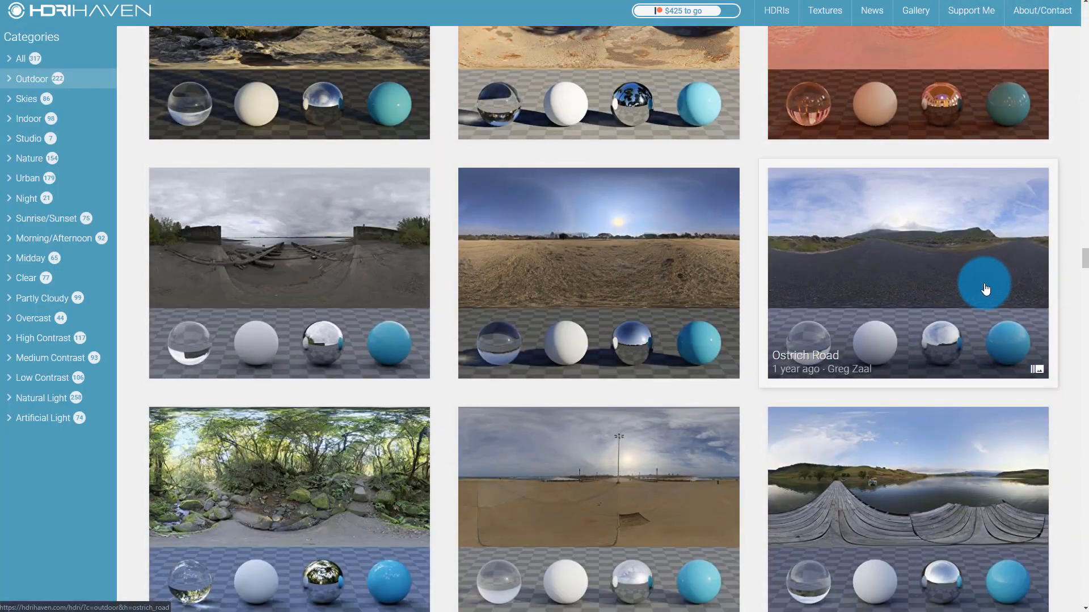
scroll(851, 235, "down", 15)
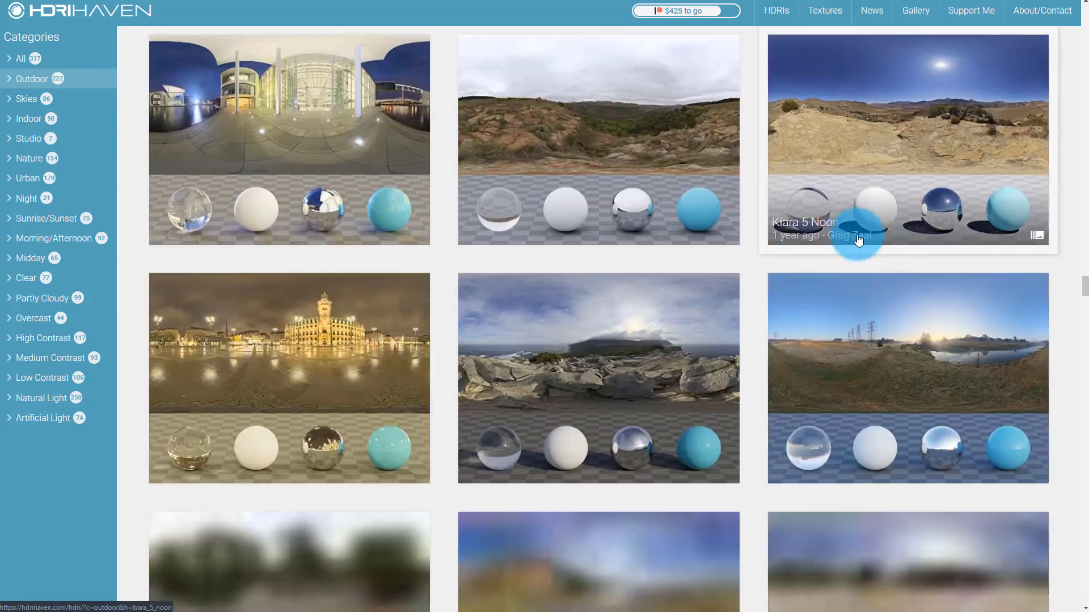
scroll(656, 151, "down", 5)
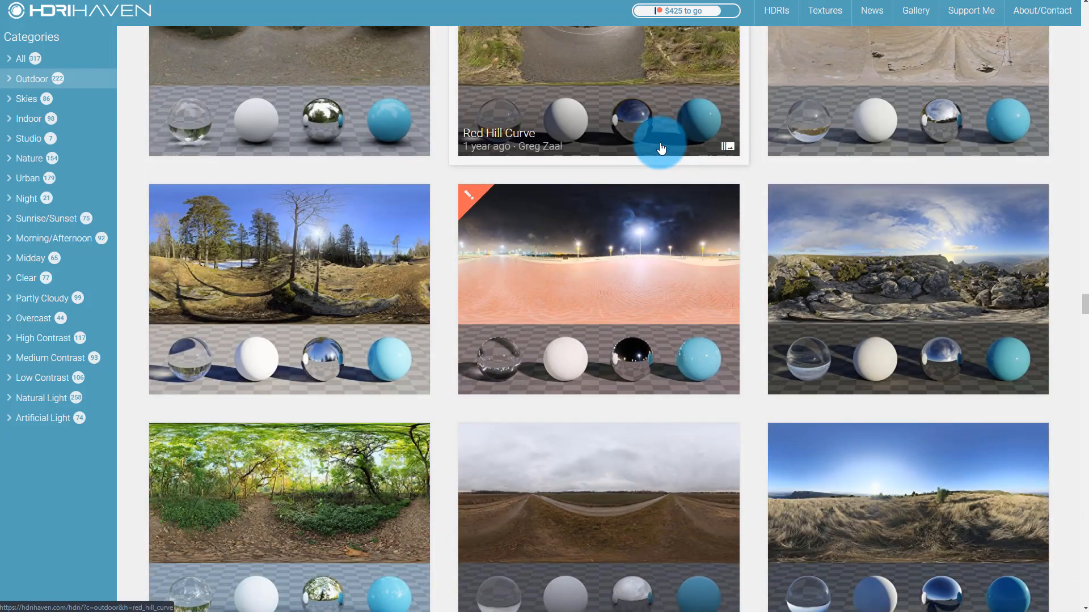
scroll(658, 150, "down", 8)
scroll(655, 147, "down", 5)
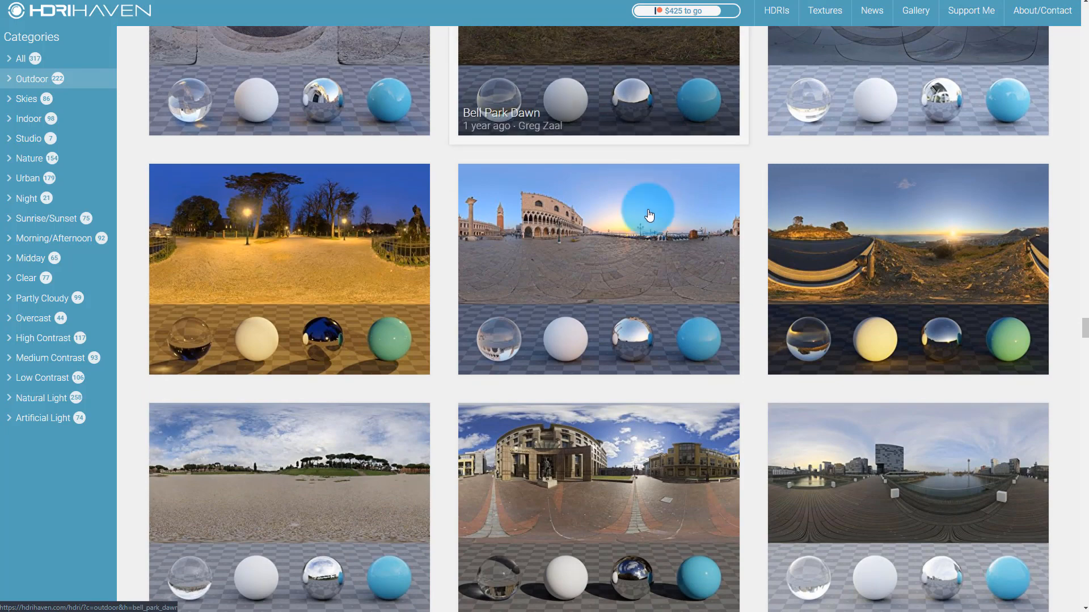
left_click(597, 249)
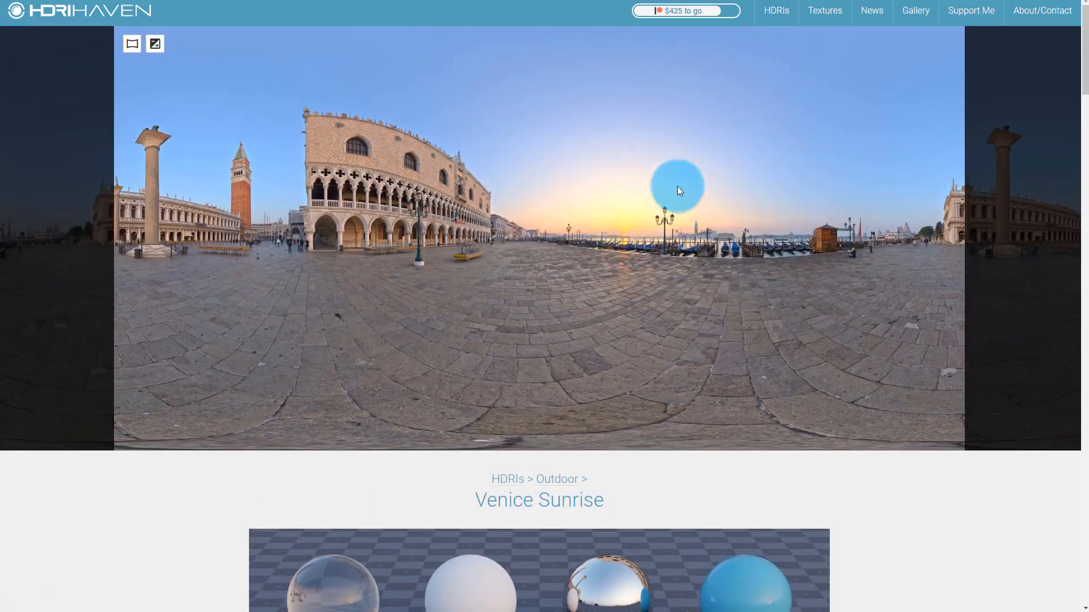
scroll(625, 160, "down", 8)
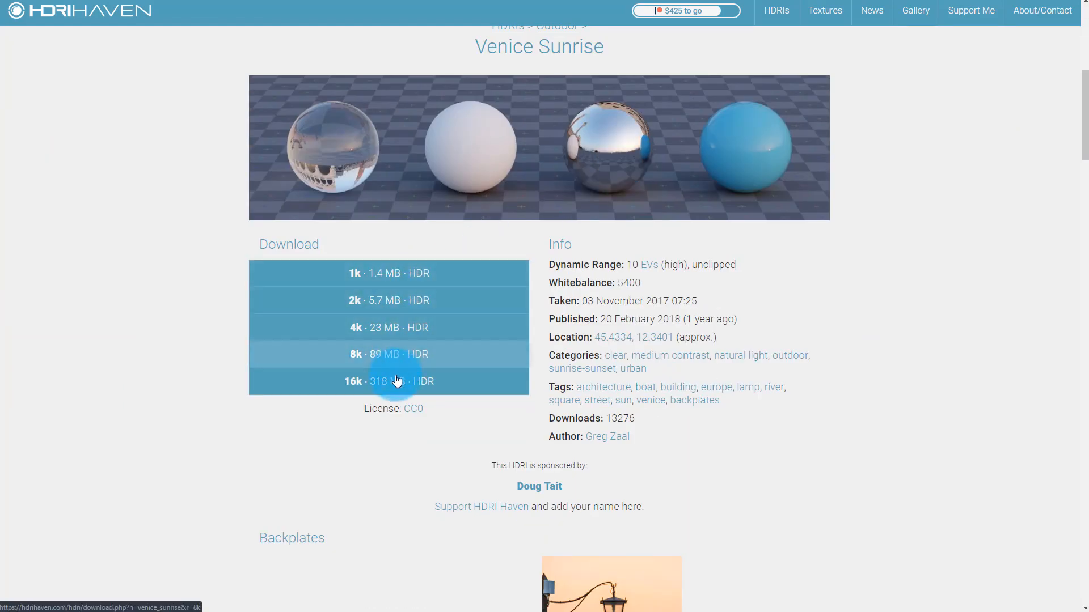
scroll(491, 313, "up", 8)
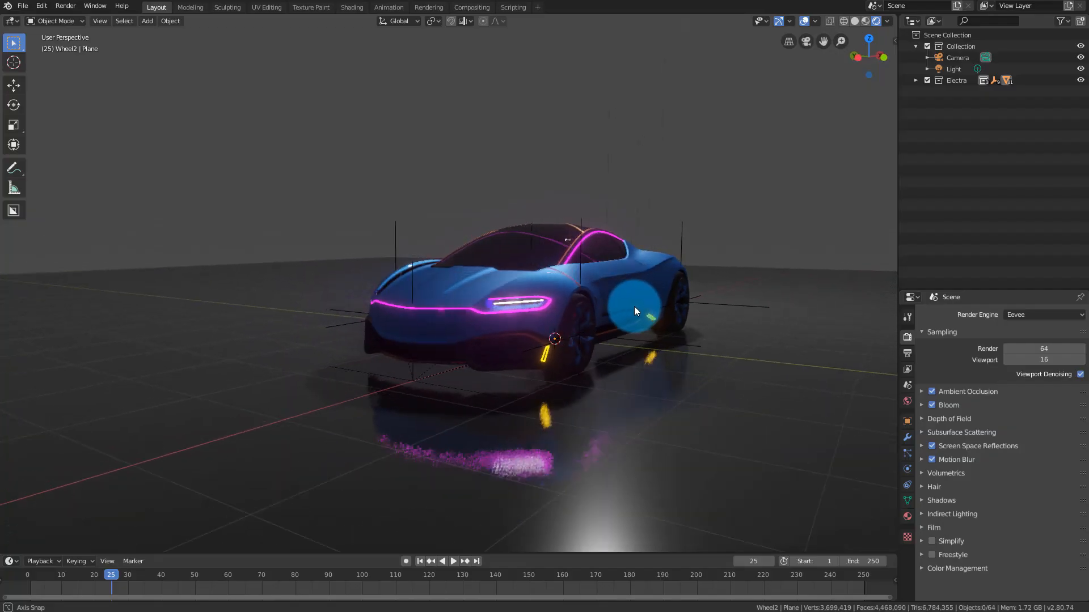
- Set the World surface's background color input to an Environment Texture
middle_click_drag(634, 307, 529, 343)
left_click(907, 401)
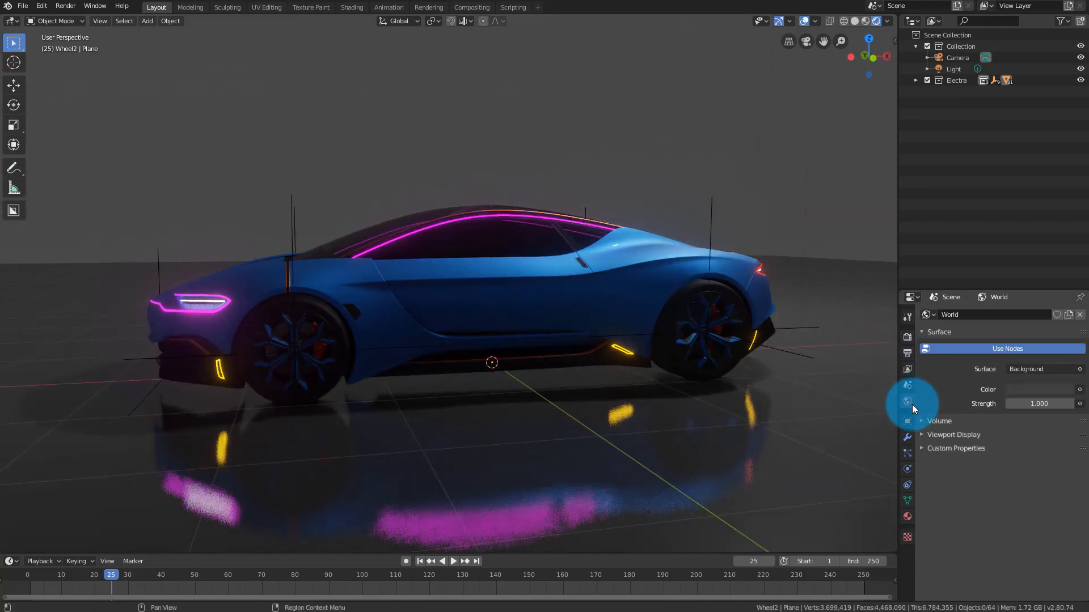
left_click(1049, 369)
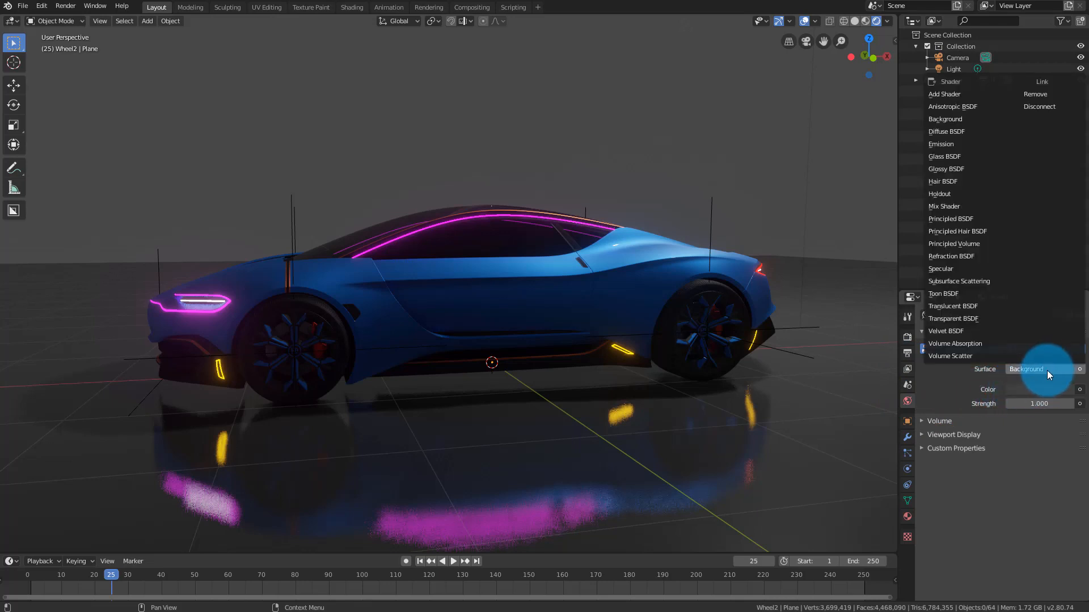
left_click(1049, 369)
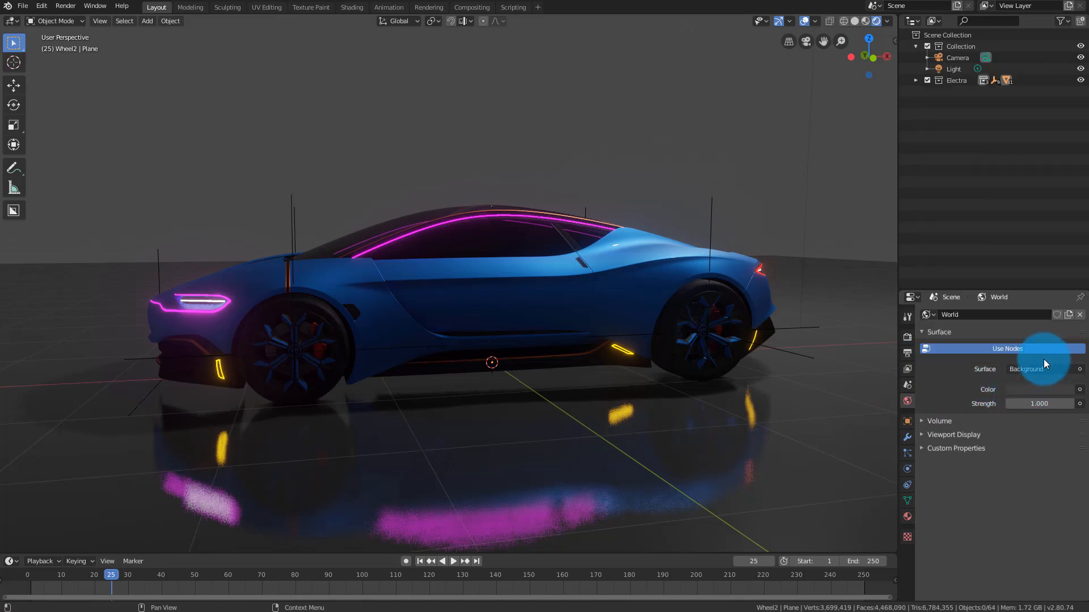
left_click(1078, 391)
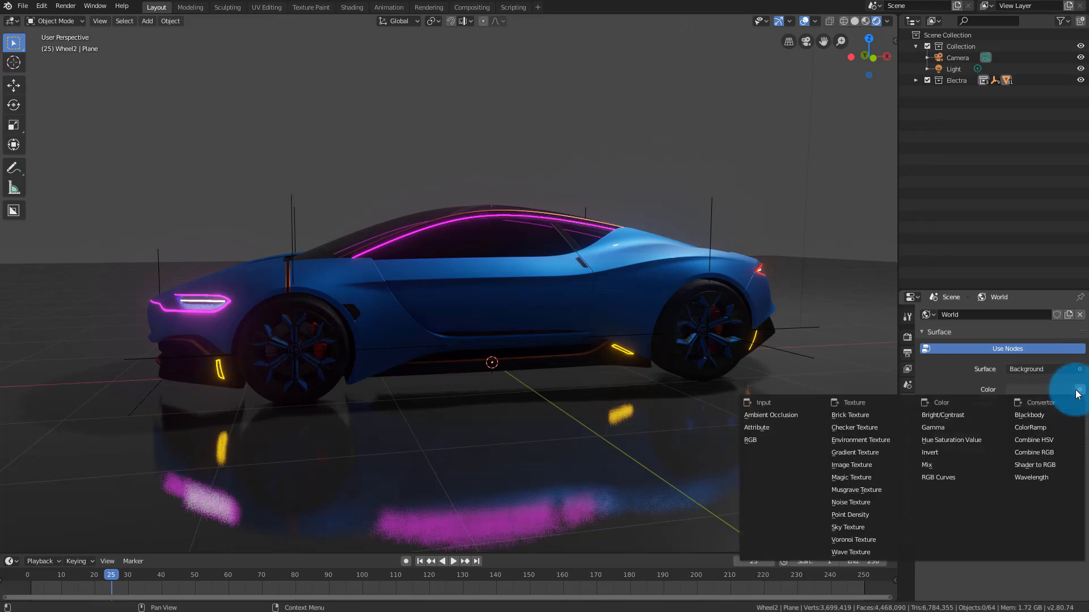
left_click(873, 442)
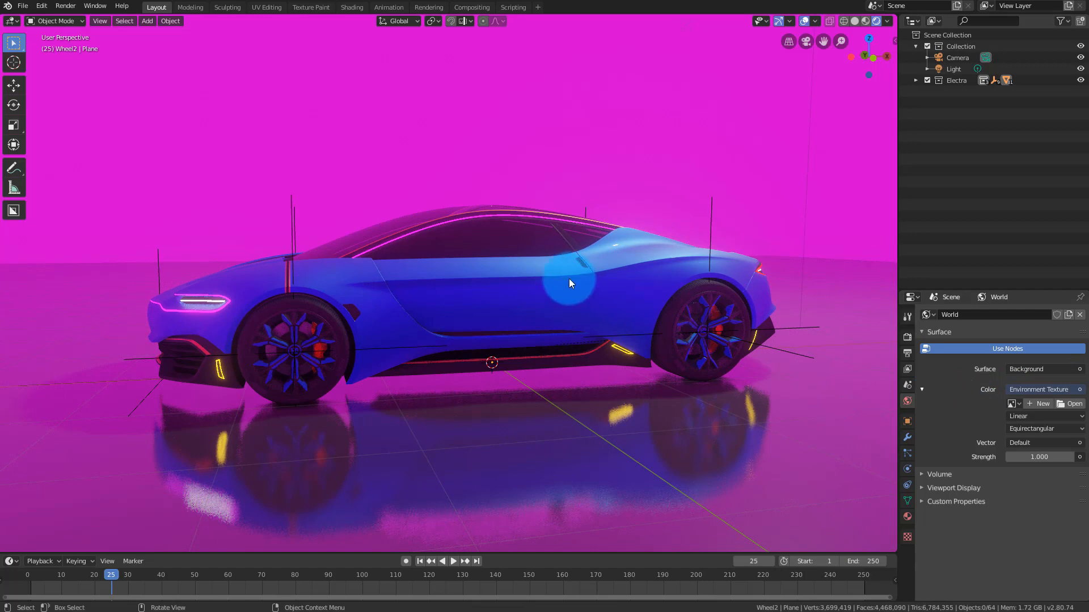
- Load venice_sunset_8k.hdr from the Downloads folder as the World's environment image
middle_click_drag(570, 278, 609, 280)
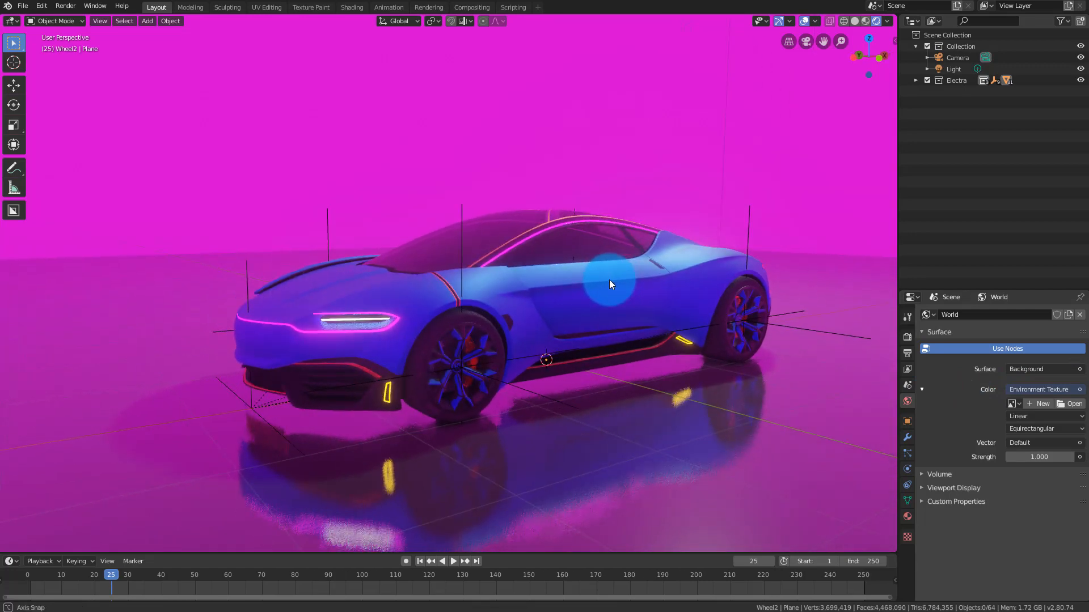
left_click(1073, 404)
left_click(34, 125)
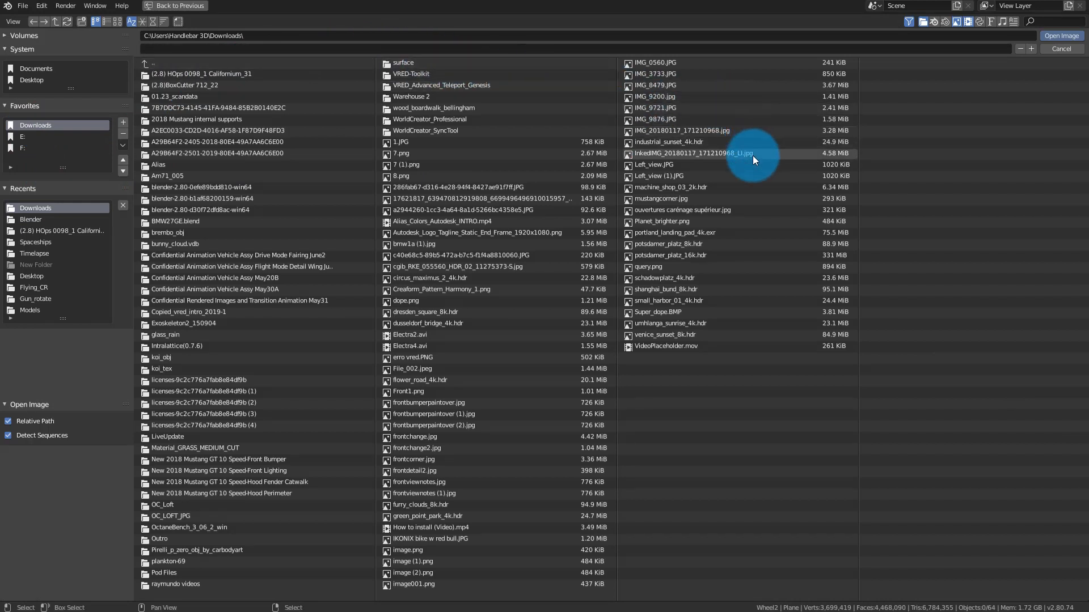
left_click(689, 336)
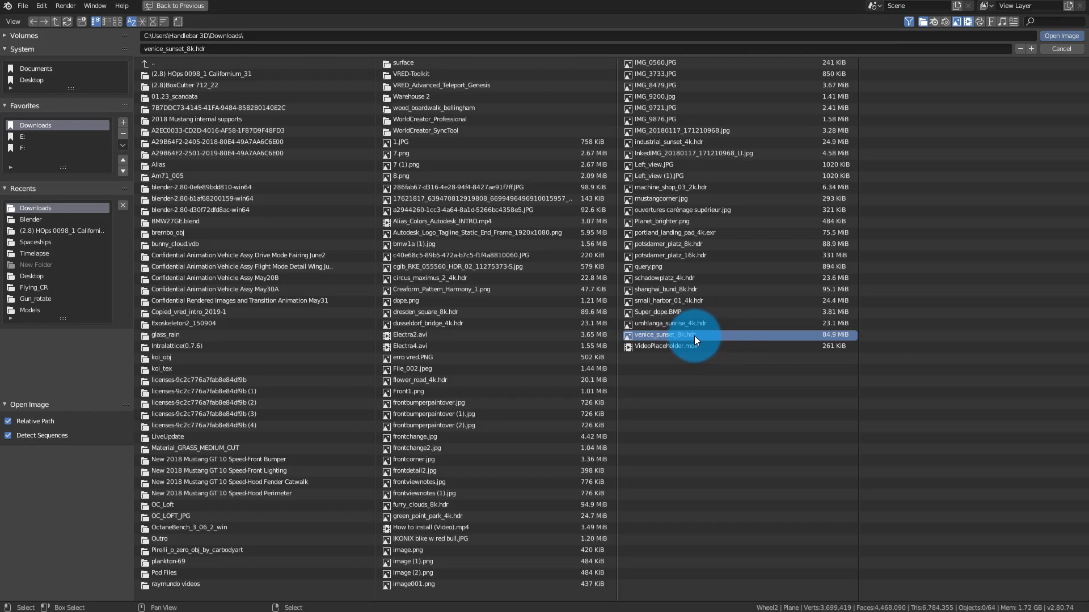
double_click(694, 335)
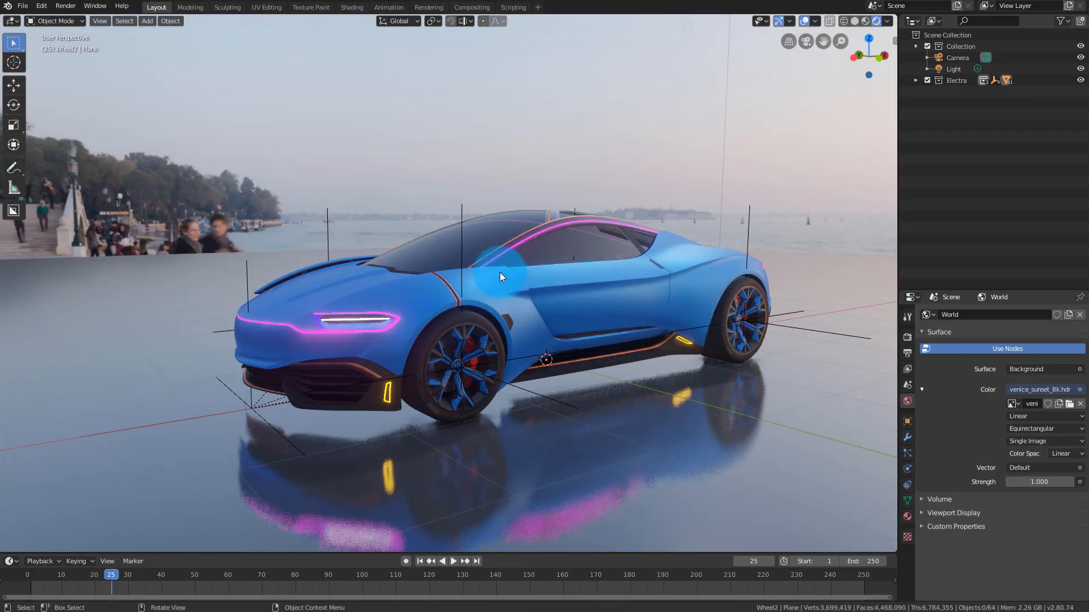
- Make the Floor material less reflective by setting its Roughness to 0.508 and Specular to 0.020
mouse_move(499, 273)
middle_mouse_down()
mouse_move(560, 280)
mouse_move(659, 258)
mouse_move(497, 262)
mouse_move(518, 267)
mouse_move(366, 283)
mouse_move(464, 281)
mouse_move(505, 298)
mouse_move(480, 254)
mouse_move(501, 252)
middle_mouse_up()
scroll(658, 257, "up", 3)
scroll(497, 262, "down", 5)
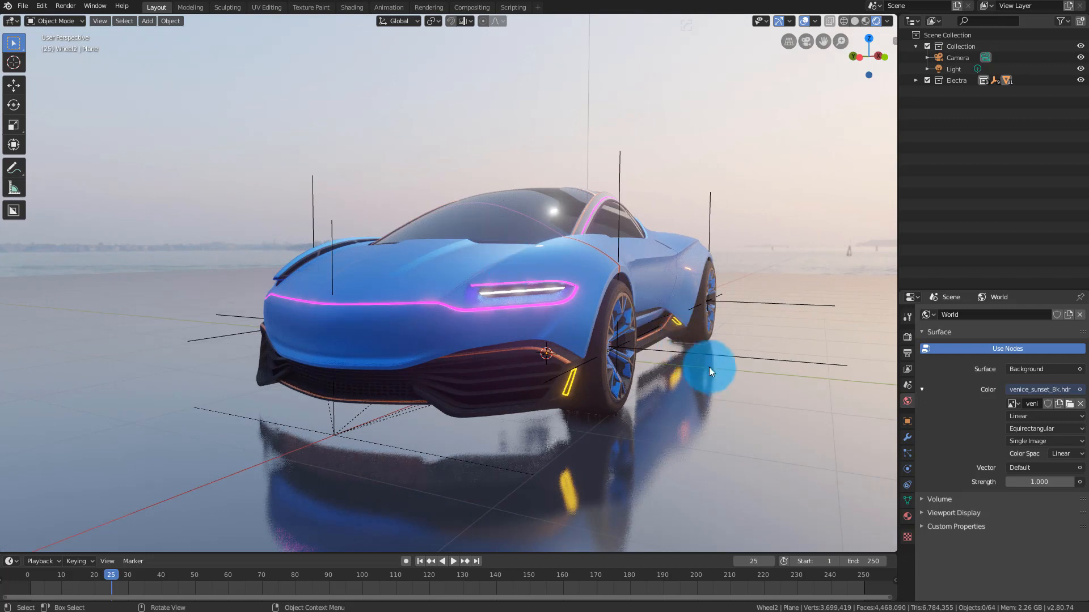
left_click(911, 418)
left_click(910, 400)
left_click(907, 515)
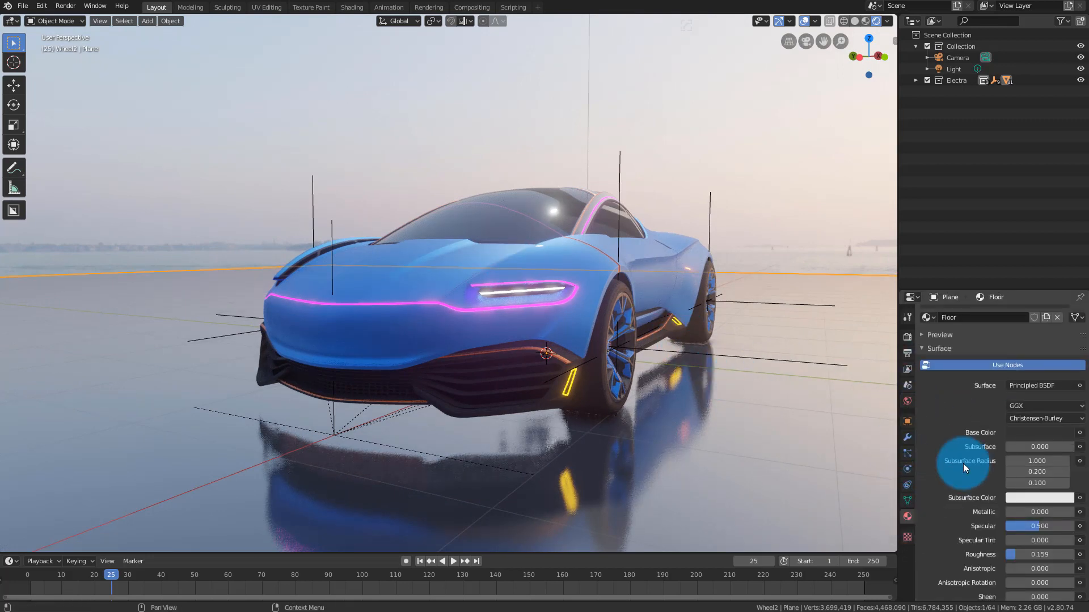
left_click_drag(1019, 556, 1007, 527)
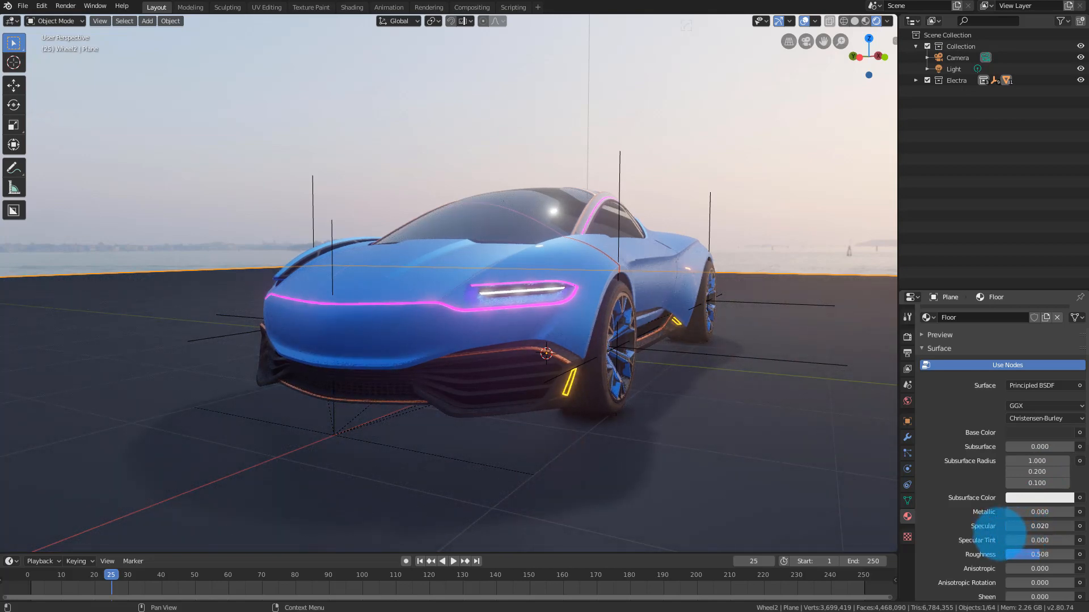
- Change the Base Color of the car body's Car_Paint material to white
mouse_move(408, 250)
middle_mouse_down()
mouse_move(324, 247)
mouse_move(420, 268)
middle_mouse_up()
left_click(550, 298)
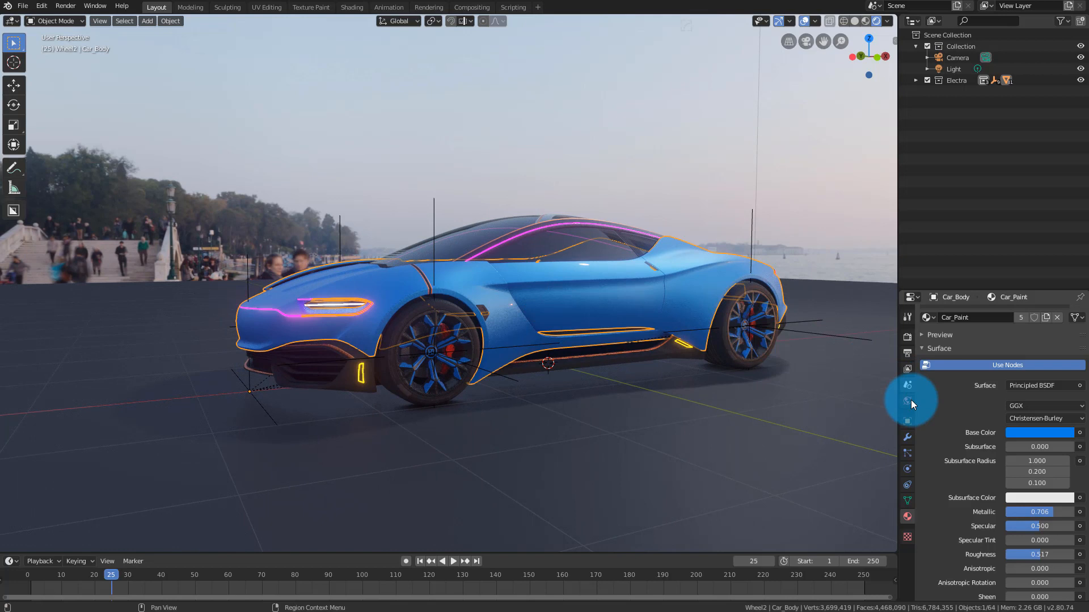
left_click(1009, 434)
left_click(1016, 316)
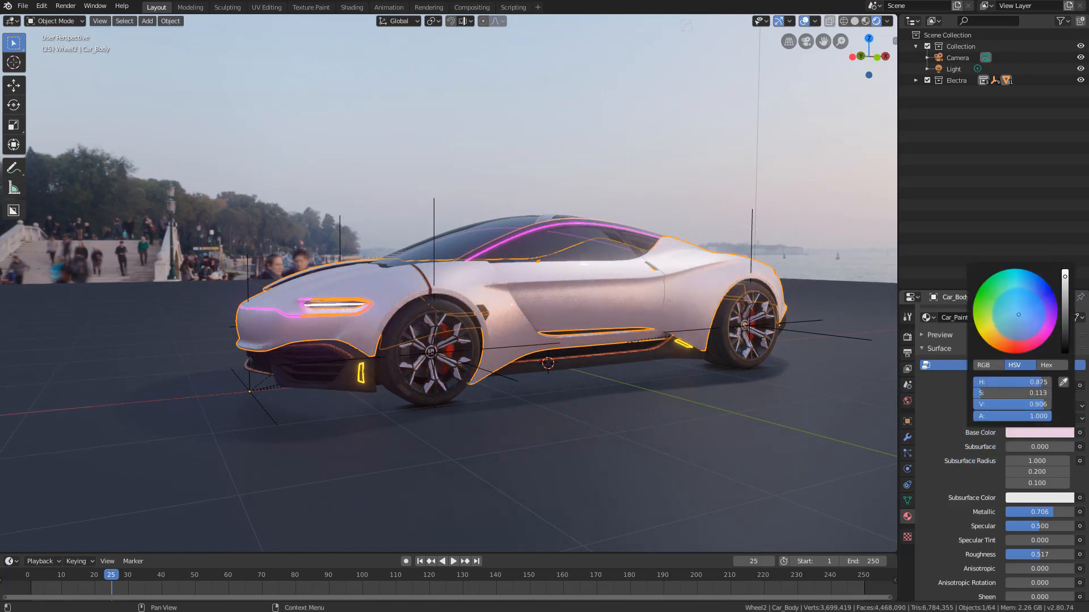
left_click(1014, 312)
left_click(769, 400)
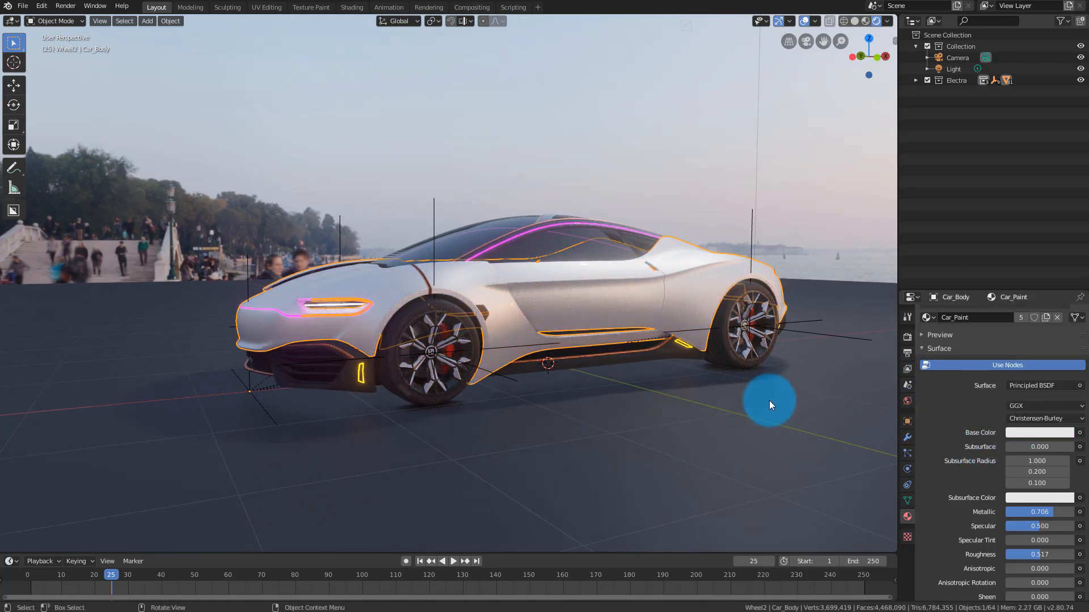
middle_click_drag(803, 212, 536, 230)
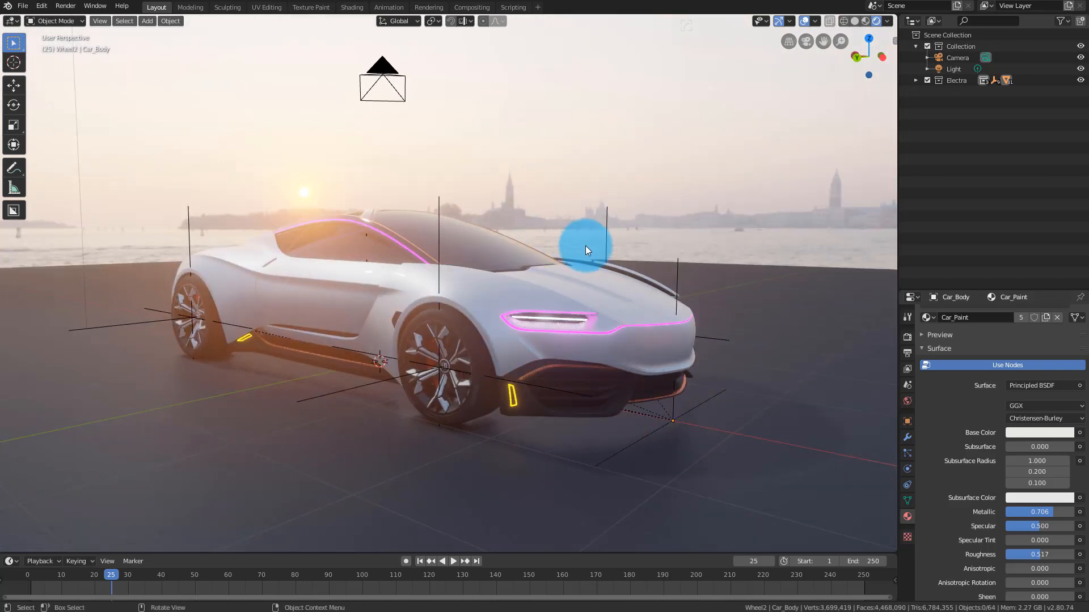
left_click(907, 420)
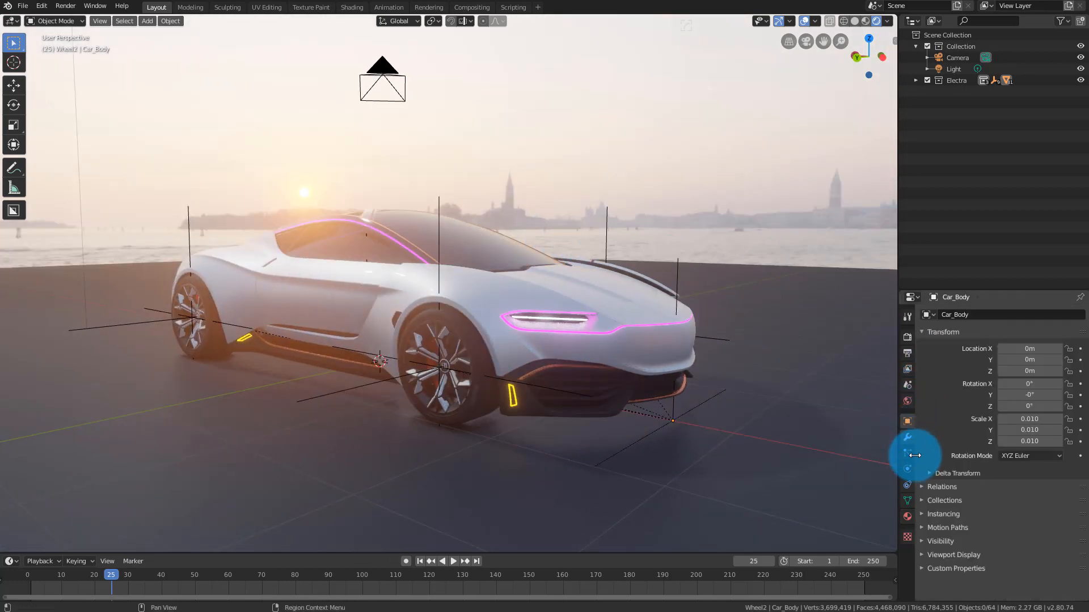
left_click(907, 501)
left_click(909, 516)
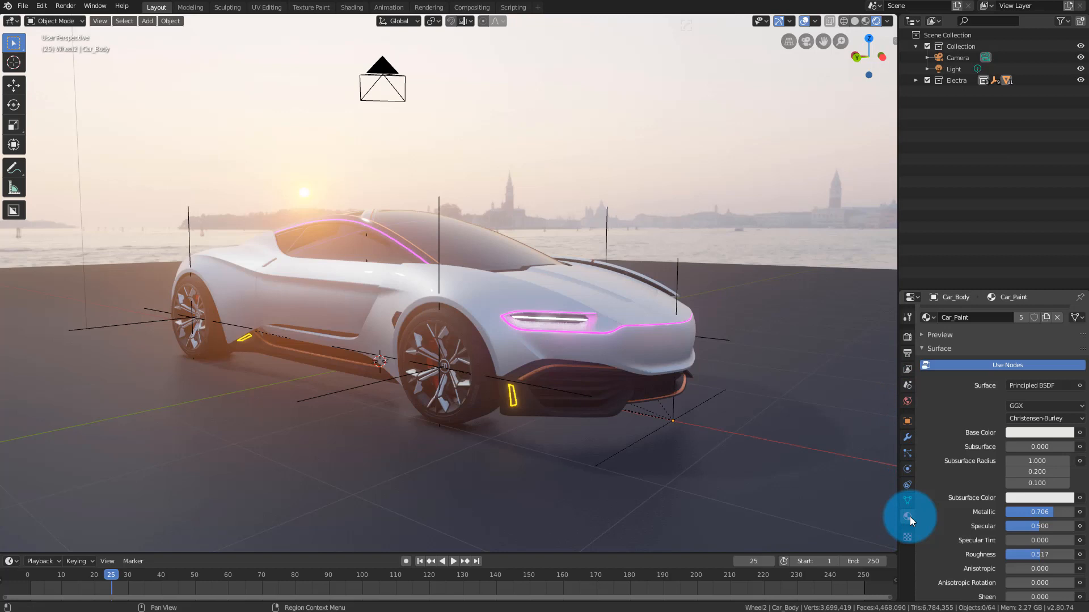
left_click(910, 400)
left_click(907, 421)
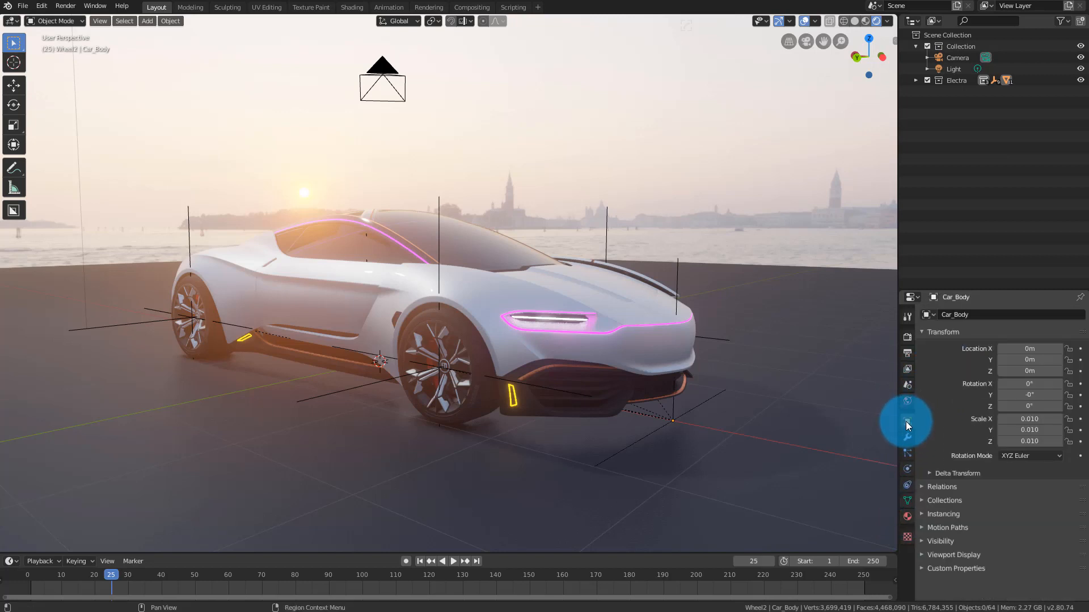
- Set the Ambient Occlusion distance to 0.68 m in the Eevee render settings
left_click(908, 336)
left_click(921, 392)
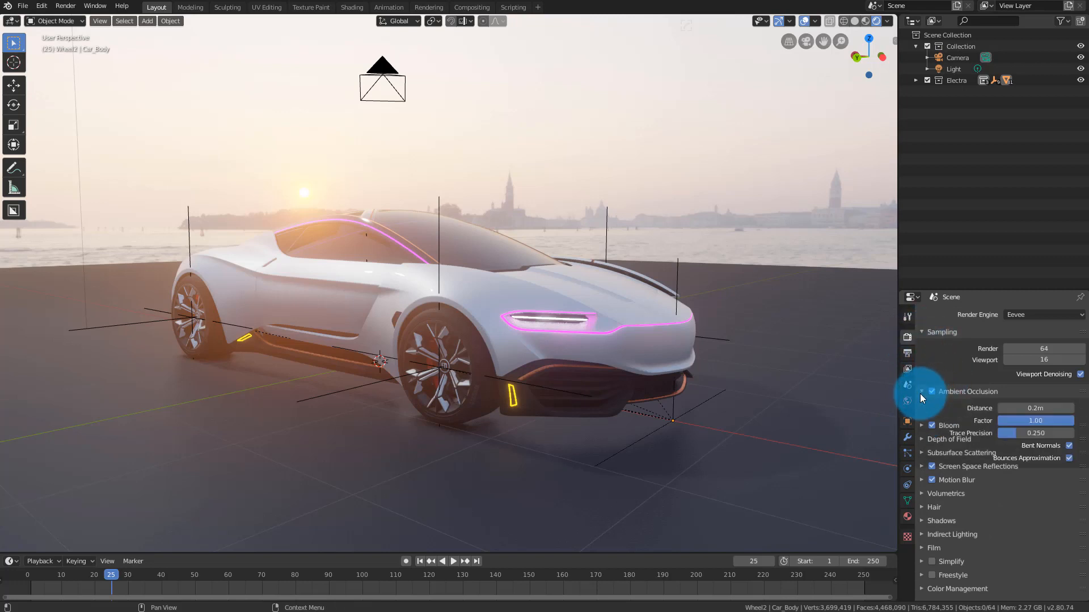
left_click_drag(1007, 410, 1056, 412)
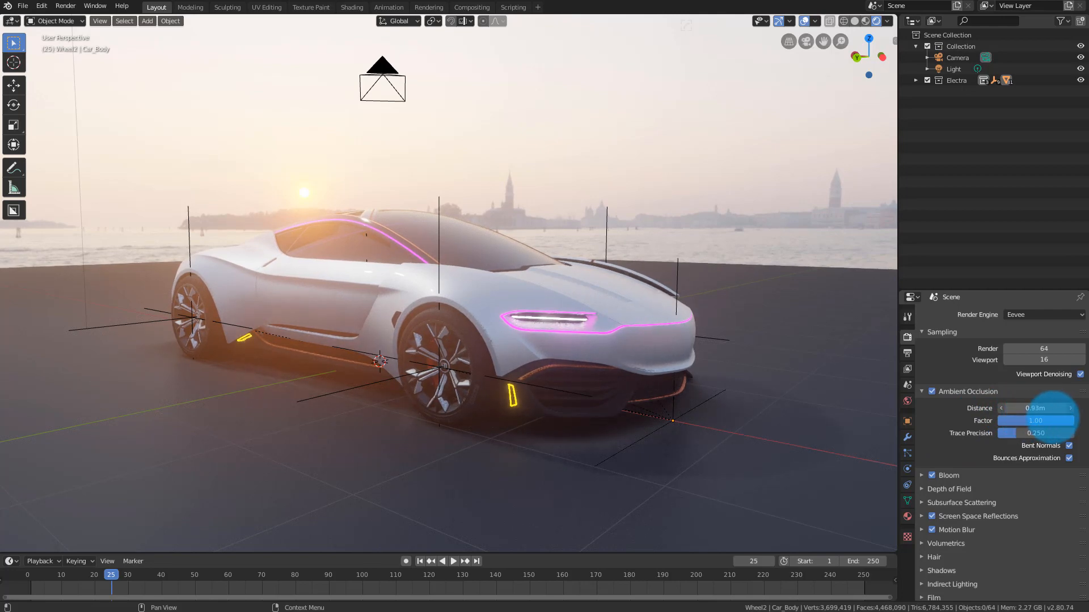
middle_click_drag(552, 321, 606, 320)
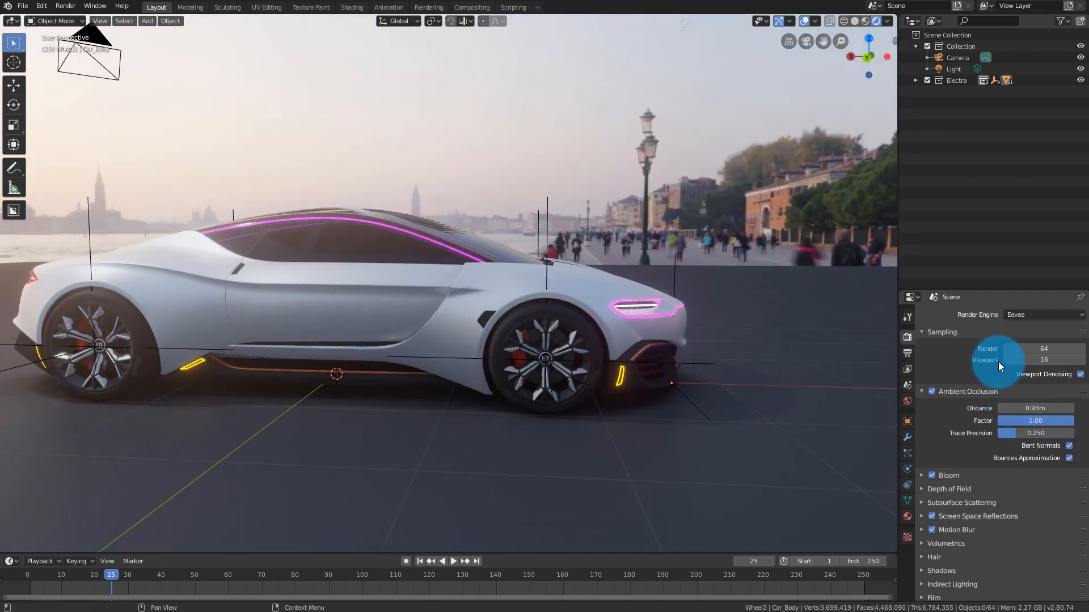
left_click_drag(1047, 410, 1028, 411)
middle_click_drag(561, 348, 584, 342)
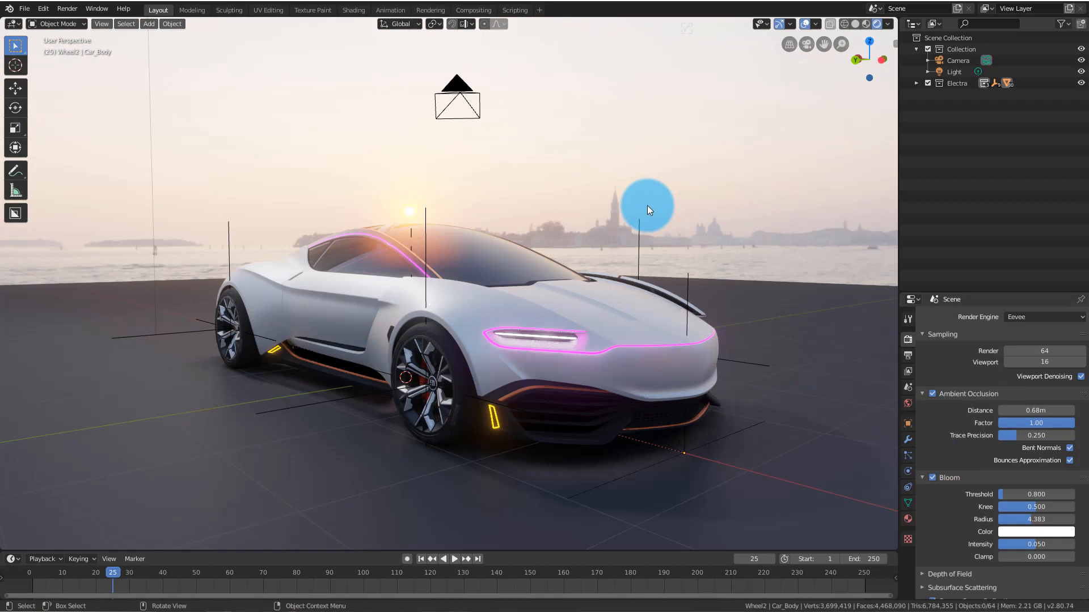
- Set the Eevee sampling to 256 render samples and 128 viewport samples
middle_click_drag(648, 205, 660, 200)
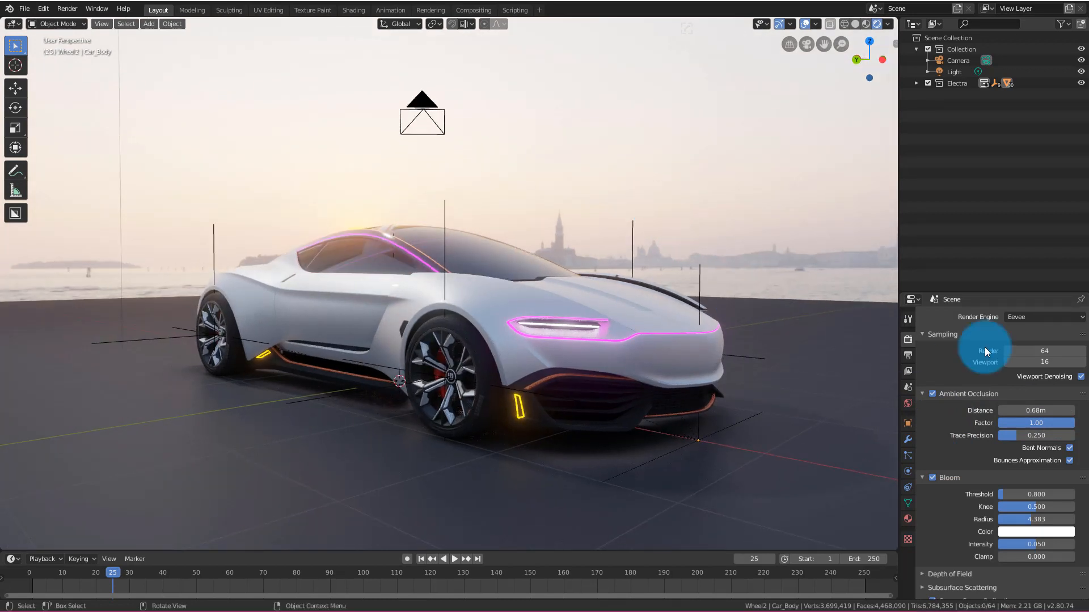
left_click(1045, 351)
double_click(1048, 352)
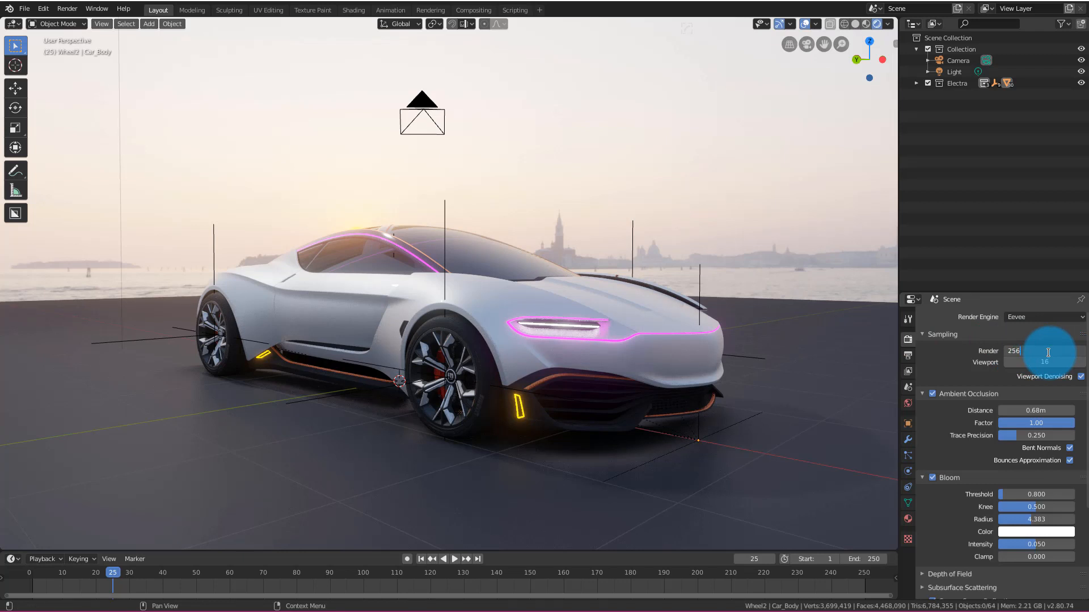
type("256")
key("Tab")
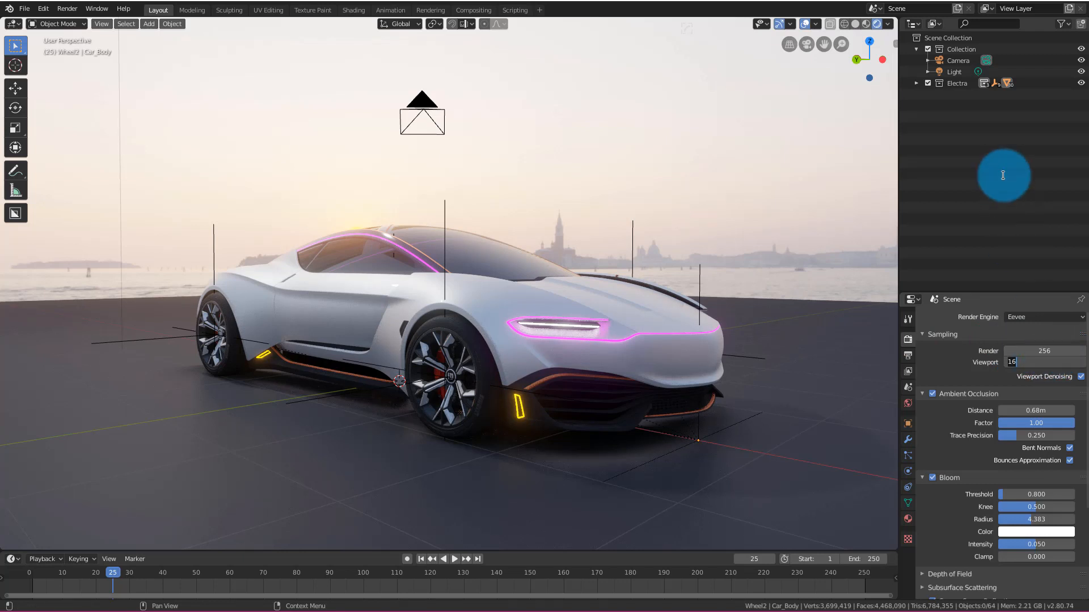
double_click(1035, 364)
left_click(1048, 363)
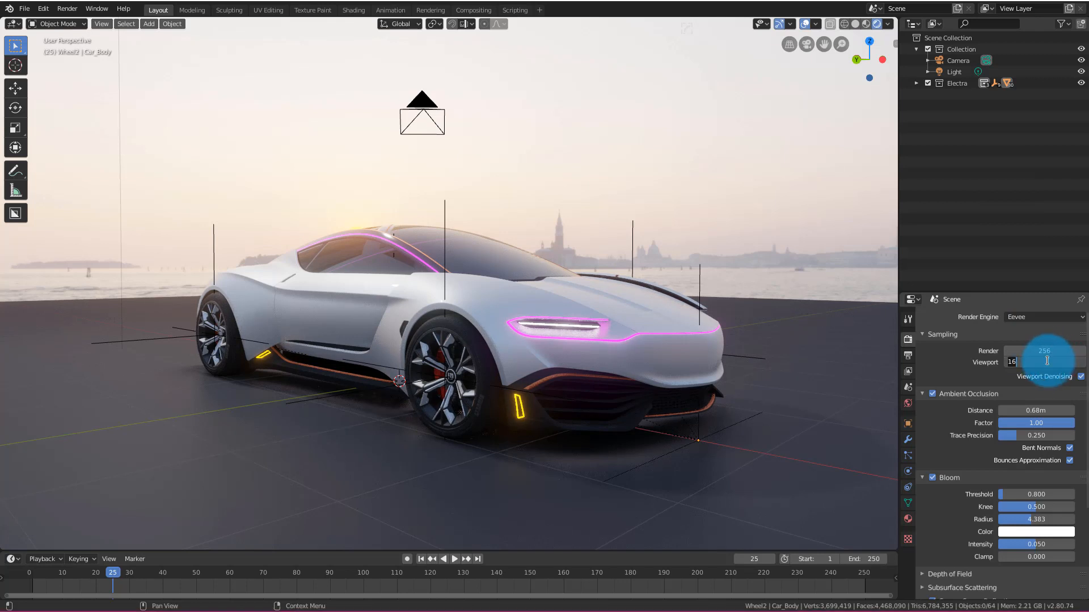
key("Return")
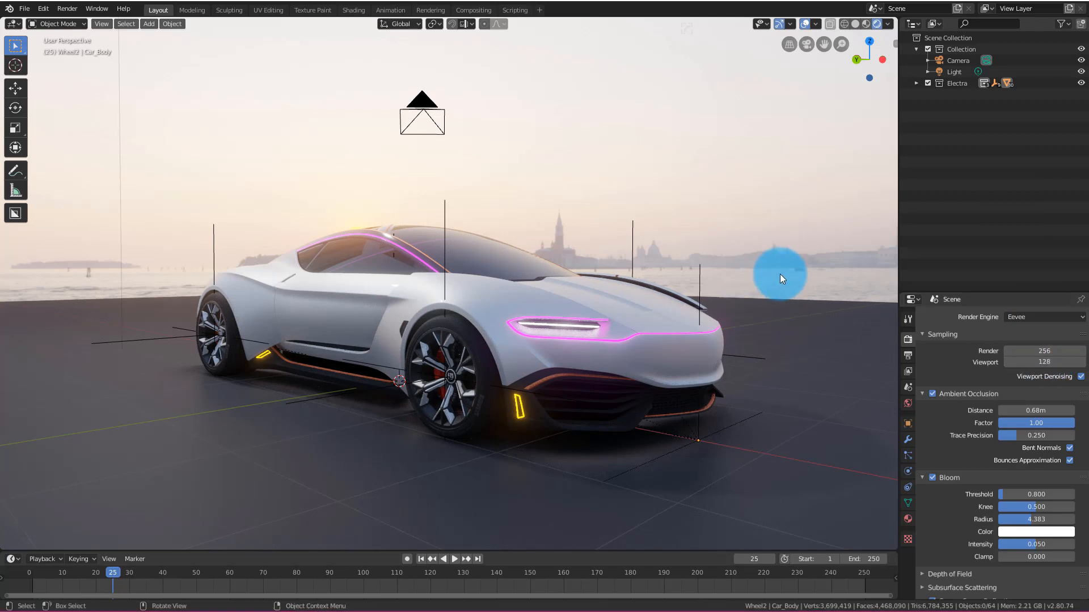
- Expand the Depth of Field options in the Eevee render settings to review them
middle_click_drag(638, 212, 609, 216)
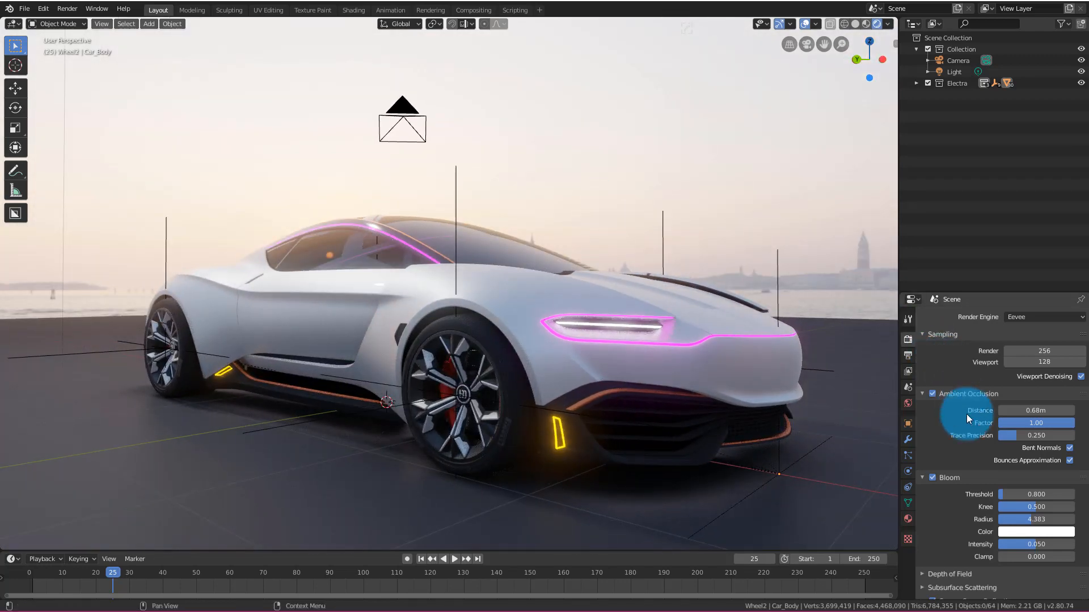
scroll(947, 477, "down", 4)
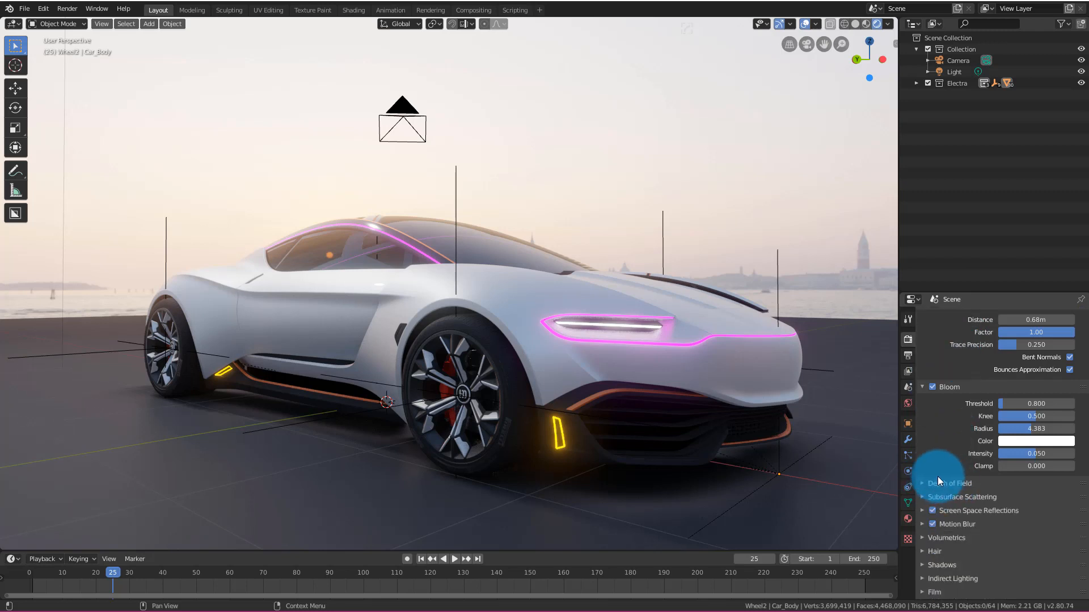
left_click(924, 482)
scroll(947, 461, "down", 2)
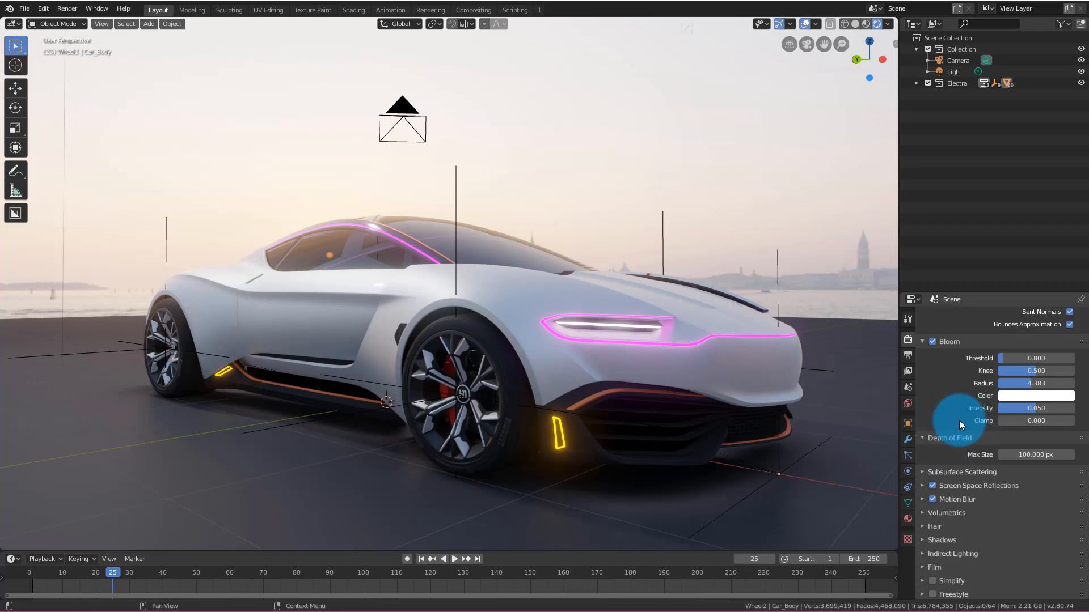
- Select the scene camera above the car and view the scene through it
left_click(414, 133)
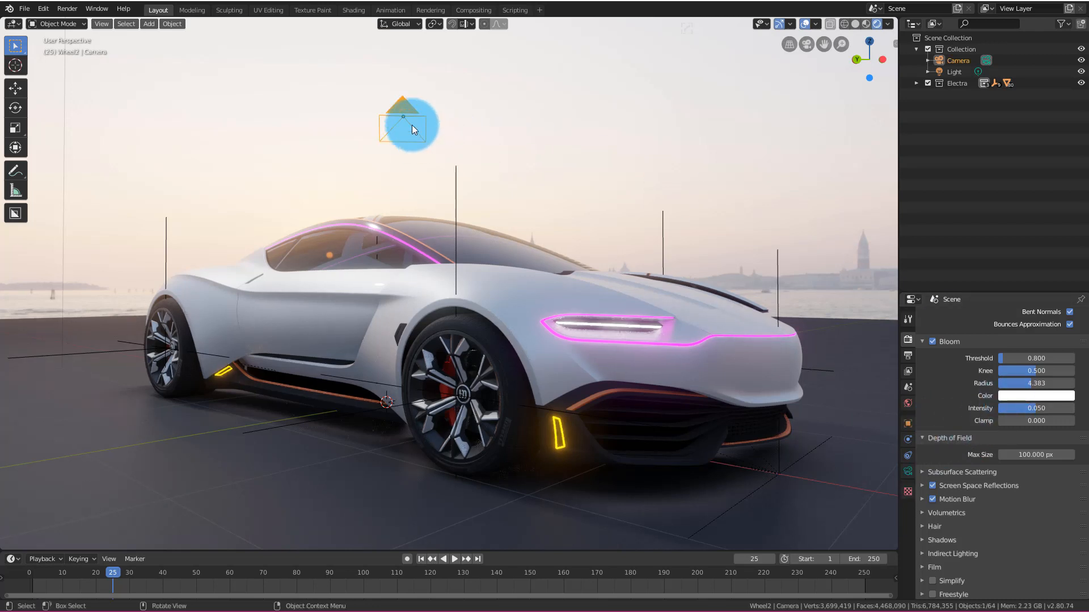
middle_click_drag(542, 159, 580, 159)
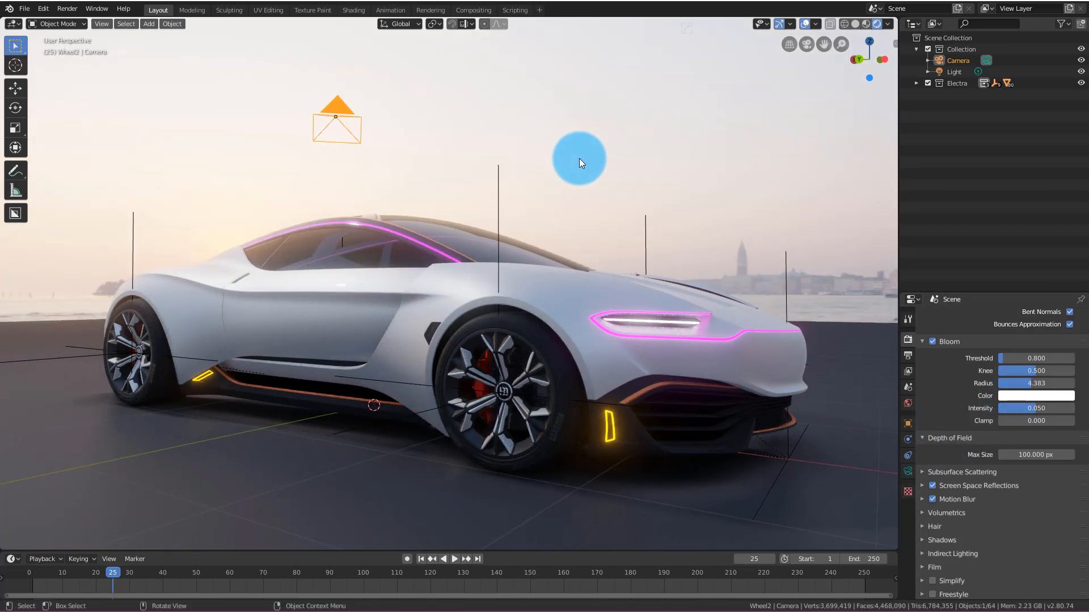
key("KP_0")
mouse_move(428, 244)
middle_mouse_down()
mouse_move(550, 237)
mouse_move(444, 244)
middle_mouse_up()
key("KP_0")
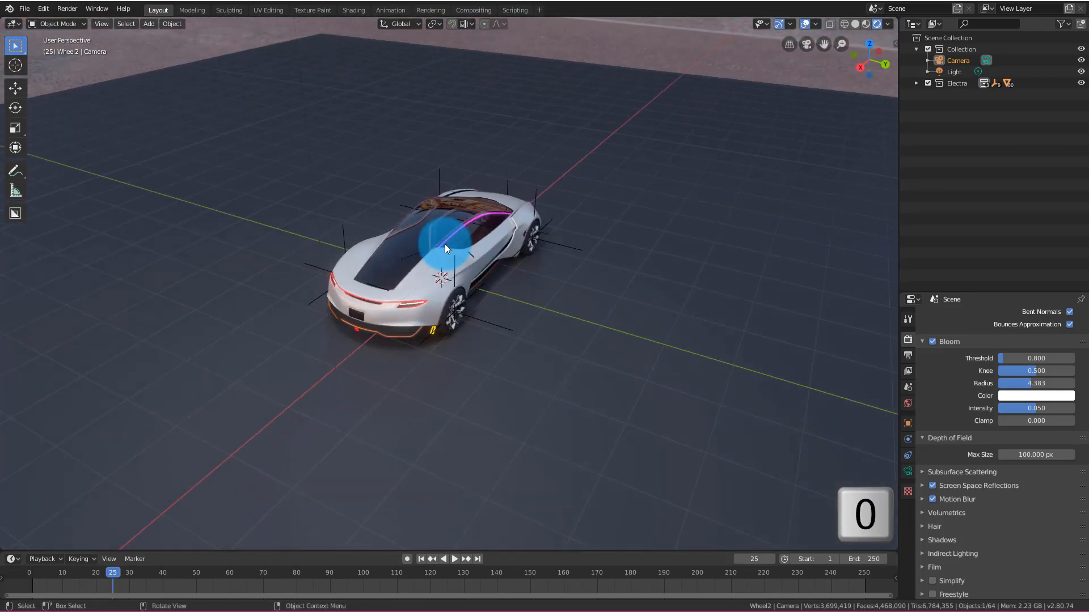
key("KP_0")
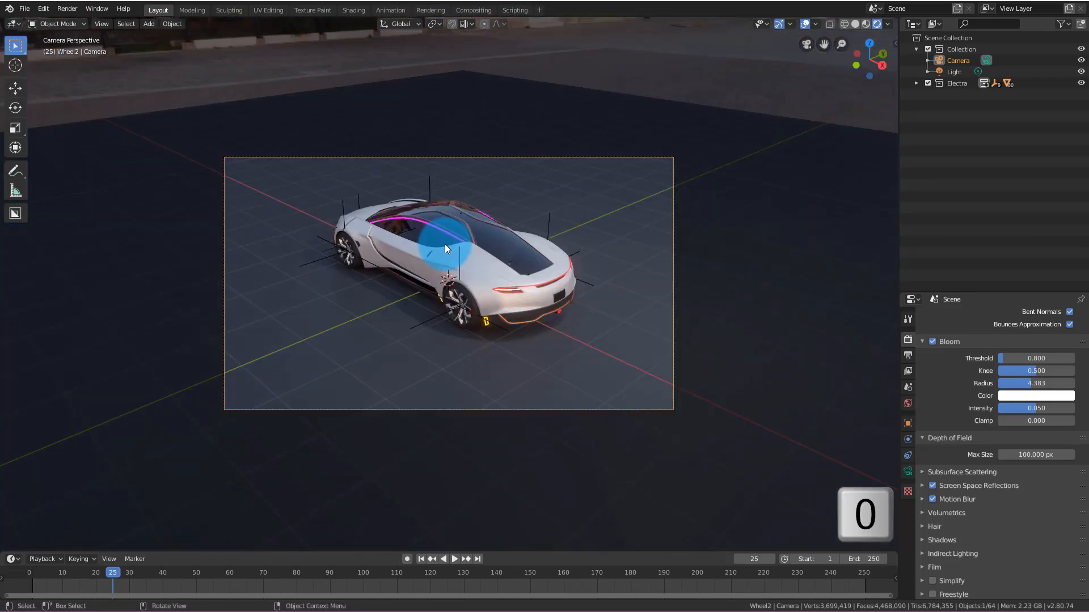
- Lock the camera to the view and orbit it around to a low view of the car's front and side
key("n")
left_click(890, 90)
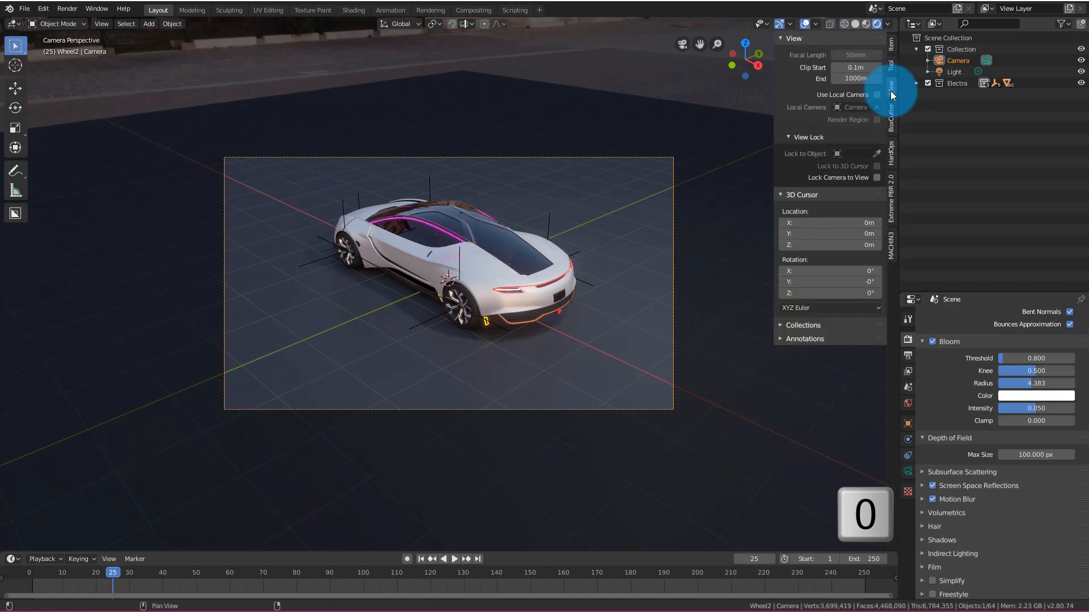
left_click(473, 260)
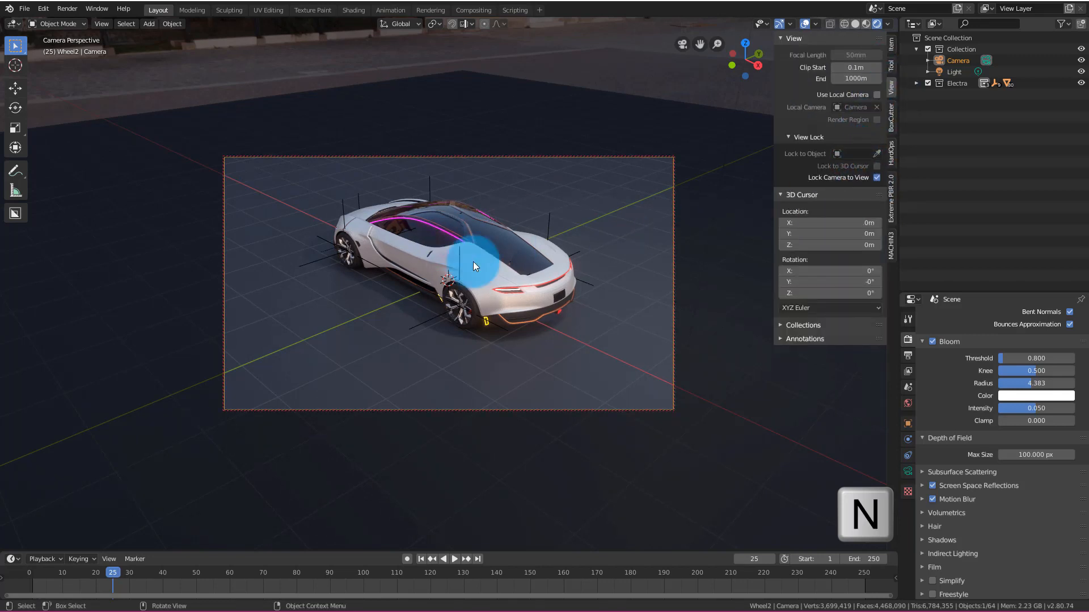
middle_click_drag(384, 270, 525, 268)
- Enlarge the camera frame with the camera unlocked, then relock it and reframe the car's front against the sunset
left_click(876, 177)
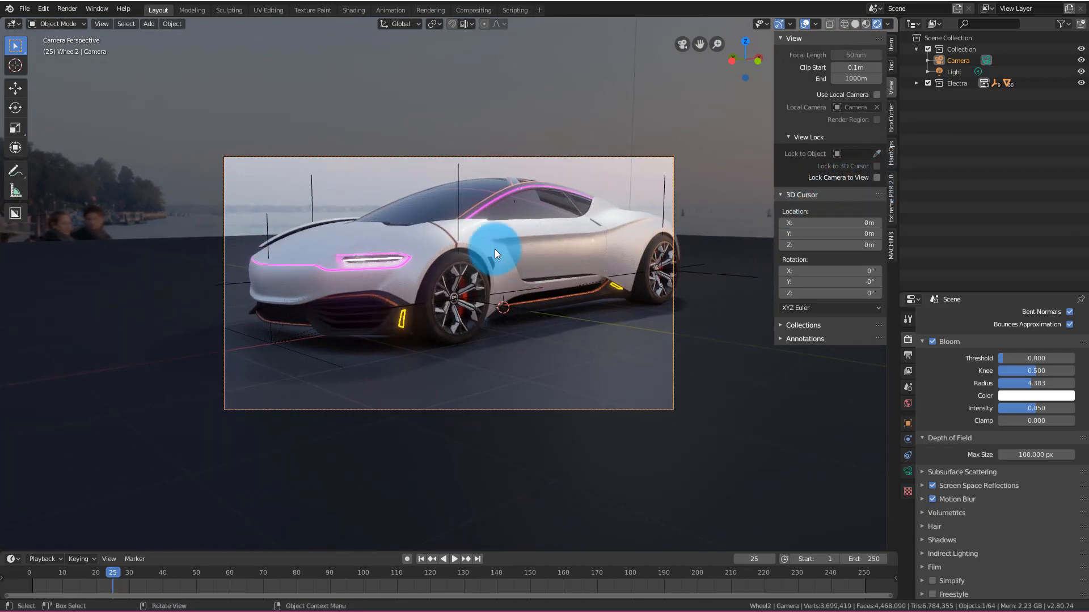
scroll(499, 248, "up", 3)
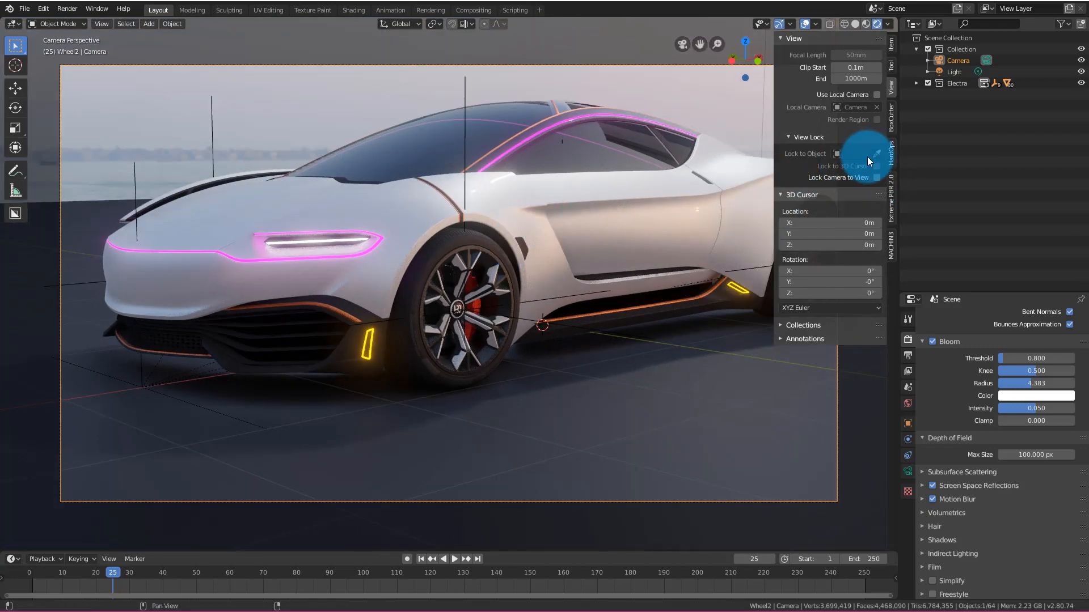
key("n")
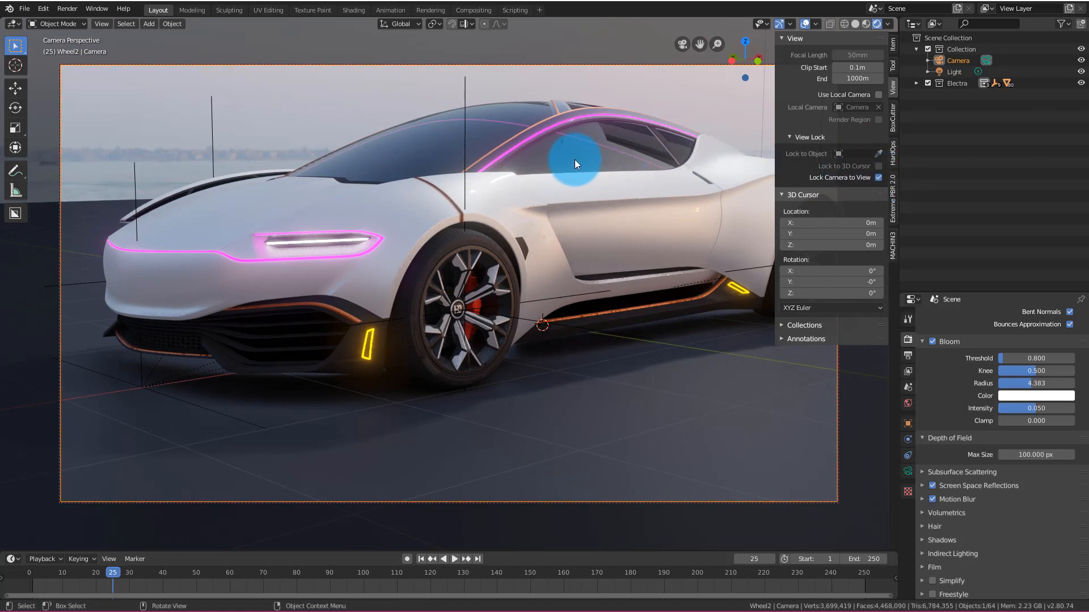
middle_click_drag(418, 175, 440, 235)
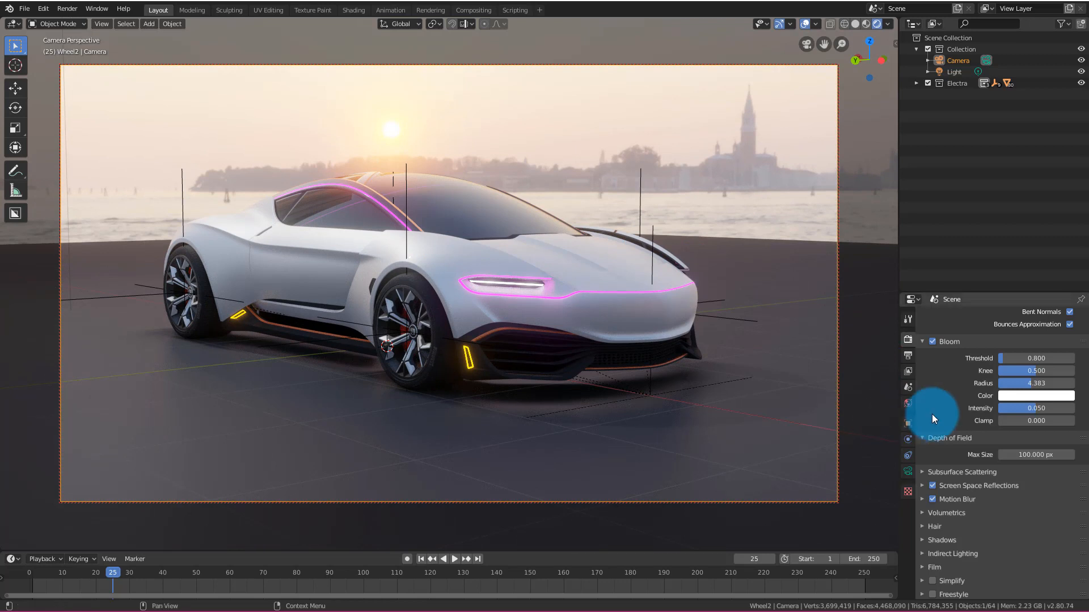
- Enable depth of field on the camera and set its focus distance to 4.7 m
left_click(907, 471)
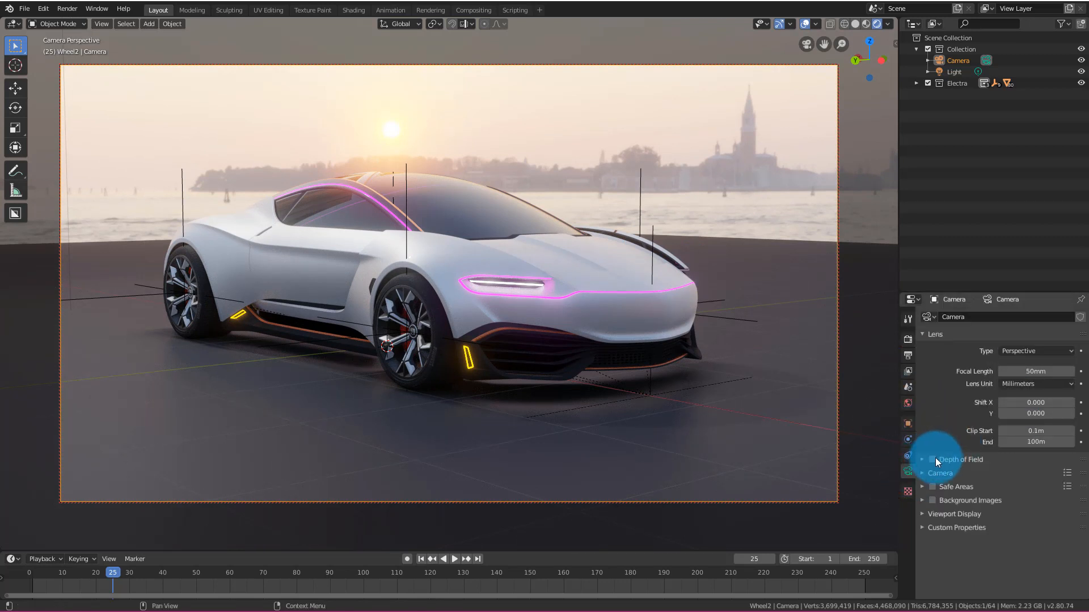
left_click(933, 459)
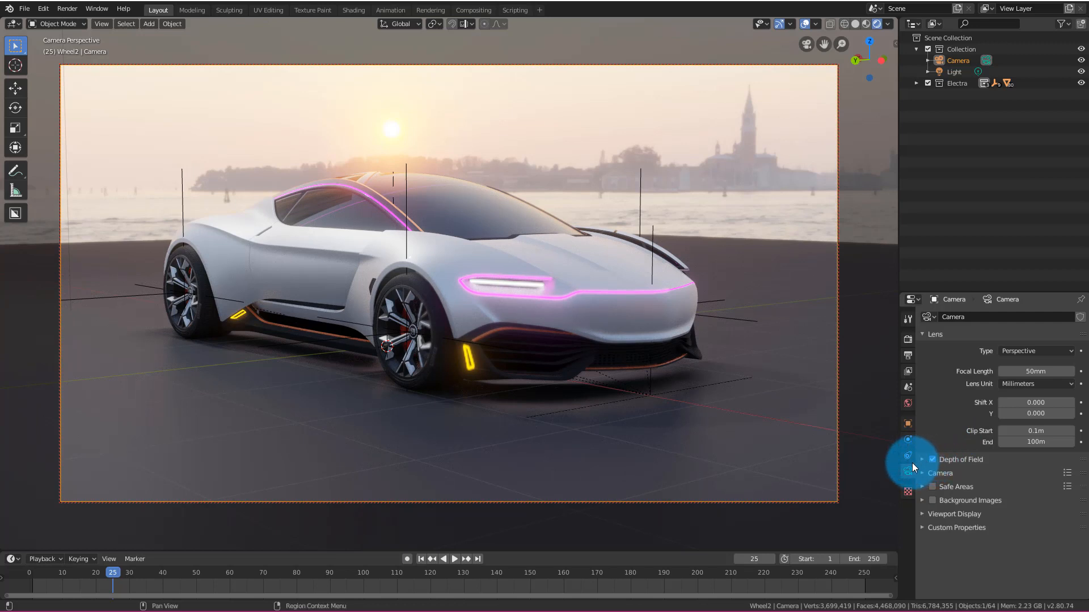
left_click(921, 458)
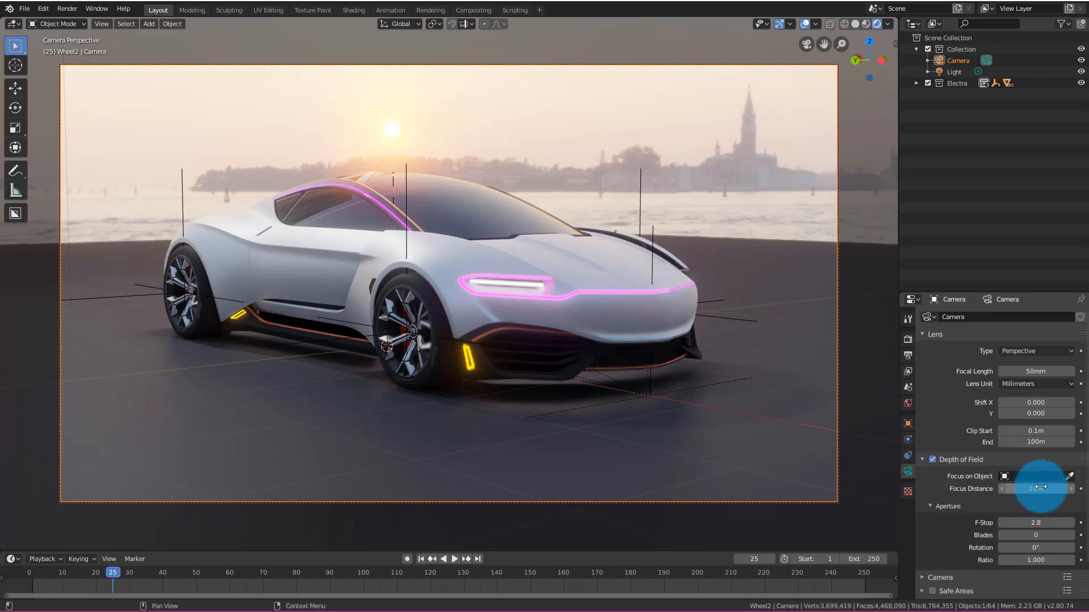
left_click_drag(1039, 488, 986, 477)
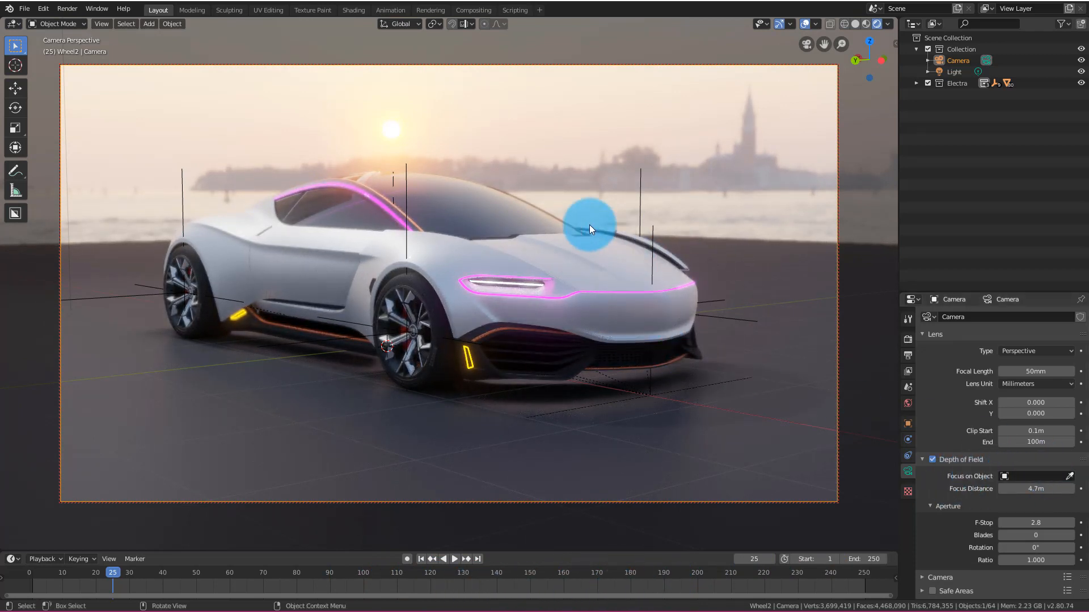
- Add a Plain Axes empty to the scene and rename it Focus
key("shift+a")
mouse_move(499, 254)
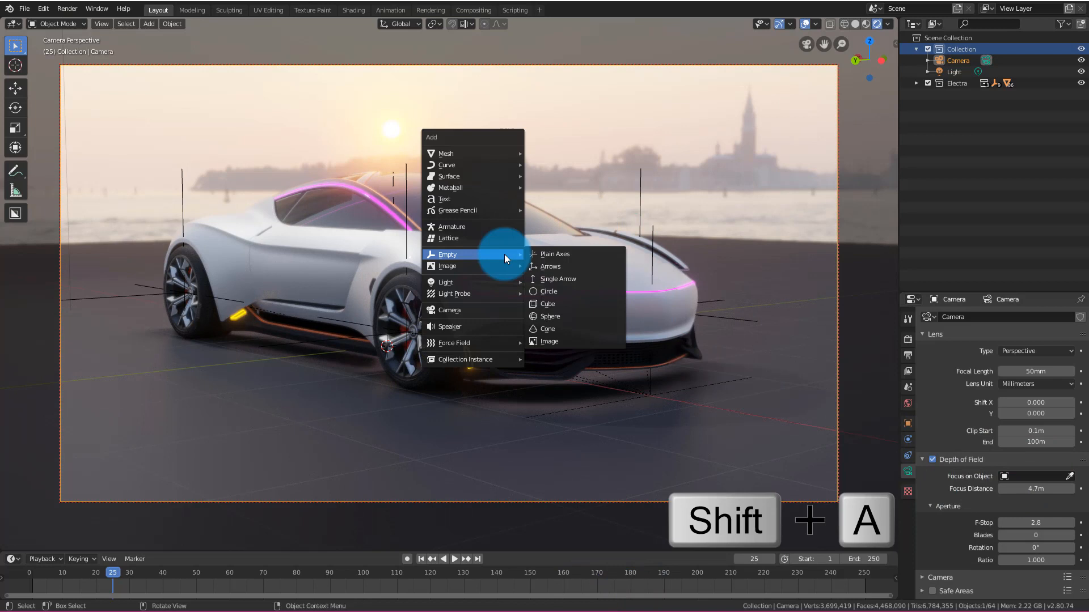
left_click(576, 255)
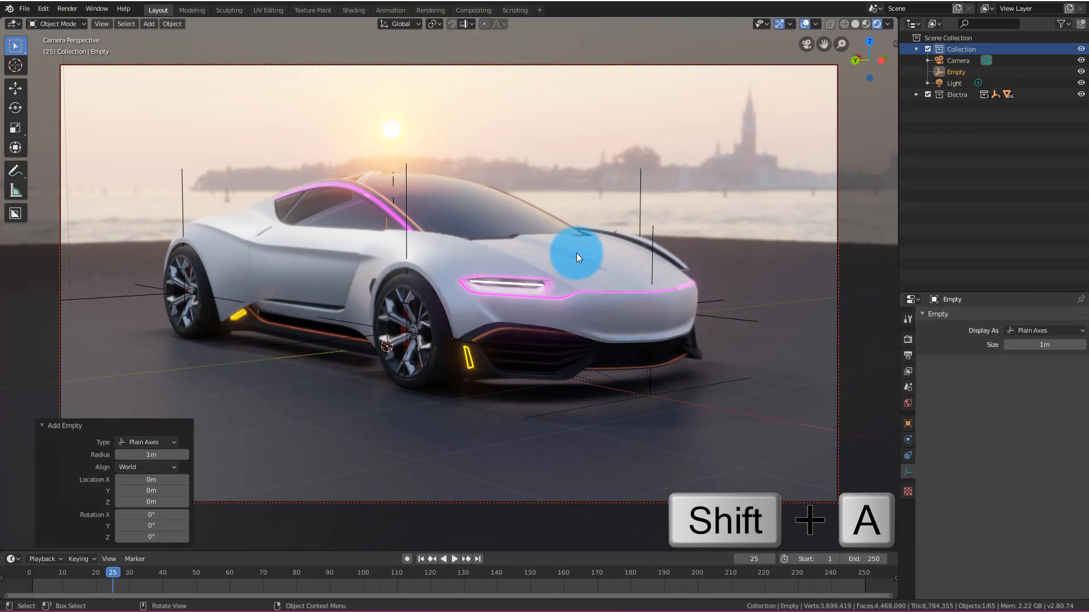
left_click(965, 70)
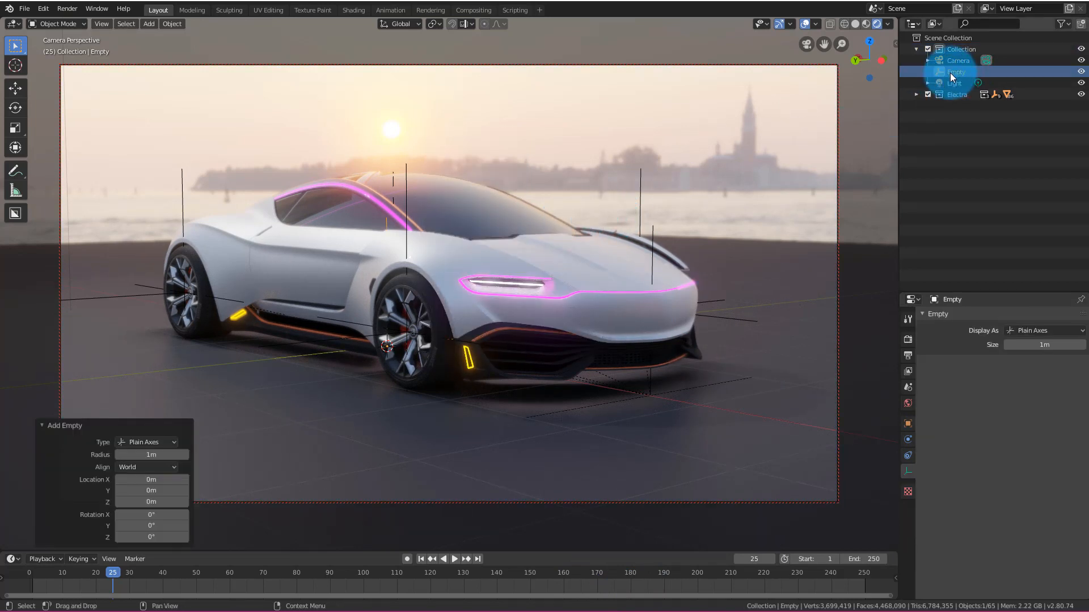
double_click(952, 72)
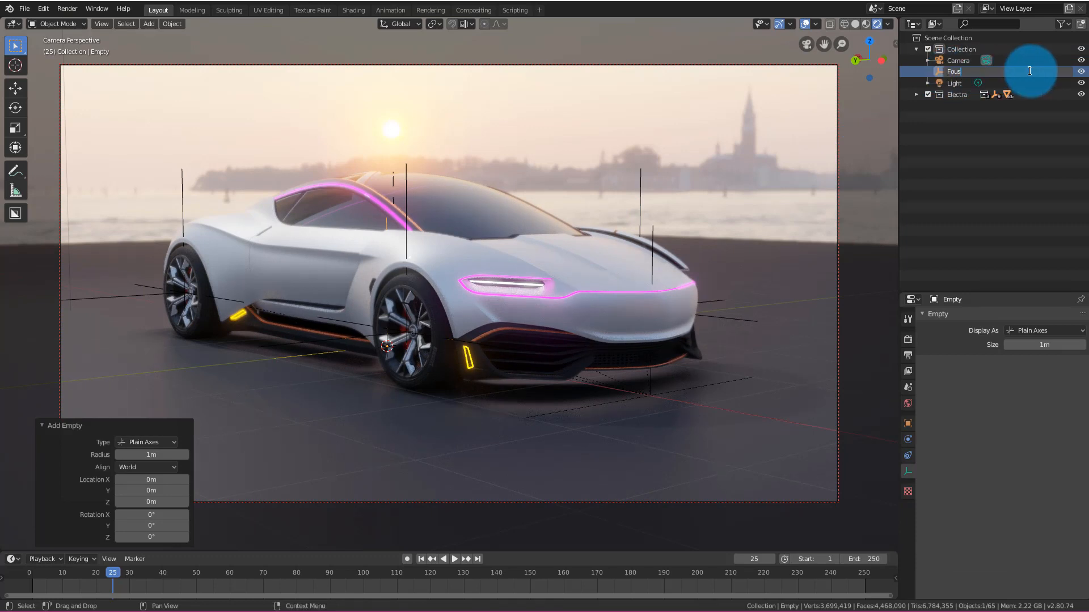
type("Focus")
key("Return")
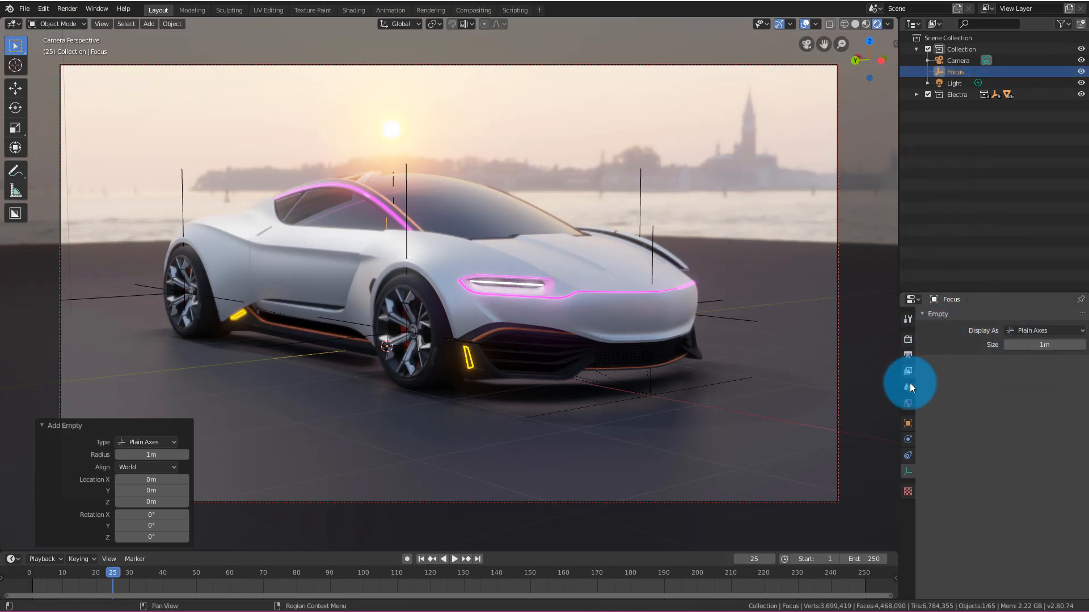
- Set the Focus empty as the camera's depth of field focus object
left_click(836, 142)
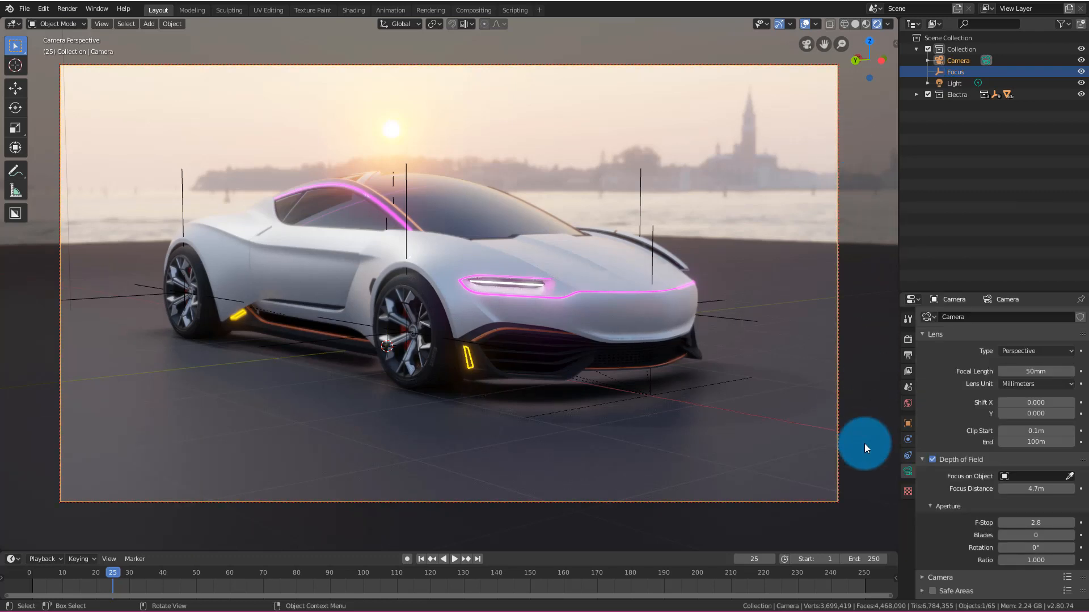
left_click(1036, 477)
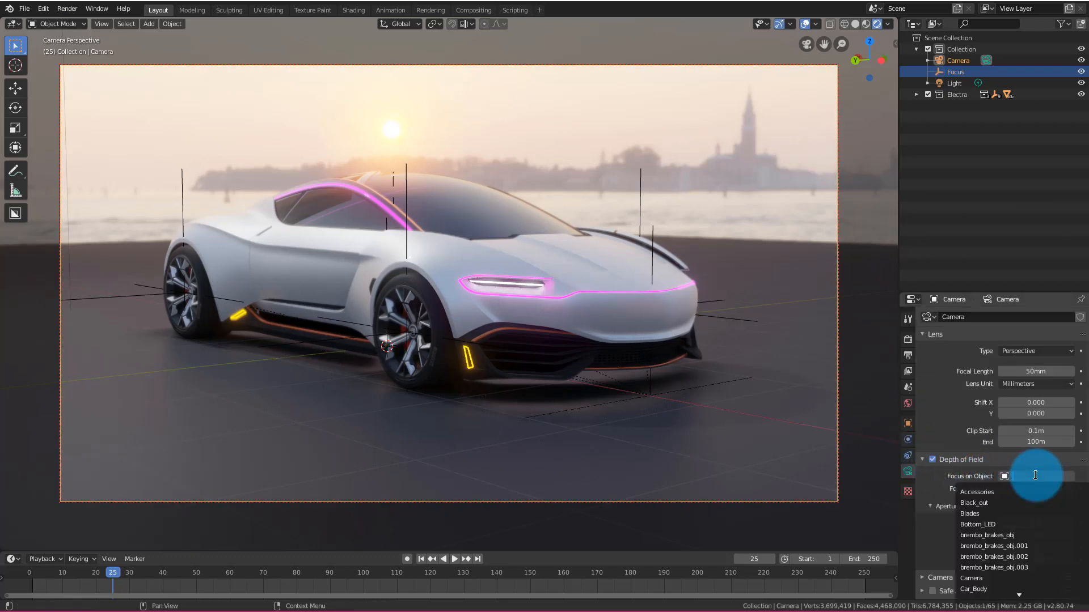
scroll(1006, 577, "down", 9)
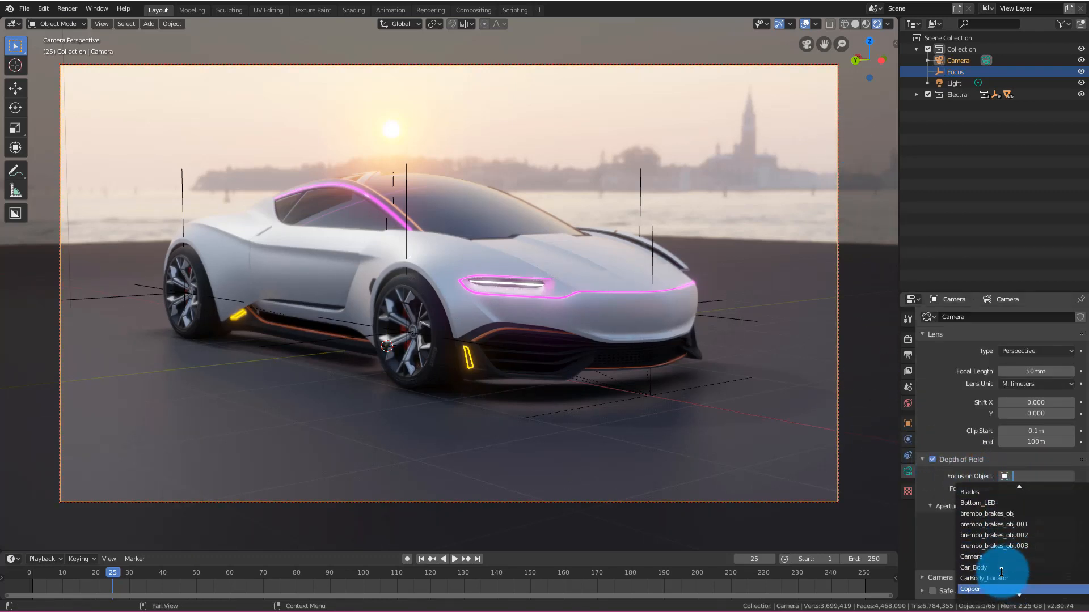
scroll(1004, 577, "down", 12)
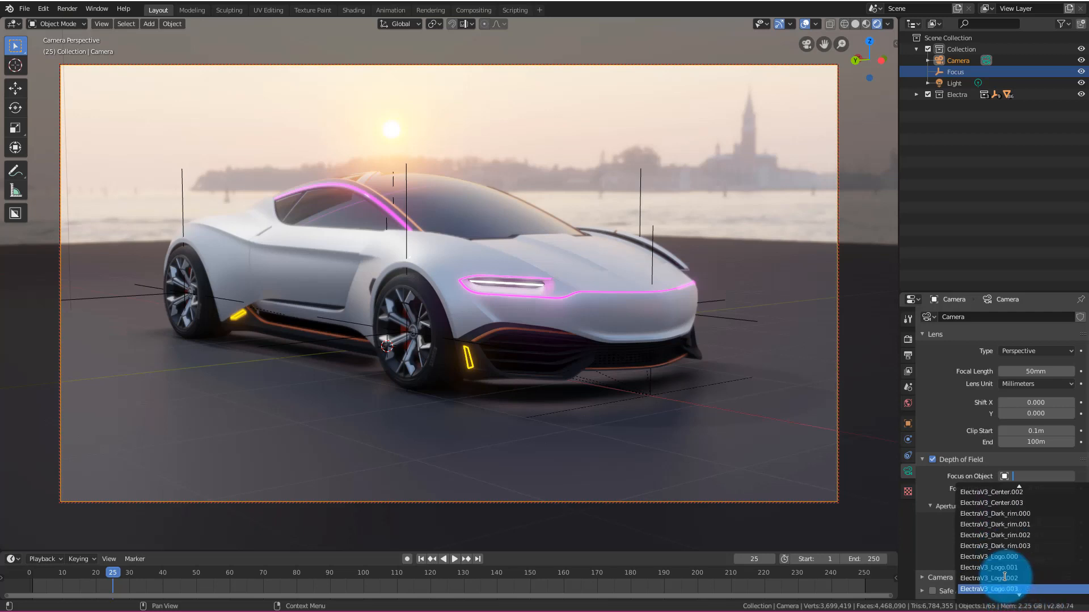
left_click(977, 588)
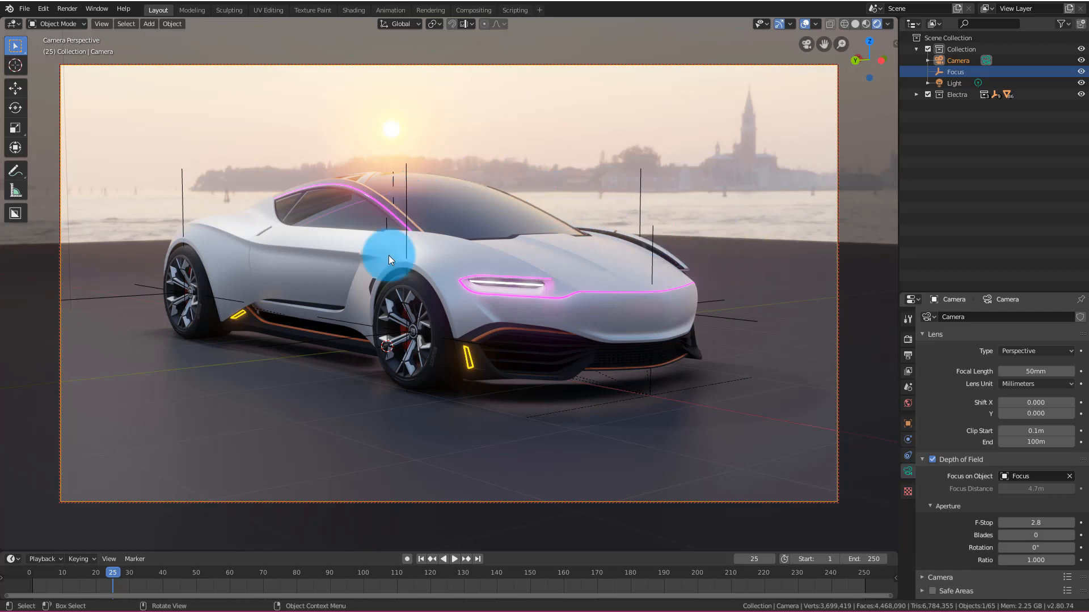
- Move the Focus empty about -2.36 m along the X axis to the front of the car
left_click(392, 178)
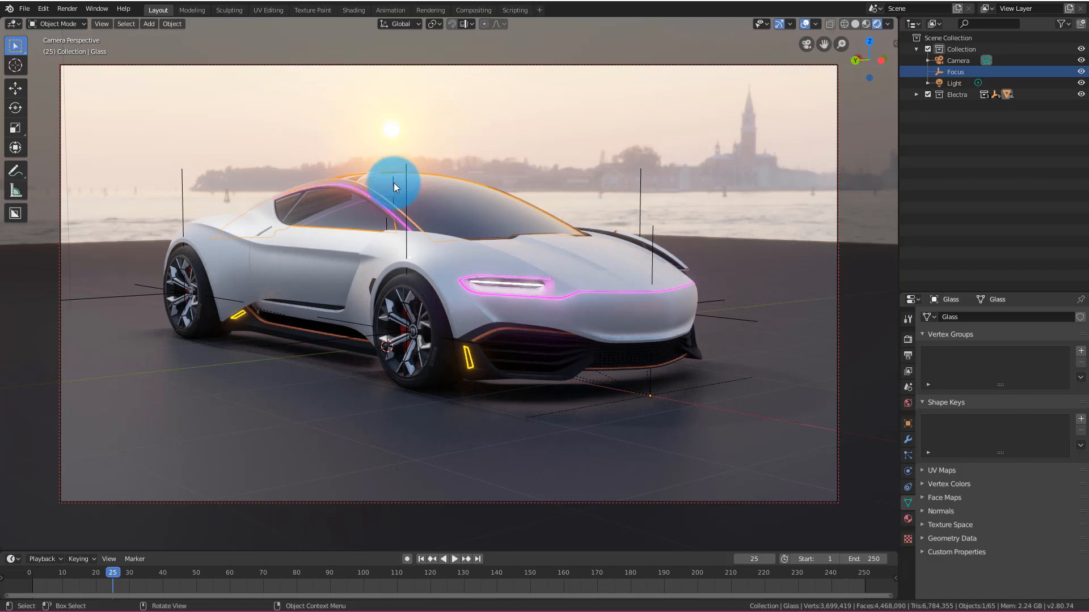
left_click(966, 73)
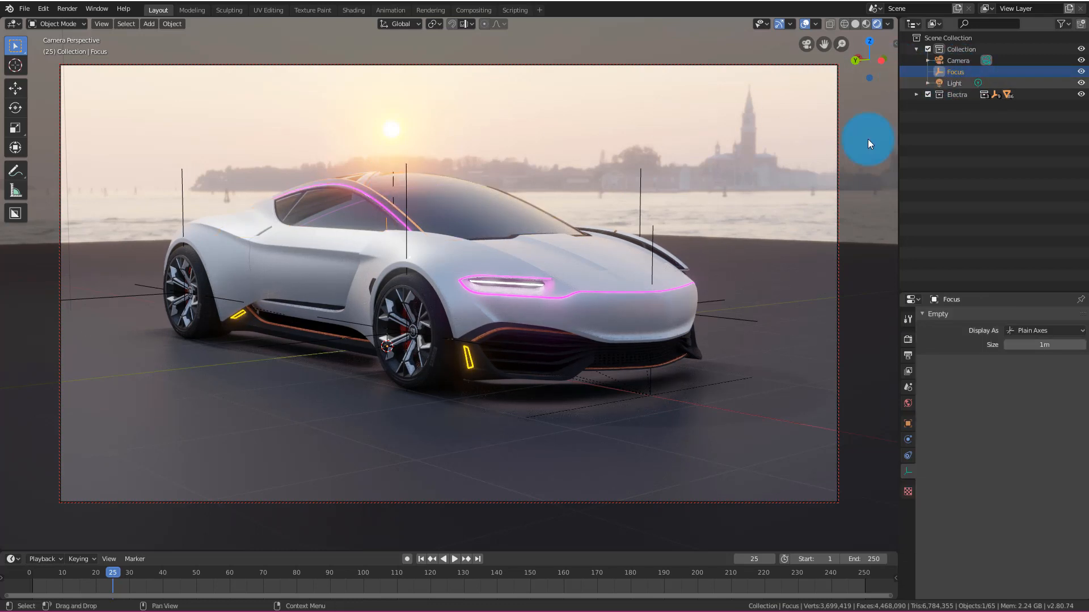
key("g")
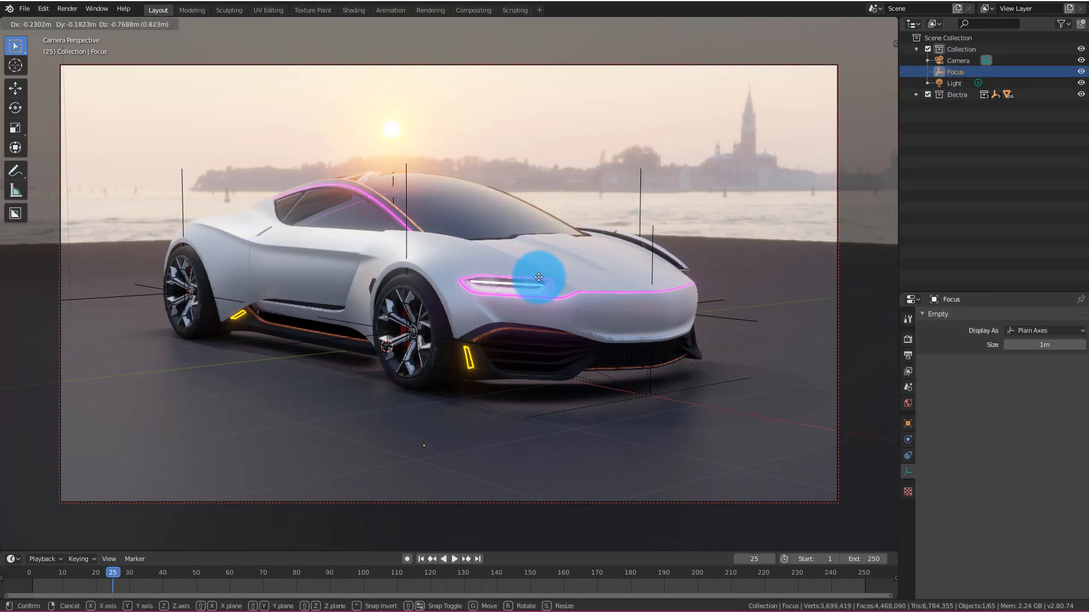
key("y")
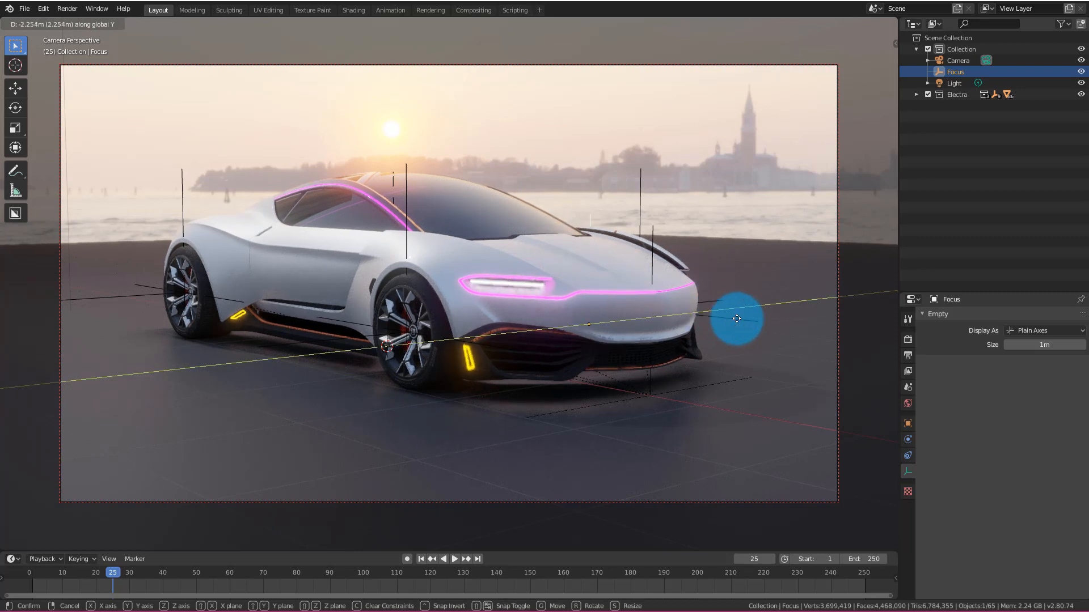
key("x")
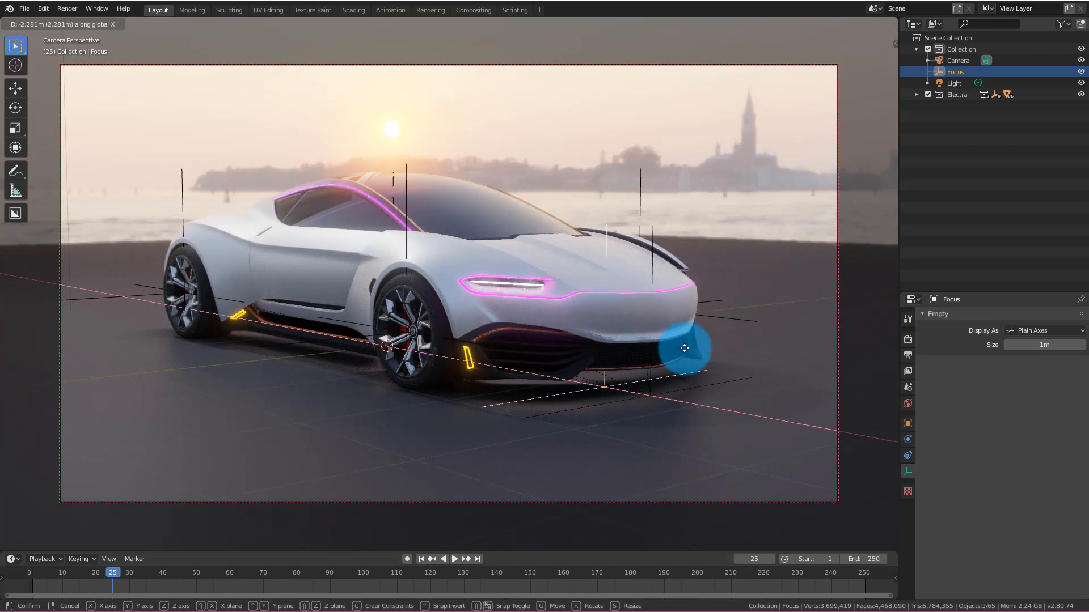
left_click(700, 372)
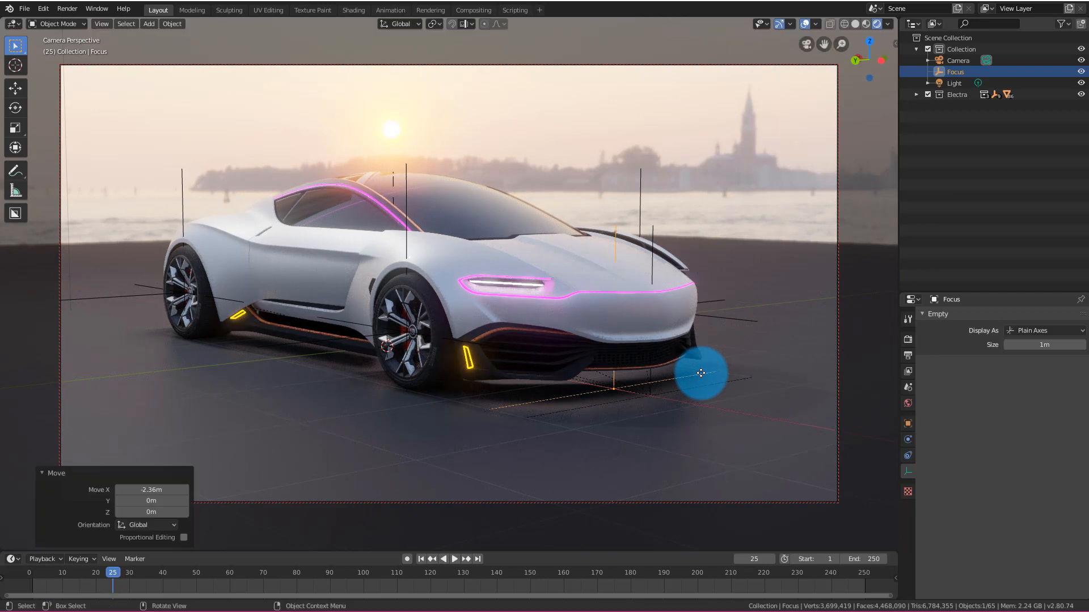
- Raise the Focus empty about 0.6 m along the Z axis to headlight height
key("z")
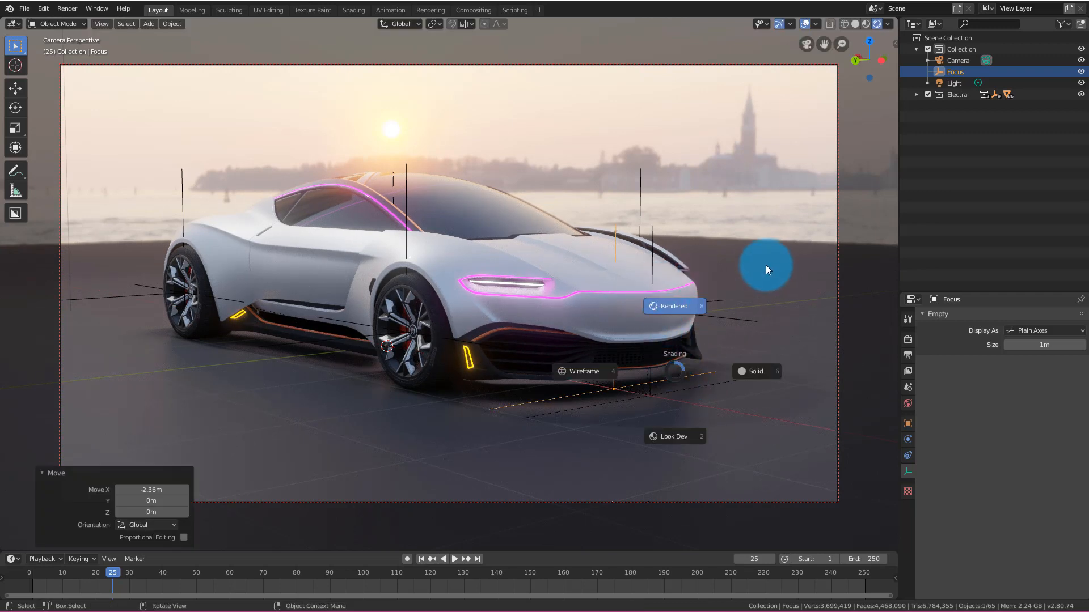
left_click(696, 277)
key("g")
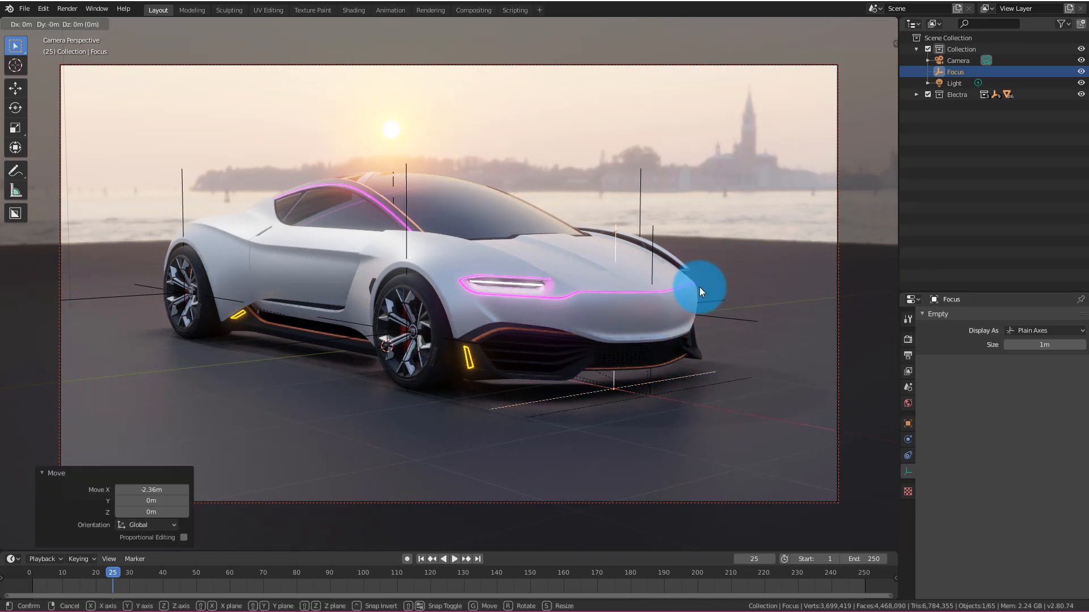
key("z")
left_click(692, 187)
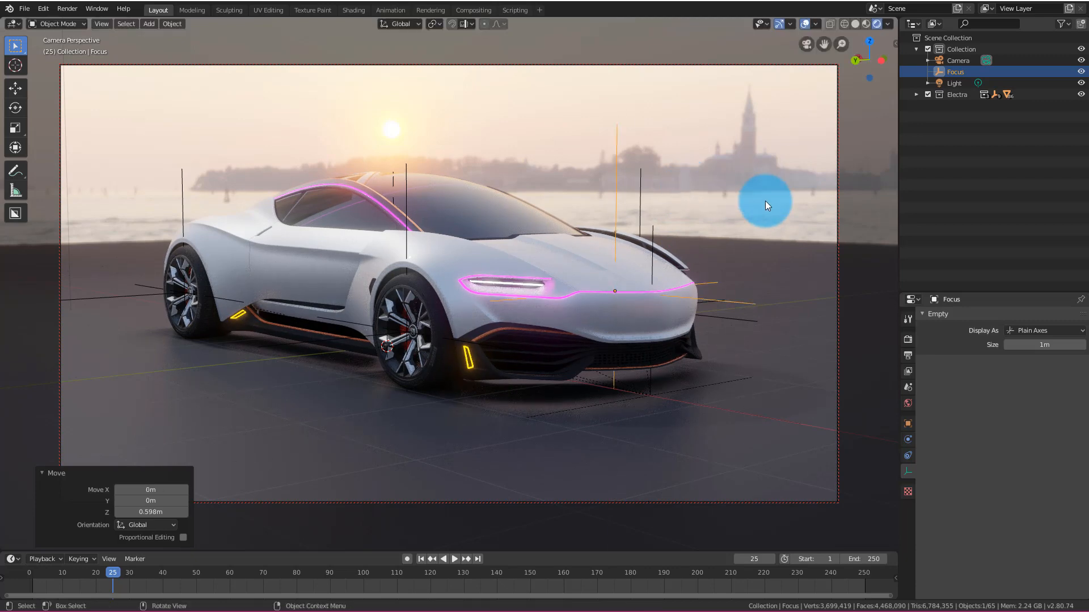
left_click(764, 201)
- Bring the camera close to the headlight and shift the Focus empty along the Y axis beside it
scroll(704, 273, "up", 6)
middle_click_drag(627, 284, 596, 191)
left_click(630, 144)
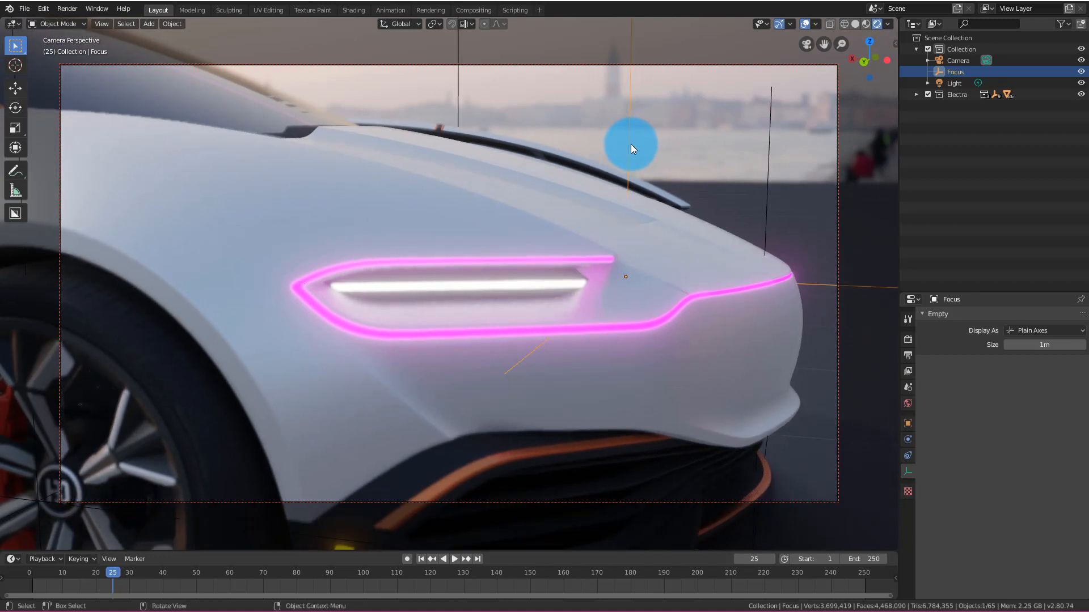
key("g")
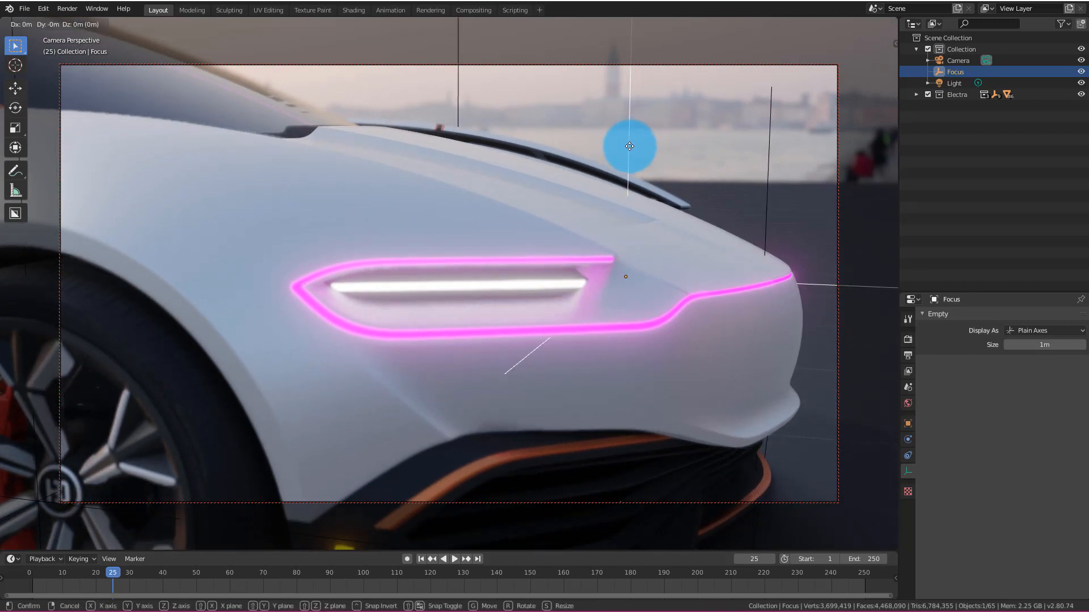
key("x")
key("y")
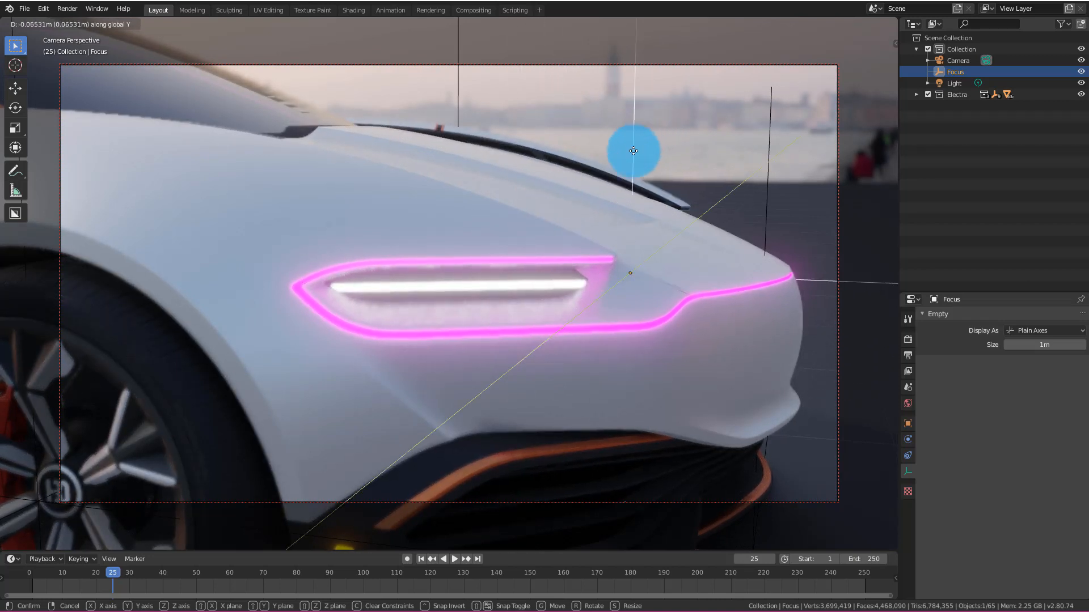
left_click(668, 119)
- Reframe the whole car through the locked camera in a low three-quarter view and hide the view settings
middle_click_drag(621, 205, 594, 200)
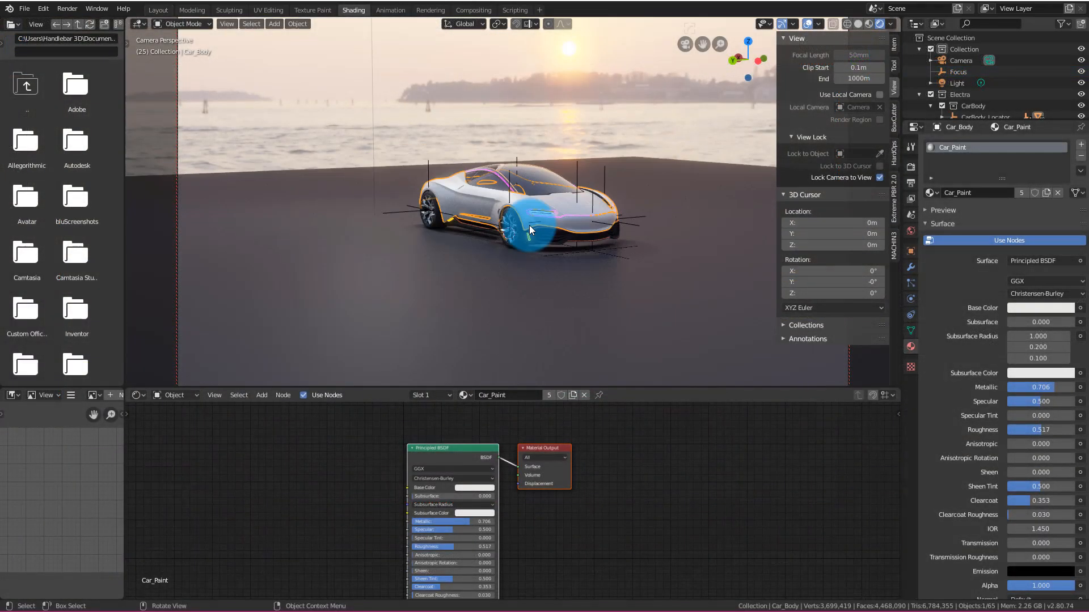
middle_click_drag(529, 225, 603, 108)
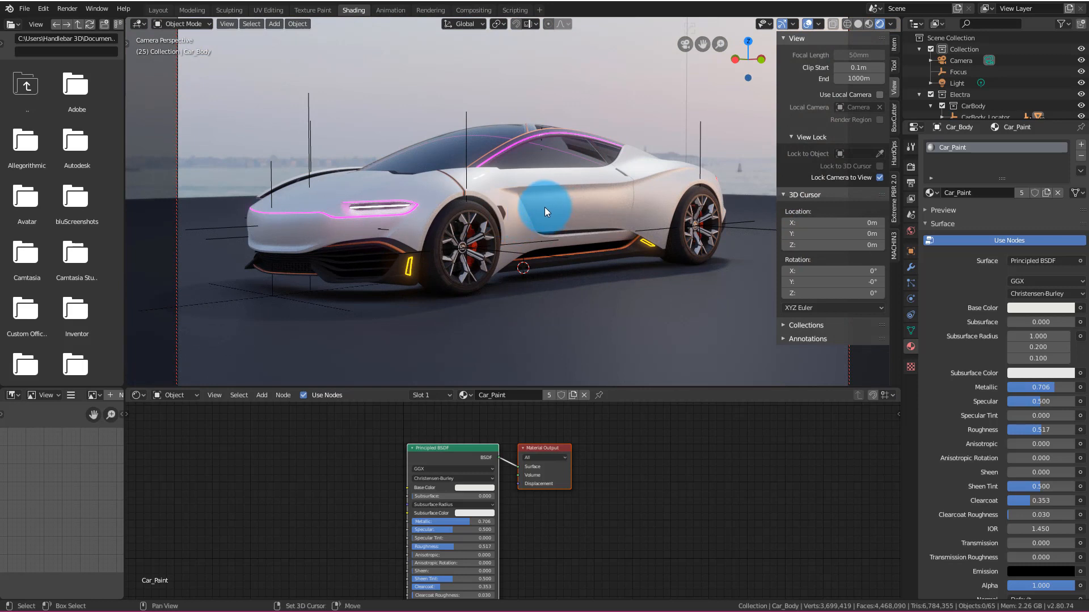
key("n")
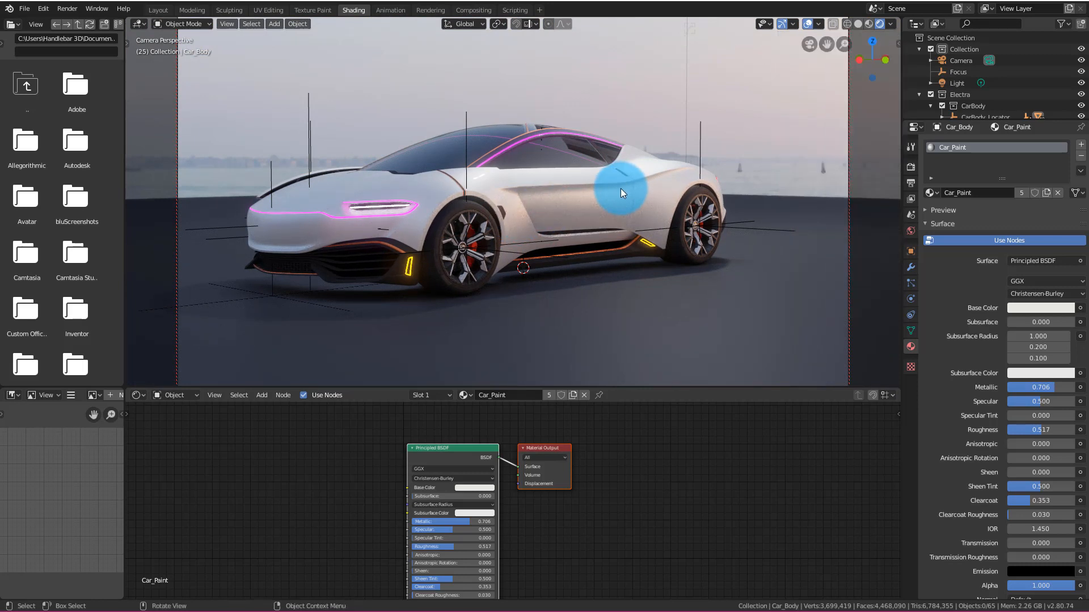
- Switch the shader editor from the object material to the World node tree
middle_click_drag(615, 156, 620, 158)
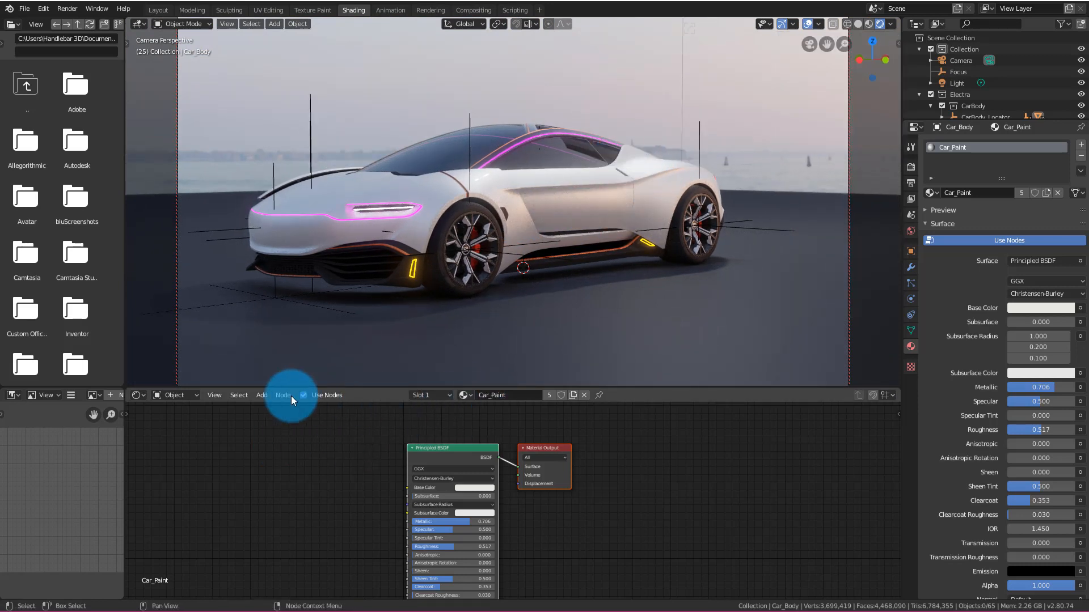
left_click(199, 395)
left_click(178, 427)
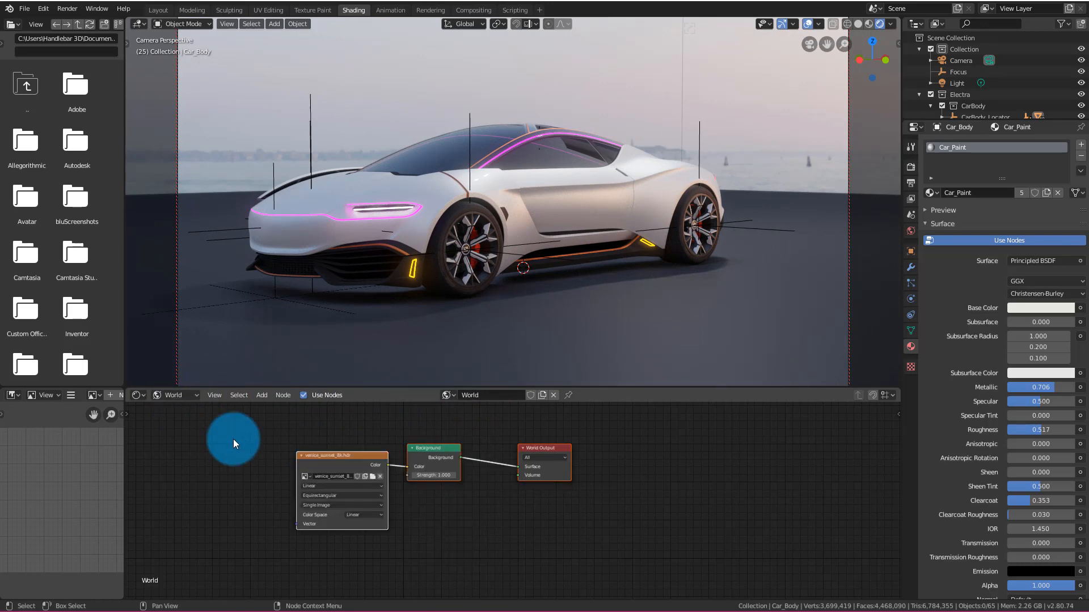
scroll(421, 464, "up", 2)
middle_click_drag(491, 498, 553, 534)
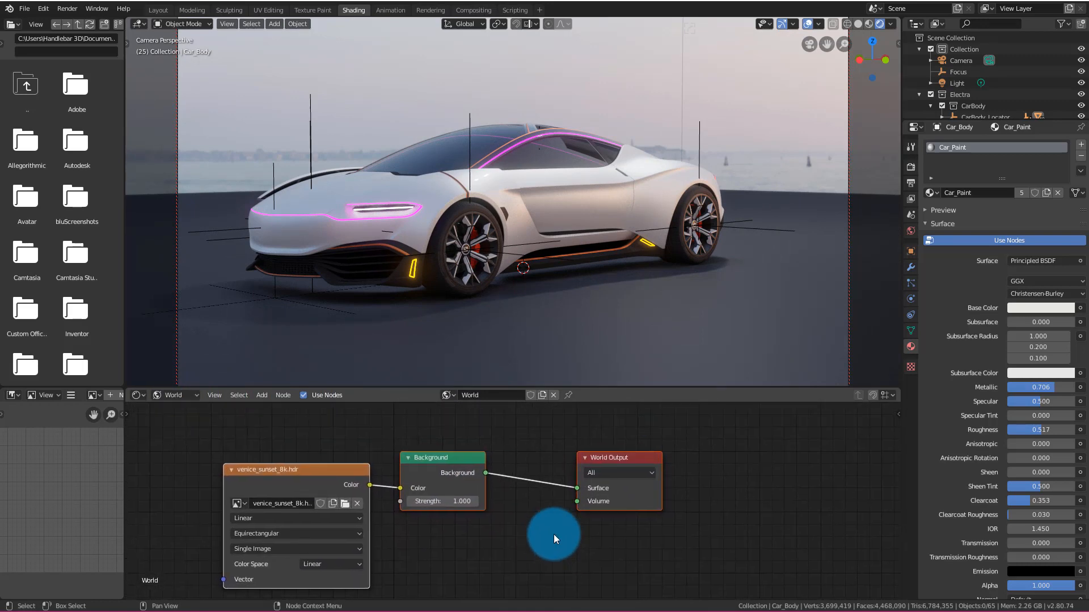
- Set the world Background strength to 0 and hide the Light object
left_click_drag(457, 501, 414, 515)
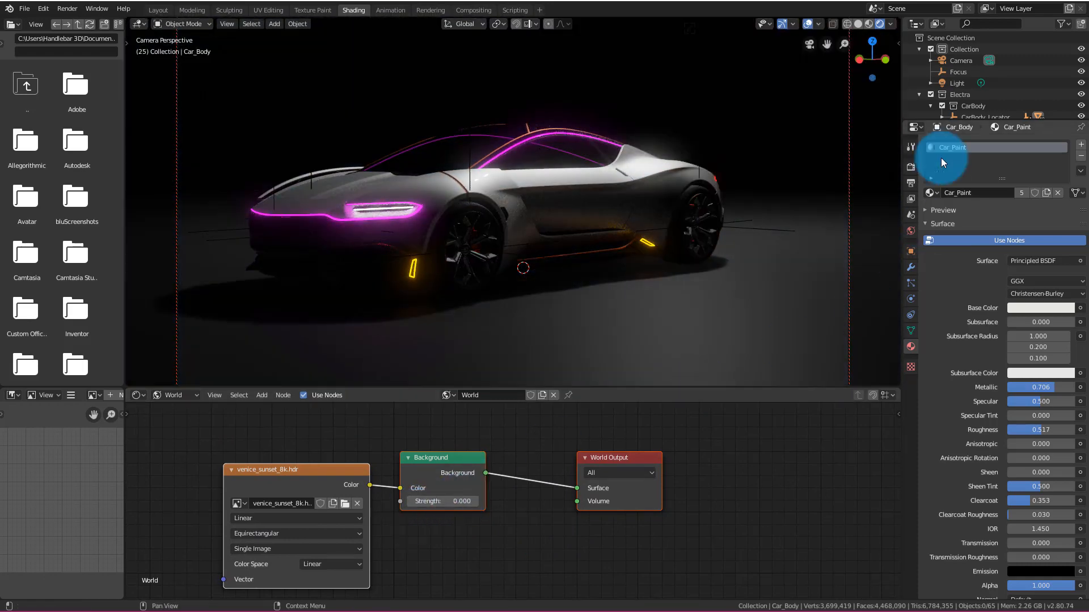
left_click(1081, 83)
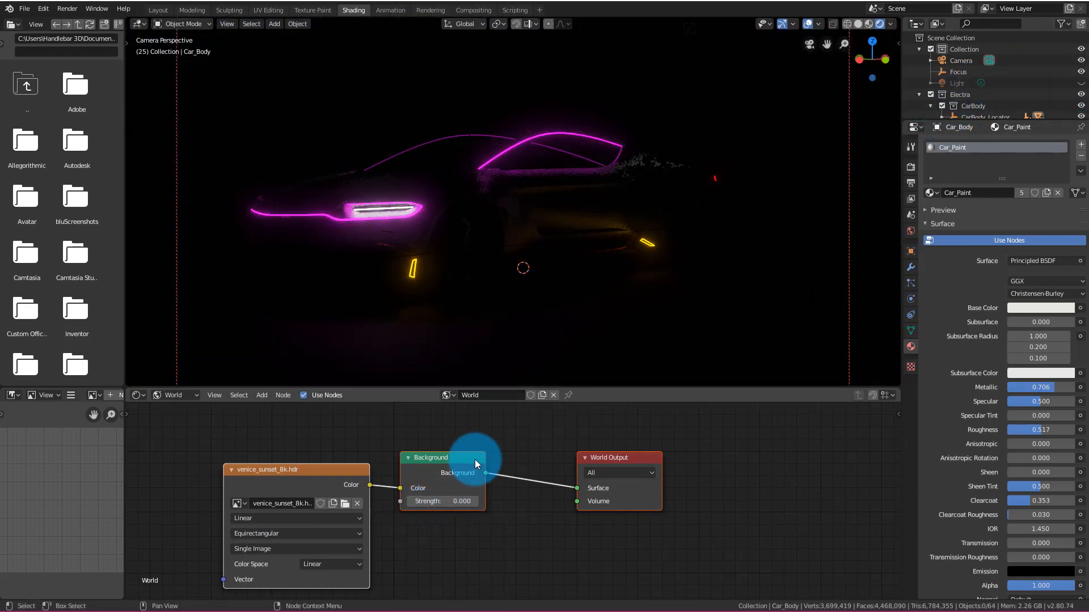
- Set the Background strength back to 1 and compare the scene with the Light shown and hidden, leaving it hidden
mouse_move(436, 501)
left_mouse_down()
mouse_move(462, 499)
mouse_move(454, 506)
left_mouse_up()
left_click(436, 501)
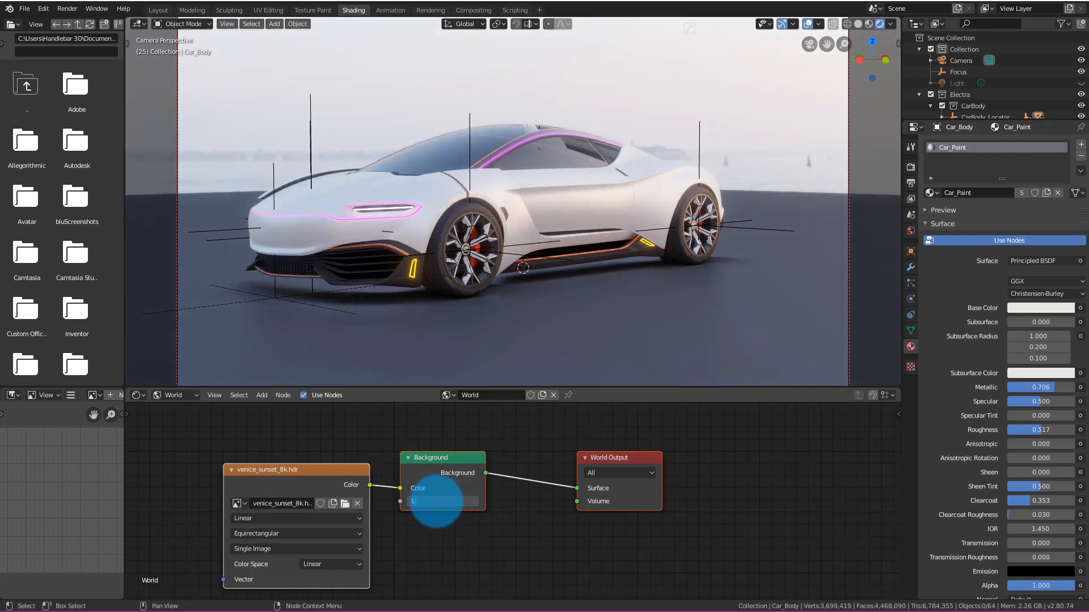
type("1")
key("Return")
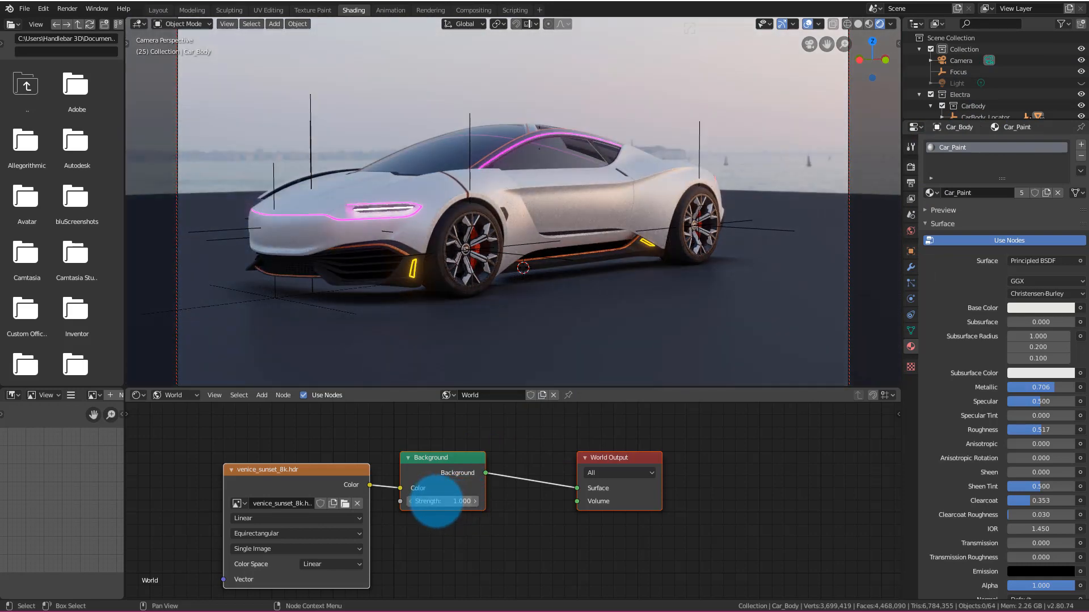
left_click(526, 474)
left_click(1080, 83)
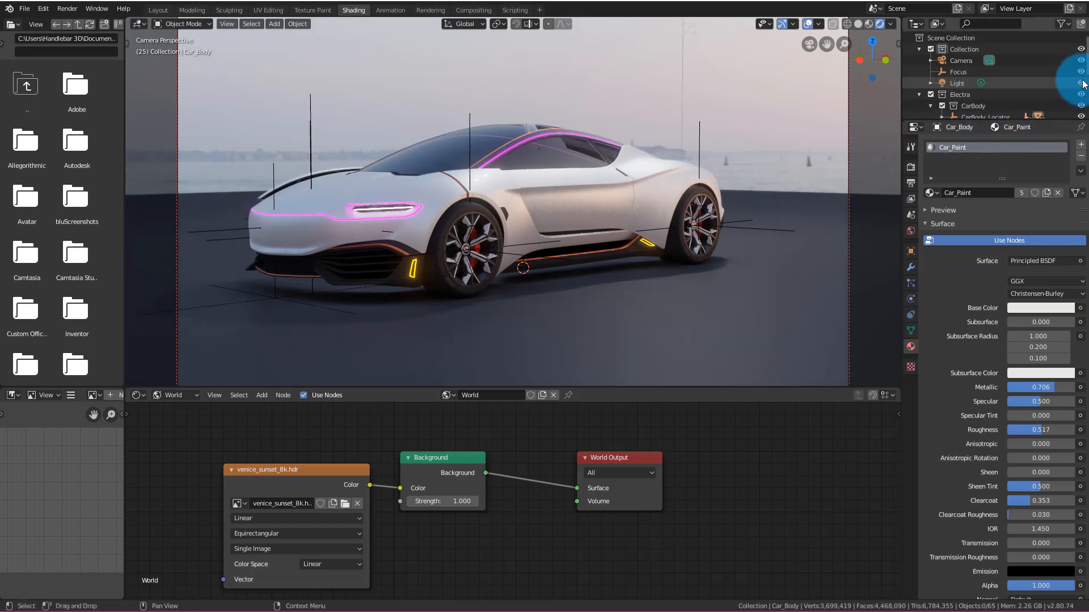
left_click(1081, 83)
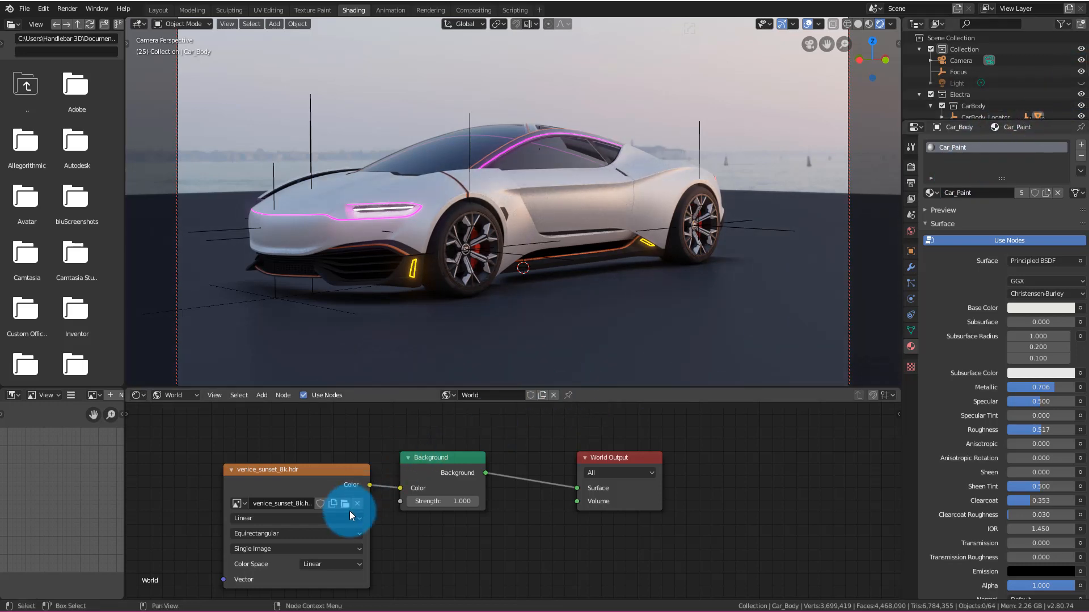
- Make room in the world node tree and add a Texture Coordinate node before the venice_sunset_8k.hdr environment texture
scroll(350, 513, "down", 1)
left_click_drag(314, 468, 287, 460)
scroll(531, 491, "down", 1)
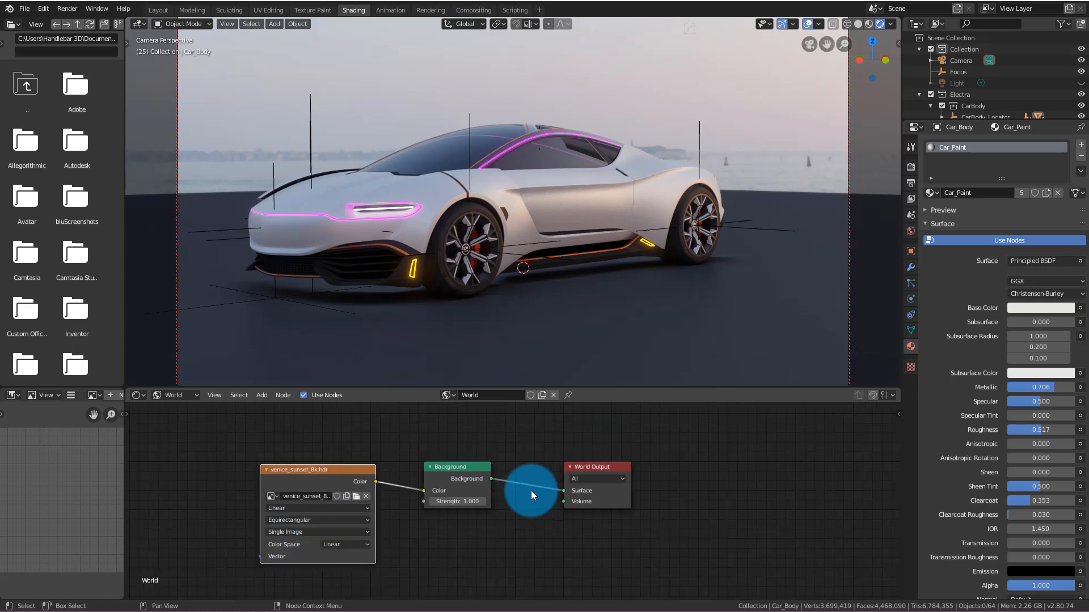
middle_click_drag(491, 518, 597, 520)
key("shift+a")
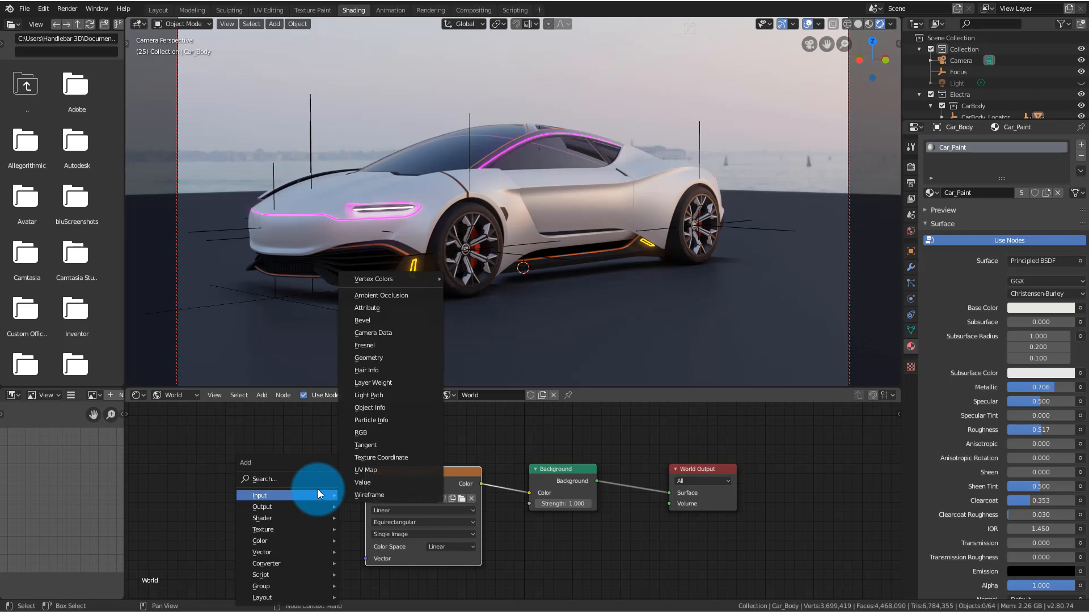
left_click(403, 458)
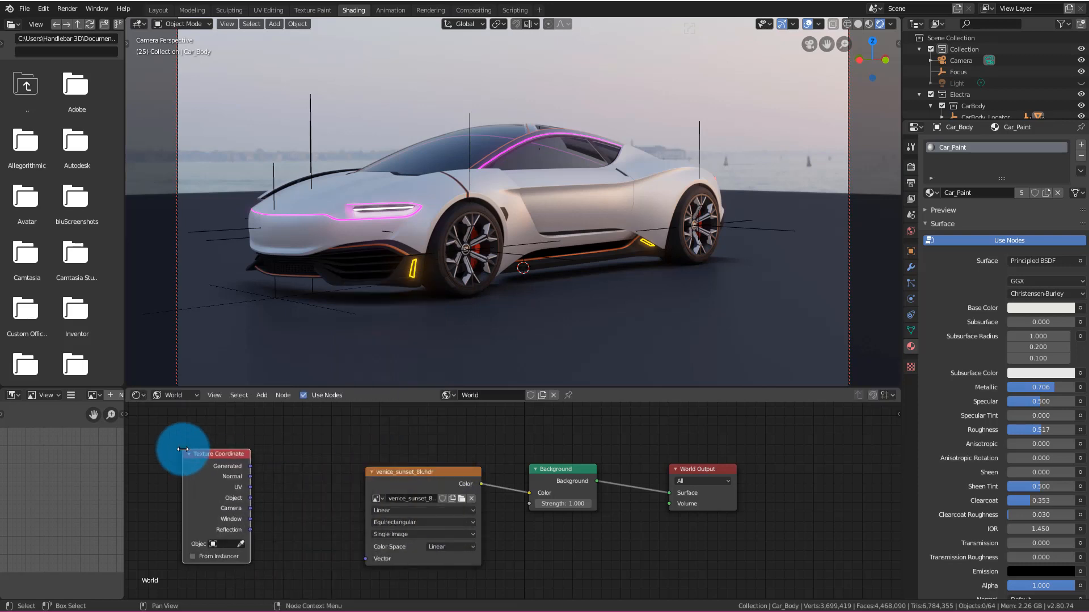
left_click_drag(212, 452, 194, 455)
scroll(324, 470, "down", 2)
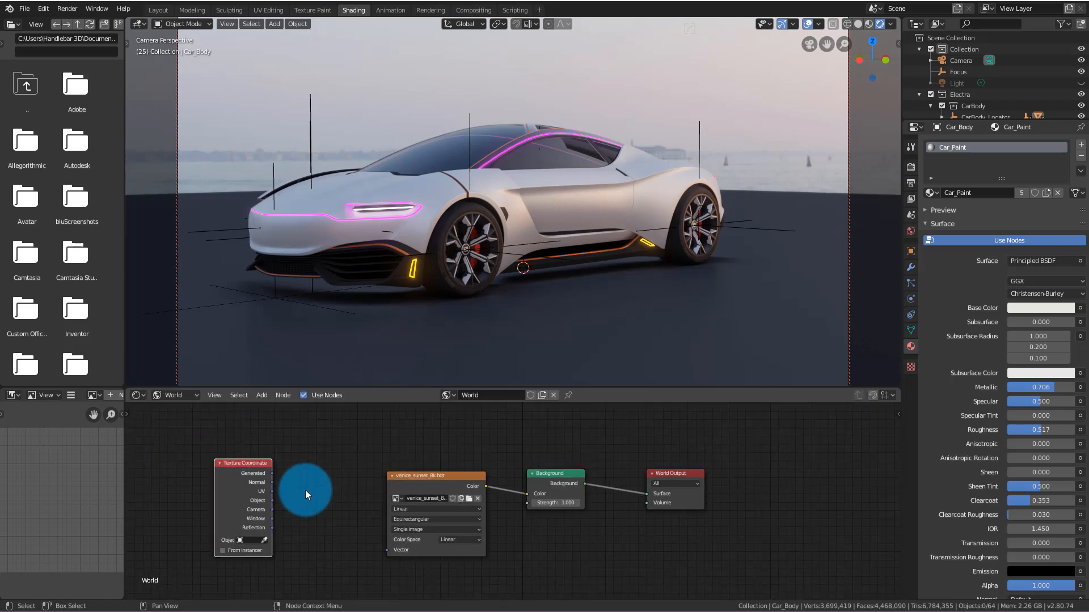
- Add a Mapping node to the world node tree and move the Texture Coordinate node farther from the environment texture
scroll(305, 490, "up", 2)
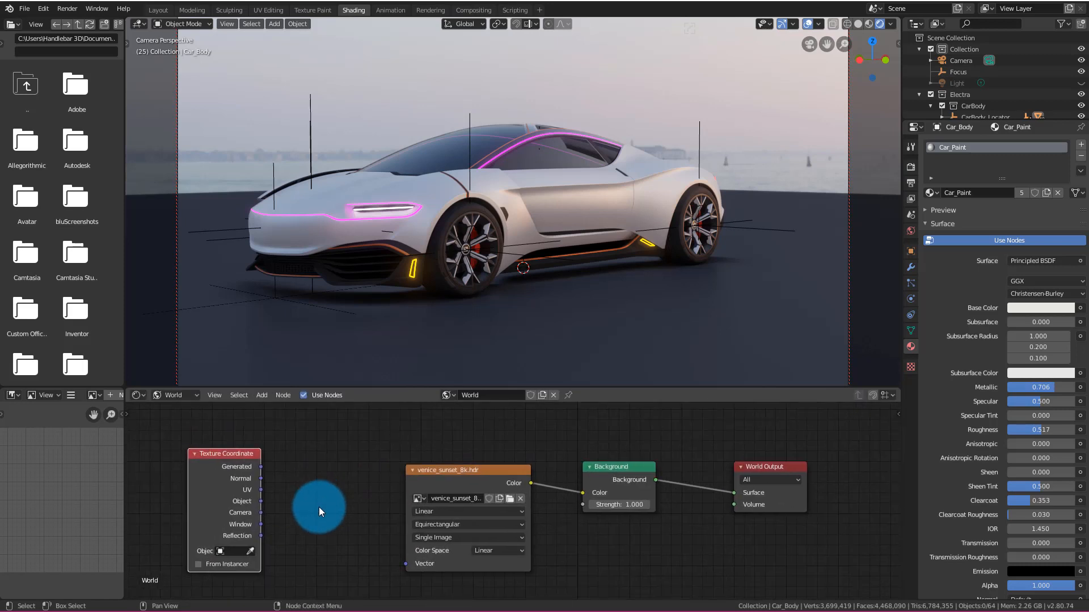
scroll(319, 507, "down", 1)
key("shift+a")
mouse_move(325, 485)
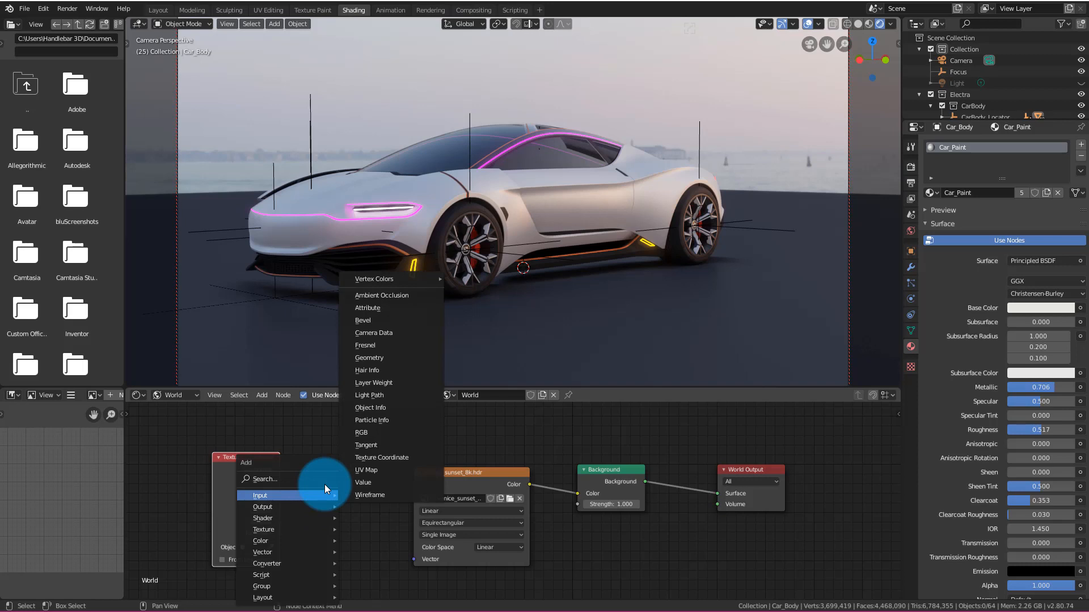
mouse_move(307, 520)
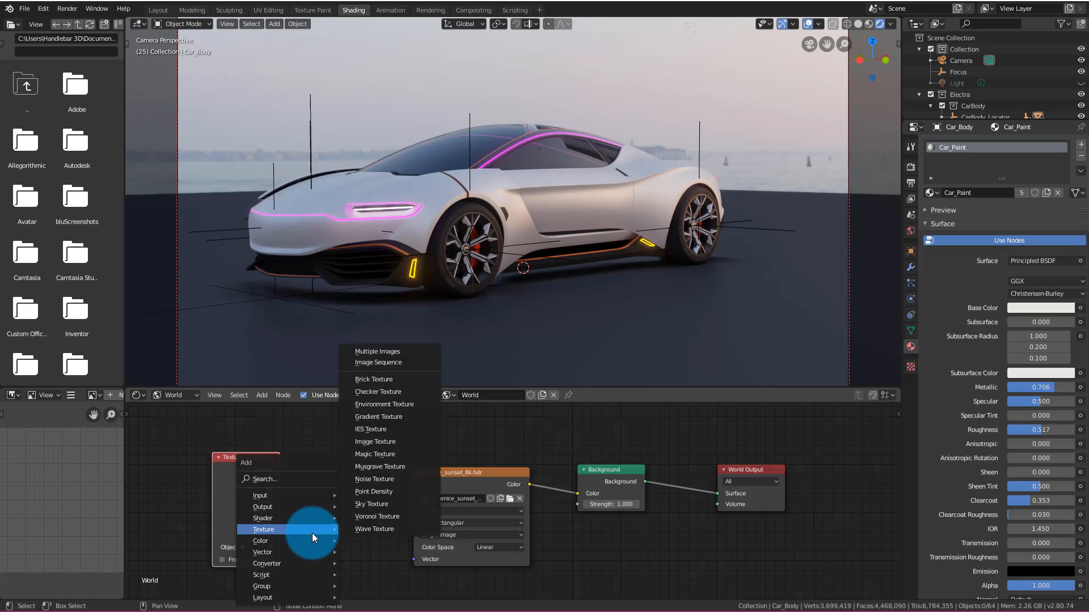
mouse_move(312, 540)
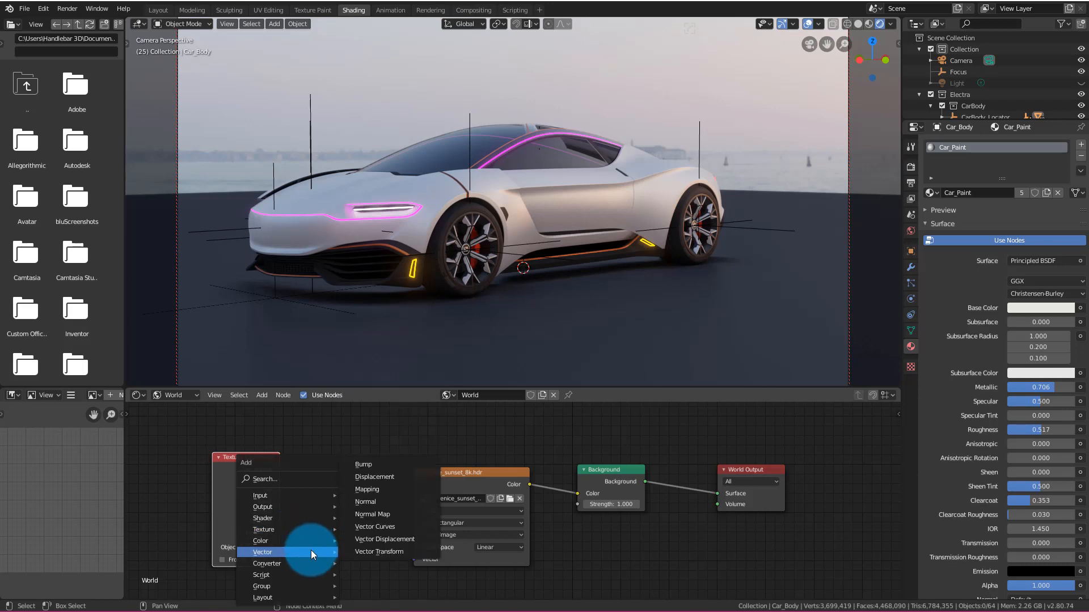
left_click(390, 489)
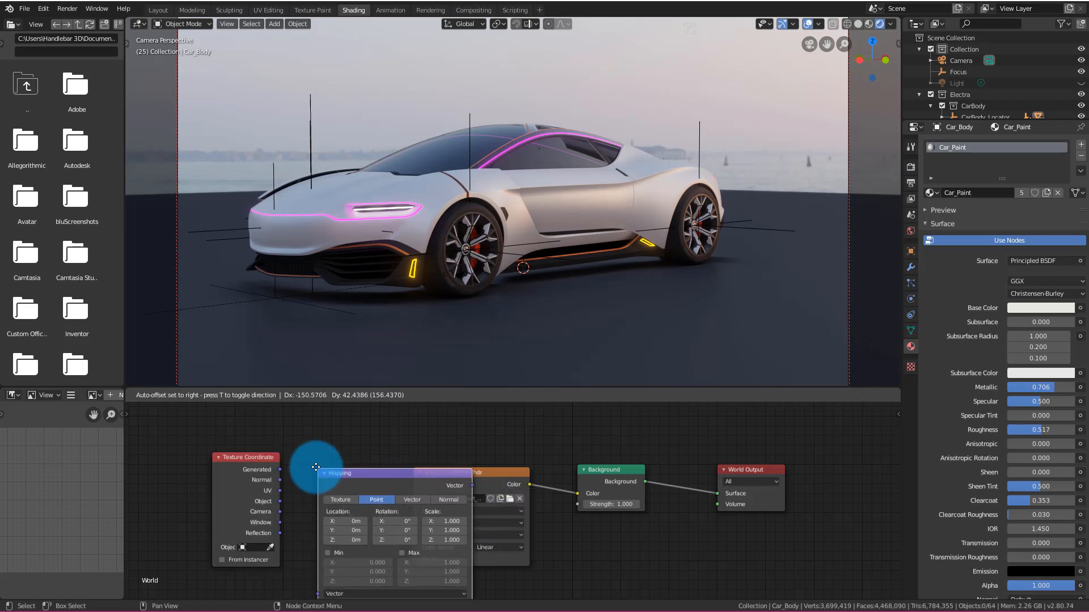
left_click(290, 452)
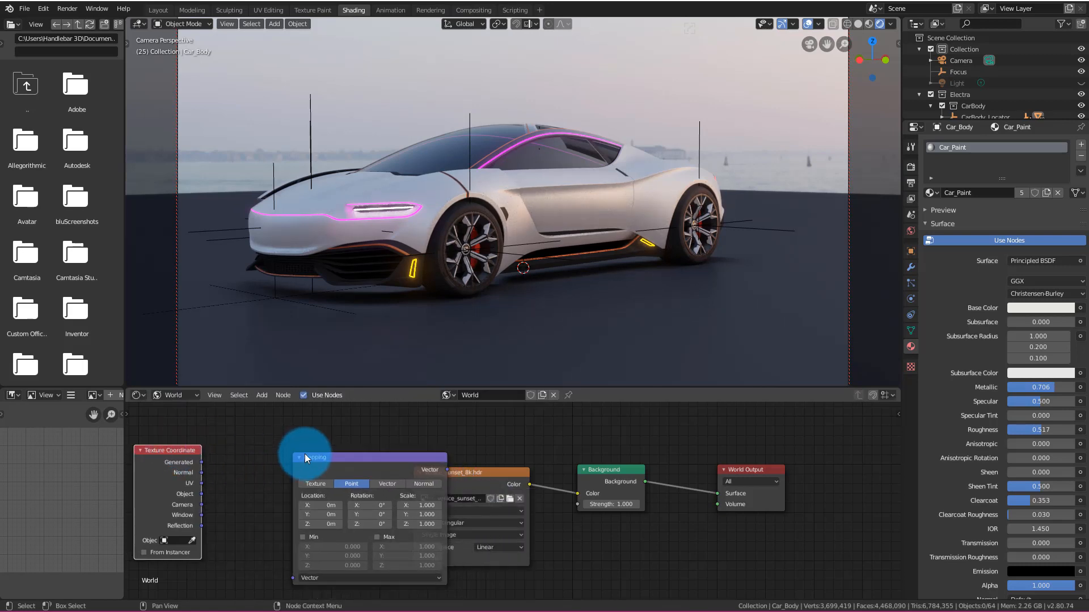
- Place the Mapping node before the environment texture, linking Generated to its Vector input and its Vector output to the texture's Vector input
left_click_drag(305, 458, 246, 434)
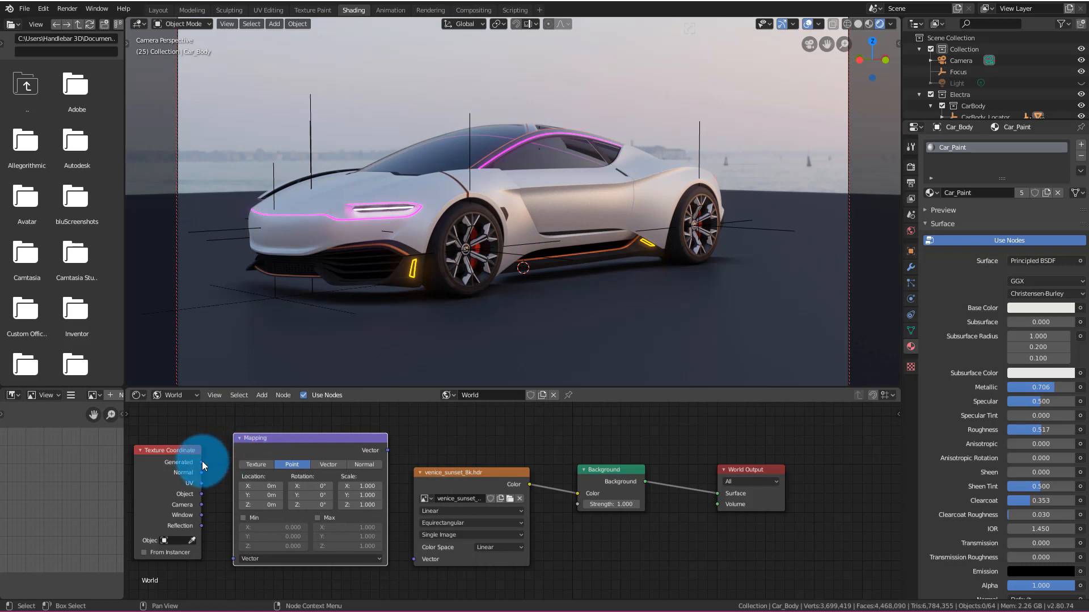
left_click_drag(202, 461, 239, 560)
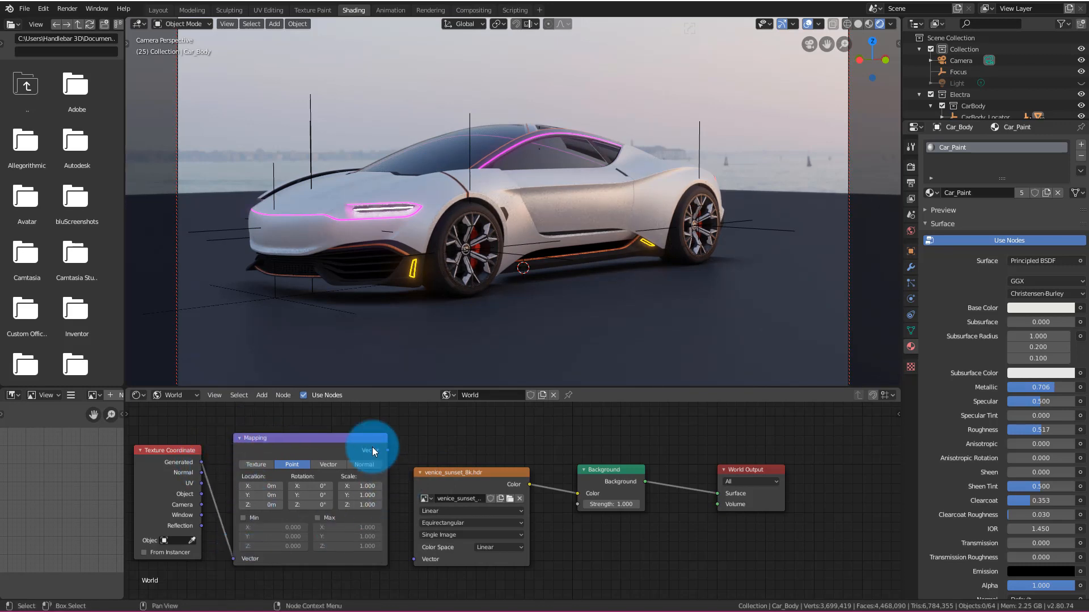
left_click_drag(388, 451, 417, 560)
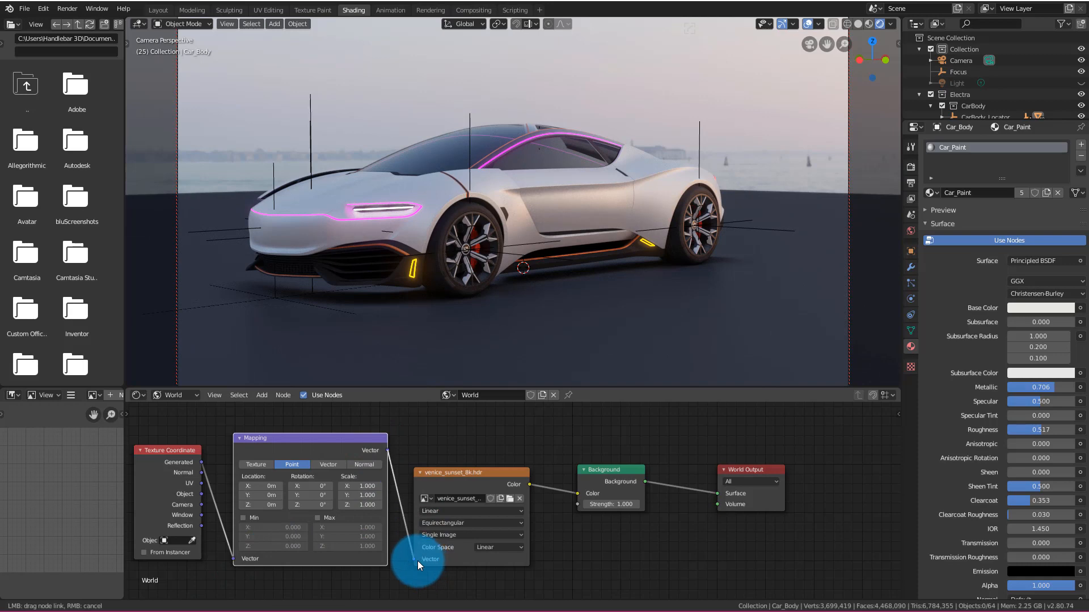
- Set the Mapping node's Z rotation to 112° and hide the viewport overlays
middle_click_drag(479, 194, 595, 203)
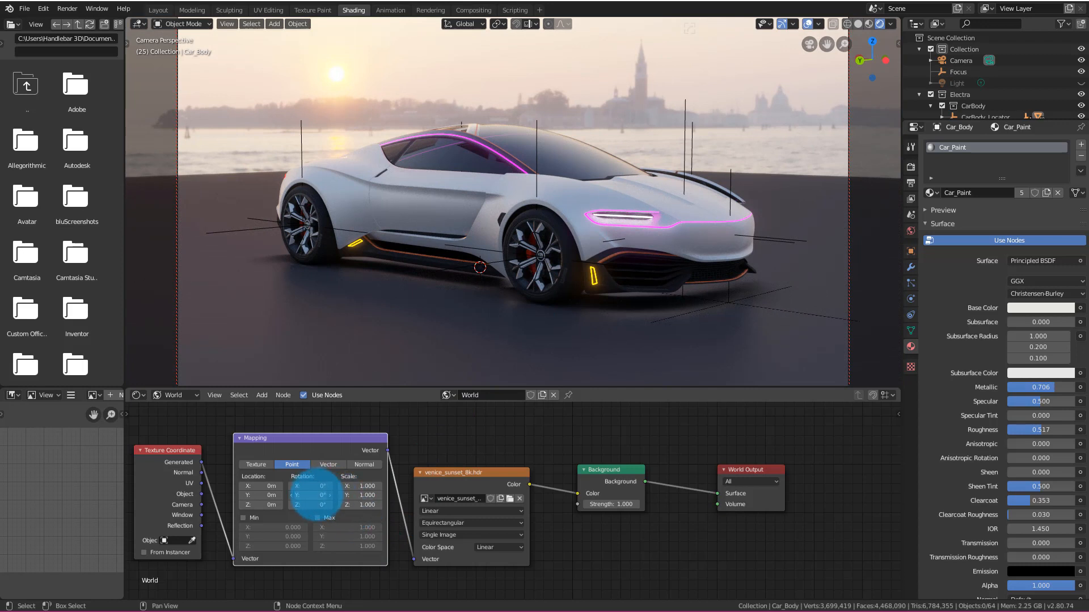
mouse_move(315, 494)
left_mouse_down()
mouse_move(304, 497)
mouse_move(347, 503)
mouse_move(305, 506)
left_mouse_up()
key("Return")
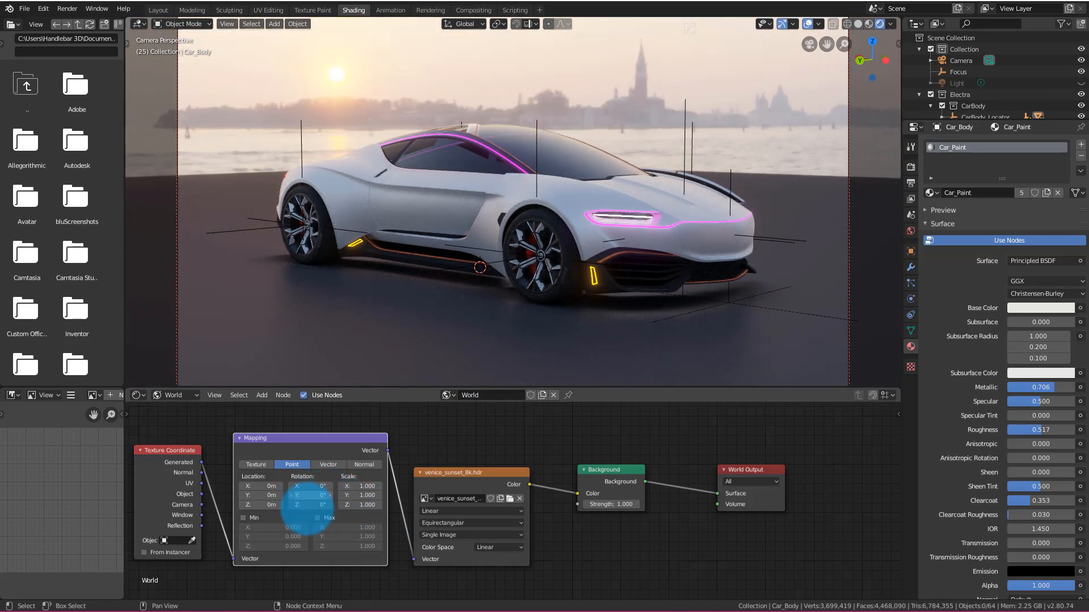
left_click_drag(308, 504, 1061, 595)
left_click(806, 24)
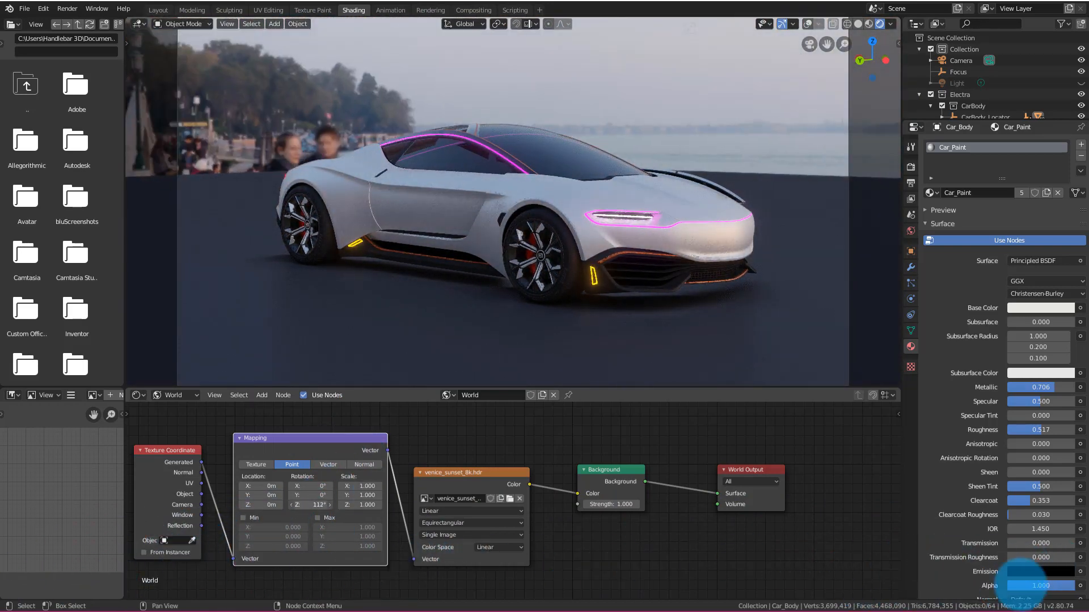
- Set the world Background strength to 1.5
left_click_drag(611, 505, 640, 504)
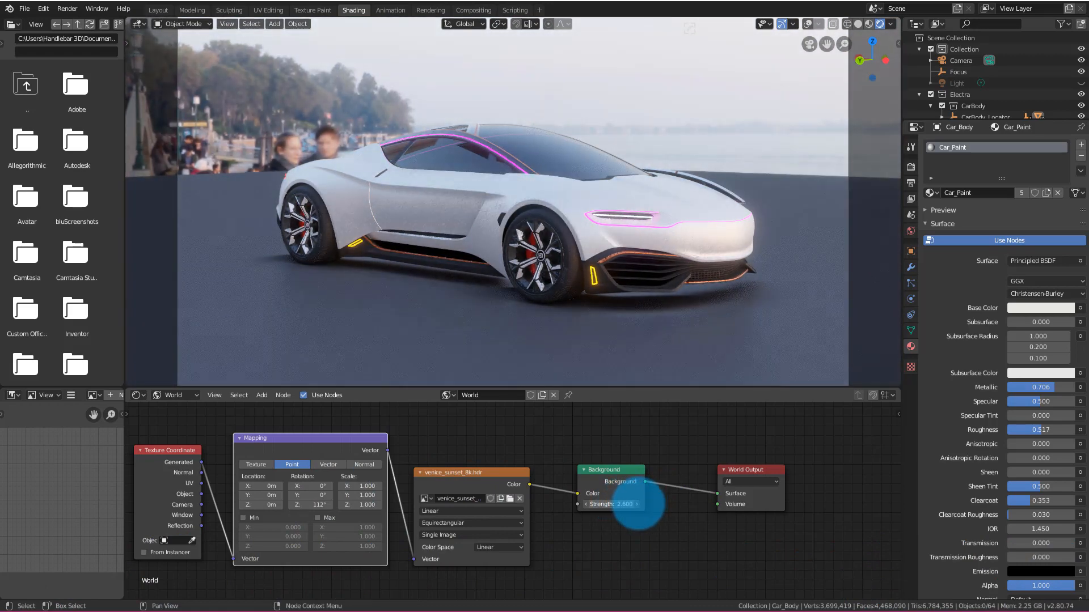
left_click(637, 504)
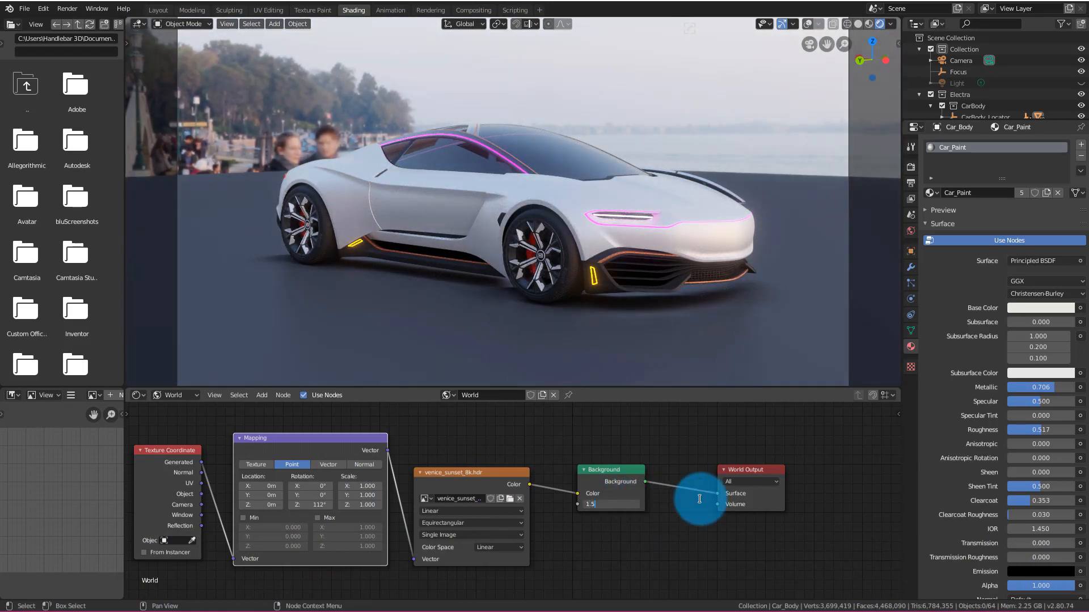
type("1.5")
key("Return")
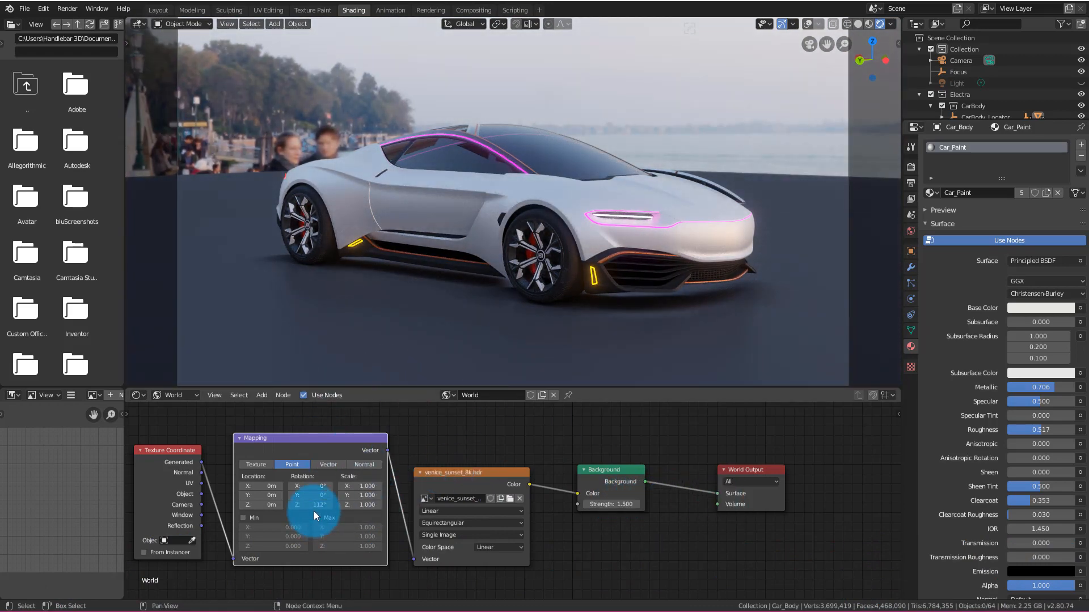
- Set the Mapping node's Z rotation to 3.4° and bring the locked camera closer to the front of the car
mouse_move(318, 504)
left_mouse_down()
mouse_move(287, 505)
mouse_move(396, 505)
mouse_move(182, 515)
mouse_move(1072, 520)
mouse_move(831, 505)
mouse_move(316, 509)
left_mouse_up()
left_click(560, 234)
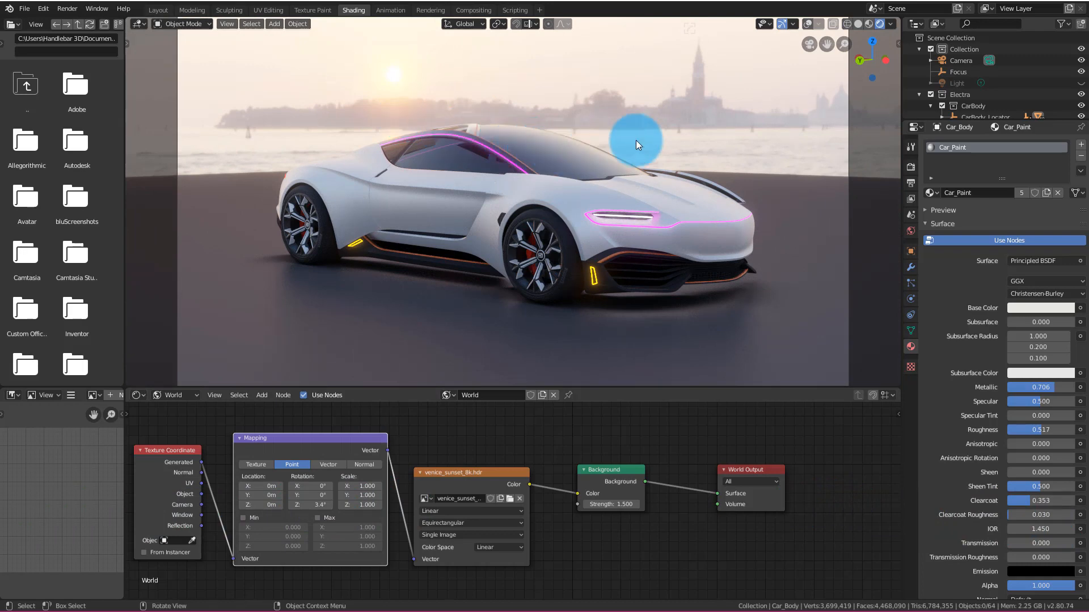
middle_click_drag(496, 112, 1008, 357)
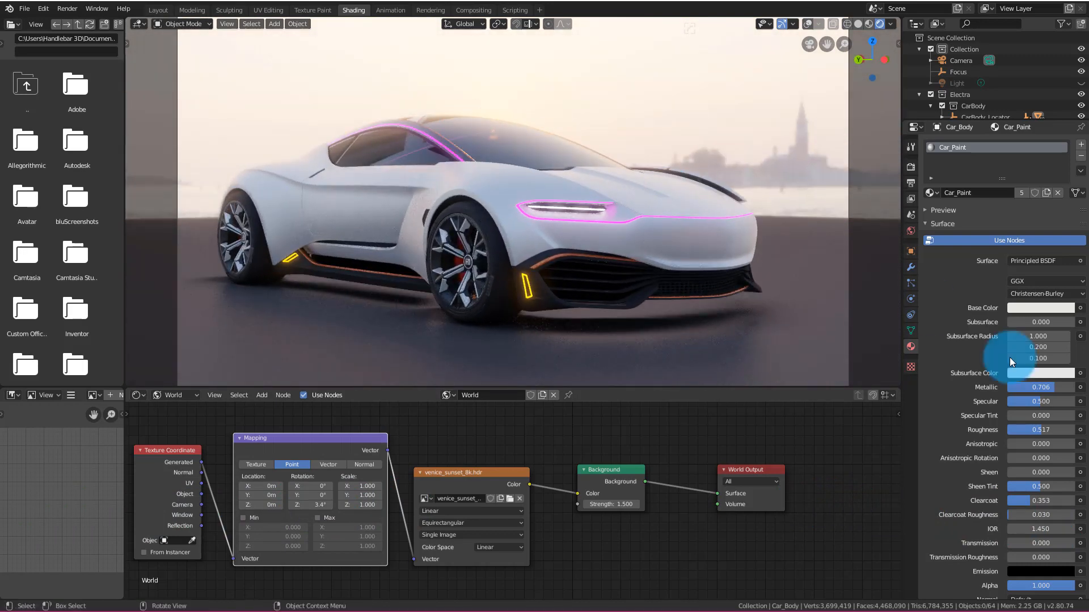
- Switch to the cgbookcase.com texture library, filter it by the Street category and browse the road textures
left_click(187, 19)
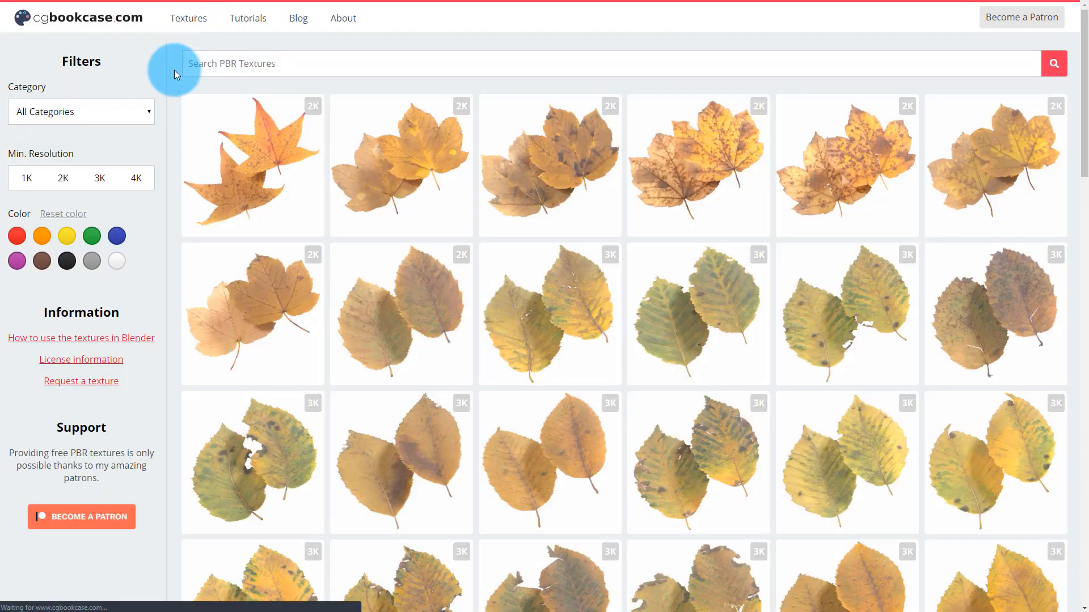
left_click(88, 115)
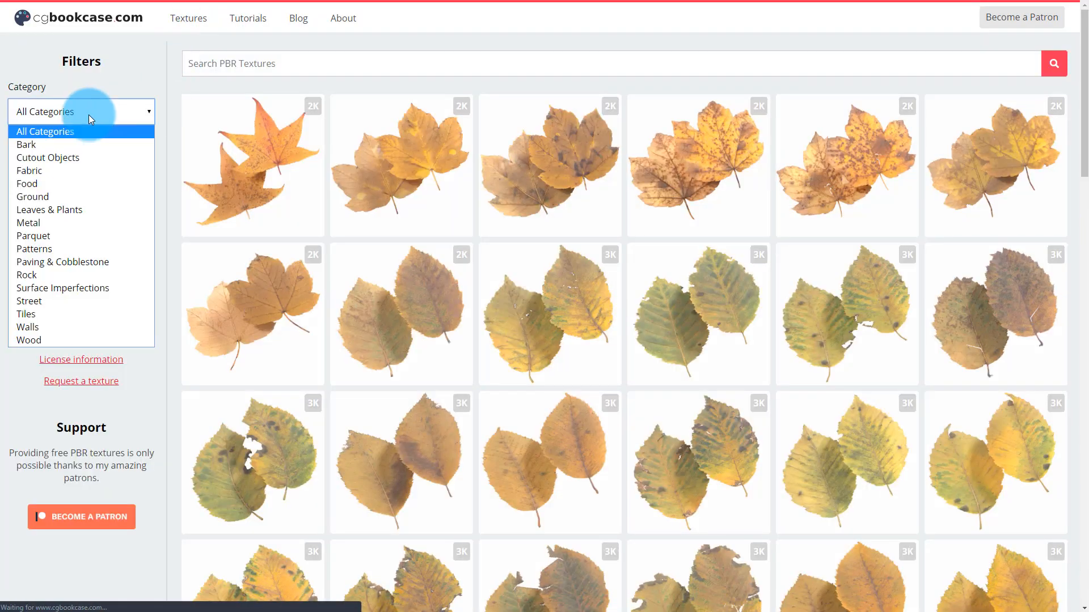
left_click(63, 297)
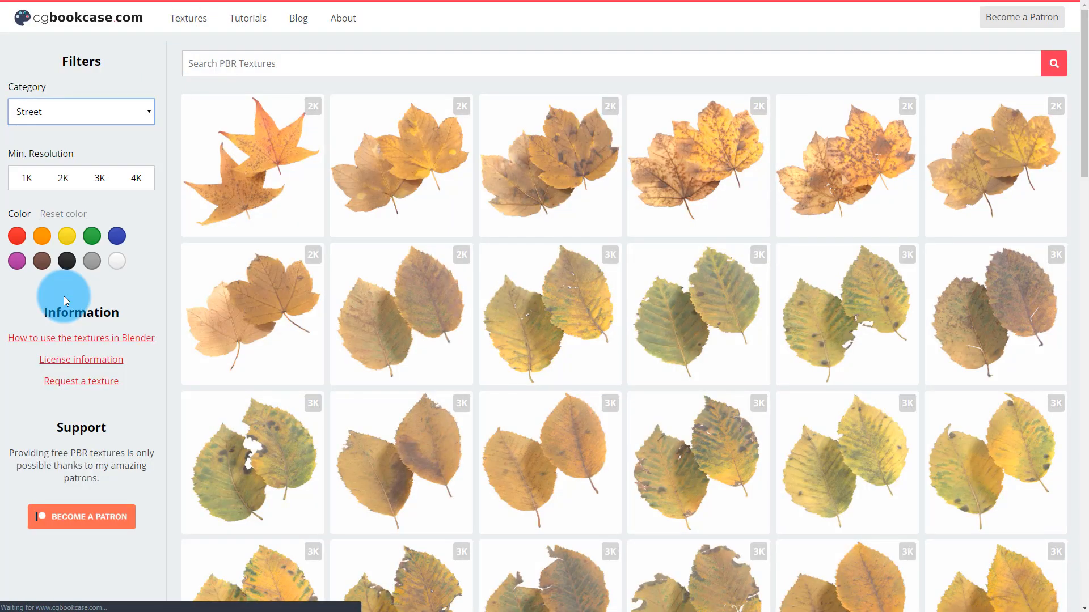
scroll(592, 312, "down", 3)
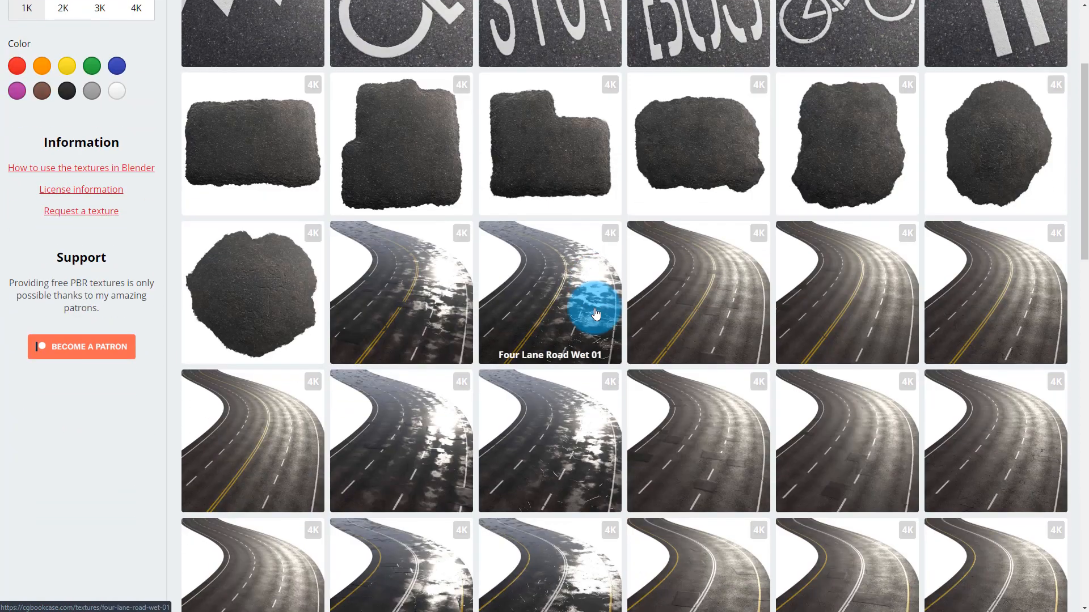
scroll(595, 314, "down", 10)
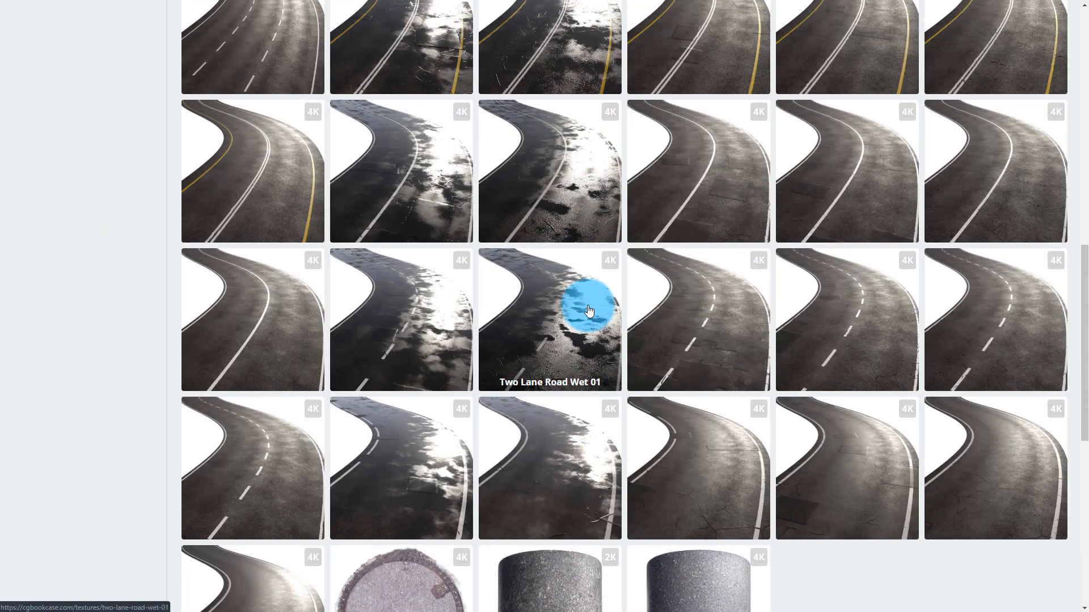
- Browse the wet road textures and open the Four Lane Road Wet 02 page to review its map downloads
scroll(591, 177, "up", 2)
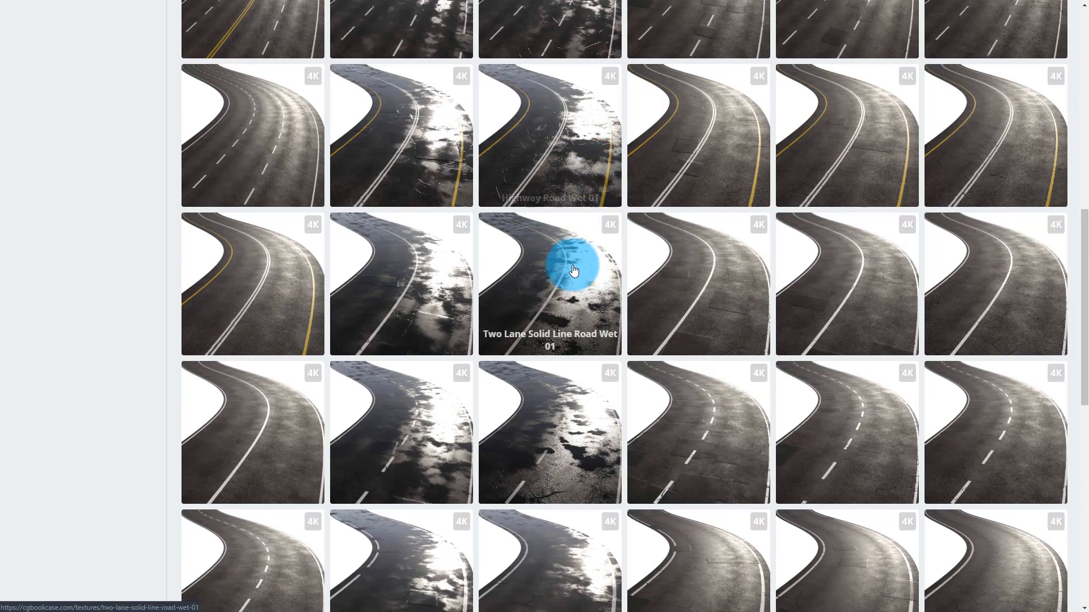
scroll(574, 270, "down", 2)
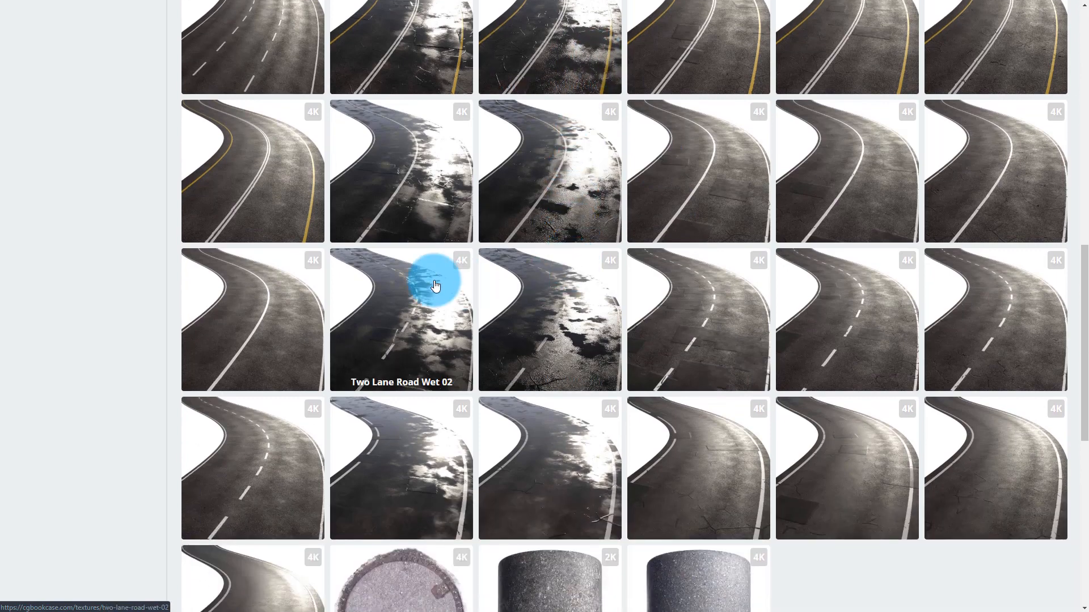
scroll(435, 284, "down", 4)
scroll(434, 272, "up", 4)
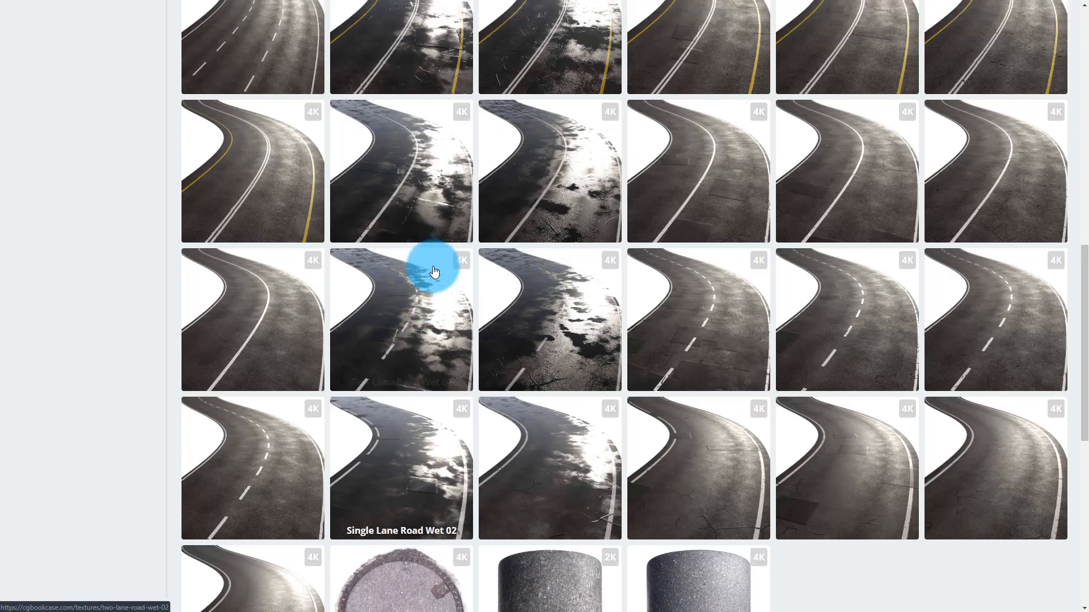
scroll(434, 273, "up", 3)
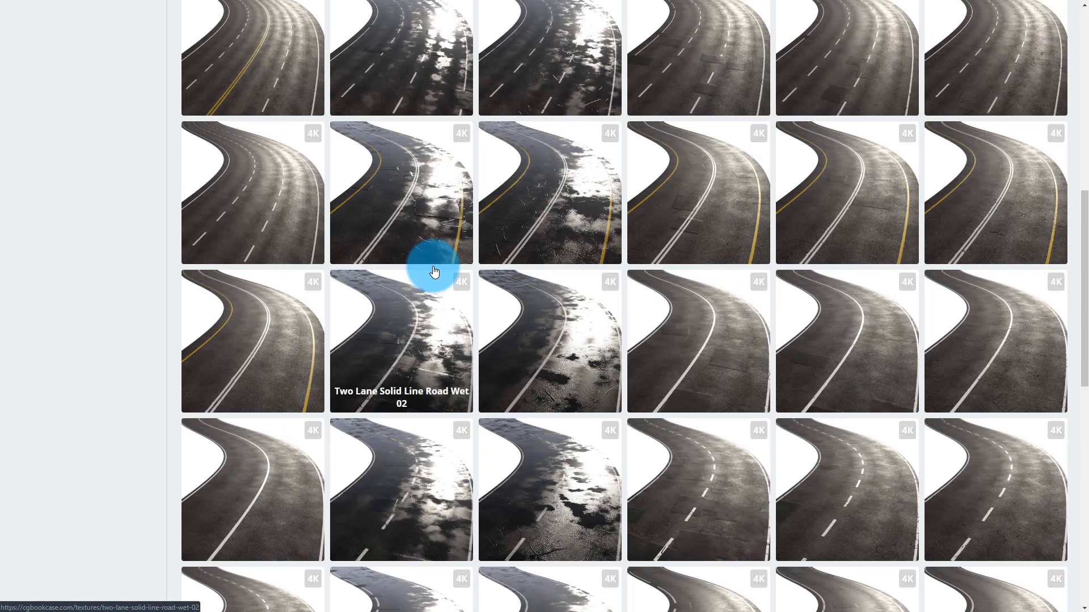
scroll(435, 272, "up", 2)
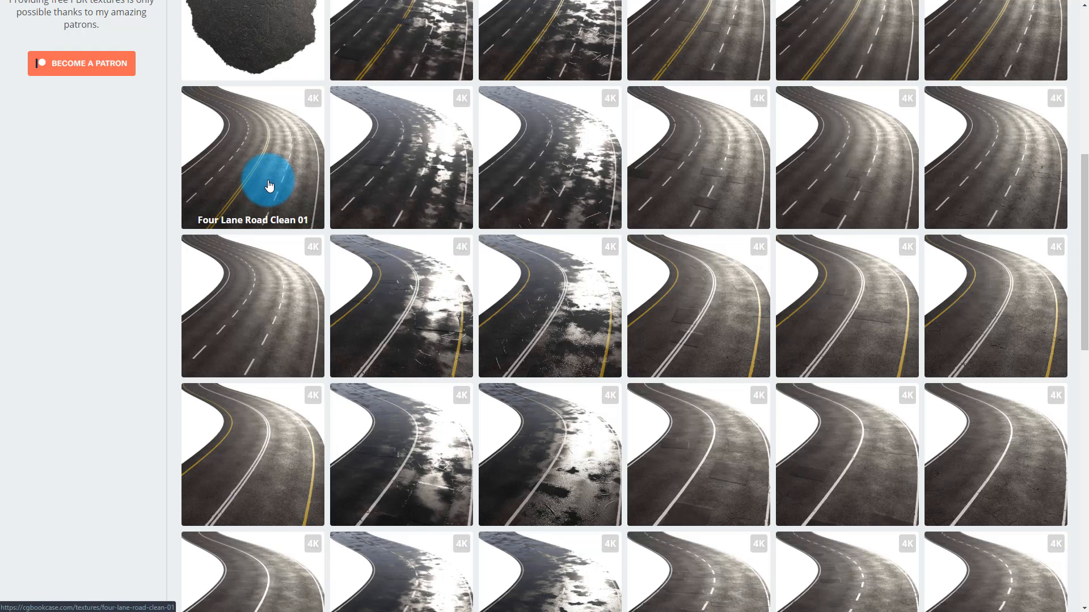
scroll(397, 178, "up", 3)
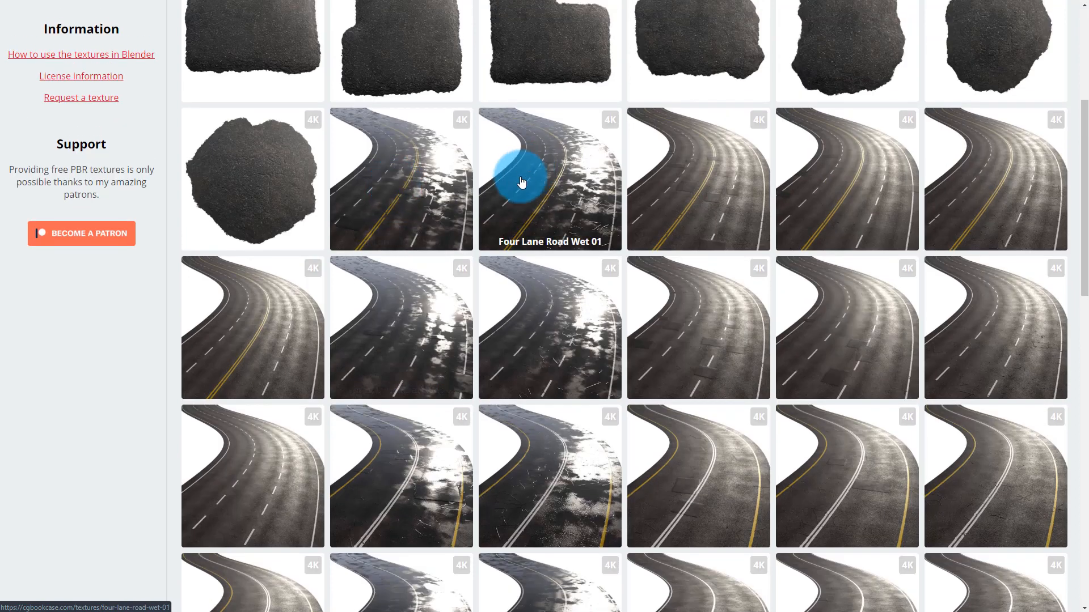
left_click(455, 201)
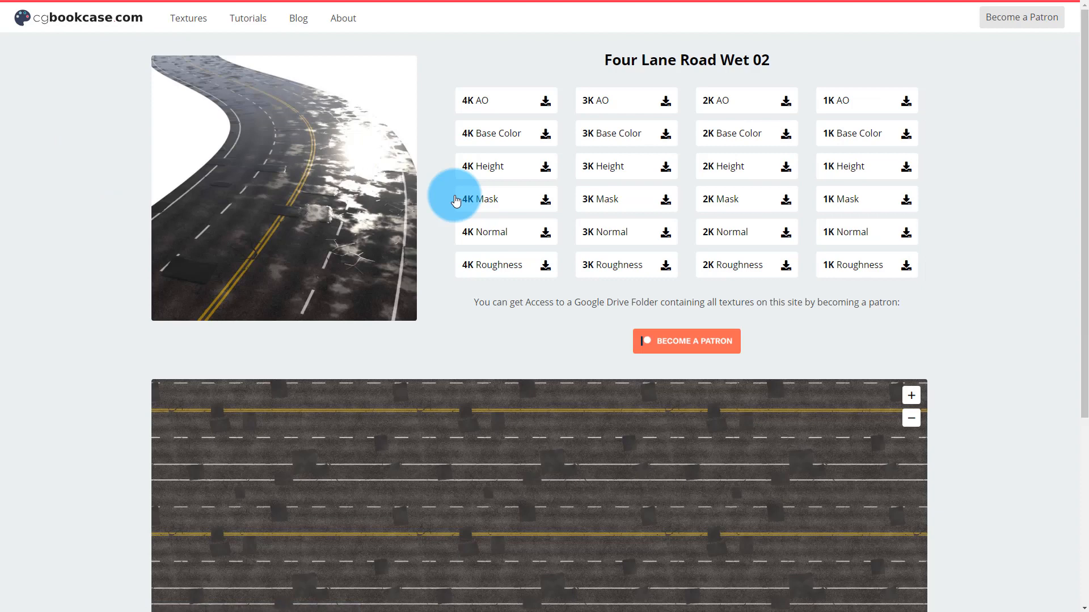
scroll(456, 197, "down", 1)
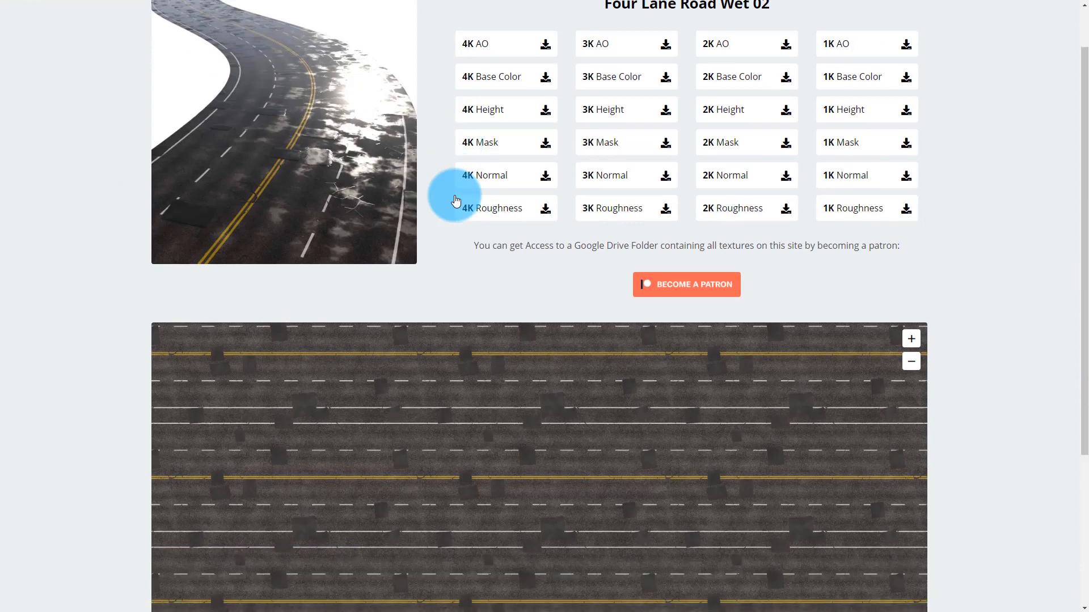
scroll(511, 192, "up", 1)
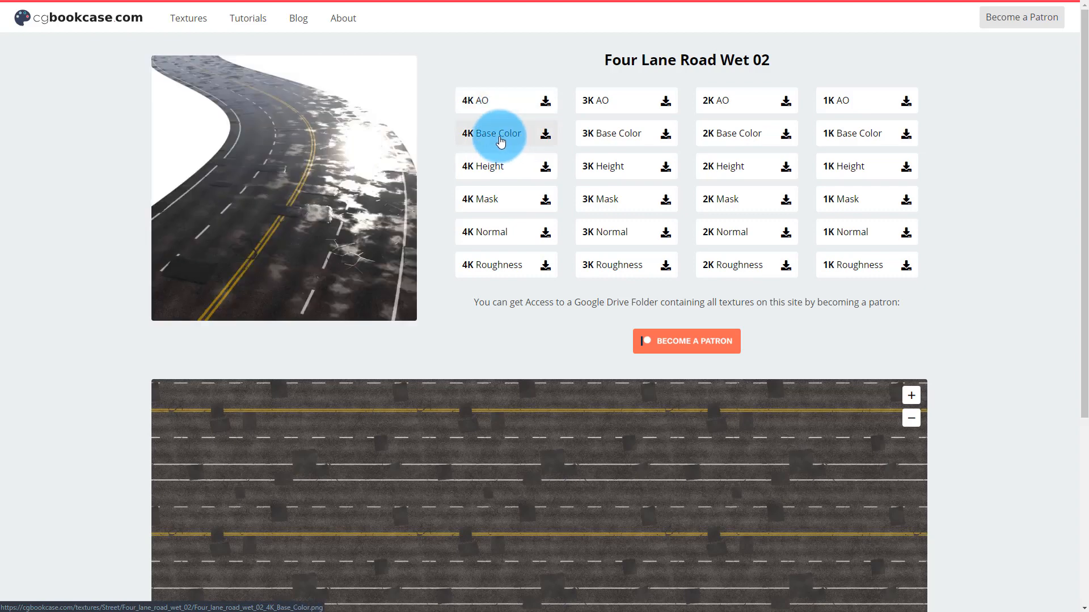
- Download the 4K Base Color map of Four Lane Road Wet 02 and preview its Height and Mask maps
left_click(500, 142)
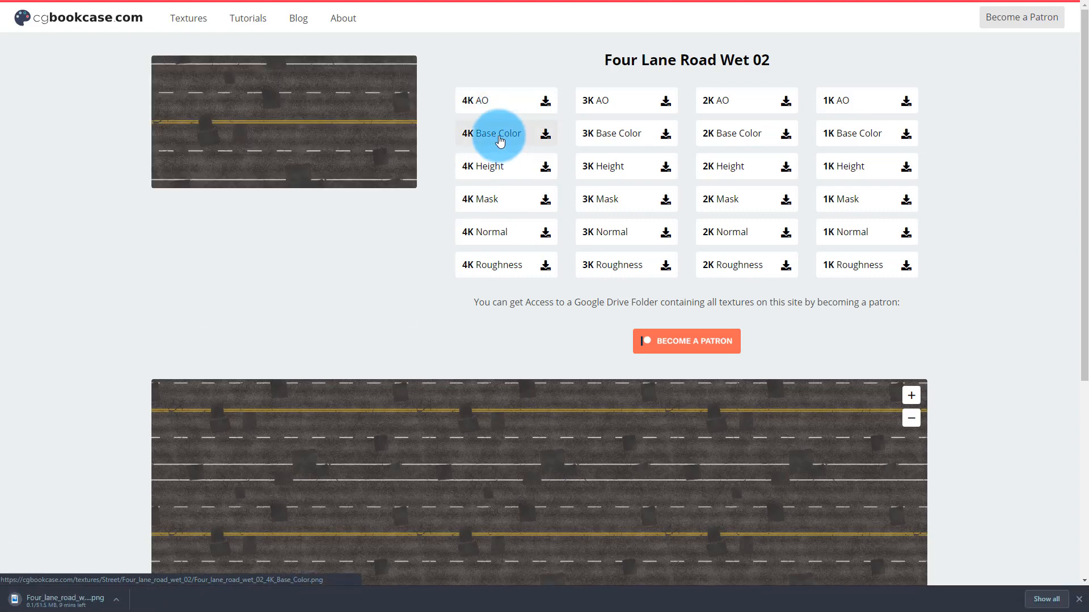
left_click(494, 167)
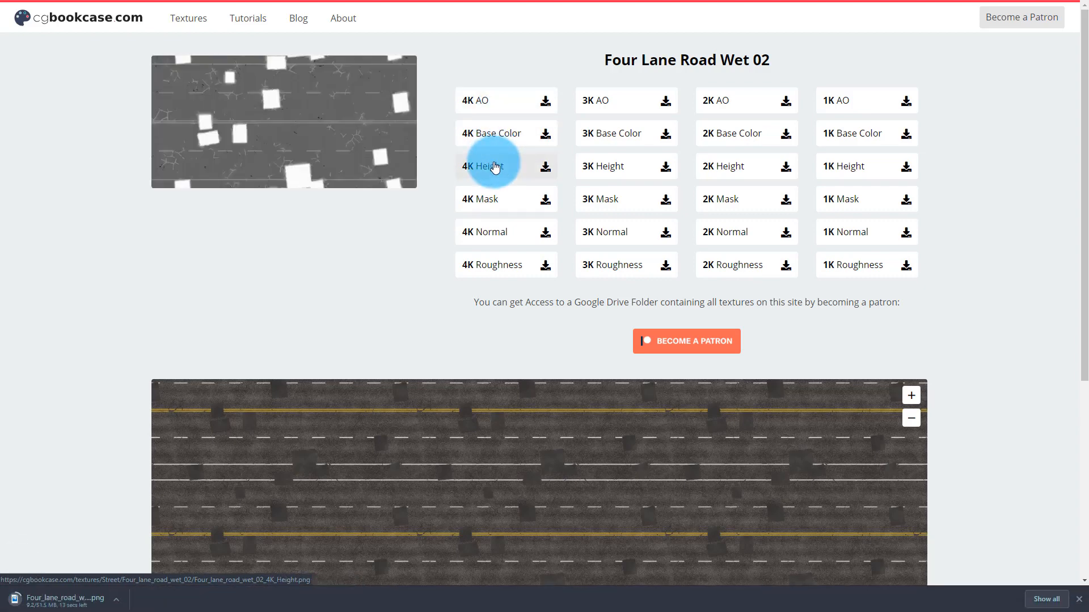
left_click(489, 203)
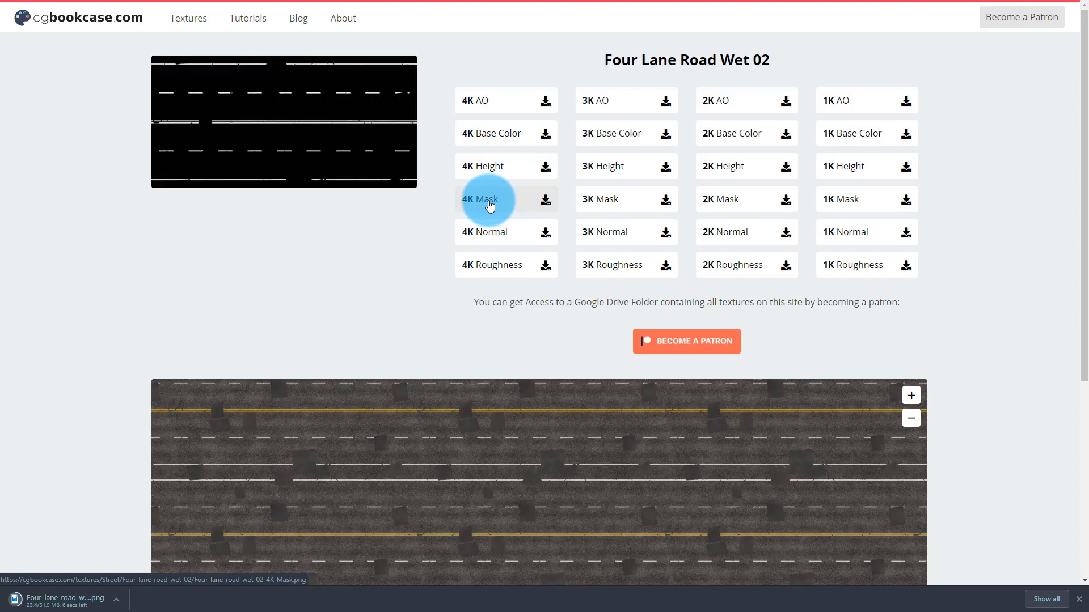
- Switch back to Blender and widen the 3D viewport and shader editor over the file browser area
left_click(693, 273)
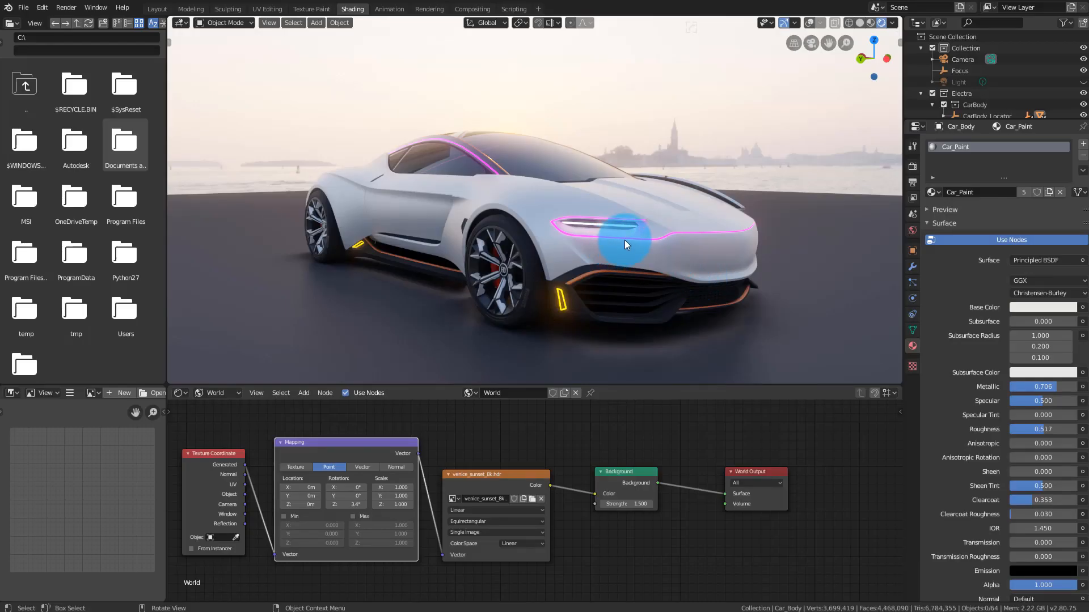
mouse_move(624, 240)
middle_mouse_down()
mouse_move(648, 232)
mouse_move(618, 238)
middle_mouse_up()
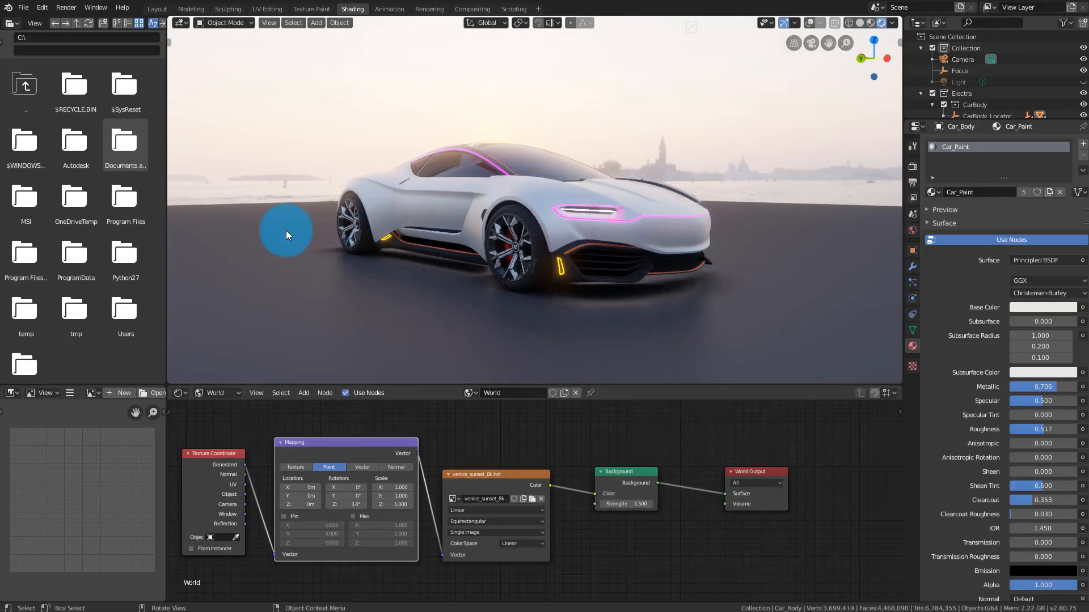
left_click_drag(167, 275, 12, 299)
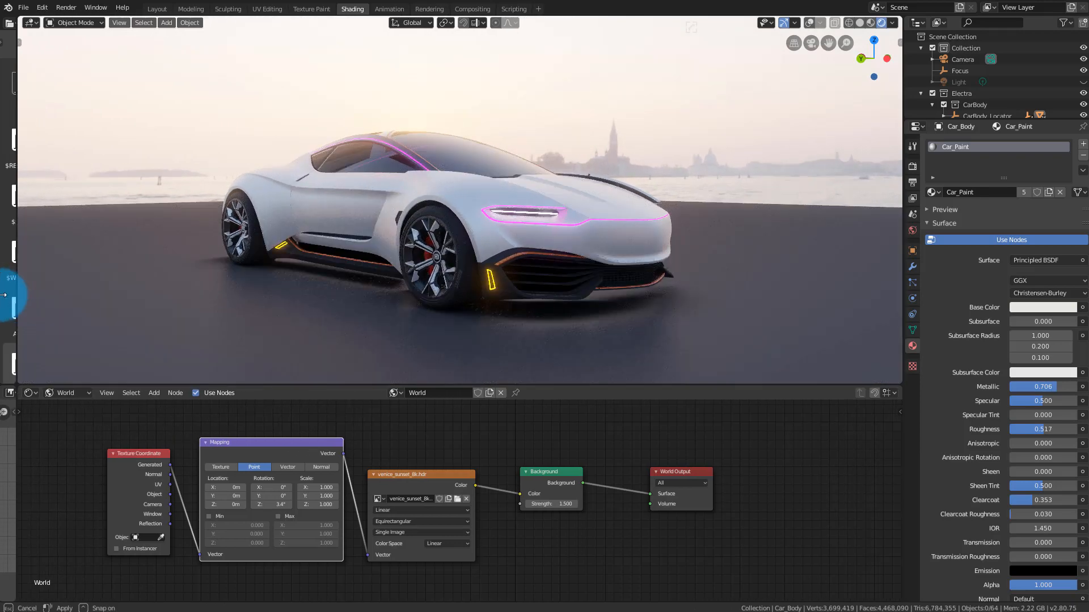
middle_click_drag(387, 240, 414, 267)
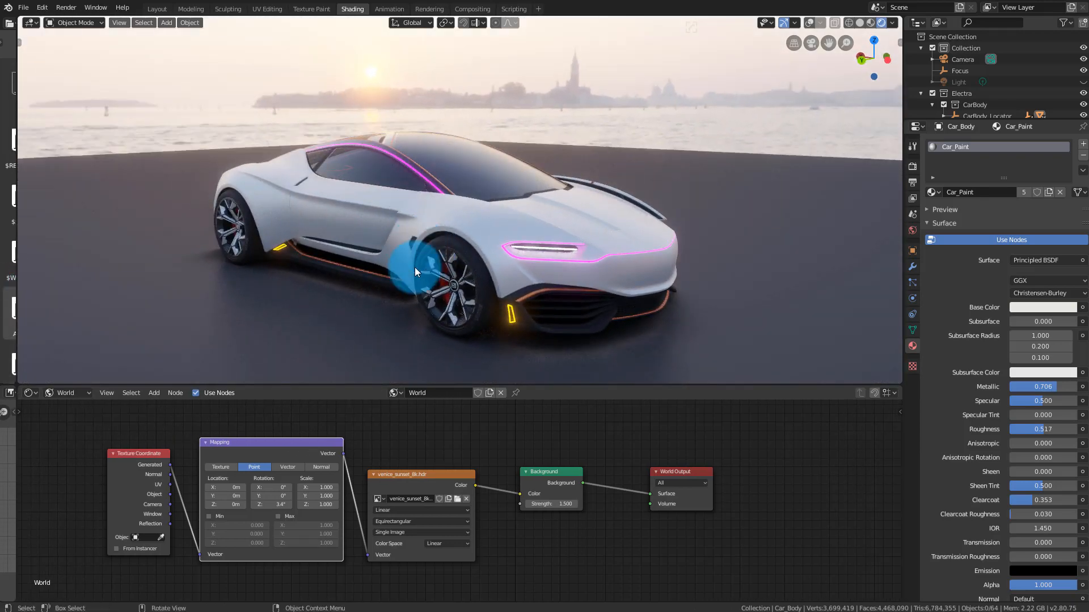
- Select the floor plane, show the viewport overlays and set the shader editor to Object to display the Floor material
left_click(717, 210)
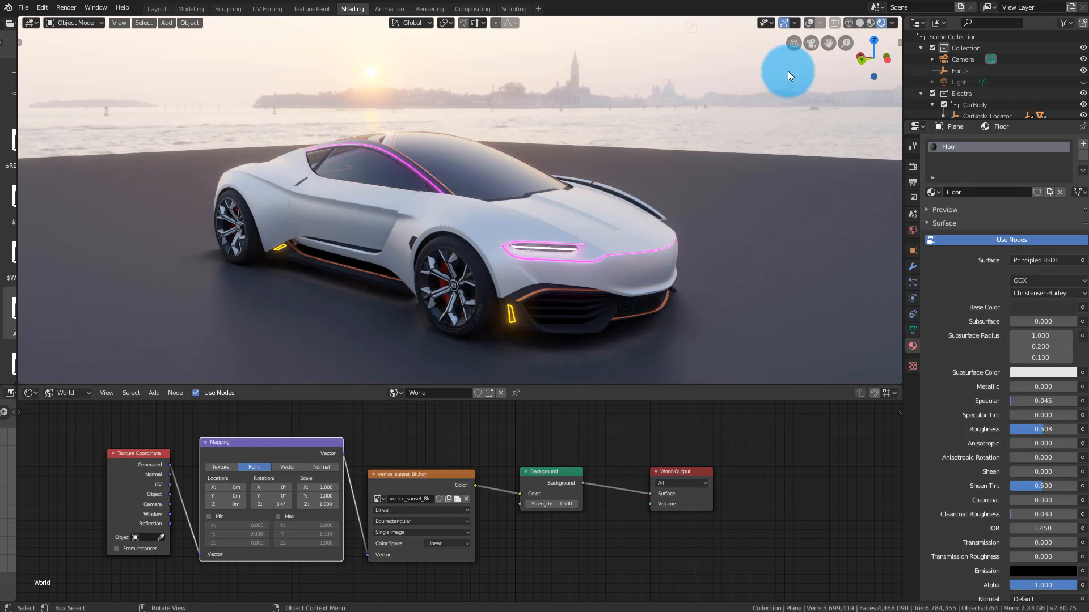
left_click(814, 25)
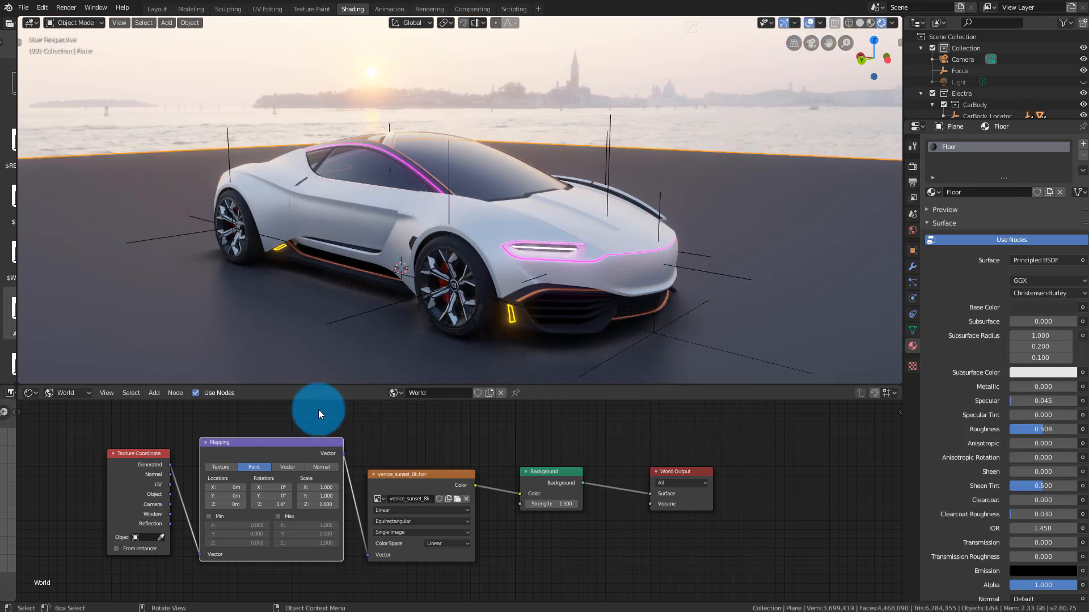
left_click(79, 396)
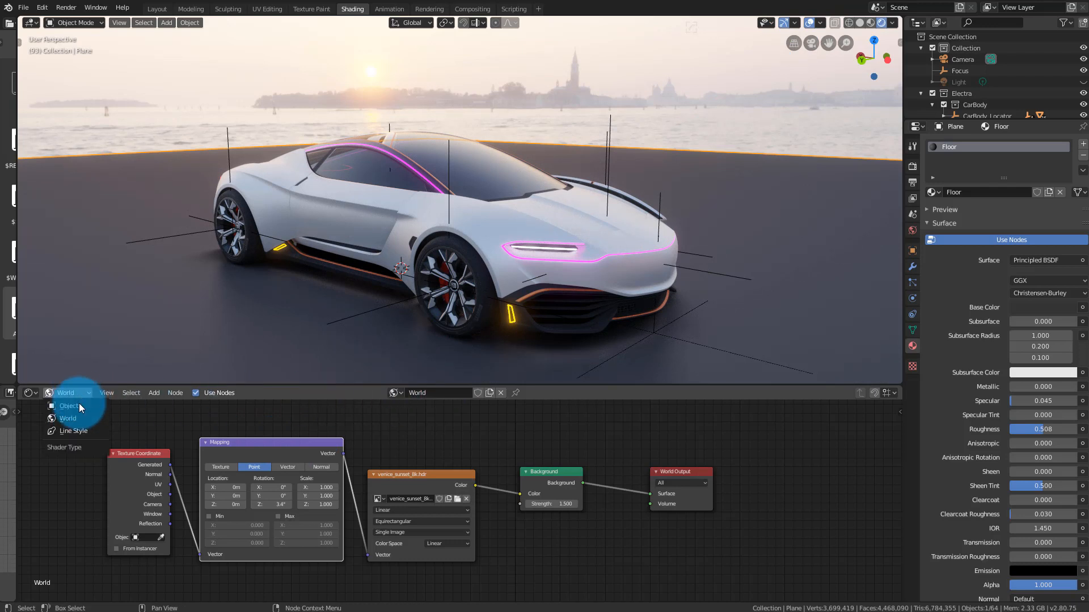
left_click(81, 407)
scroll(425, 473, "down", 4)
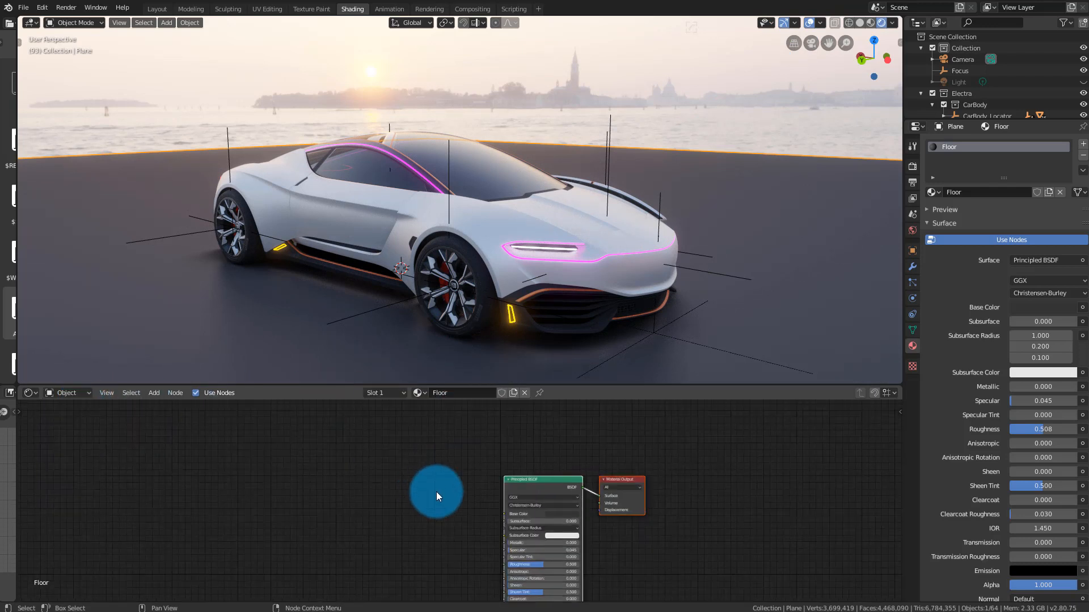
middle_click_drag(439, 499, 401, 450)
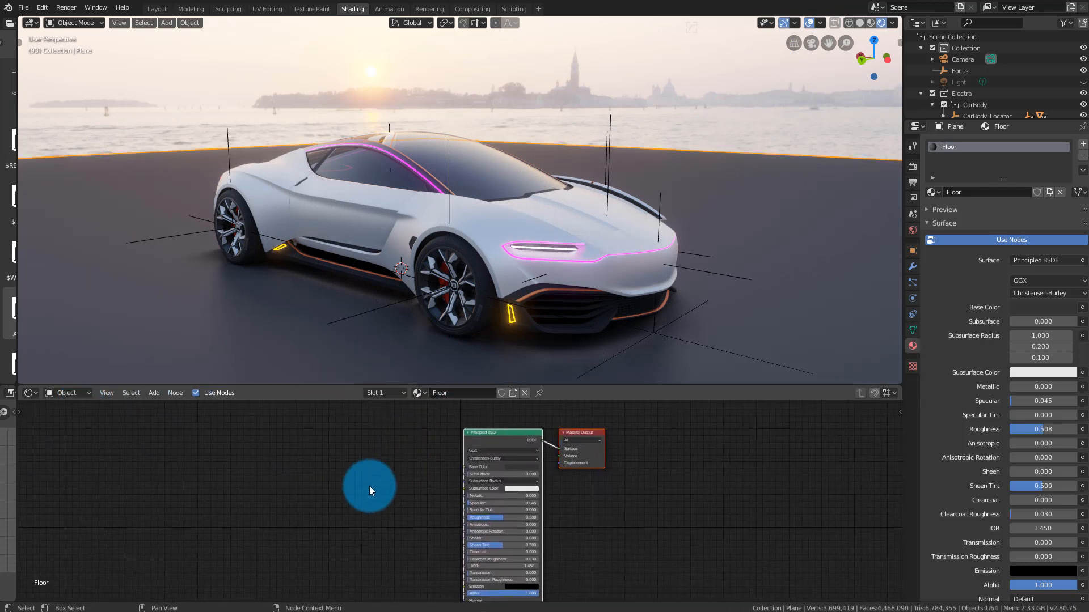
key("shift+a")
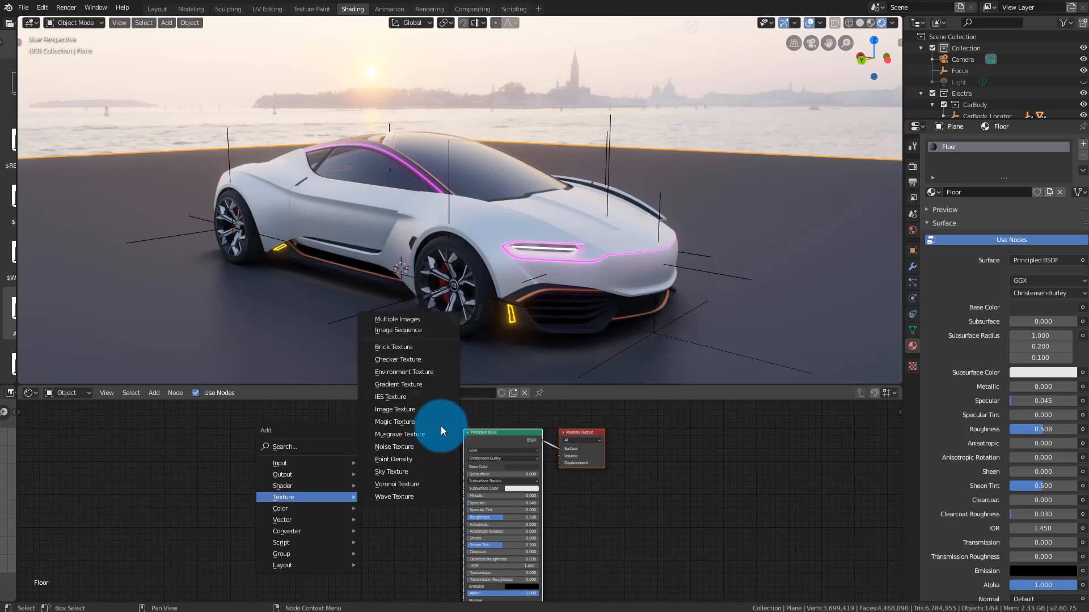
left_click(424, 410)
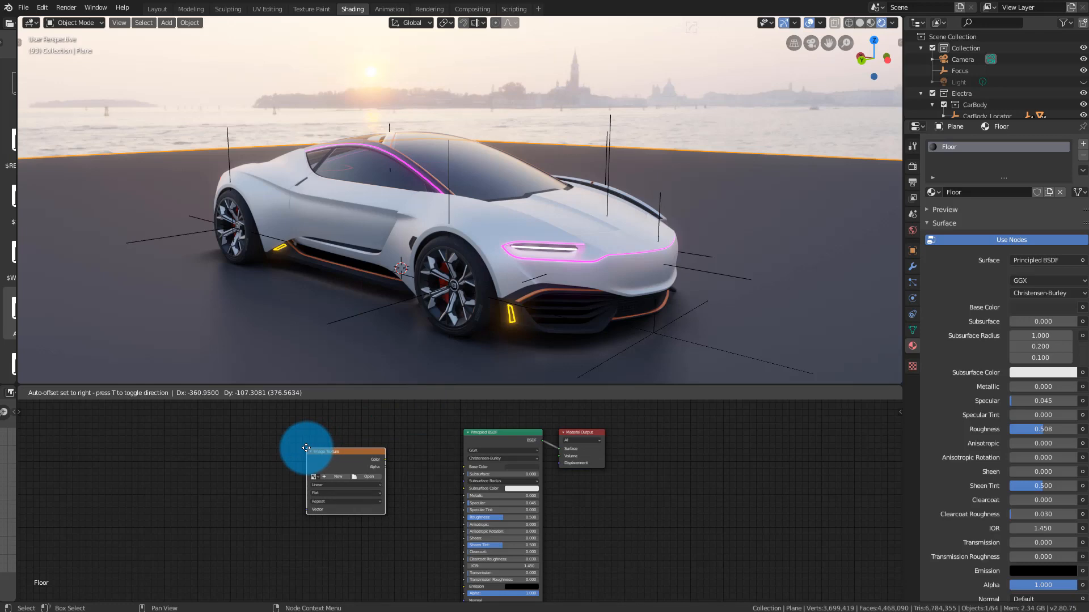
left_click(306, 448)
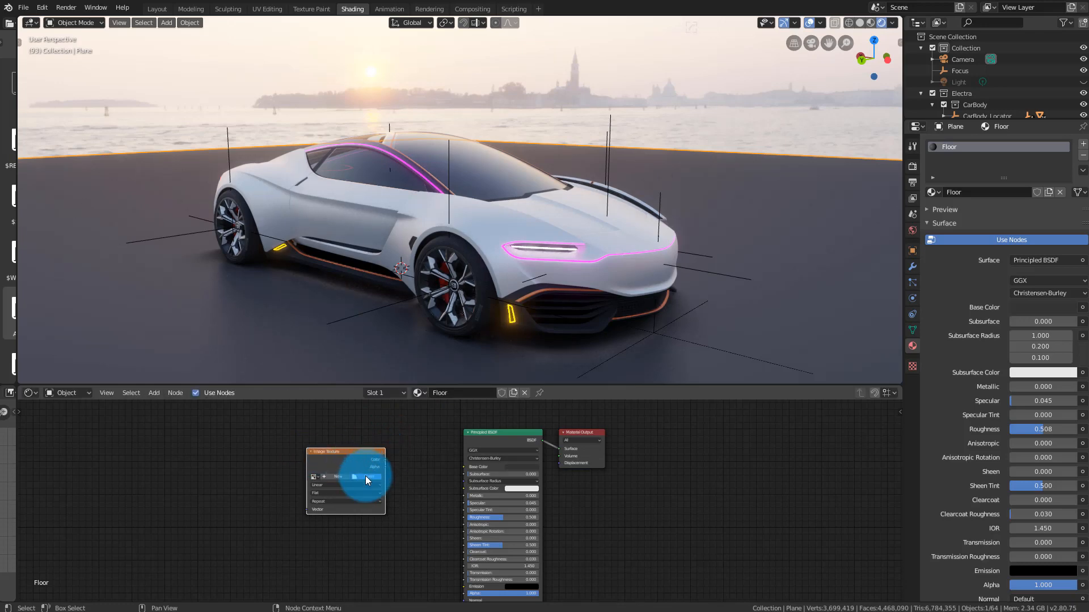
left_click(366, 477)
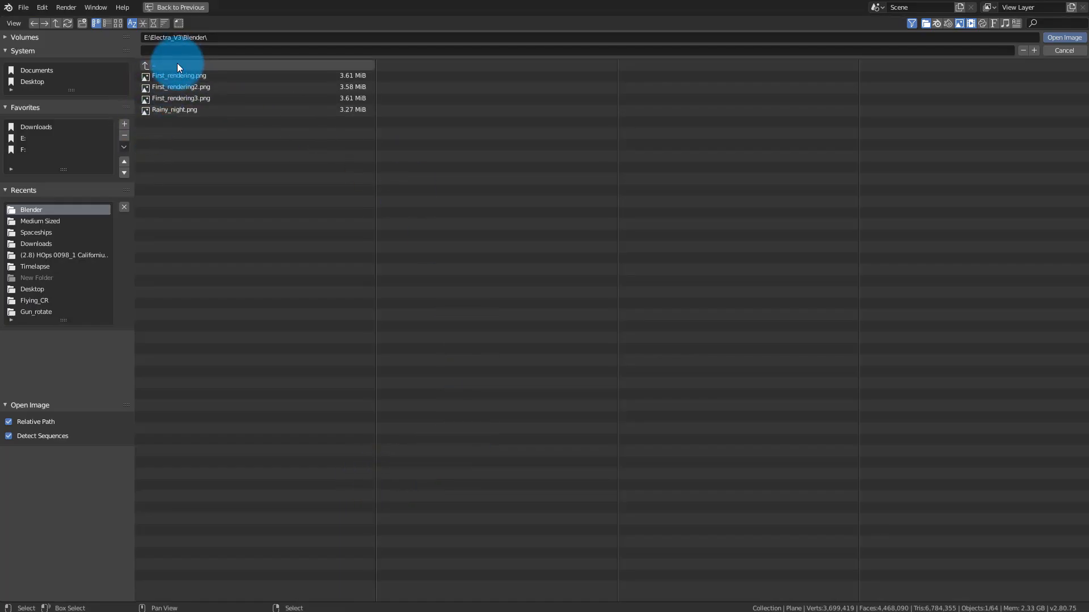
left_click(171, 11)
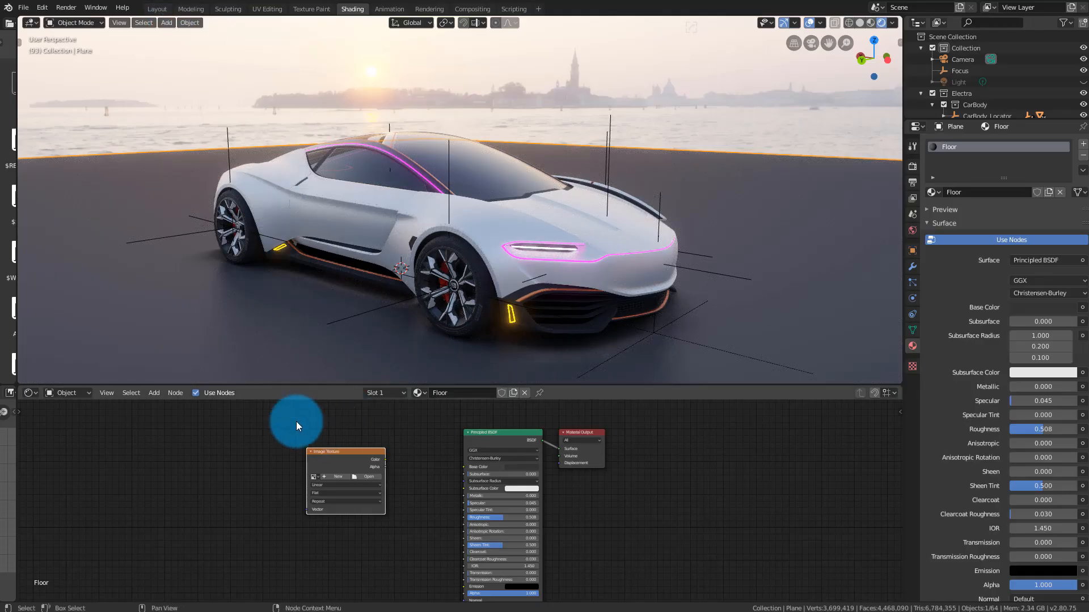
left_click_drag(348, 452, 263, 445)
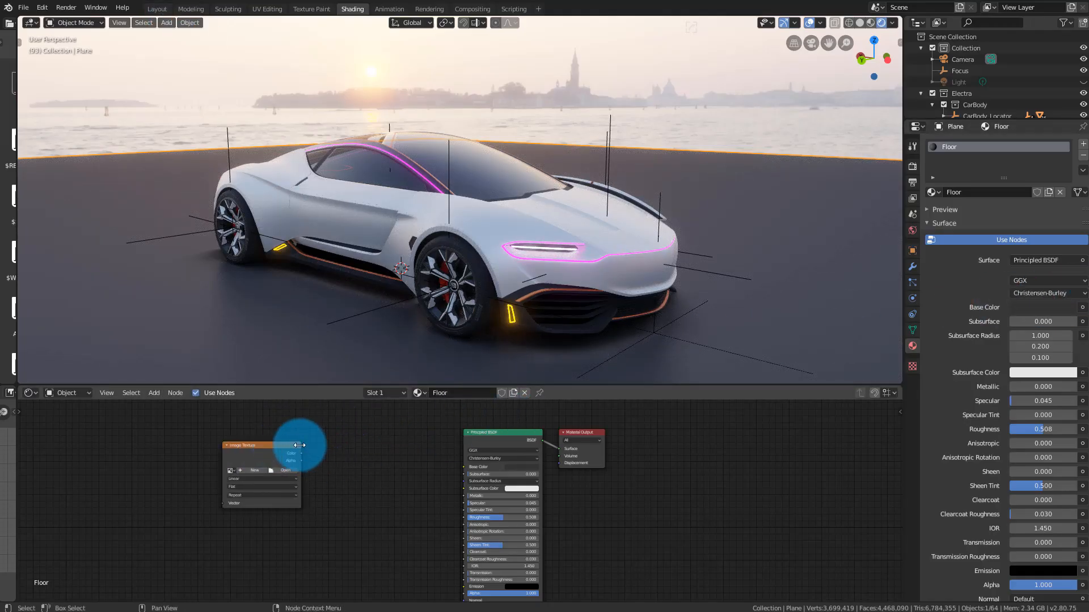
key("Delete")
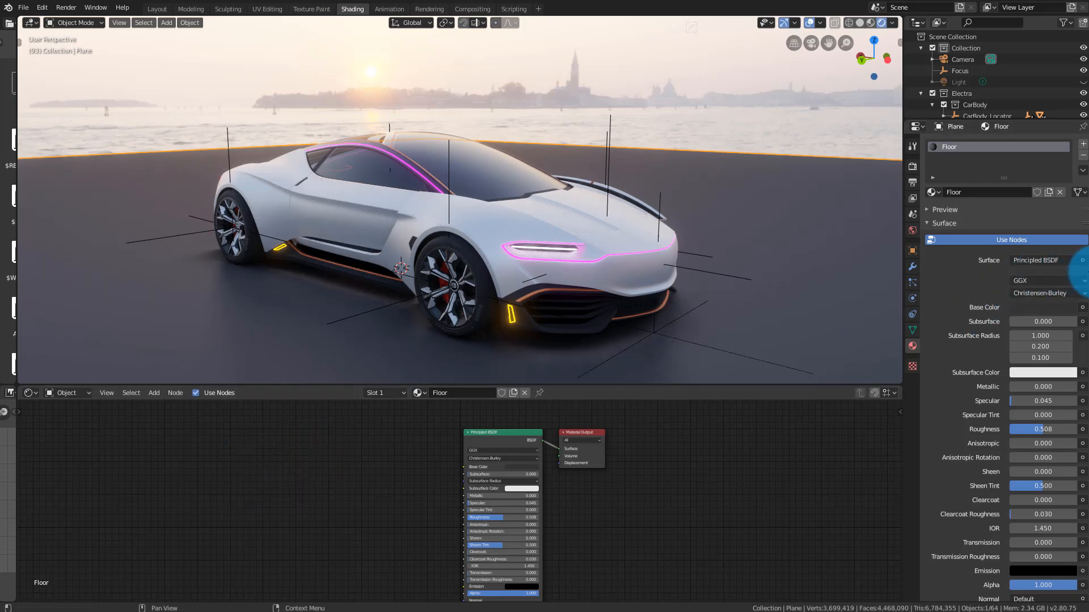
- Narrow the Blender window to expose the desktop files and bring the Four Lane Road Wet 02 4K Base Color image into the Floor nodes
left_click_drag(1088, 272, 817, 290)
left_click_drag(879, 98, 971, 549)
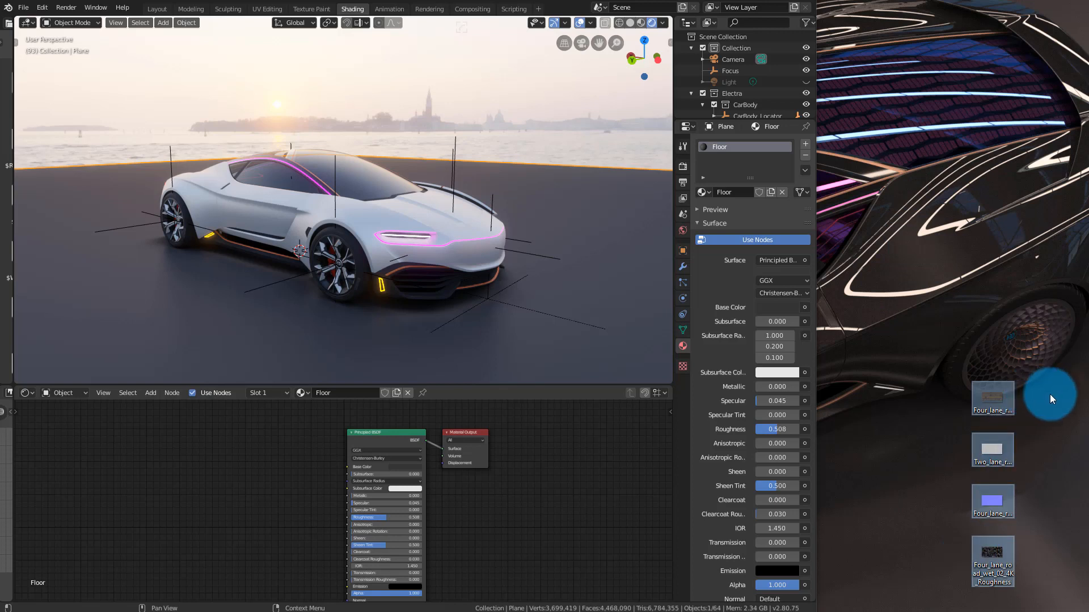
left_click(995, 397)
left_click_drag(995, 395, 120, 424)
left_click(883, 403)
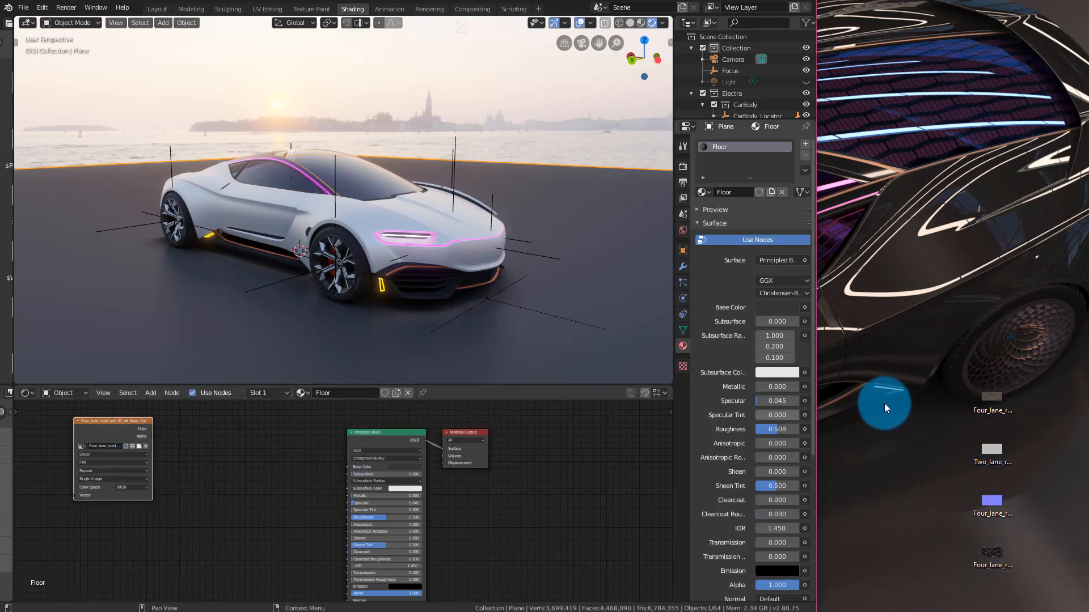
- Bring the Two Lane Road Wet 01 1K Height and the Four Lane Road Wet 02 4K Normal and Roughness images into the Floor nodes
left_click_drag(981, 447, 224, 503)
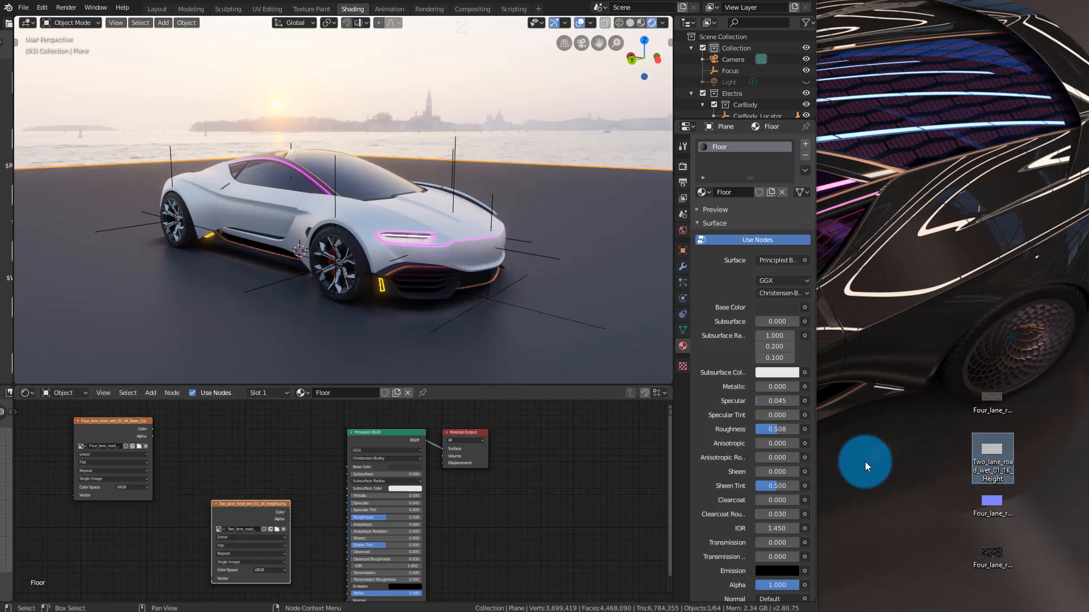
left_click(1001, 499)
left_click_drag(1002, 499, 571, 516)
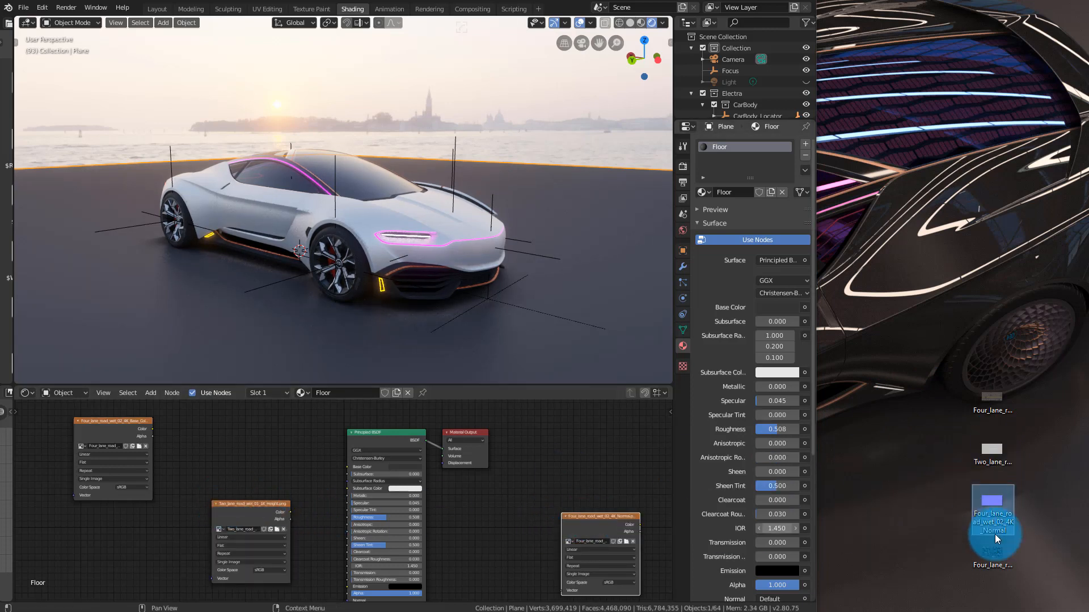
left_click(1001, 564)
left_click_drag(1002, 563, 595, 449)
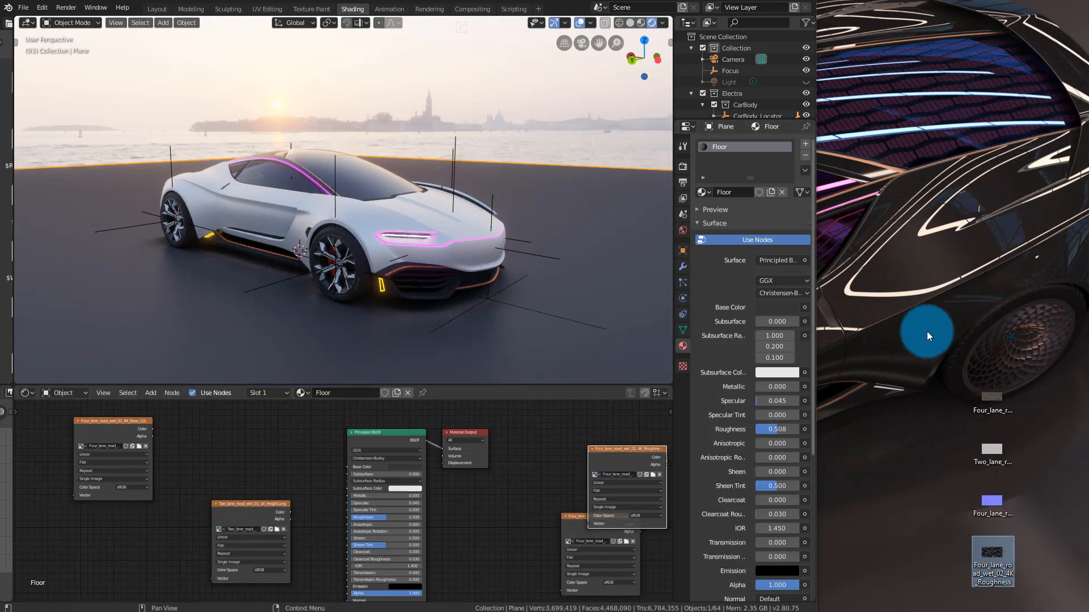
- Widen the Blender window back to full screen width and return to the Floor material's texture nodes
left_click_drag(817, 76, 1085, 102)
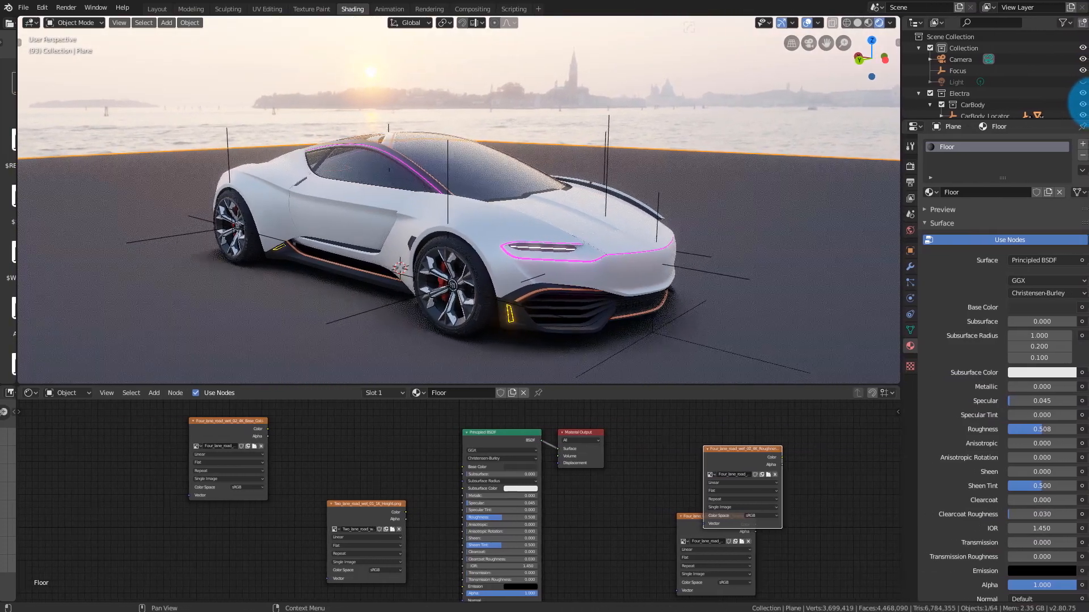
left_click(444, 324)
left_click(267, 448)
scroll(266, 448, "up", 2)
scroll(267, 448, "up", 3)
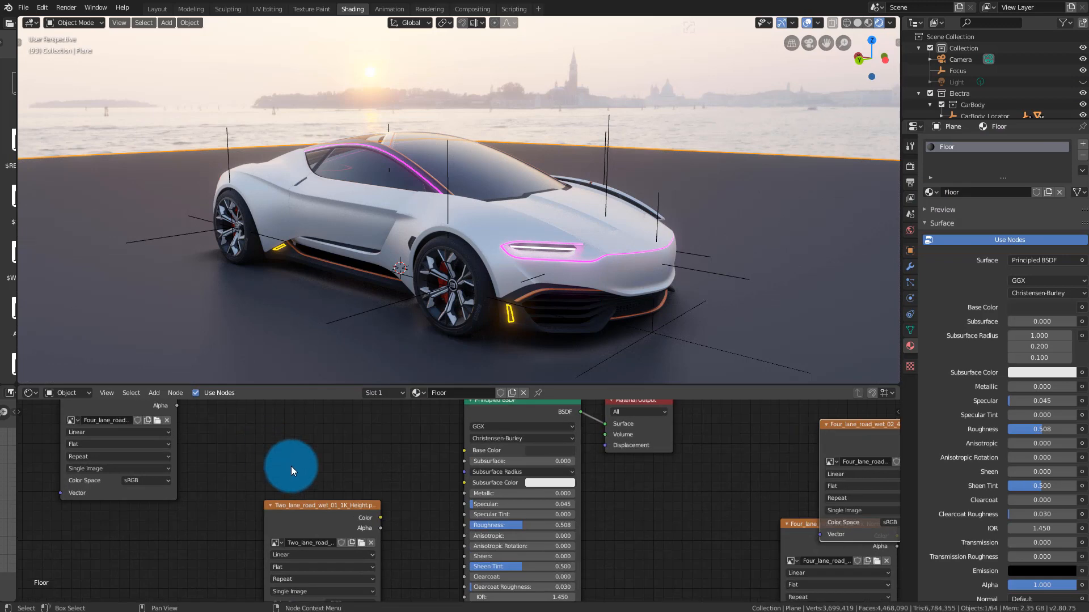
- Connect the Base Color image texture's Color output to the Principled BSDF's Base Color input in the Floor material
middle_click_drag(362, 512, 515, 417)
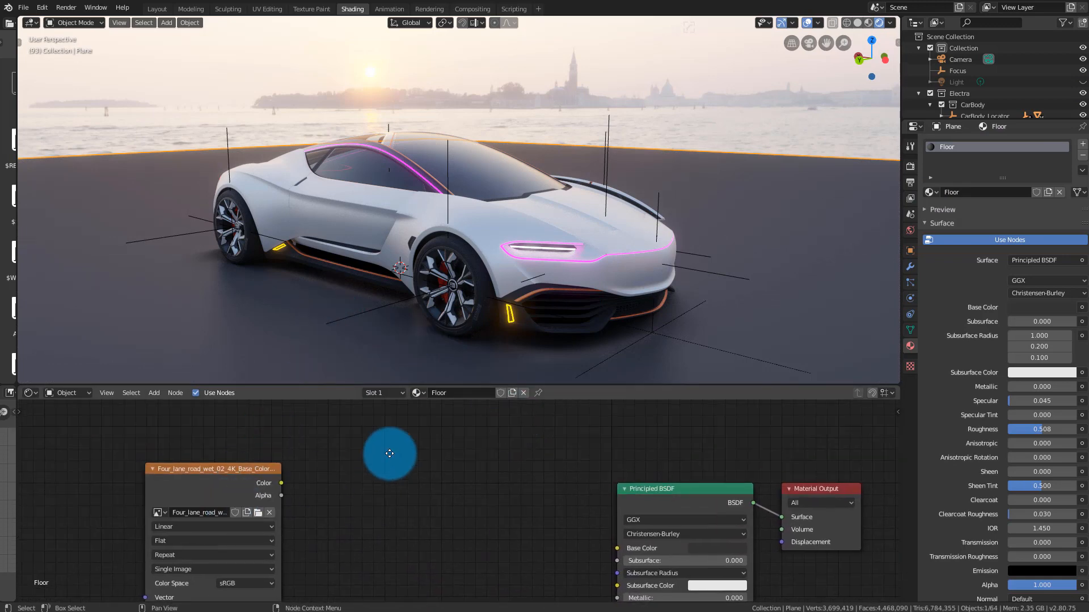
scroll(359, 420, "down", 1)
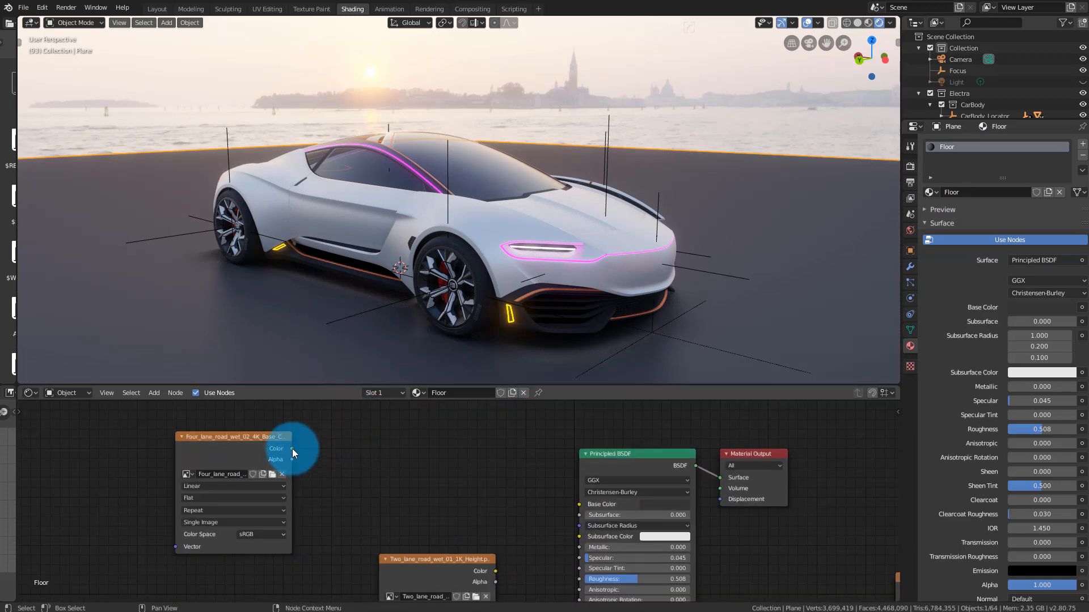
left_click_drag(292, 448, 580, 504)
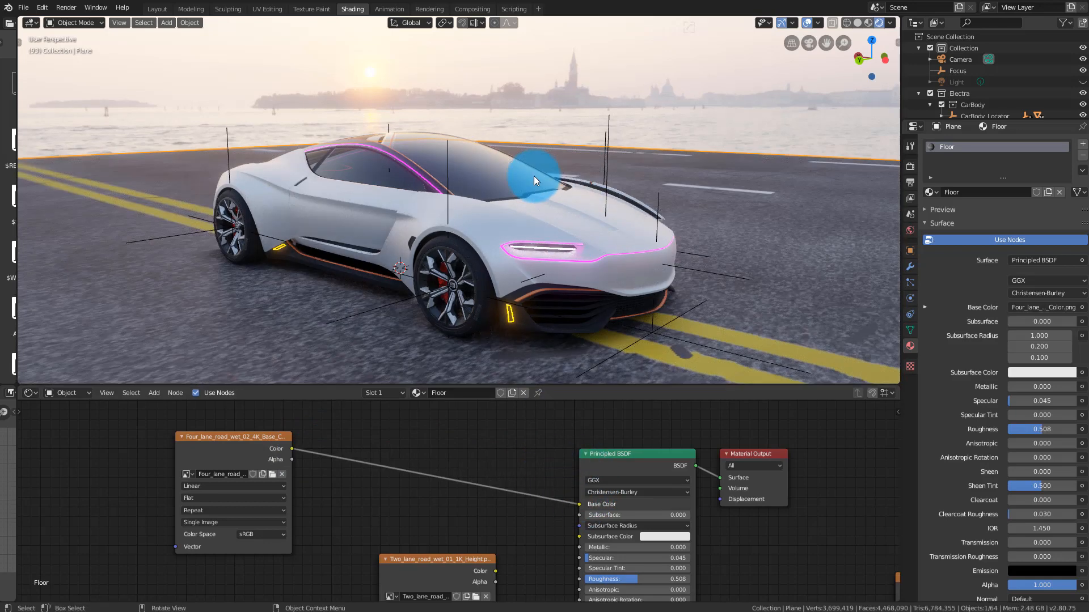
- Scale the floor plane down to about 0.62 so the road markings fit the car's size
middle_click_drag(533, 176, 533, 140)
mouse_move(444, 133)
middle_mouse_down()
mouse_move(443, 159)
mouse_move(457, 115)
mouse_move(450, 138)
middle_mouse_up()
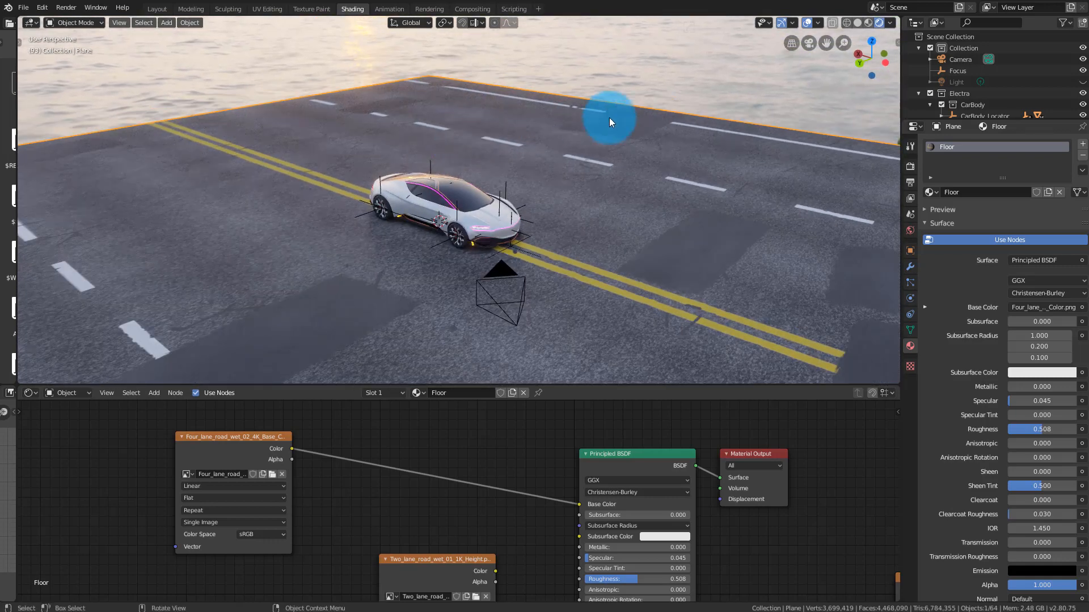
key("s")
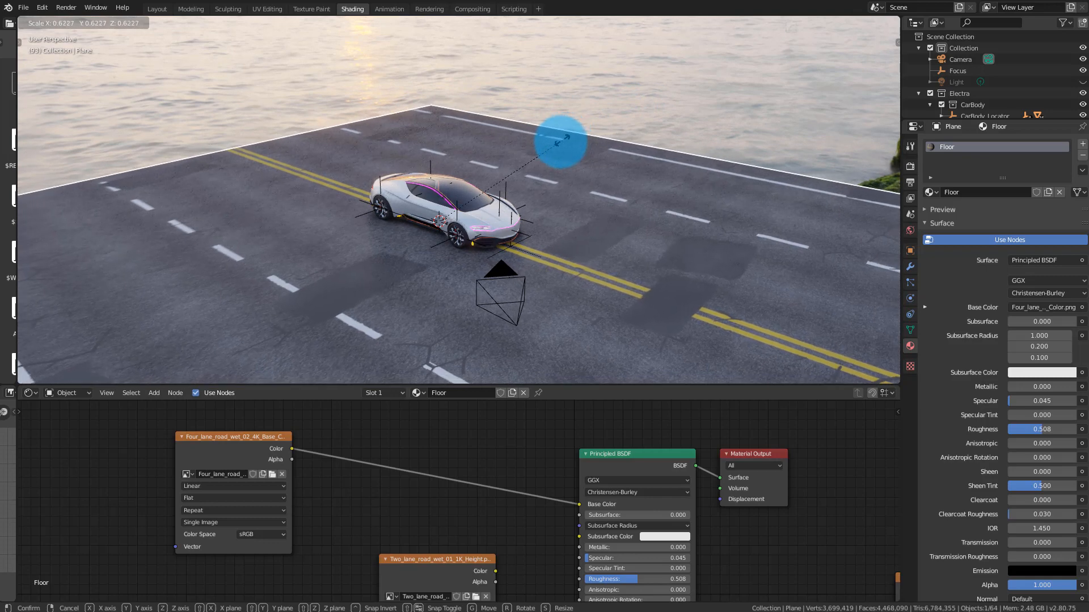
left_click(565, 142)
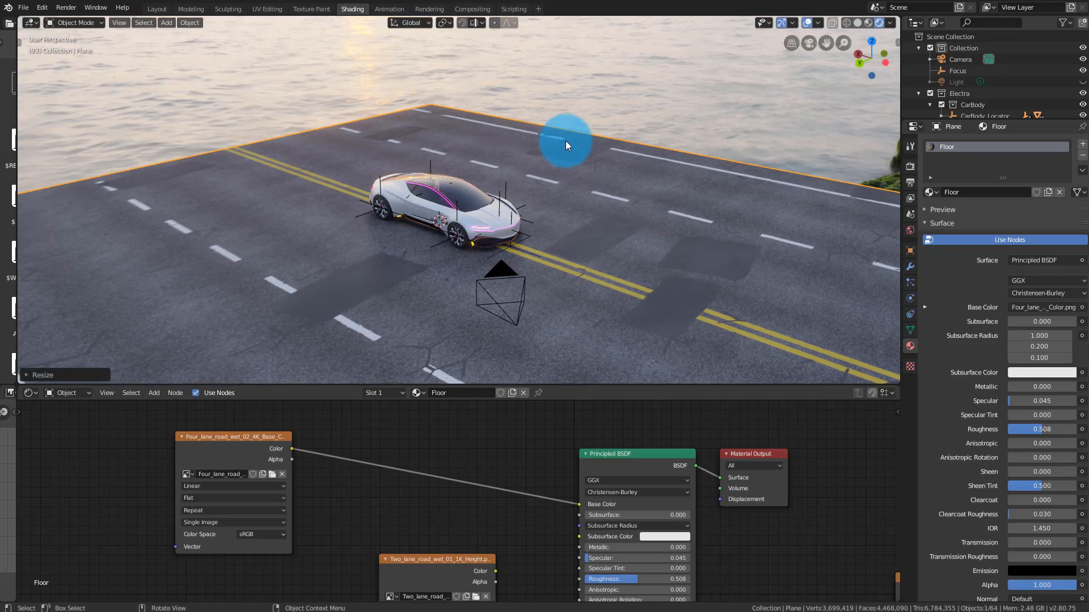
- Move the floor plane about -2.7 m along the global Y axis so the car sits beside the double yellow line
middle_click_drag(566, 141, 545, 140)
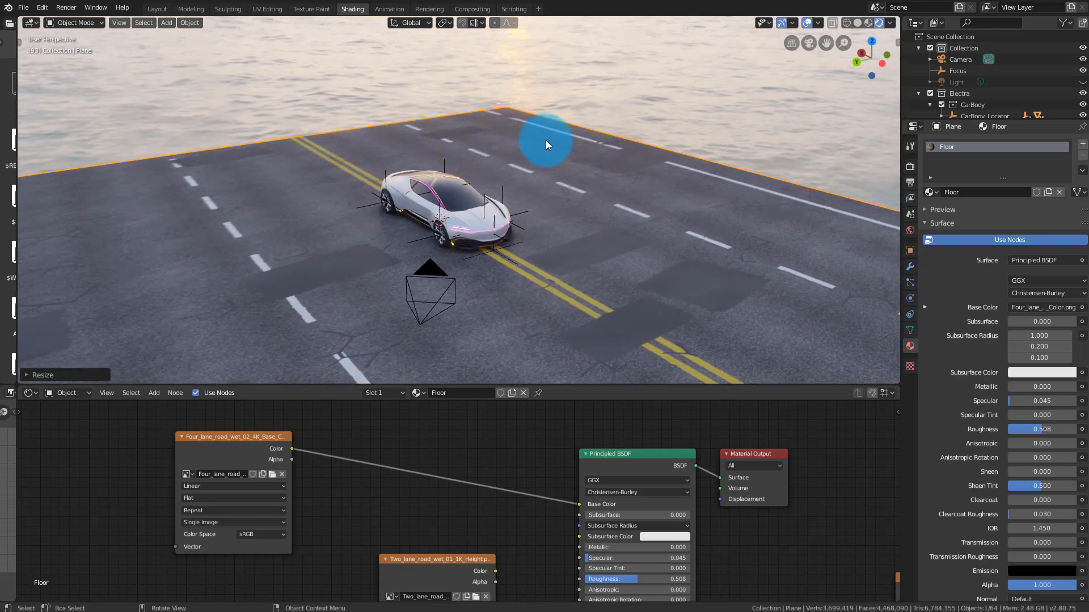
key("g")
key("x")
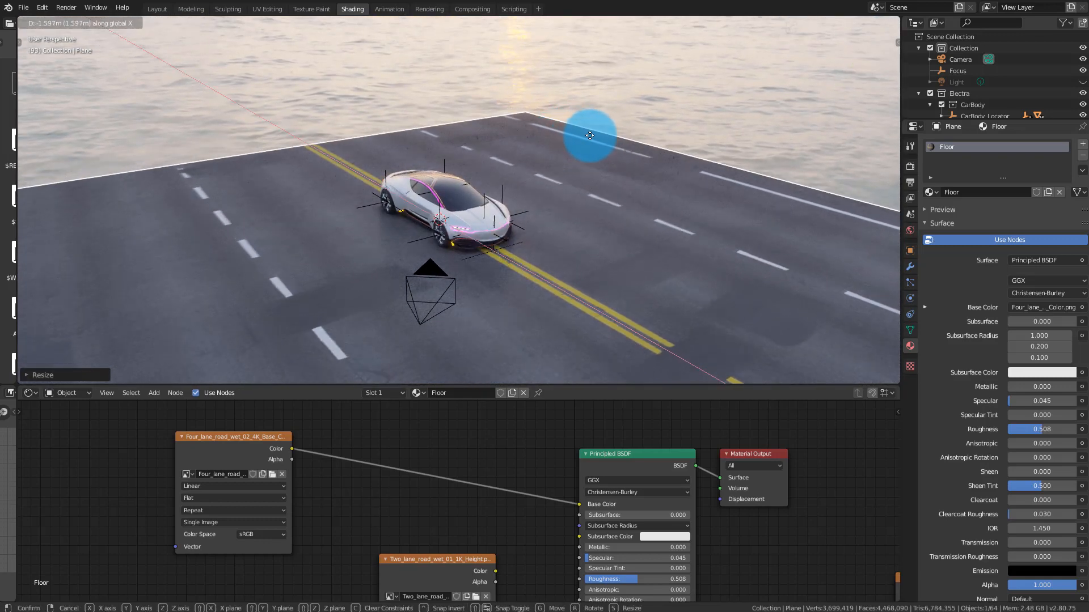
key("y")
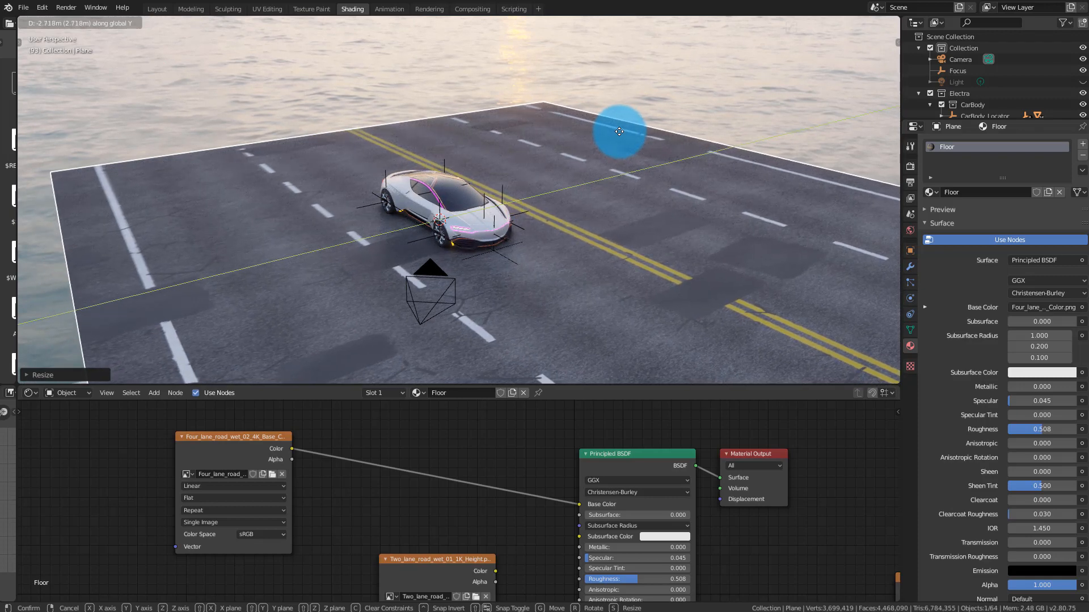
left_click(621, 131)
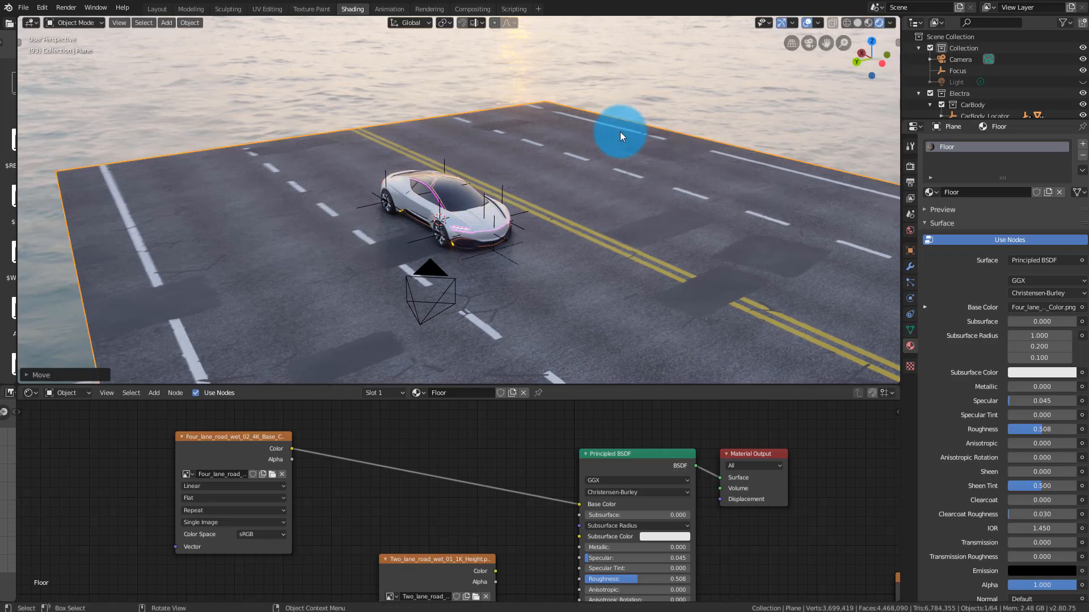
- Scale the floor plane down uniformly by about 0.86
key("s")
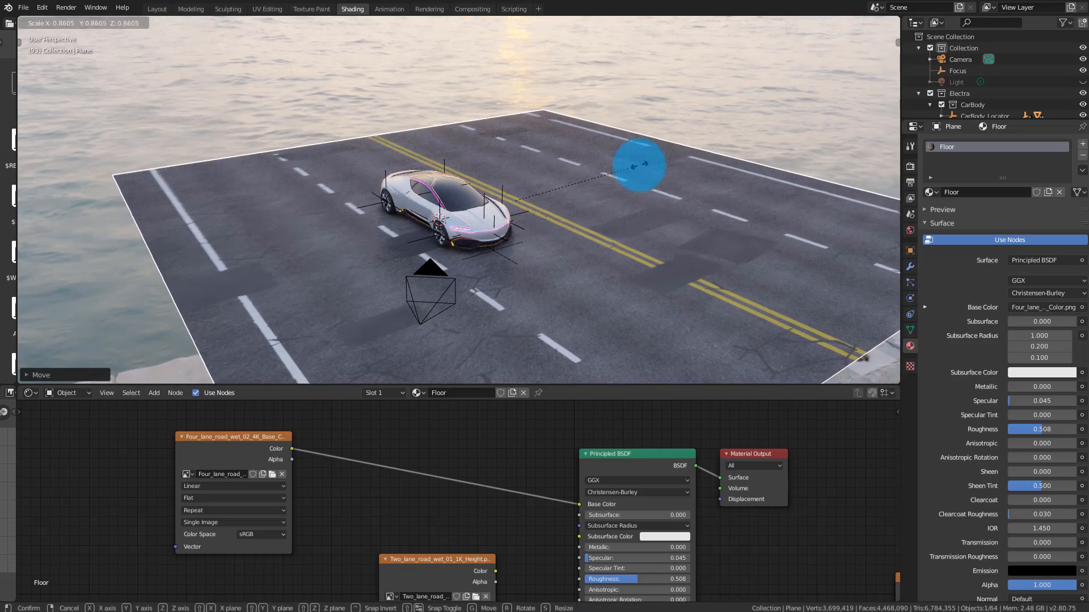
left_click(640, 165)
middle_click_drag(627, 165, 554, 146)
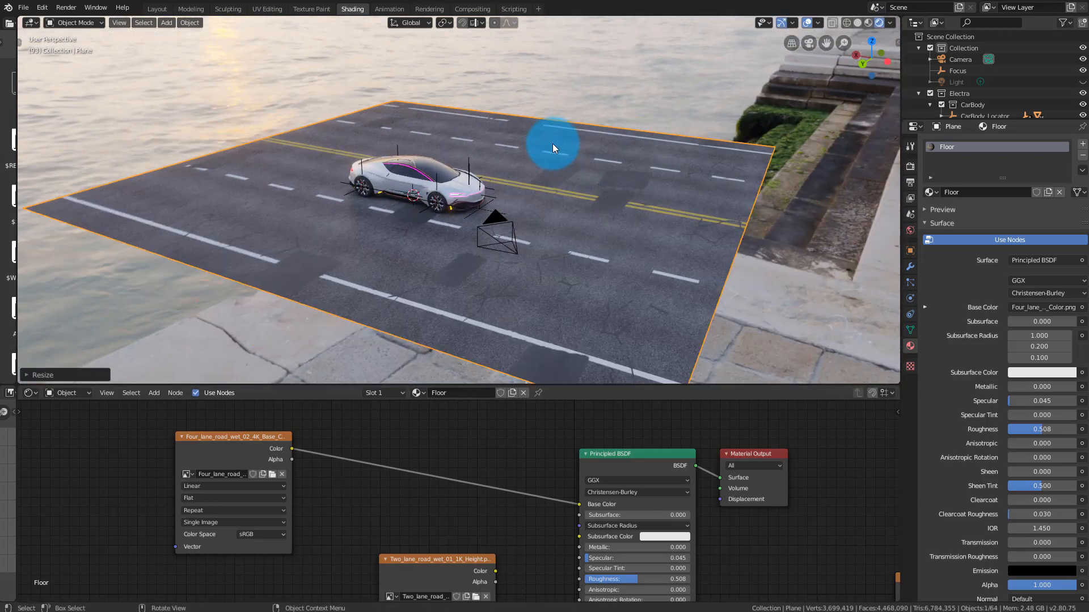
scroll(539, 152, "up", 2)
scroll(530, 148, "up", 1)
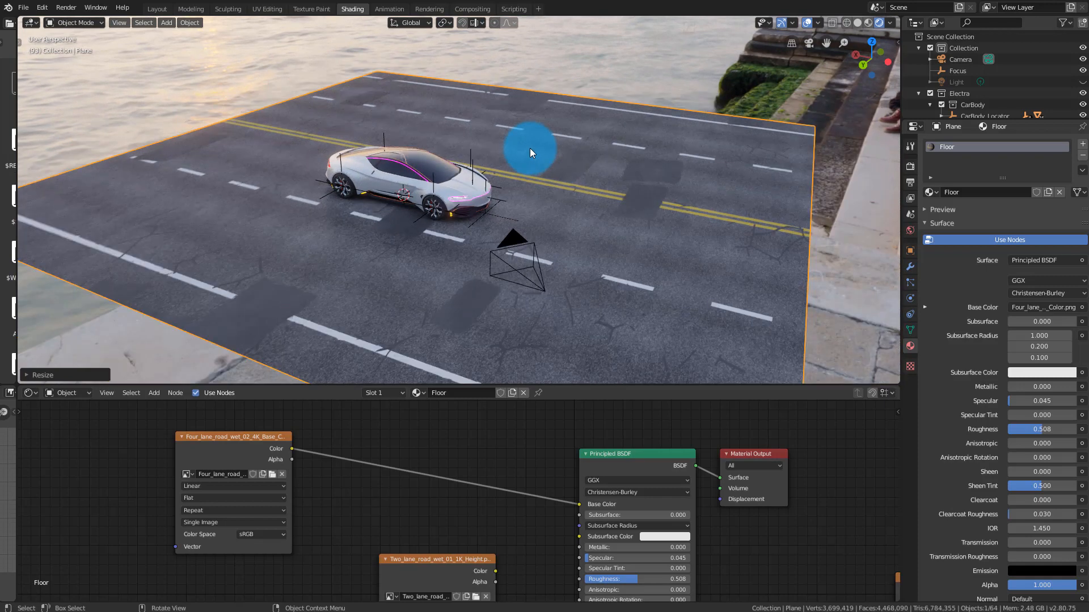
- Stretch the floor plane along the global X axis by about 2.5 to lengthen the road
key("g")
key("x")
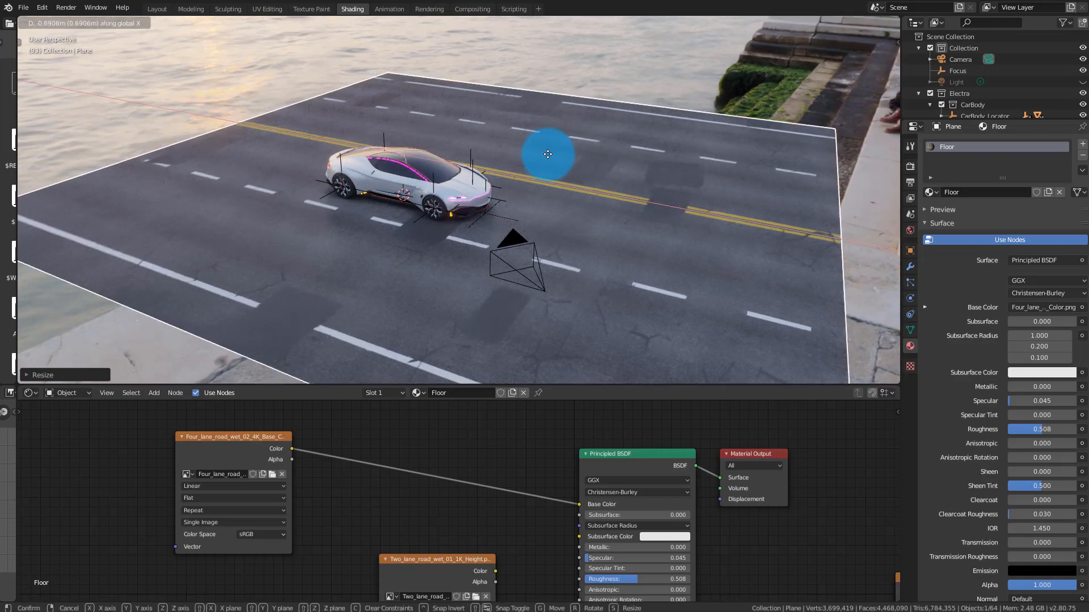
key("s")
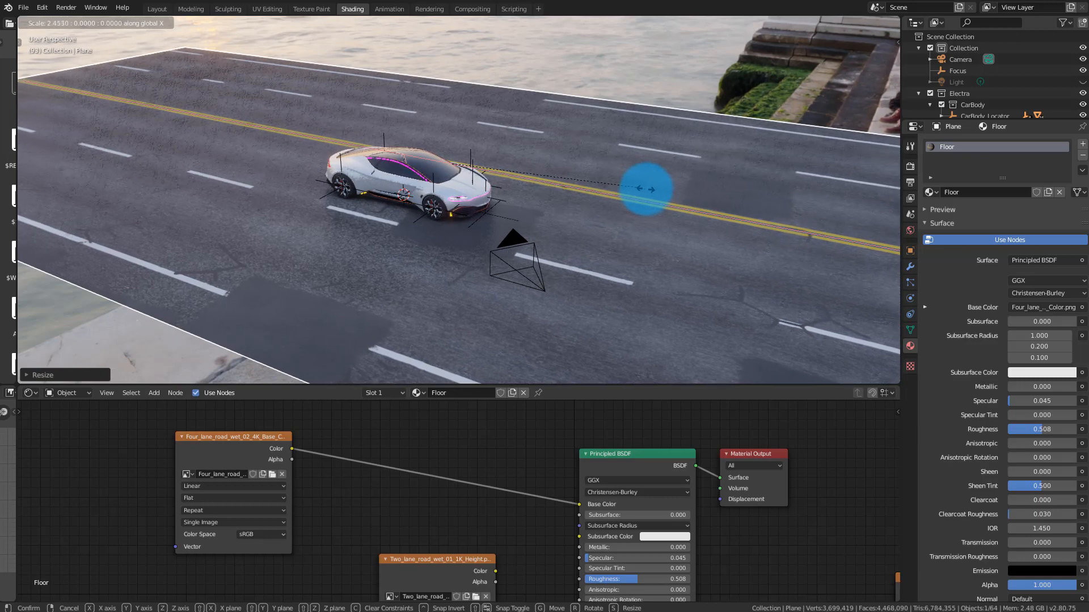
left_click(662, 193)
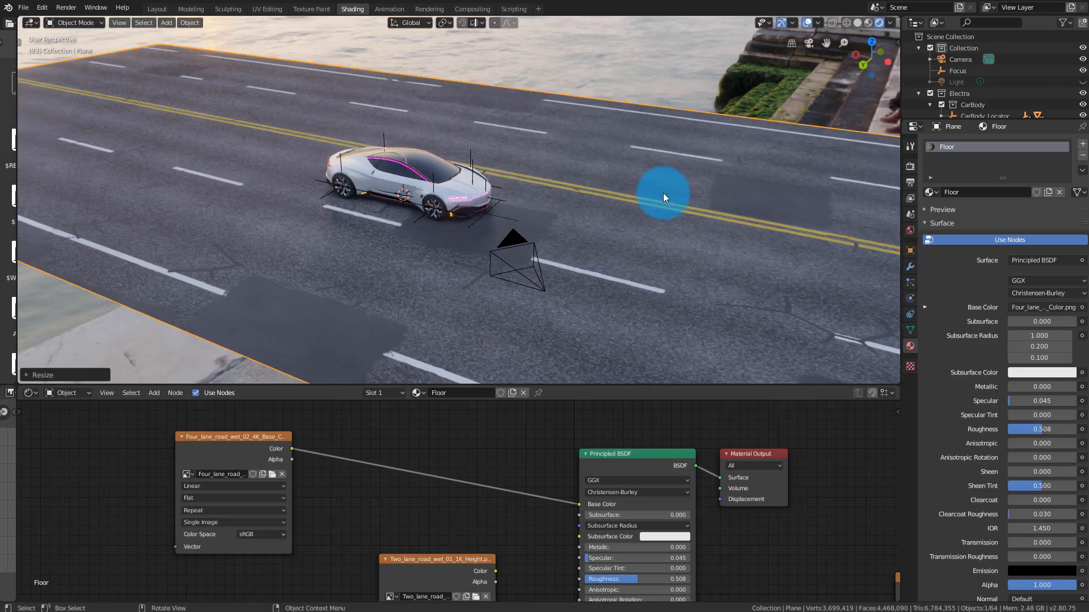
middle_click_drag(607, 188, 557, 192)
- Add a Mapping node and place it in front of the Base Color image texture in the Floor nodes
scroll(557, 193, "down", 3)
scroll(556, 181, "up", 1)
scroll(359, 438, "down", 2)
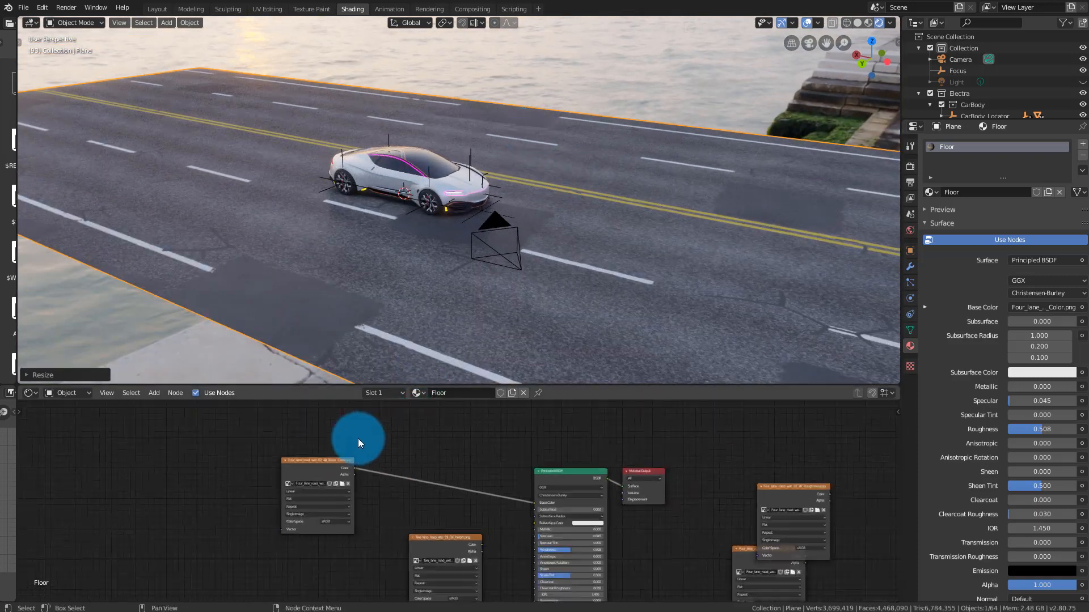
left_click(314, 458)
scroll(281, 471, "up", 1)
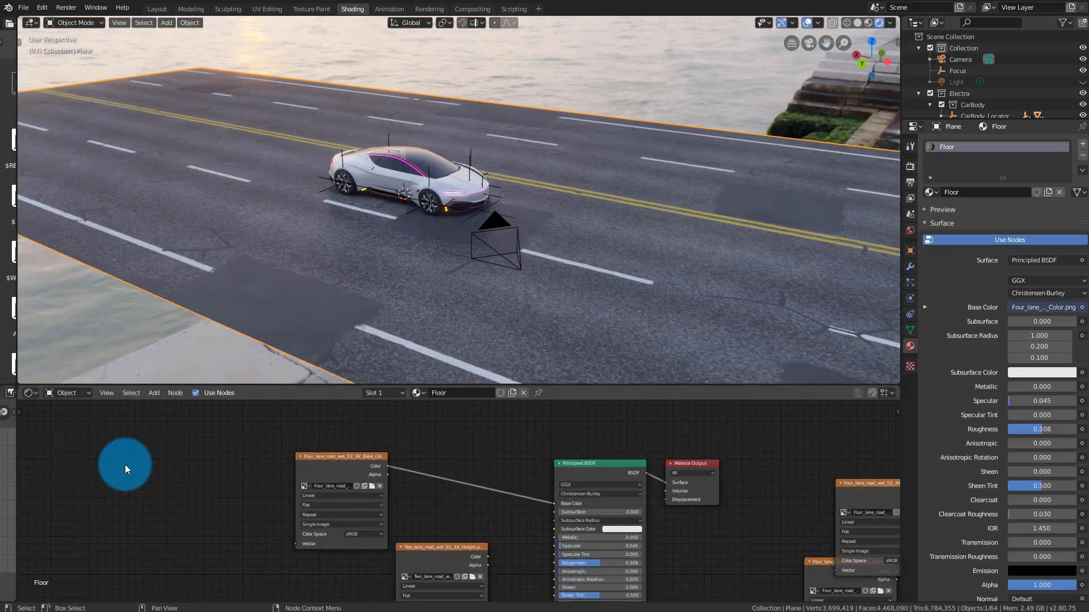
key("shift+a")
mouse_move(125, 464)
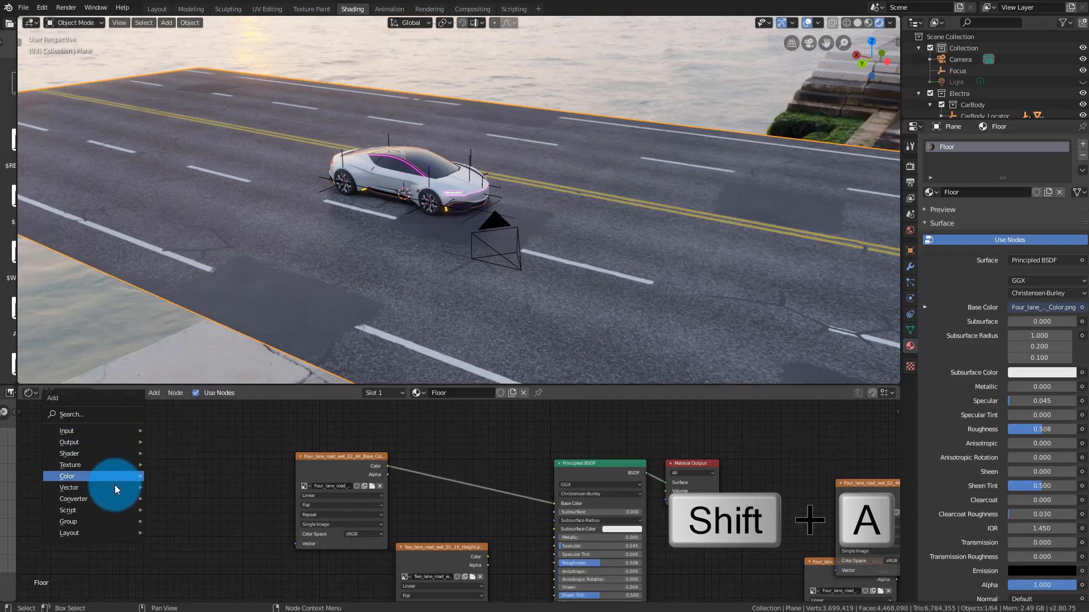
mouse_move(114, 489)
left_click(197, 514)
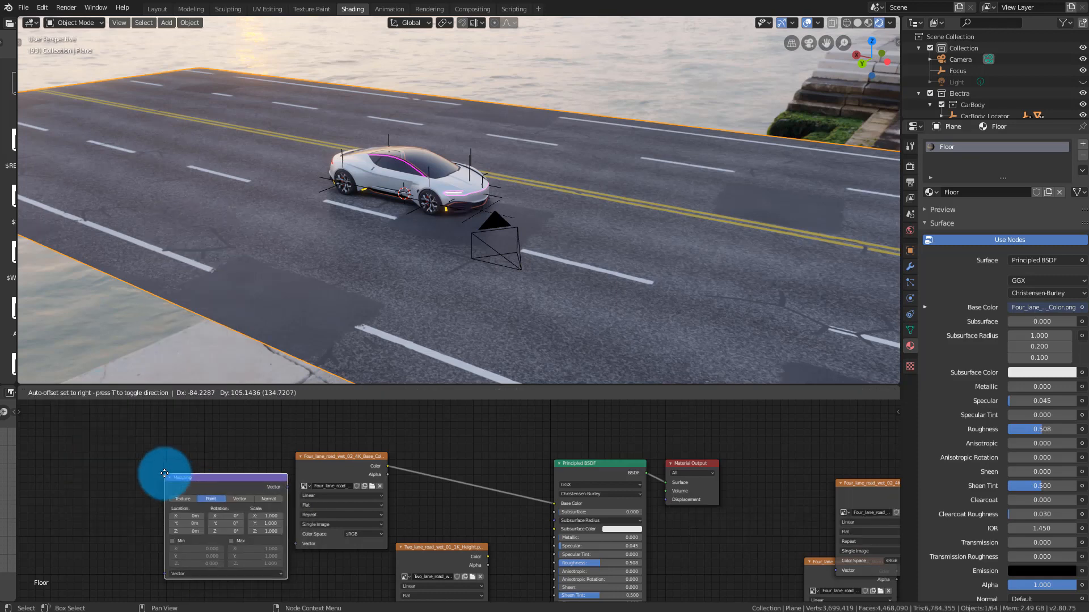
left_click(134, 463)
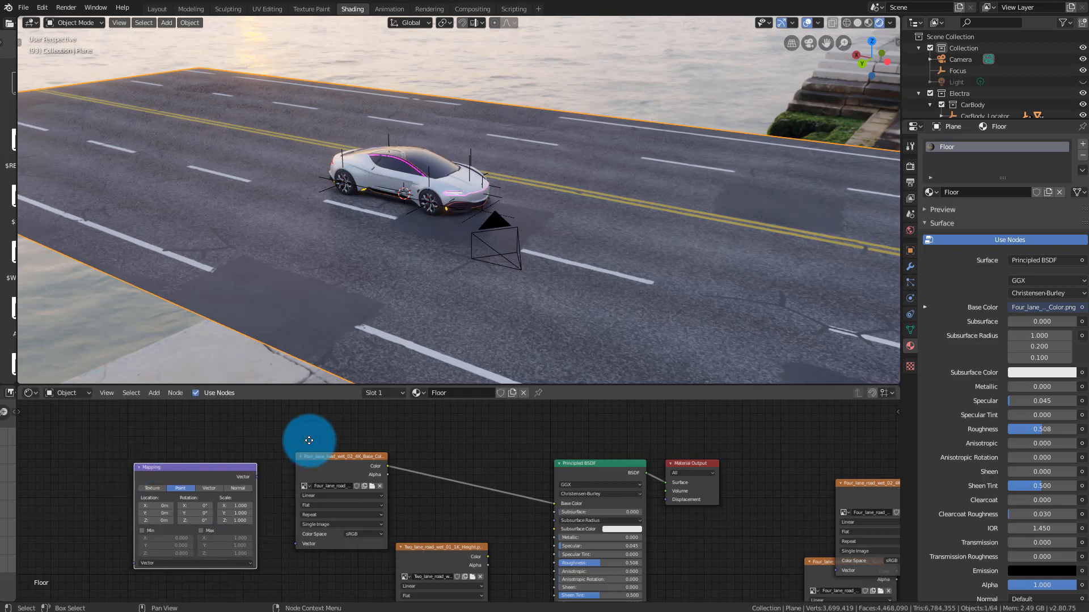
- Add a Texture Coordinate node and place it in front of the Mapping node
middle_click_drag(309, 440, 307, 464)
key("shift+a")
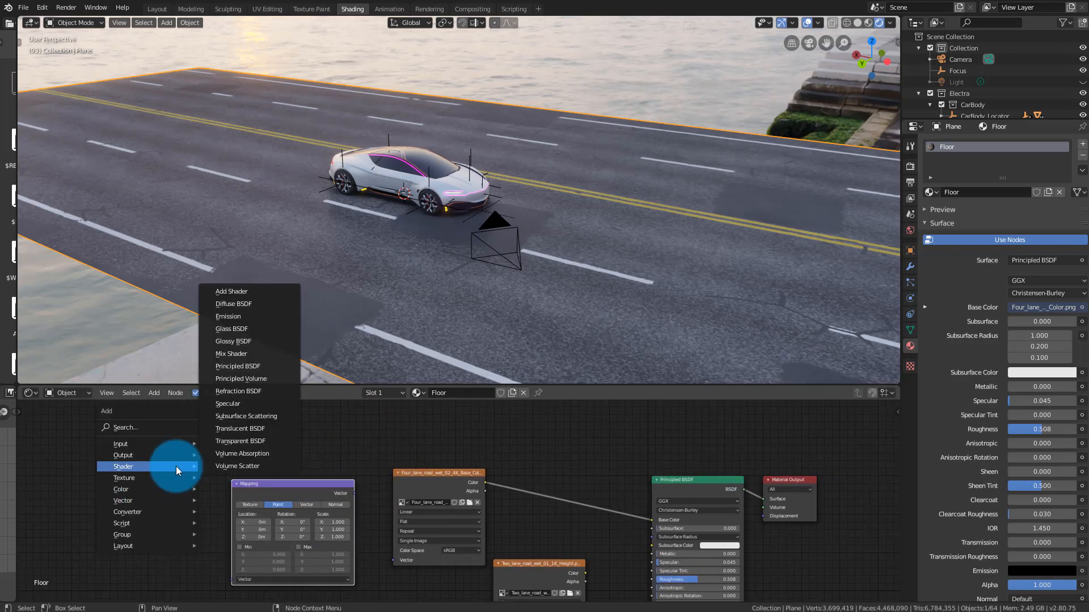
mouse_move(178, 441)
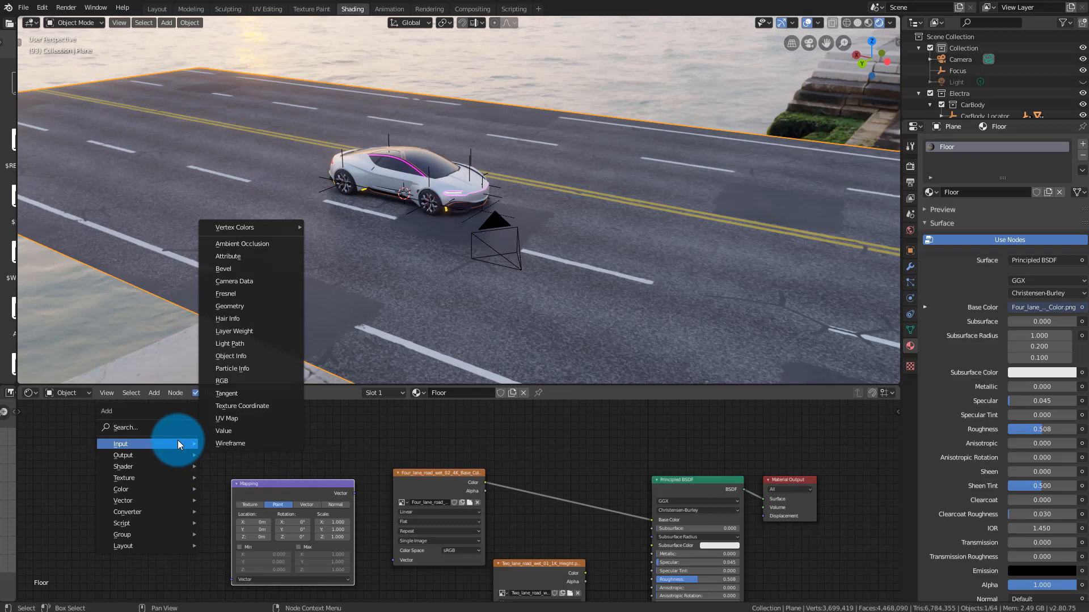
left_click(281, 408)
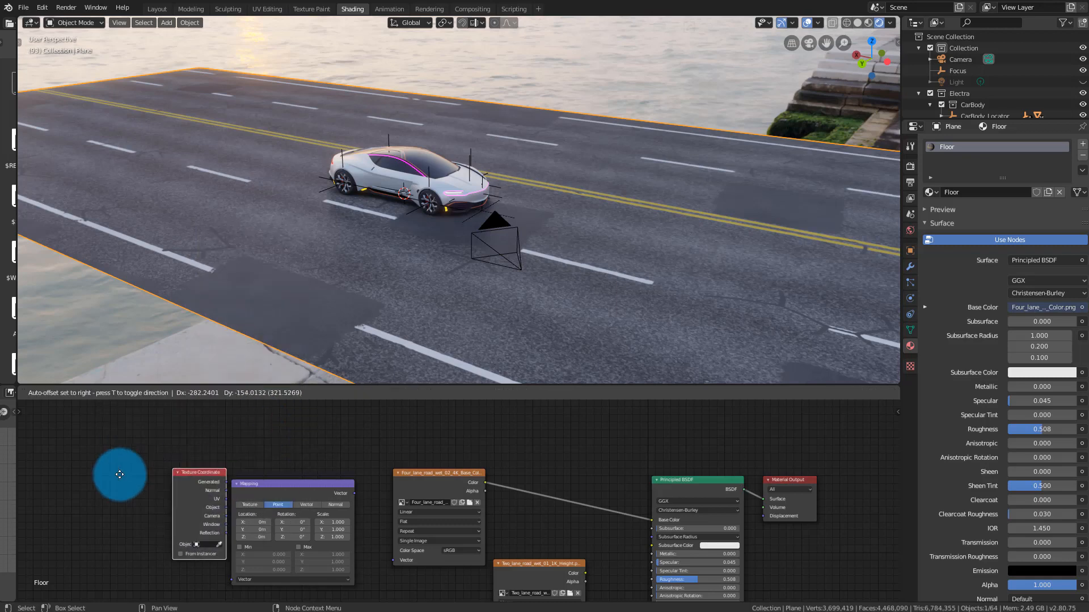
left_click(97, 462)
- Connect the Texture Coordinate's UV output to the Mapping node and the Mapping's Vector output to the Base Color texture's Vector input
scroll(163, 494, "up", 2)
middle_click_drag(104, 474, 220, 438)
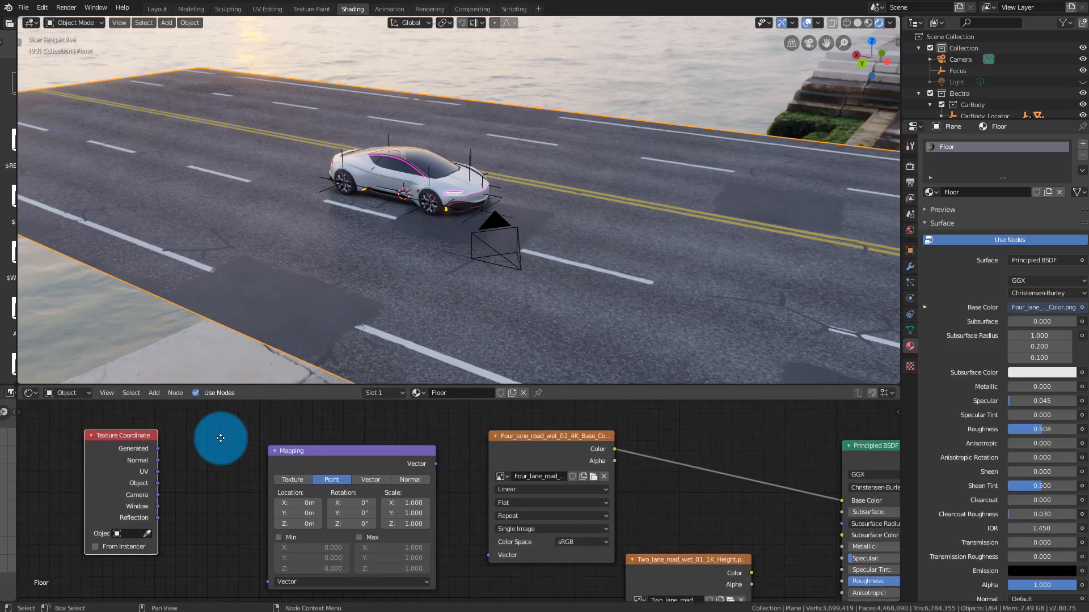
left_click_drag(157, 472, 192, 475)
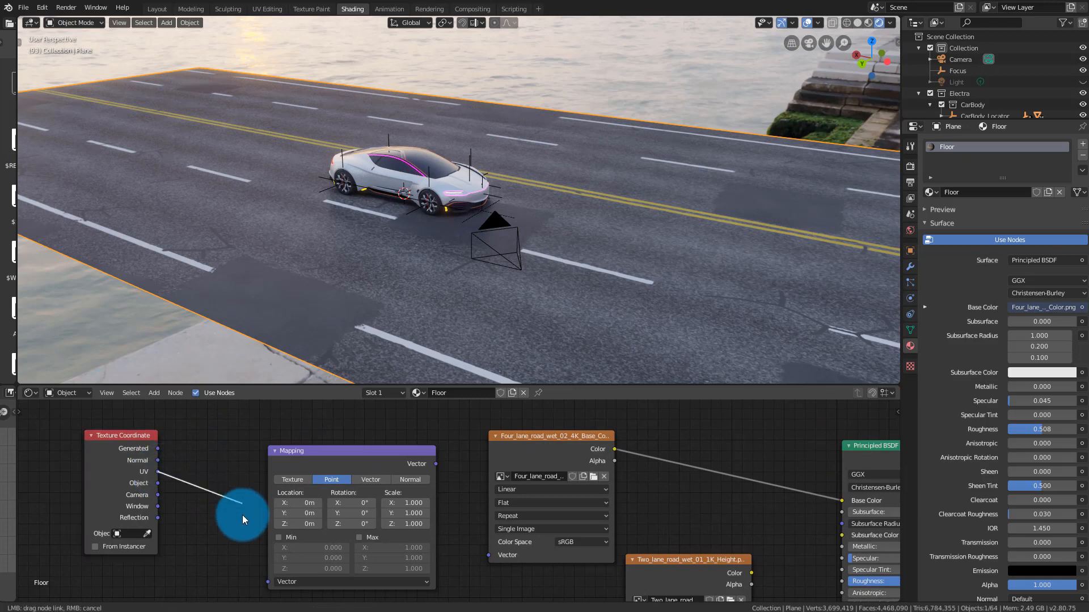
left_click_drag(271, 580, 268, 581)
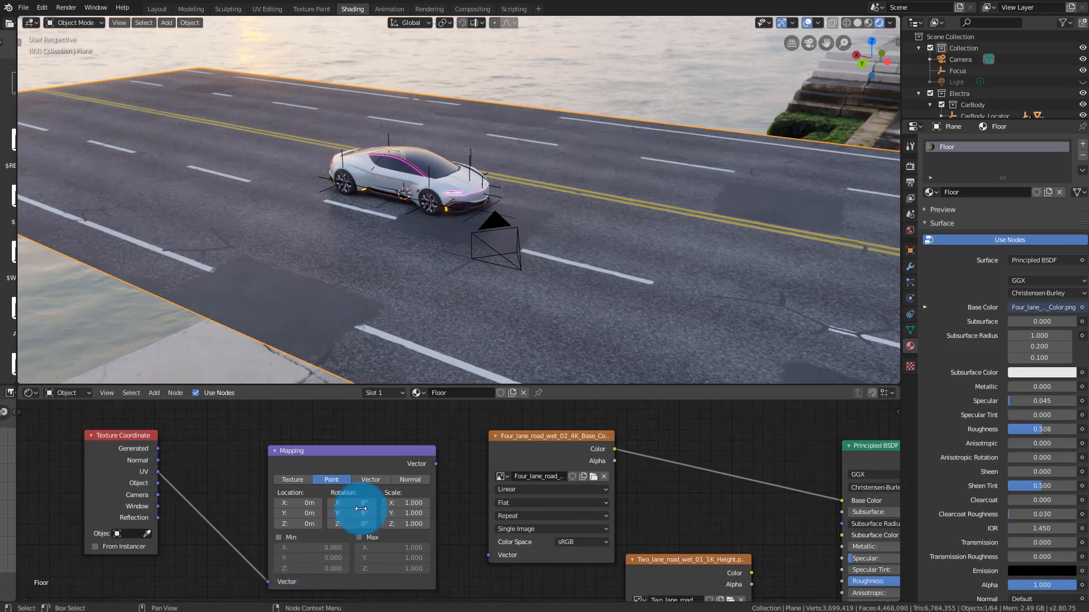
left_click_drag(436, 464, 468, 499)
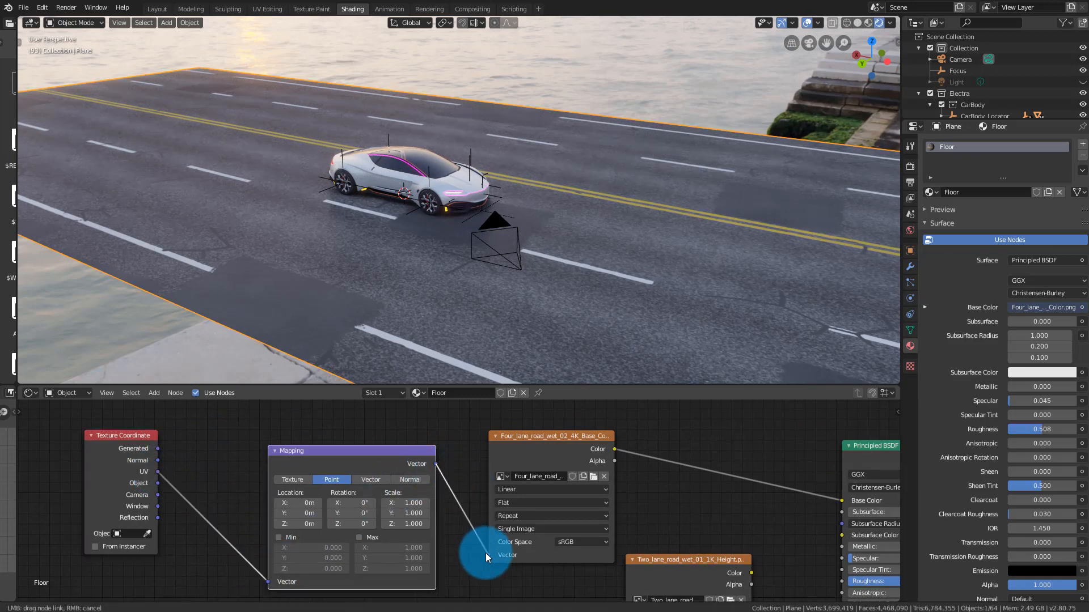
left_click_drag(485, 553, 488, 555)
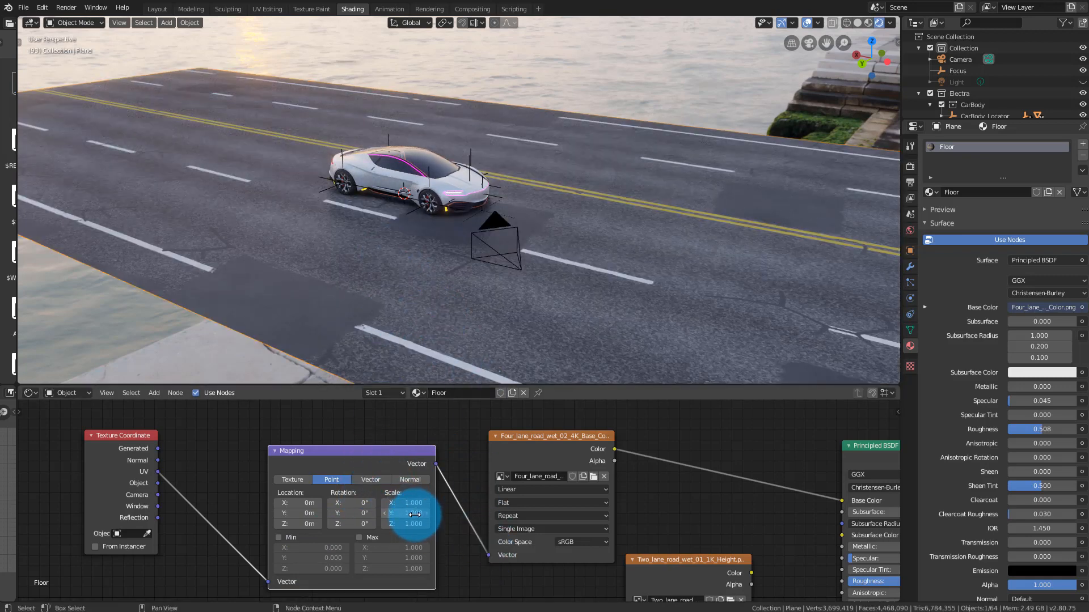
- Set the Mapping node's Y scale to 1 and its X scale to 2 to repeat the road texture lengthwise
left_click_drag(415, 514, 417, 519)
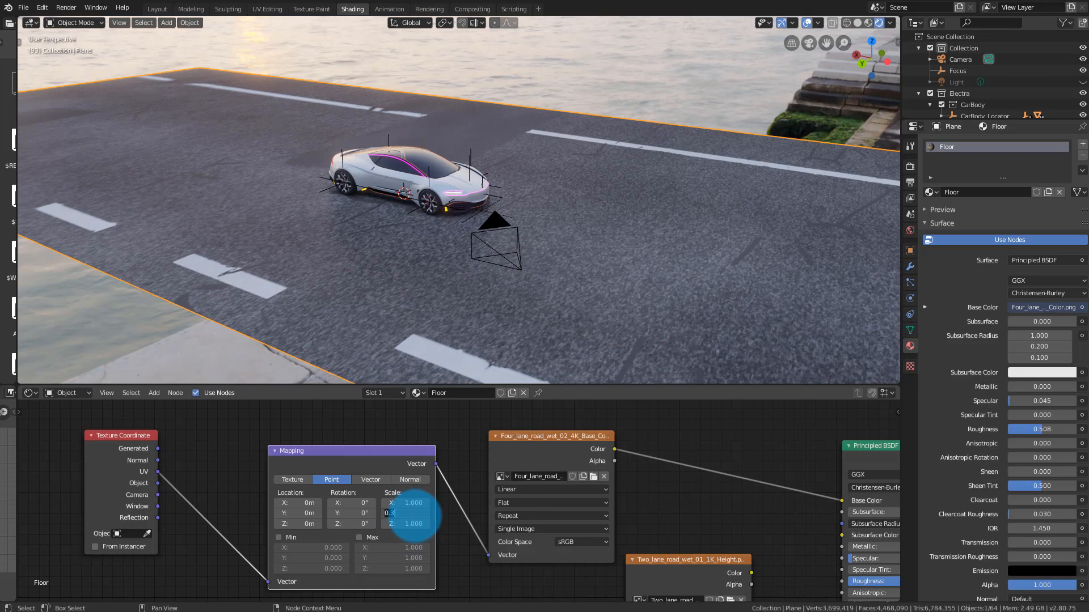
type("1")
key("Return")
left_click_drag(416, 503, 424, 502)
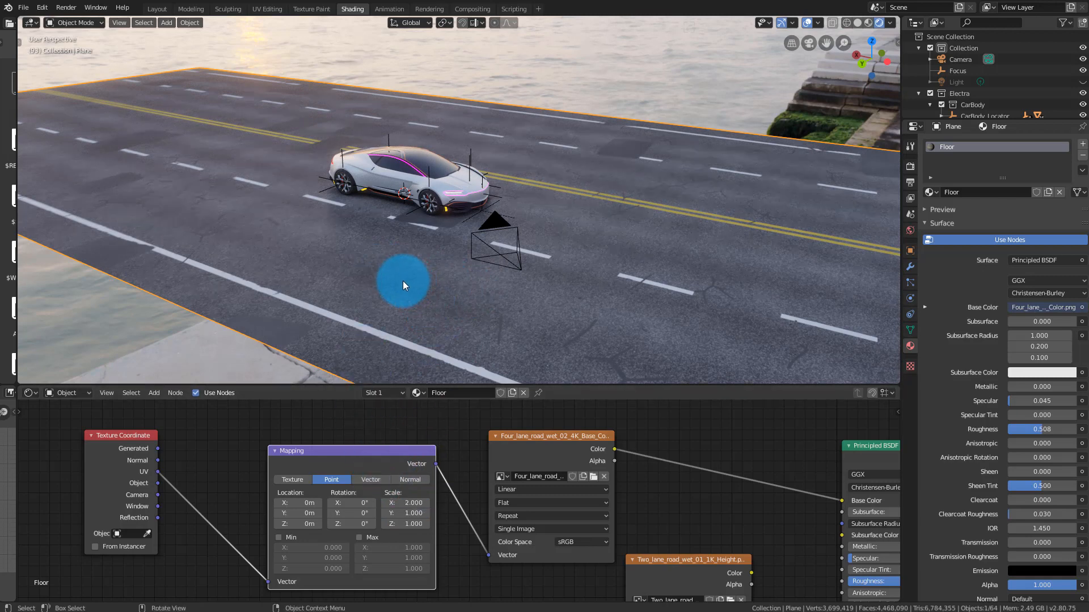
mouse_move(397, 280)
middle_mouse_down()
mouse_move(363, 277)
mouse_move(403, 277)
middle_mouse_up()
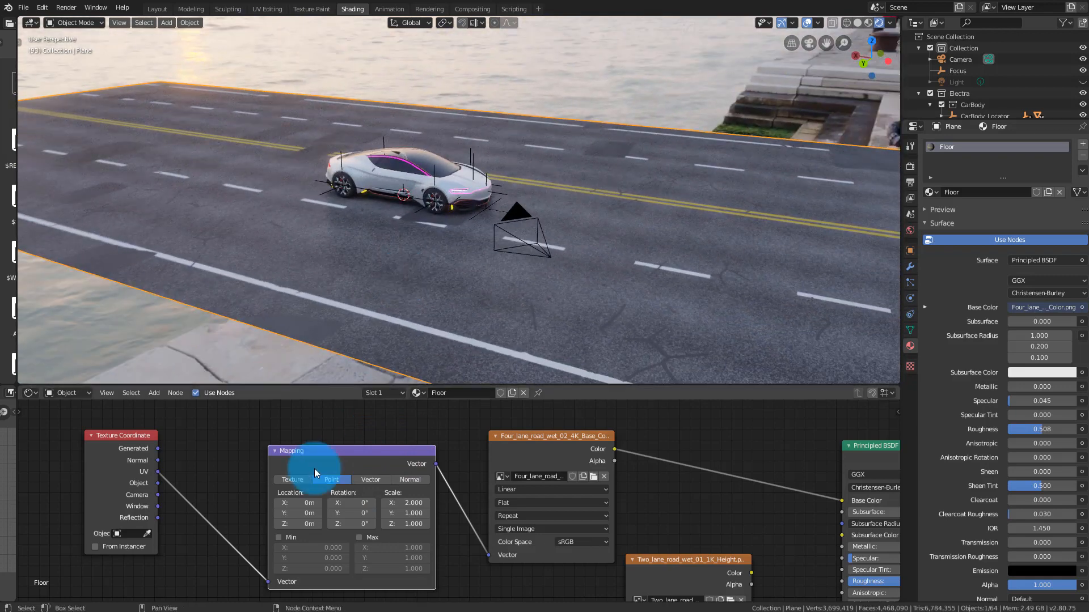
- Rearrange the Floor nodes, moving Texture Coordinate lower and the Mapping and Base Color texture nodes higher to make room
left_click_drag(120, 435, 115, 505)
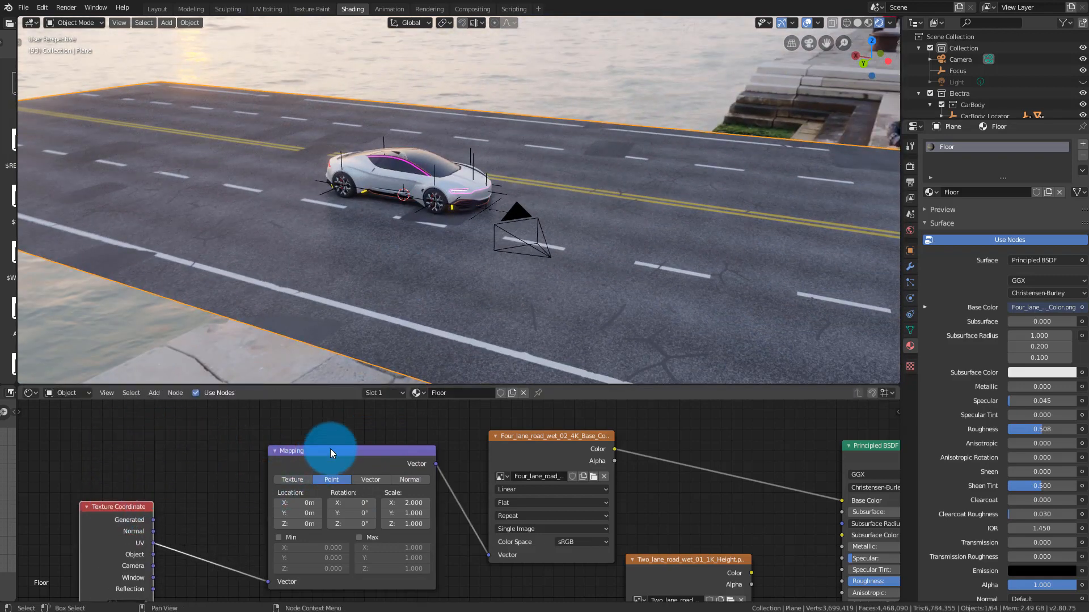
left_click_drag(333, 450, 269, 422)
scroll(513, 505, "down", 3)
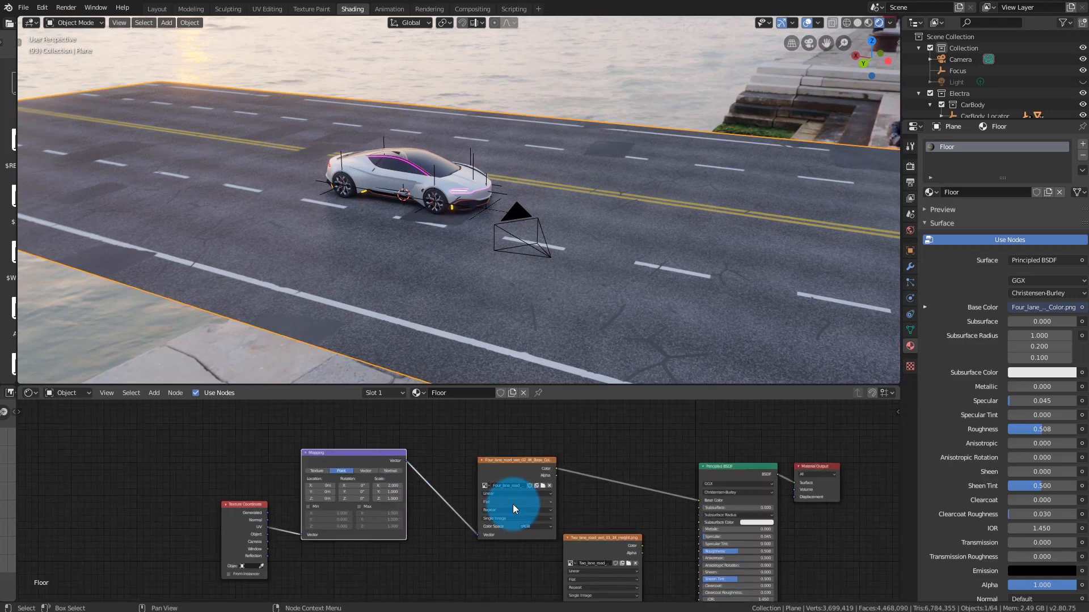
scroll(546, 437, "up", 2)
left_click_drag(546, 437, 514, 402)
scroll(638, 543, "up", 2)
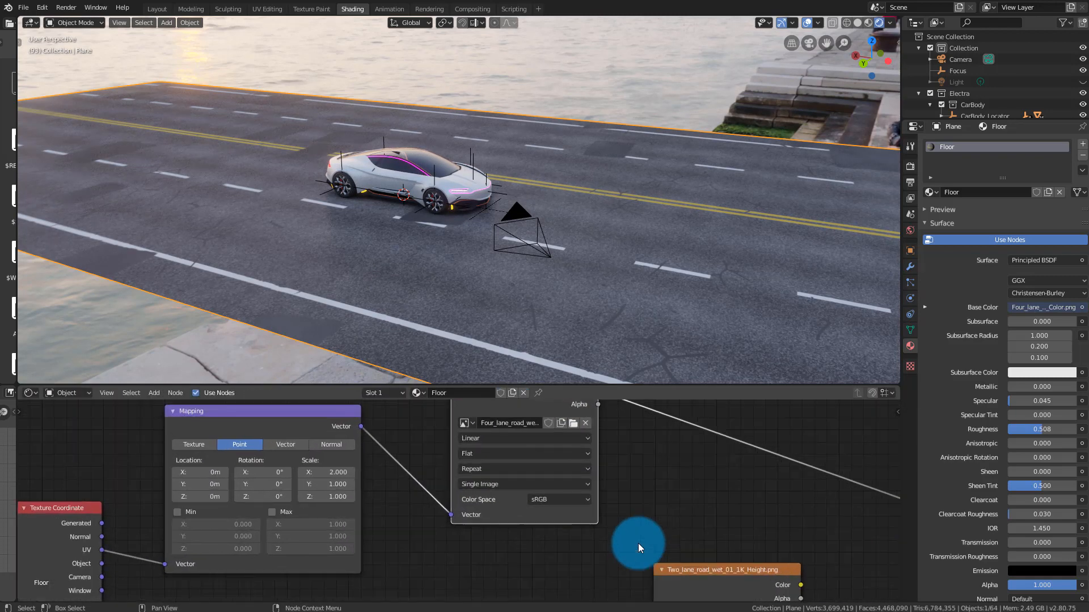
- Delete the unused Two_lane_road_wet_01_1K_Height.png texture node from the Floor material
middle_click_drag(637, 543, 690, 474)
scroll(699, 524, "up", 1)
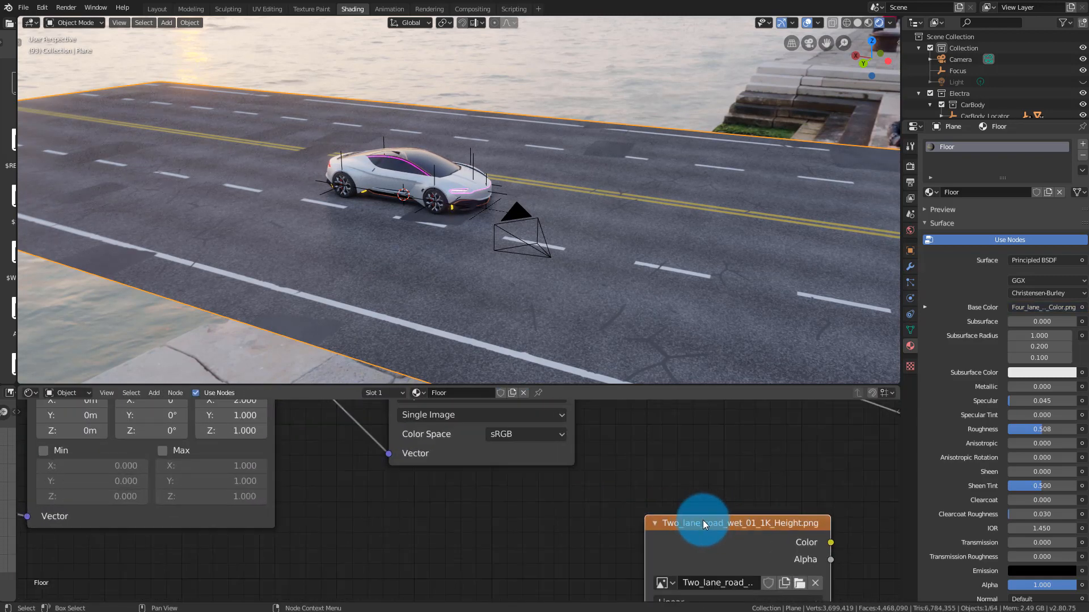
key("x")
- Move the four-lane road Roughness texture node beneath the Base Color texture node
scroll(603, 499, "down", 3)
scroll(615, 481, "up", 1)
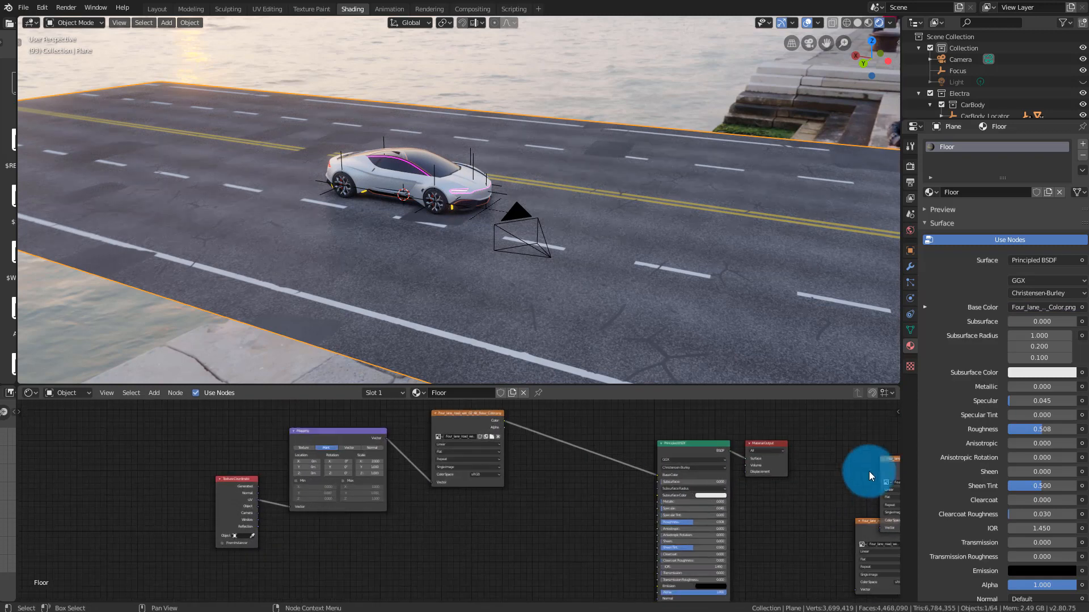
left_click_drag(890, 457, 478, 523)
scroll(477, 523, "up", 4)
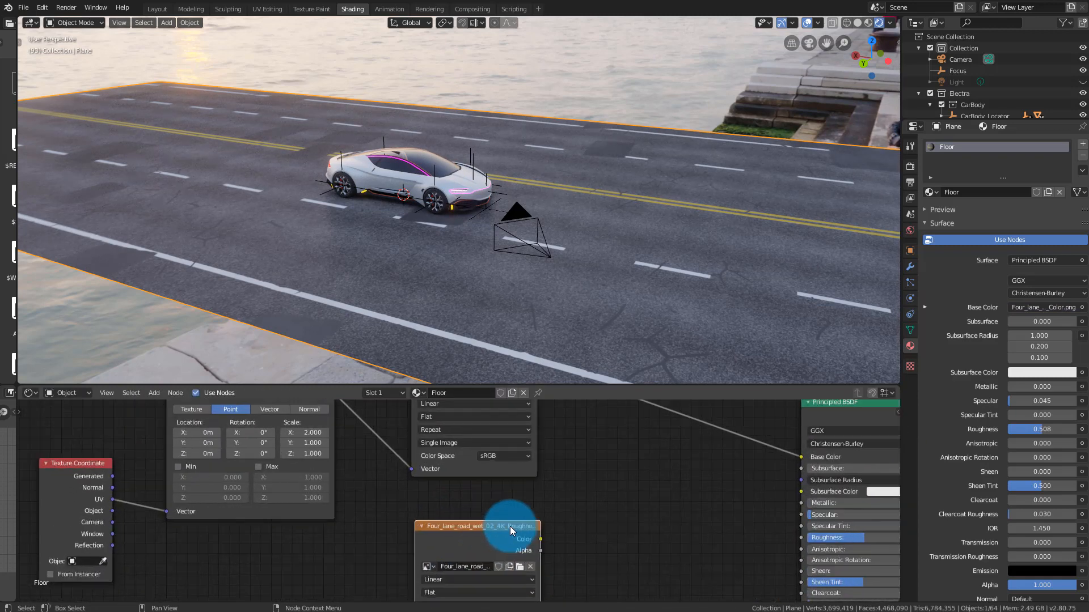
- Connect the Roughness texture's Color output to the Principled BSDF's Roughness input and examine the car's reflections on the road
scroll(511, 536, "down", 4)
scroll(535, 492, "up", 2)
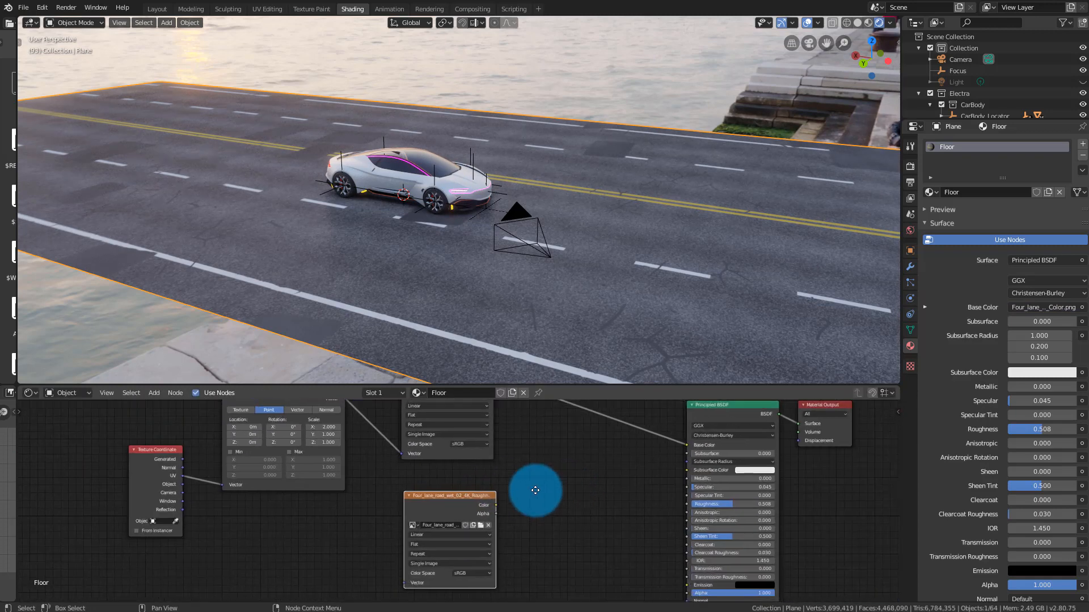
scroll(615, 511, "up", 1)
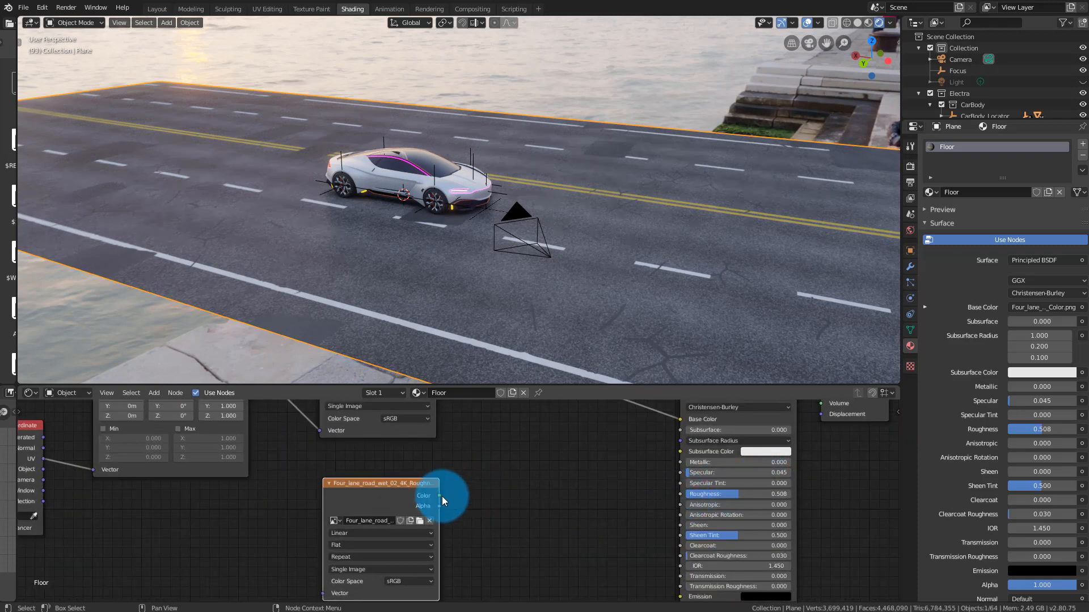
left_click_drag(440, 496, 680, 494)
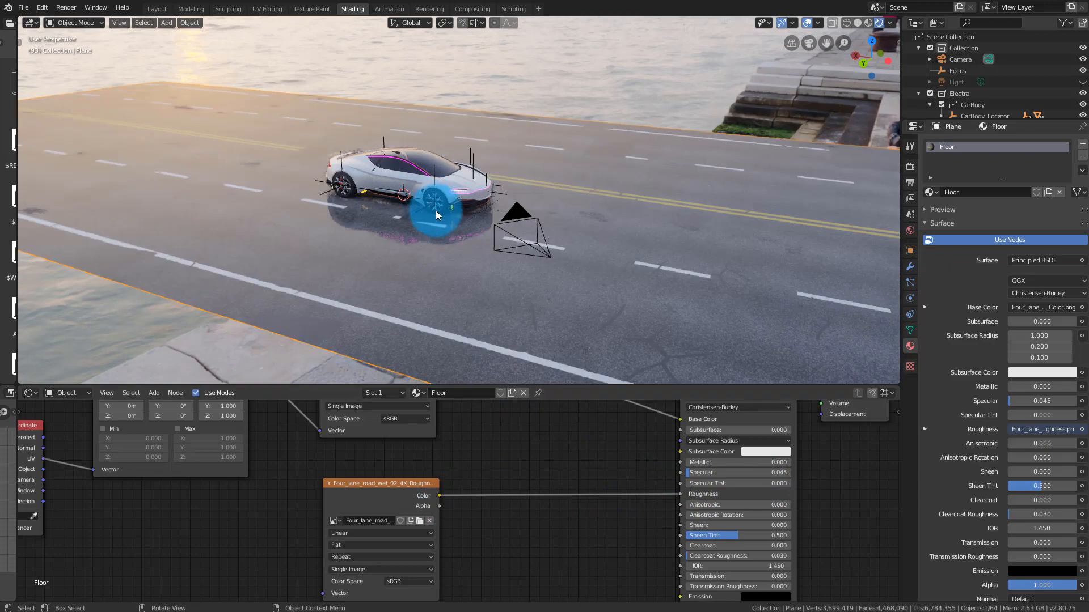
middle_click_drag(438, 214, 431, 186)
scroll(411, 209, "up", 4)
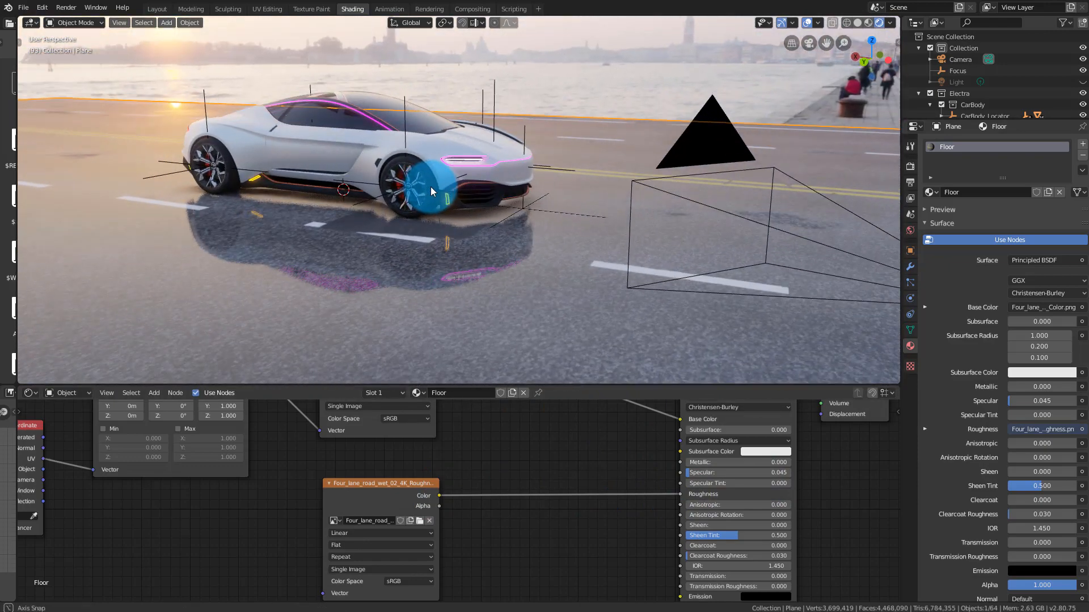
scroll(430, 186, "down", 2)
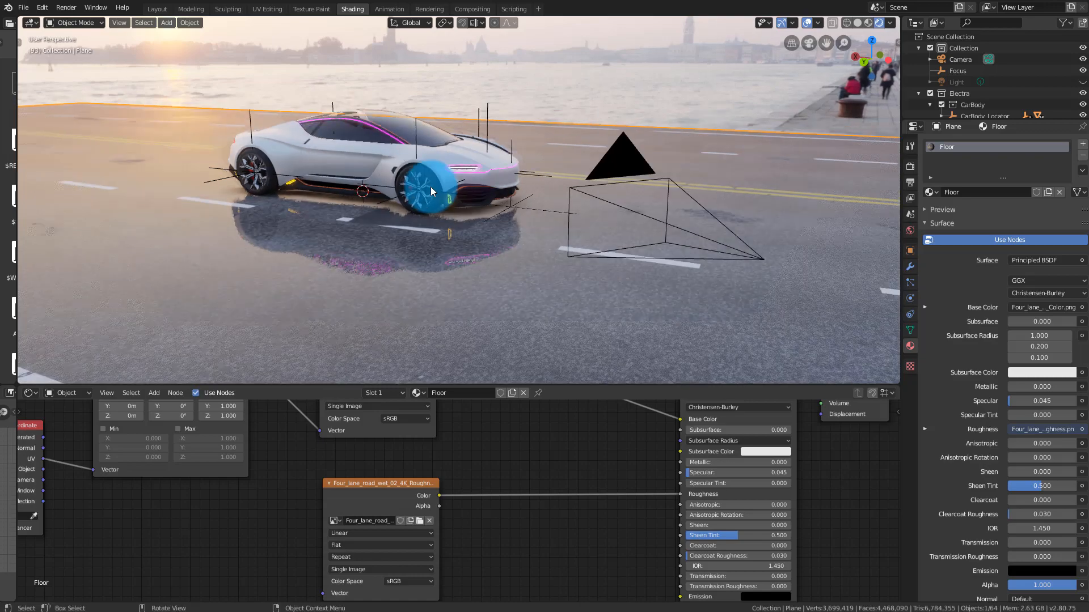
middle_click_drag(431, 189, 401, 239)
scroll(389, 190, "down", 4)
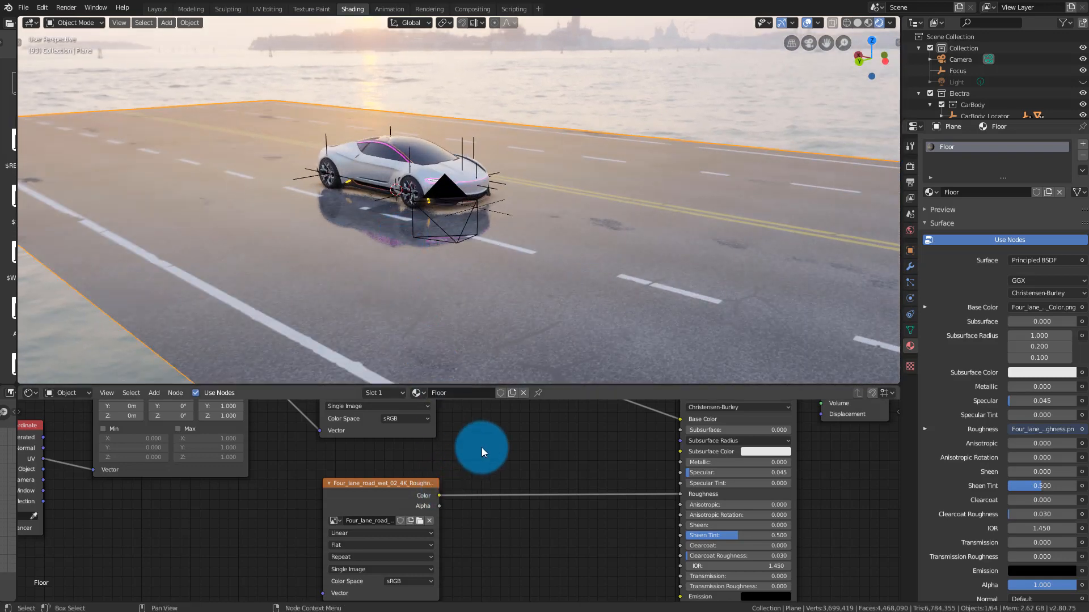
- Move the Four_lane_road_wet_02_4K_Normal.png texture node beneath the Roughness texture node
scroll(519, 461, "down", 3)
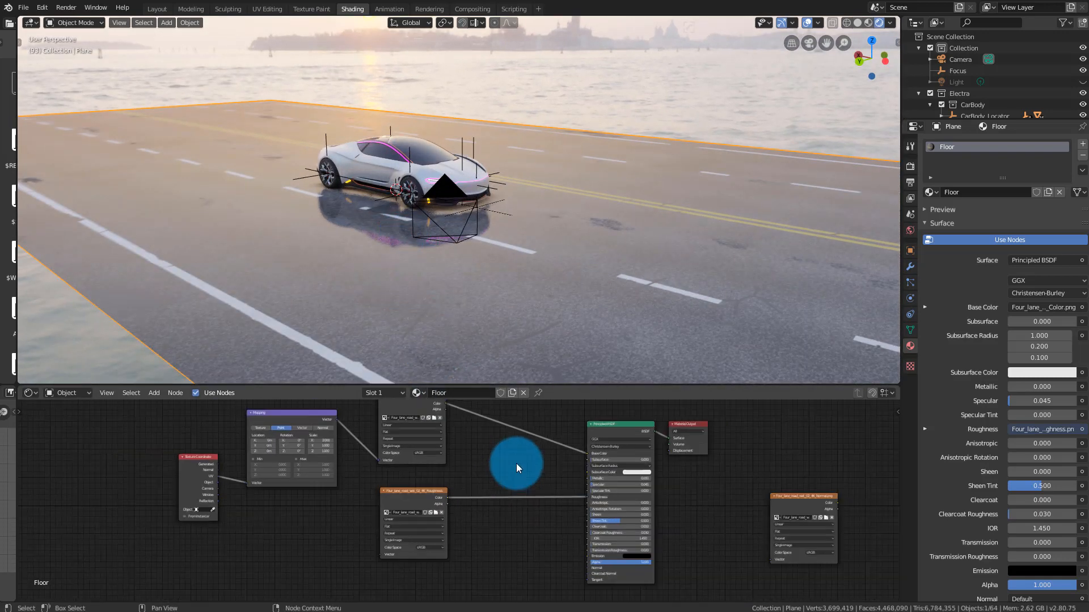
scroll(835, 529, "up", 2)
scroll(798, 496, "down", 1)
middle_click_drag(666, 485, 588, 425)
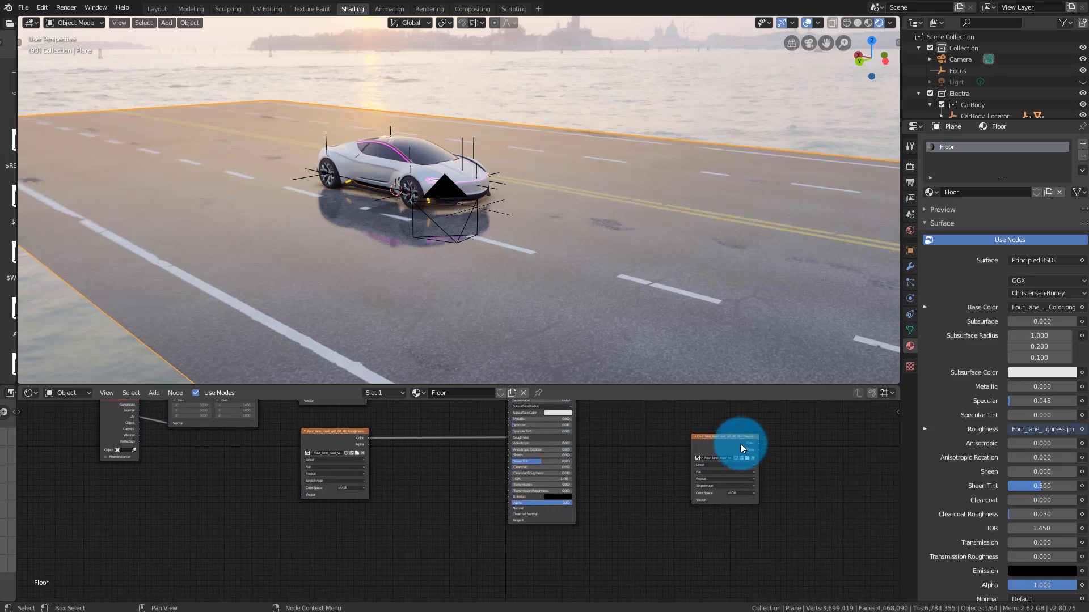
left_click_drag(729, 437, 397, 501)
scroll(410, 502, "up", 5)
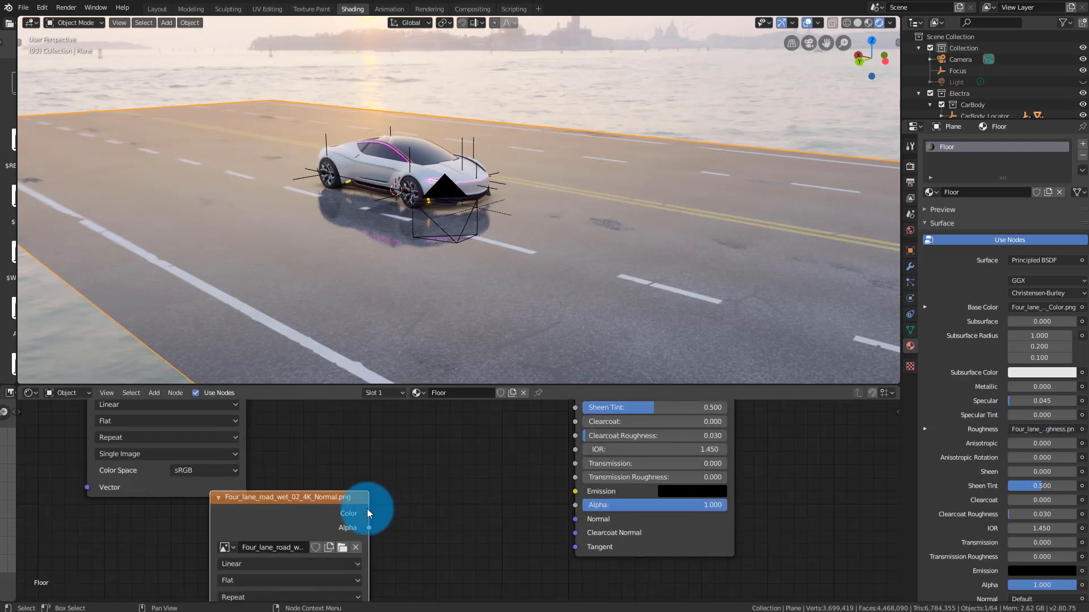
scroll(533, 528, "down", 3)
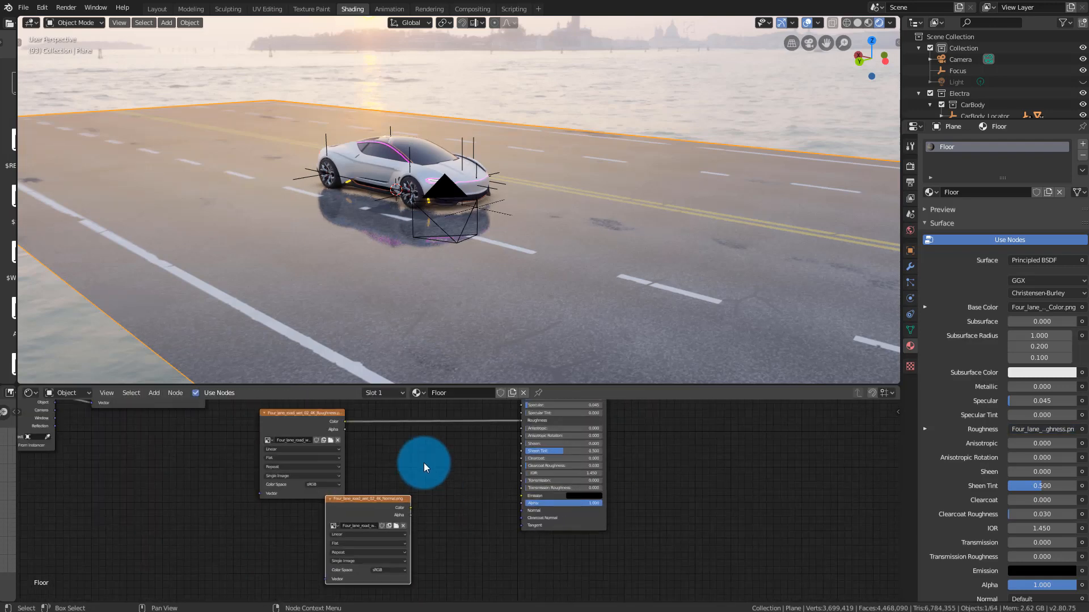
left_click_drag(358, 450, 373, 436)
left_click_drag(422, 537, 339, 529)
scroll(411, 510, "up", 3)
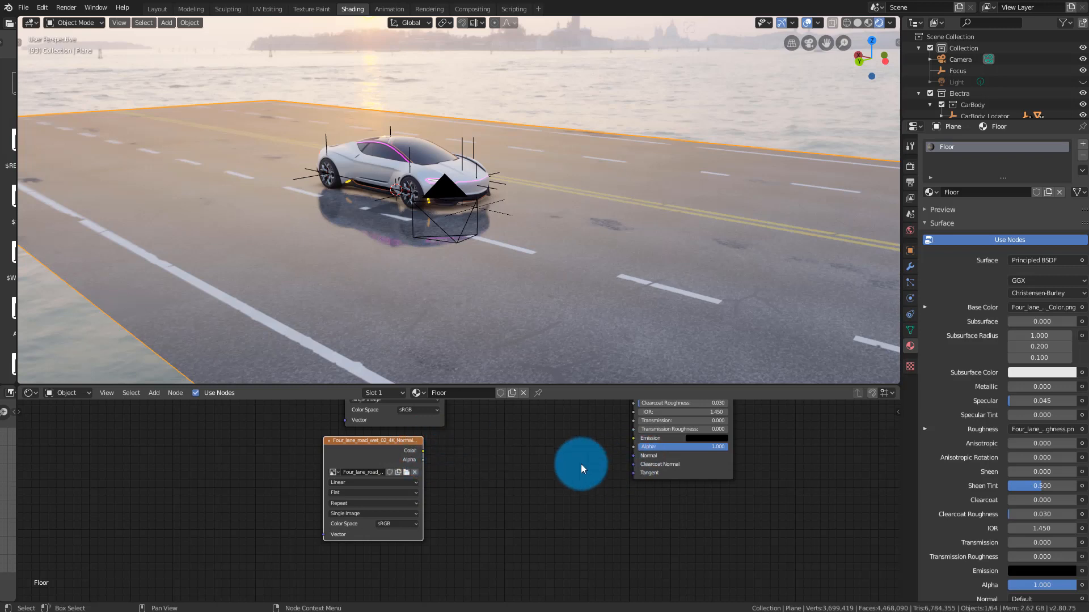
- Set the Normal texture's color space to Non-Color and shift the node away from the Principled BSDF to make room
middle_click_drag(581, 464, 555, 498)
scroll(423, 537, "up", 1)
scroll(423, 537, "up", 1)
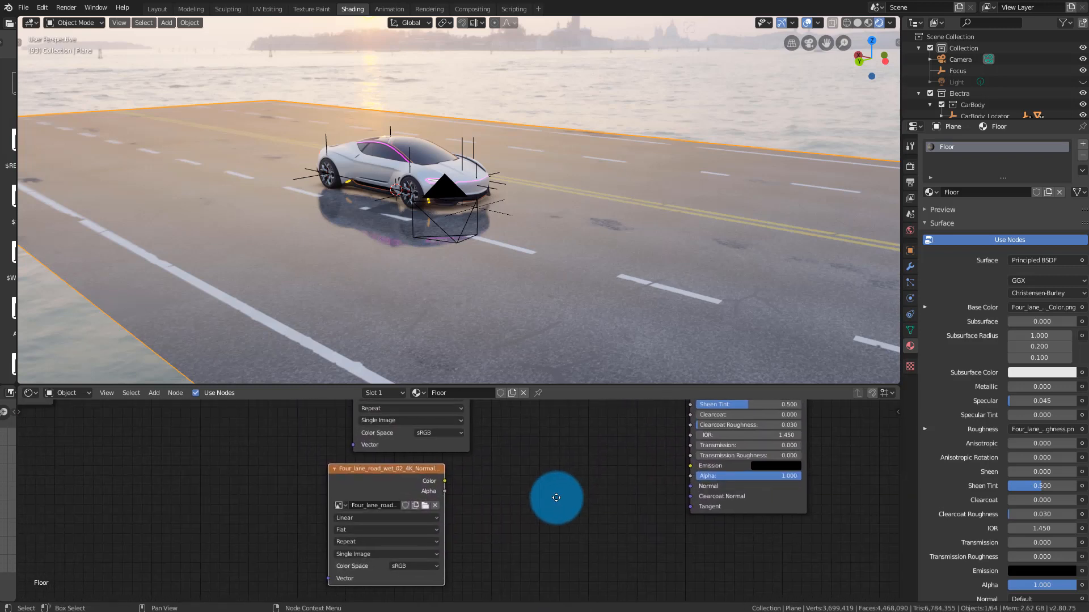
left_click(417, 566)
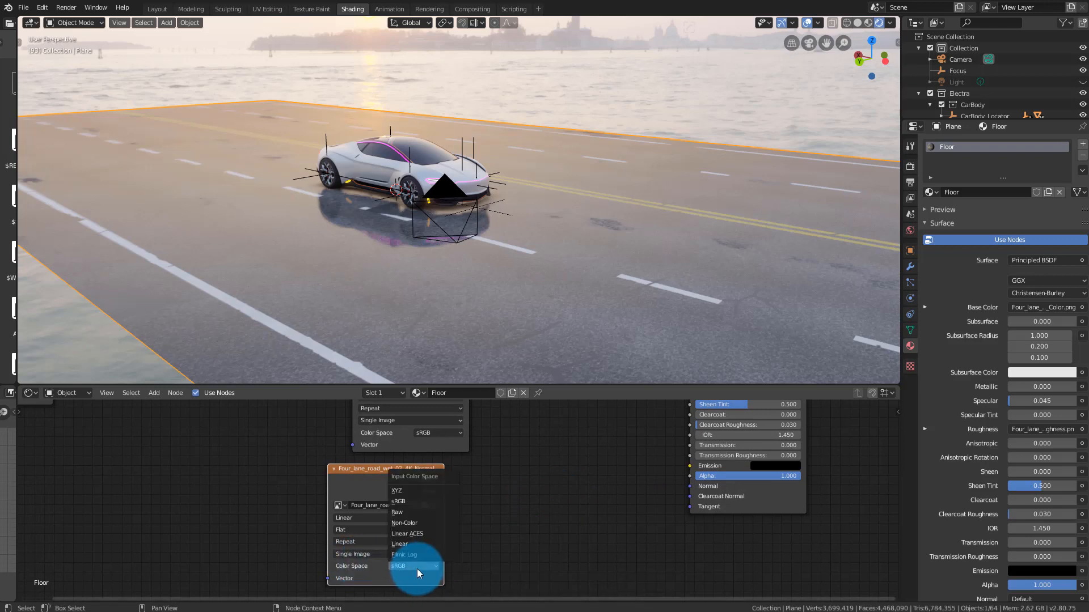
left_click(428, 525)
left_click_drag(418, 474, 378, 481)
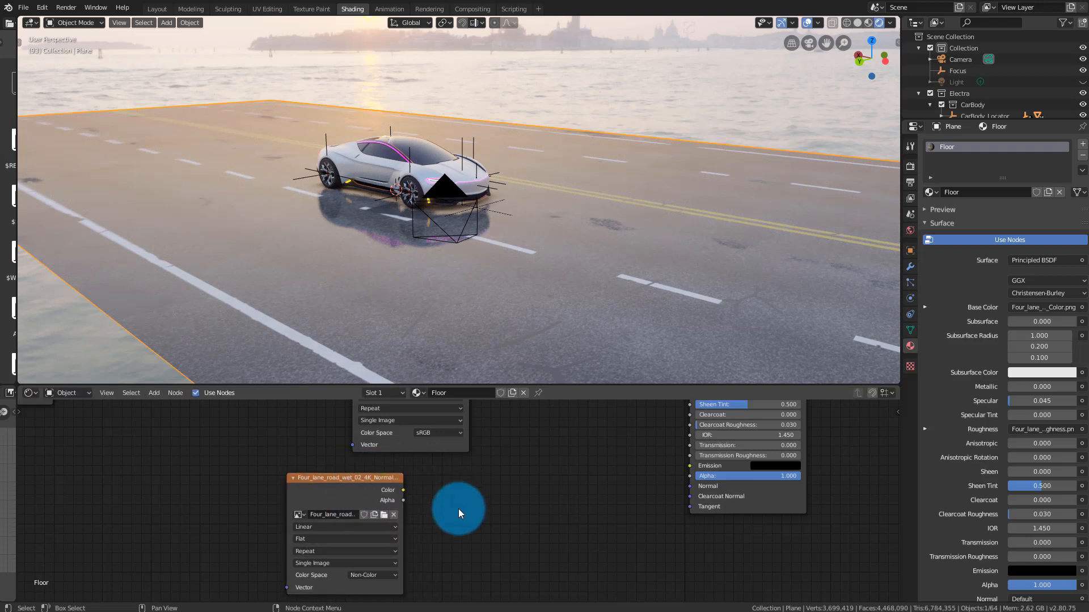
- Add a Normal Map node between the Normal texture and the Principled BSDF
scroll(460, 511, "down", 2)
middle_click_drag(459, 512, 455, 526)
key("shift+a")
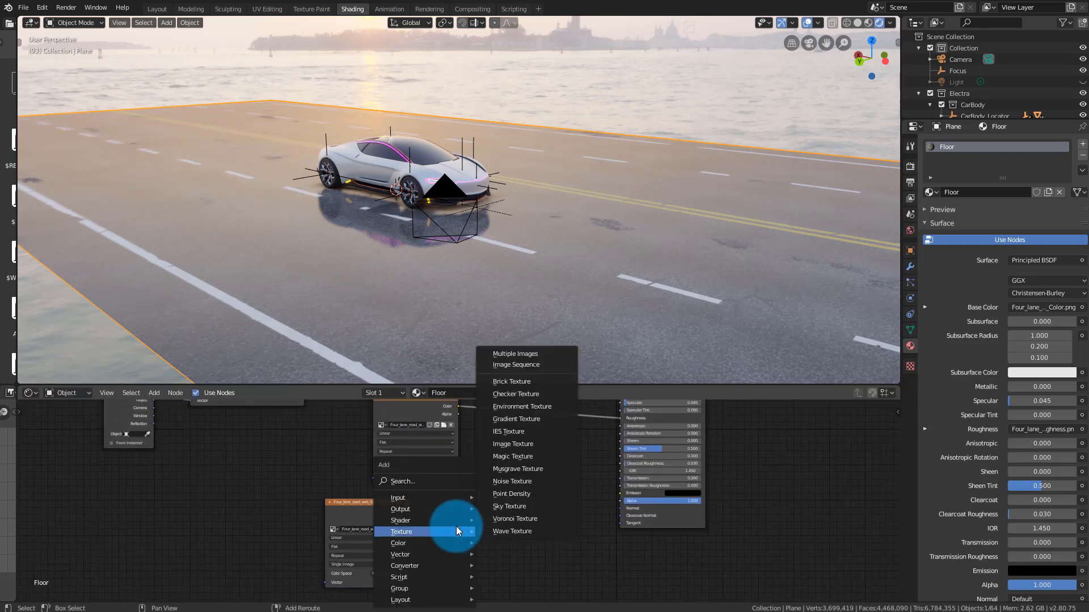
left_click(418, 481)
type("n")
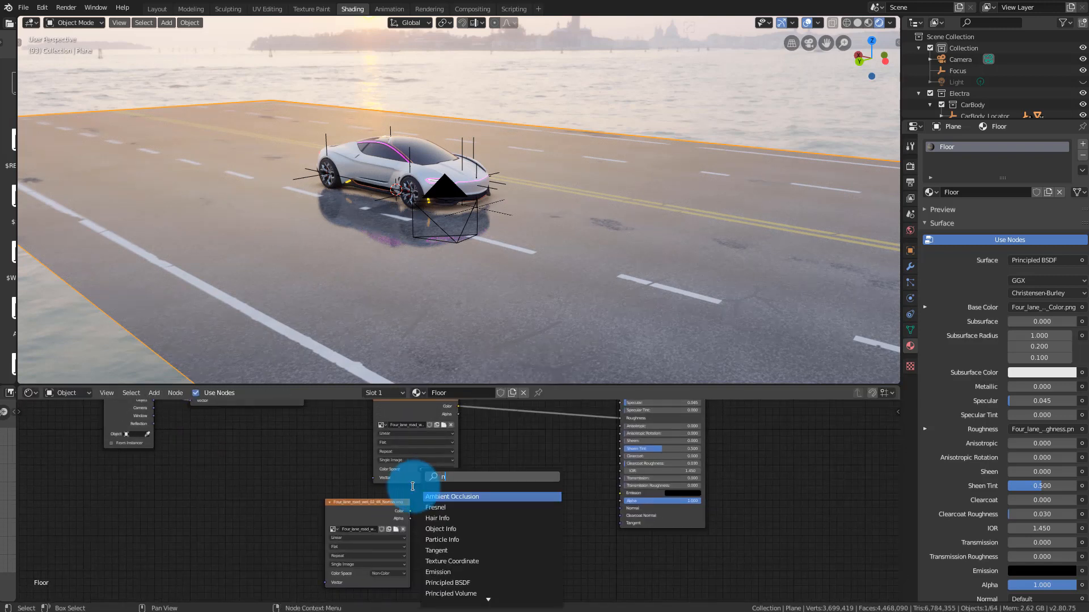
type("orm")
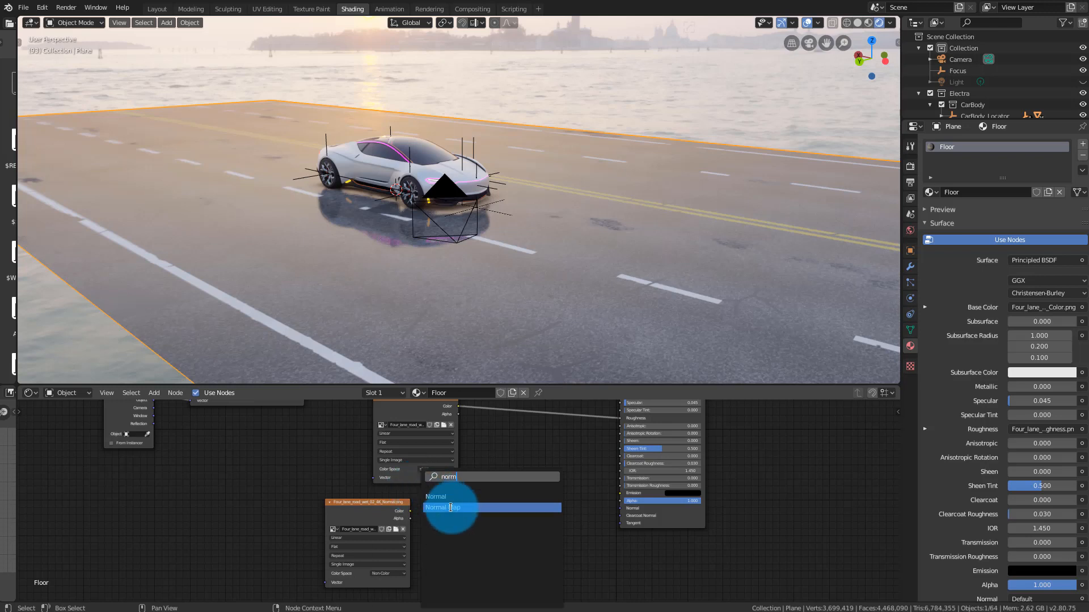
left_click(448, 508)
left_click(459, 527)
scroll(438, 536, "up", 2)
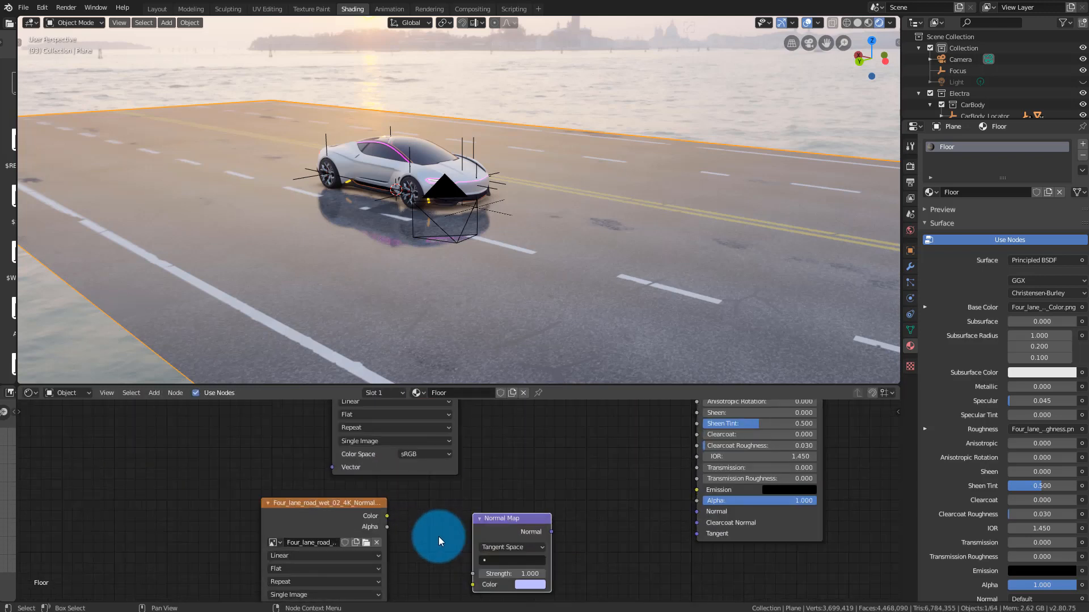
- Connect the Normal texture's Color output to the Normal Map's Color input and its Normal output to the Principled BSDF's Normal input
left_click(437, 537)
scroll(437, 538, "up", 3)
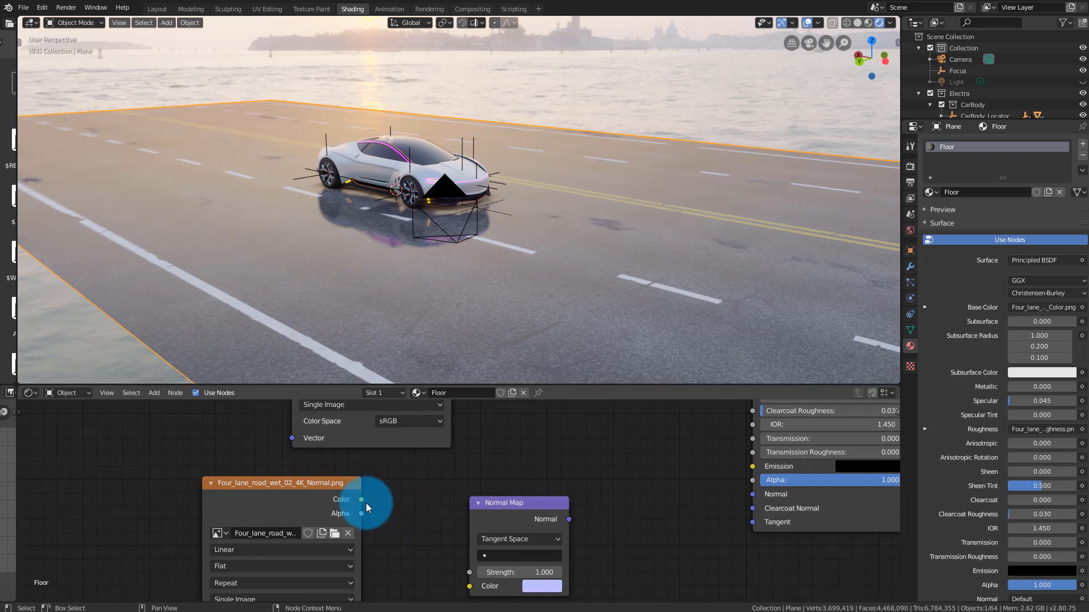
left_click_drag(362, 500, 402, 520)
left_click_drag(449, 580, 469, 587)
left_click_drag(566, 522, 753, 498)
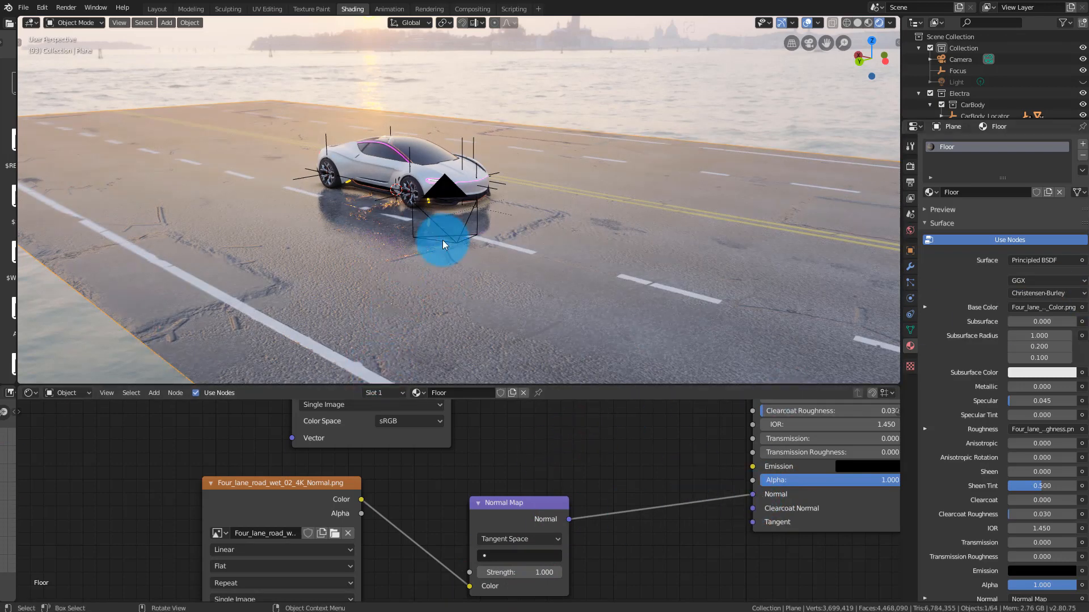
- Add a Reflection Plane light probe to the scene beneath the car
middle_click_drag(442, 240, 918, 65)
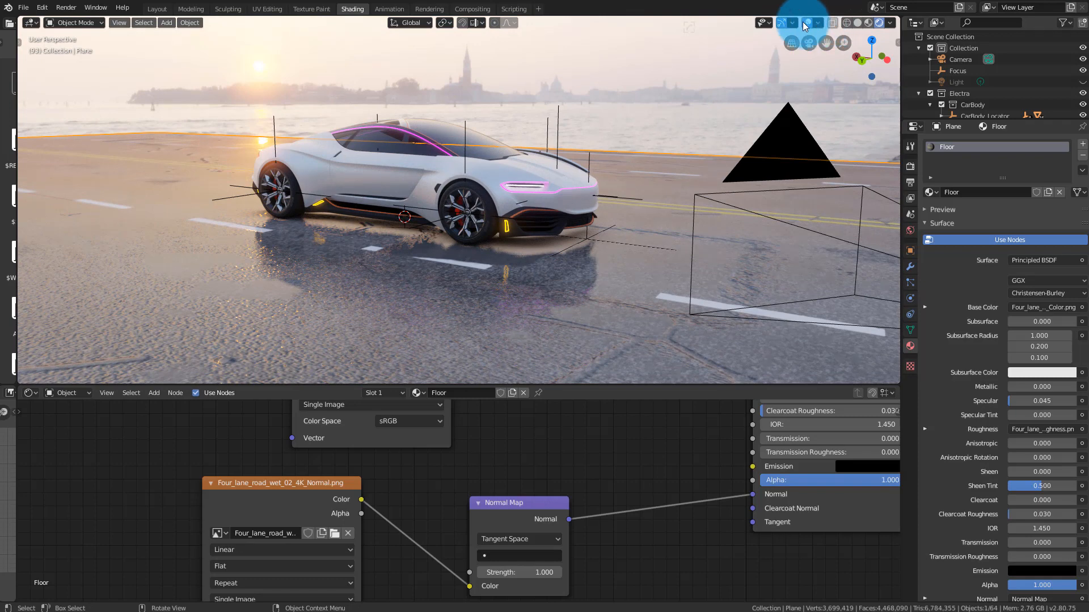
key("shift+a")
mouse_move(364, 283)
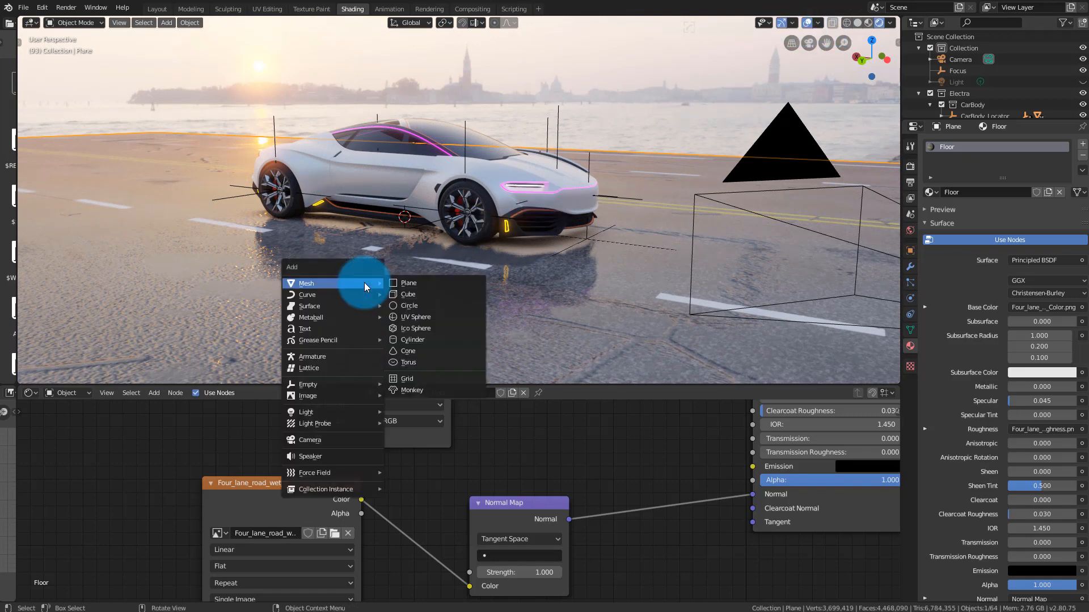
mouse_move(341, 381)
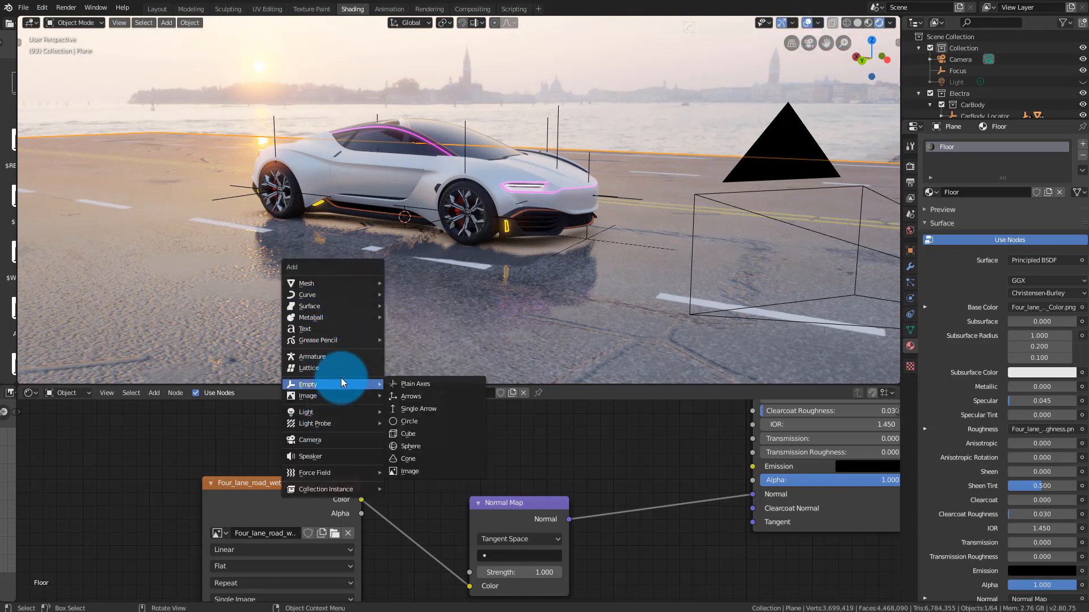
mouse_move(343, 422)
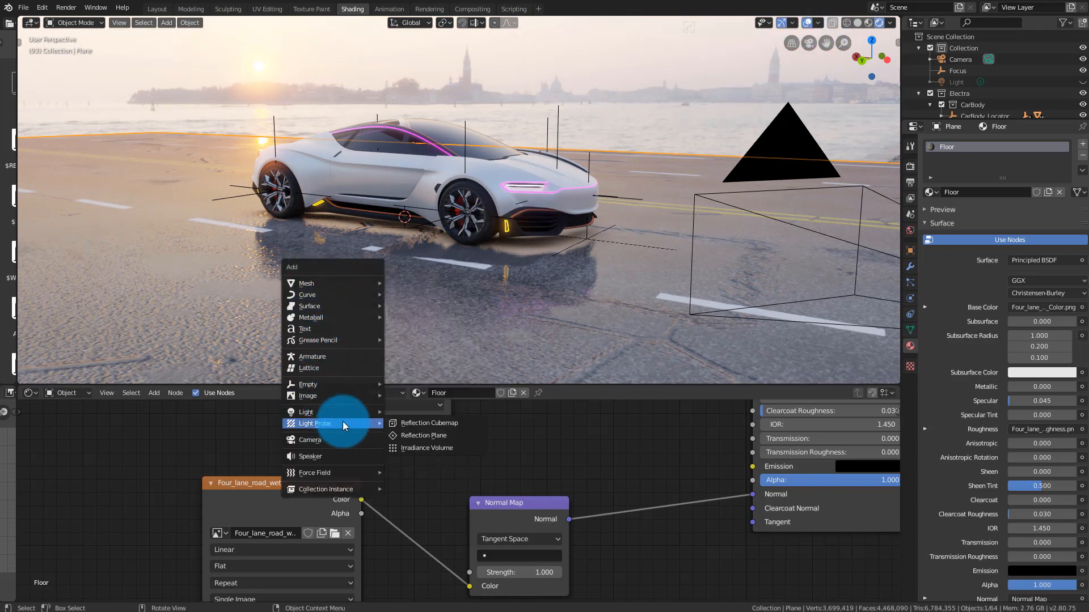
left_click(466, 435)
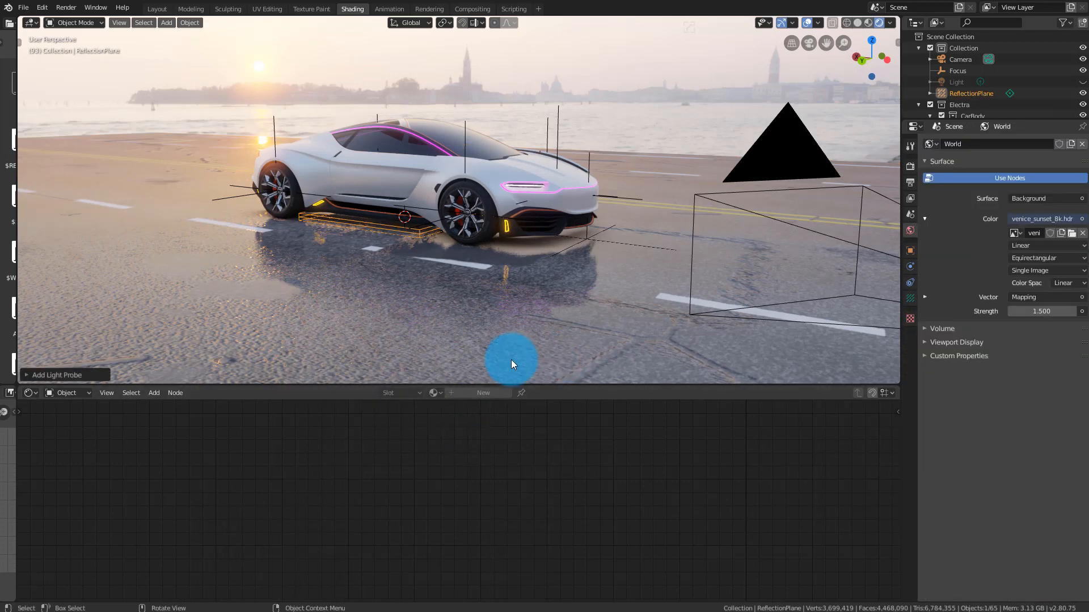
- Scale the reflection plane up to cover the road and fine-tune its height along the Z axis until the reflections appear
key("s")
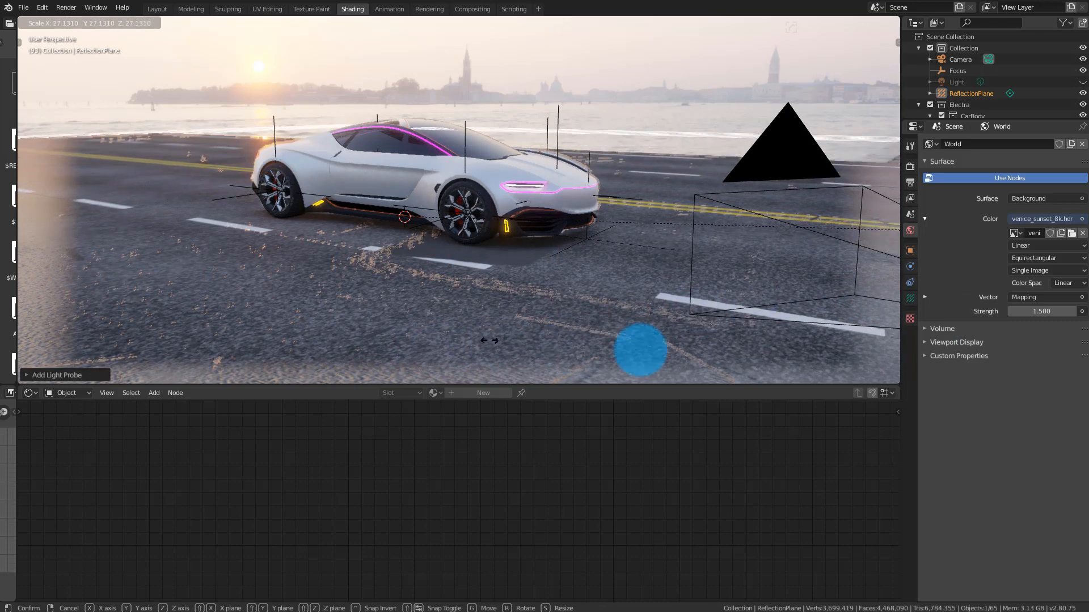
left_click(678, 340)
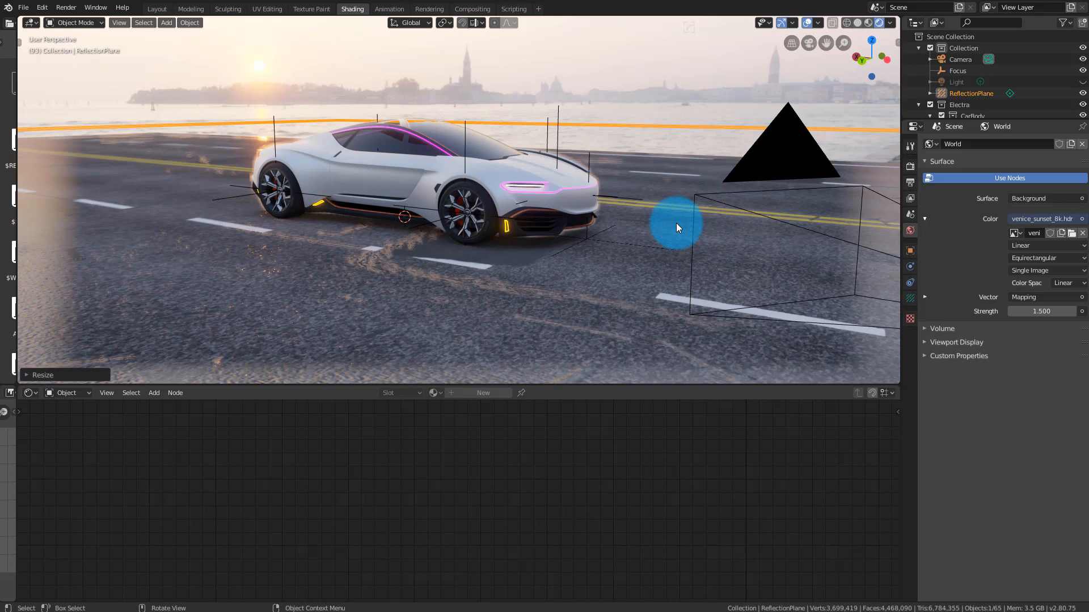
key("g")
key("z")
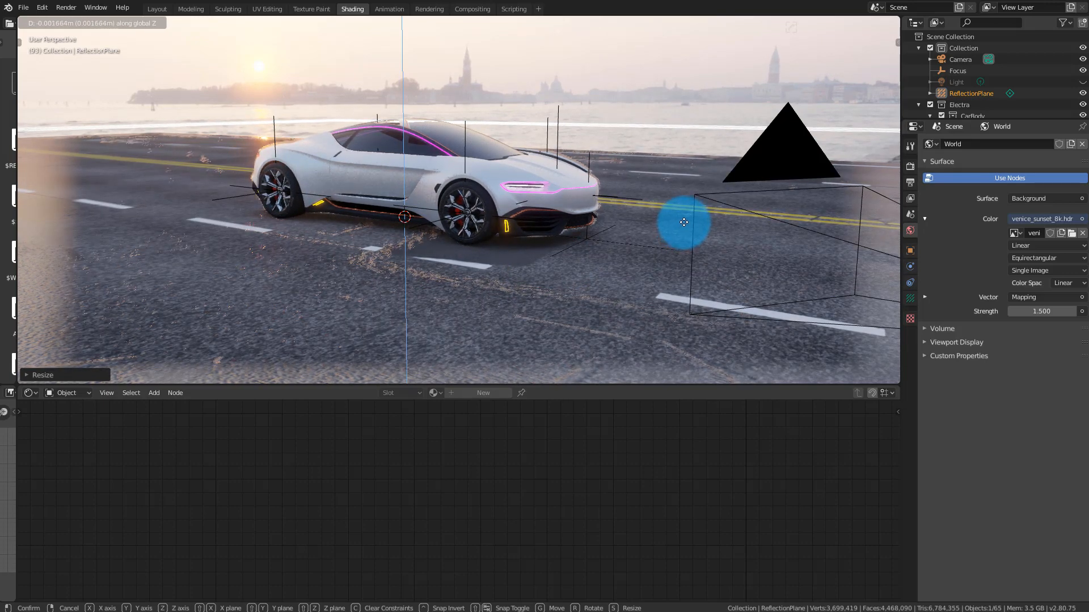
left_click(684, 221)
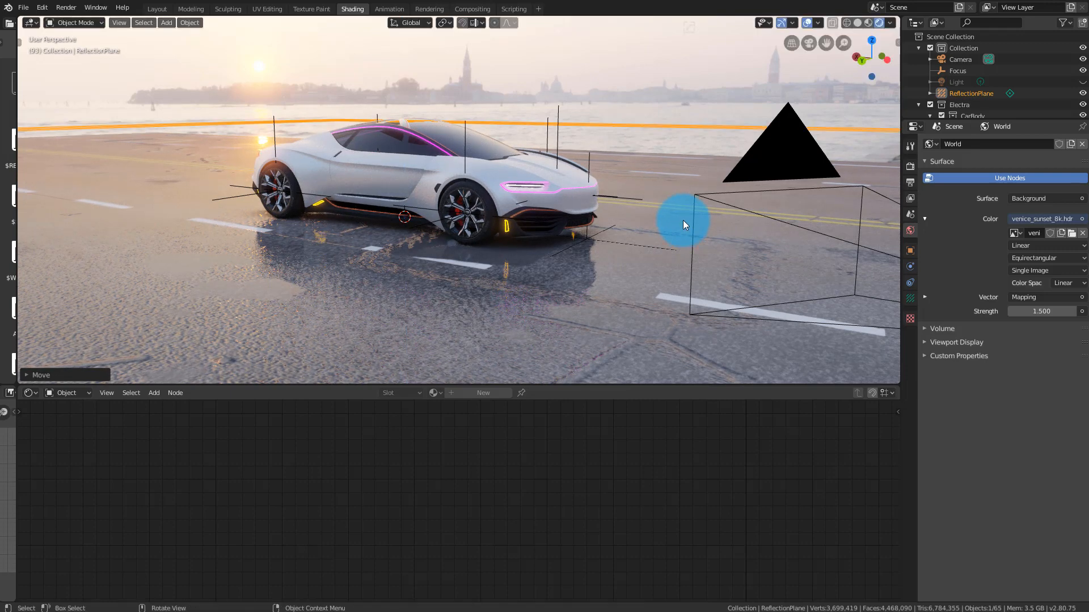
- Deselect the reflection plane, hide the viewport overlays and view the scene through the camera
left_click(583, 80)
mouse_move(564, 94)
middle_mouse_down()
mouse_move(491, 89)
mouse_move(560, 95)
middle_mouse_up()
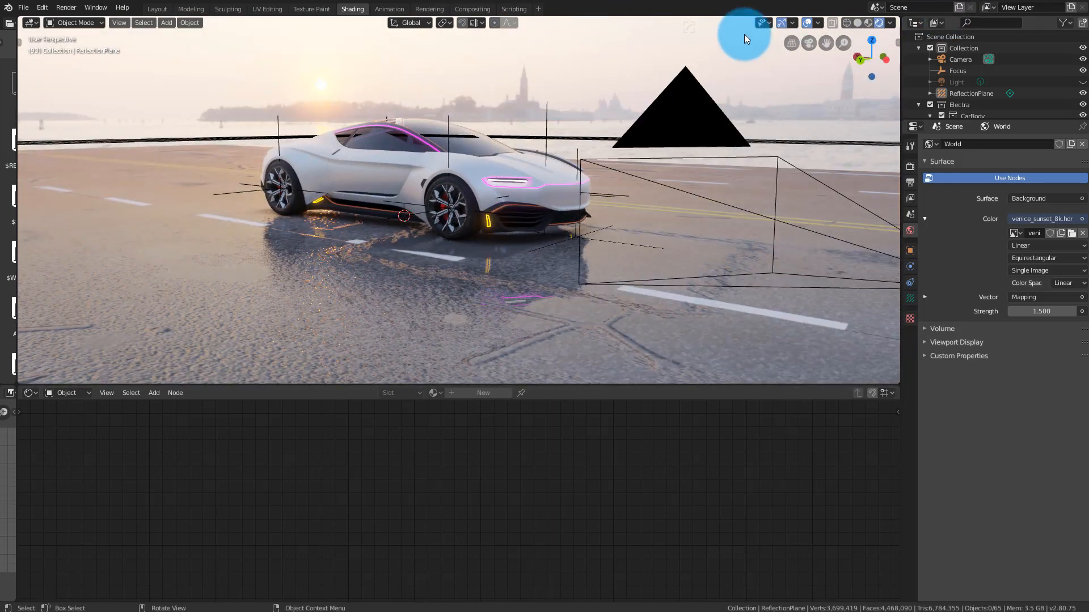
left_click(807, 23)
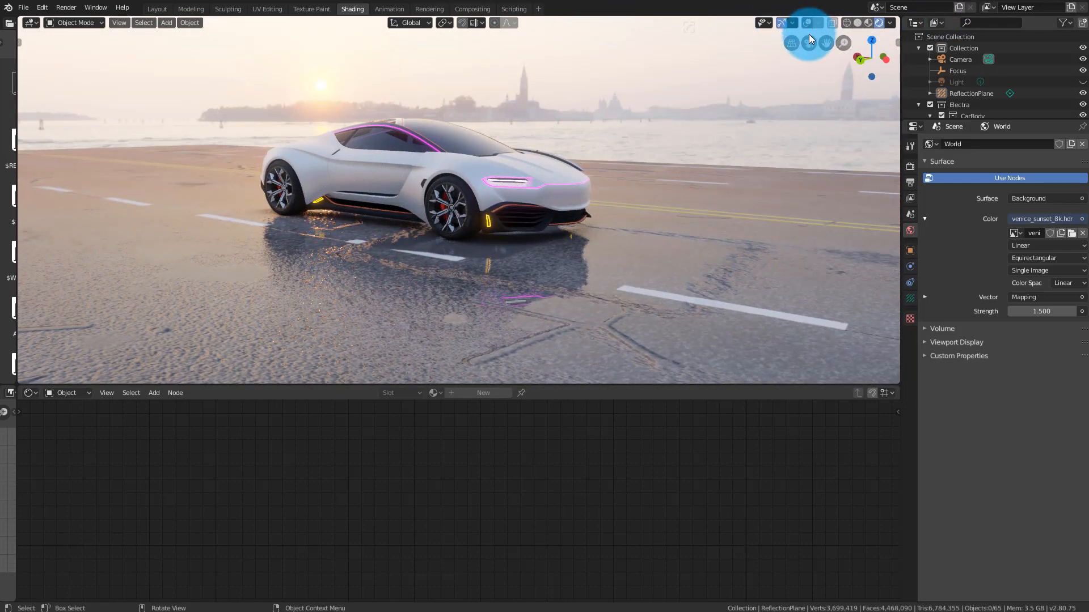
left_click(809, 35)
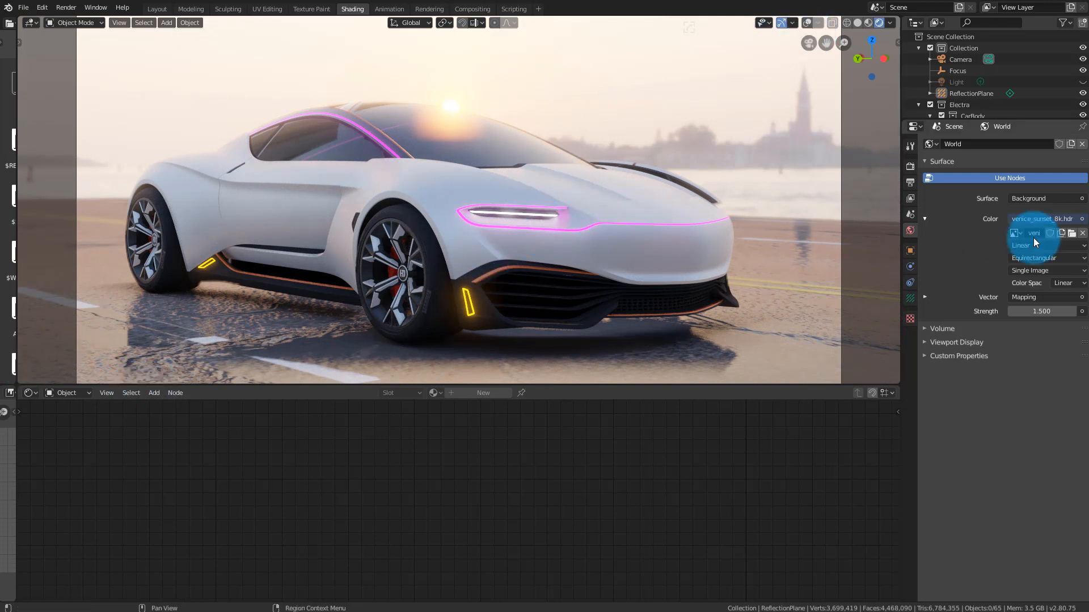
- Raise the Ambient Occlusion distance in the Eevee render settings to 1.79 m
left_click(913, 166)
left_click(911, 149)
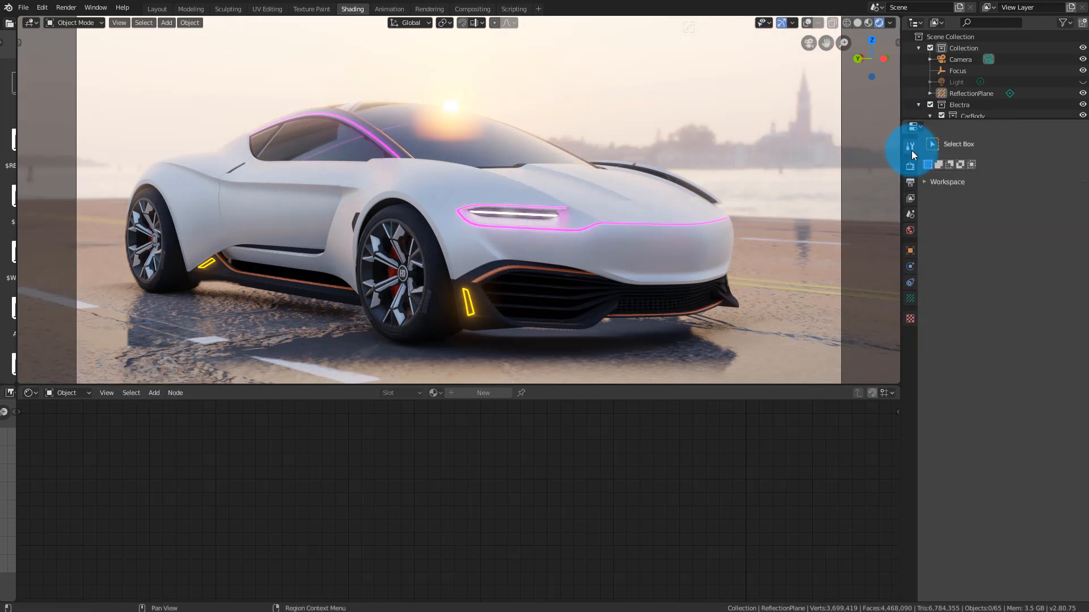
left_click(912, 168)
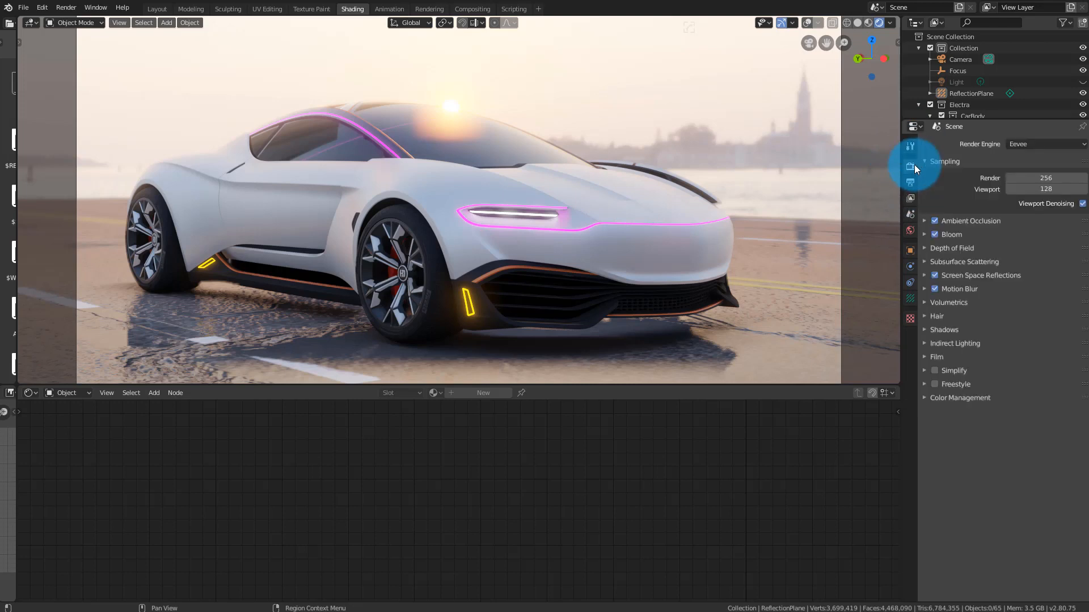
left_click(921, 221)
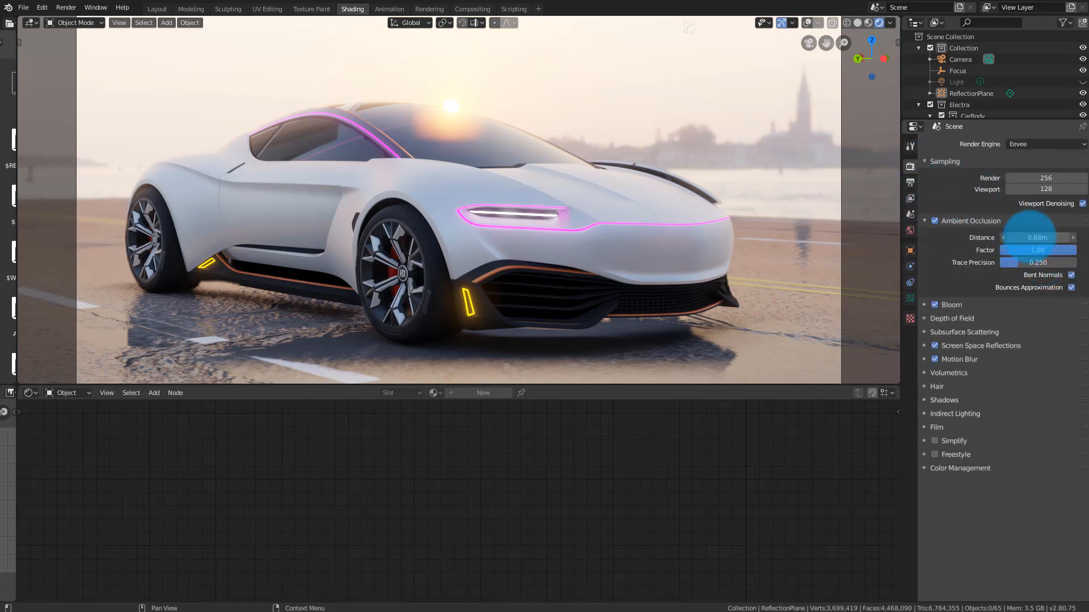
left_click_drag(1029, 237, 1080, 236)
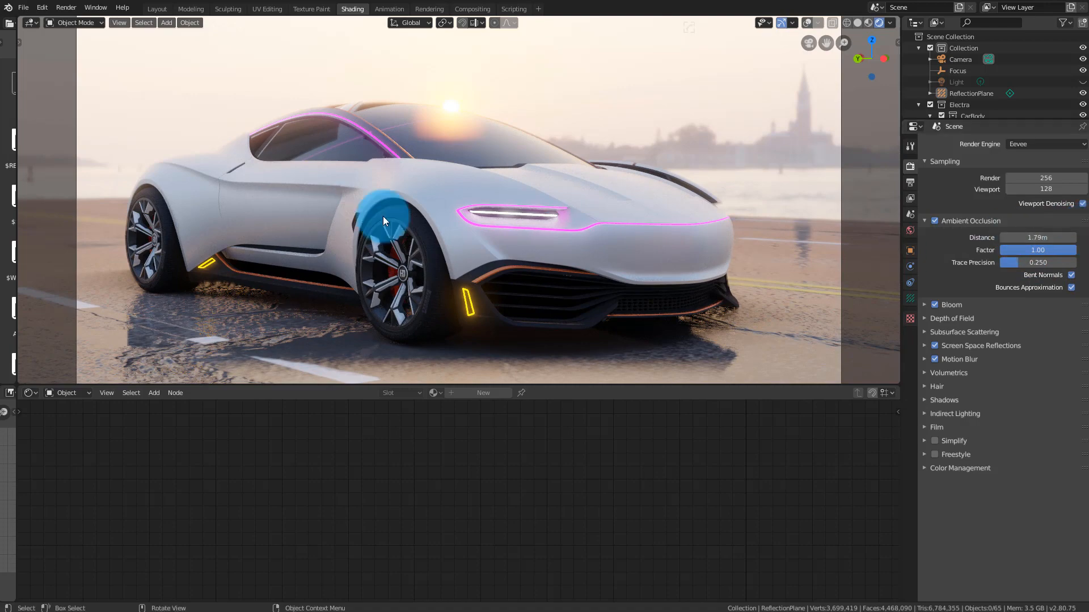
- Rearrange the road plane's Floor material nodes and connect the Mapping node's Vector output to the Roughness and Normal textures' Vector inputs
middle_click_drag(365, 162, 587, 226)
left_click(482, 372)
scroll(516, 493, "down", 2)
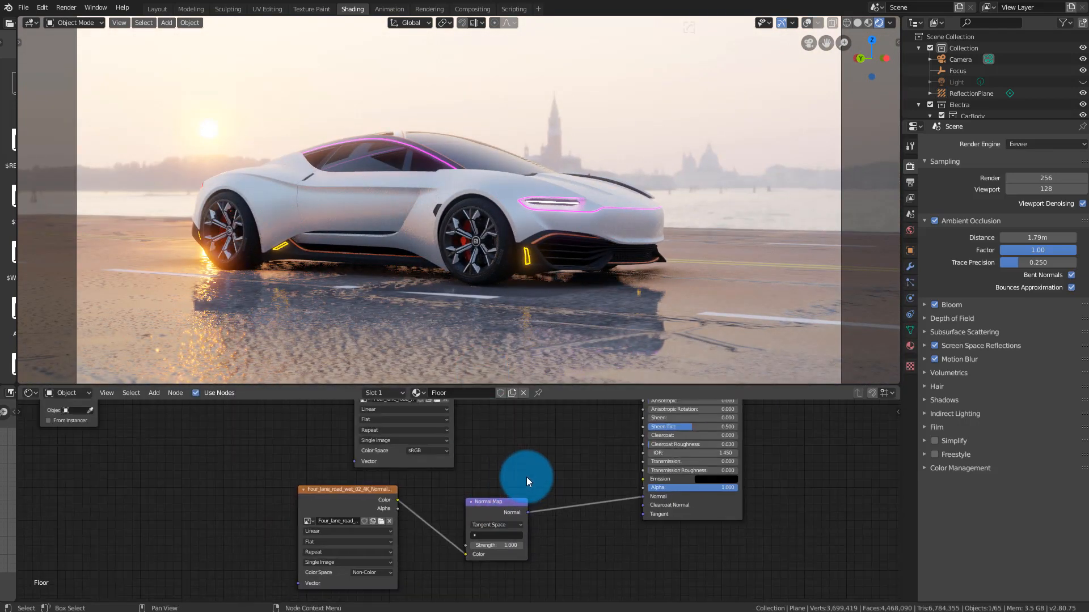
scroll(523, 440, "down", 2)
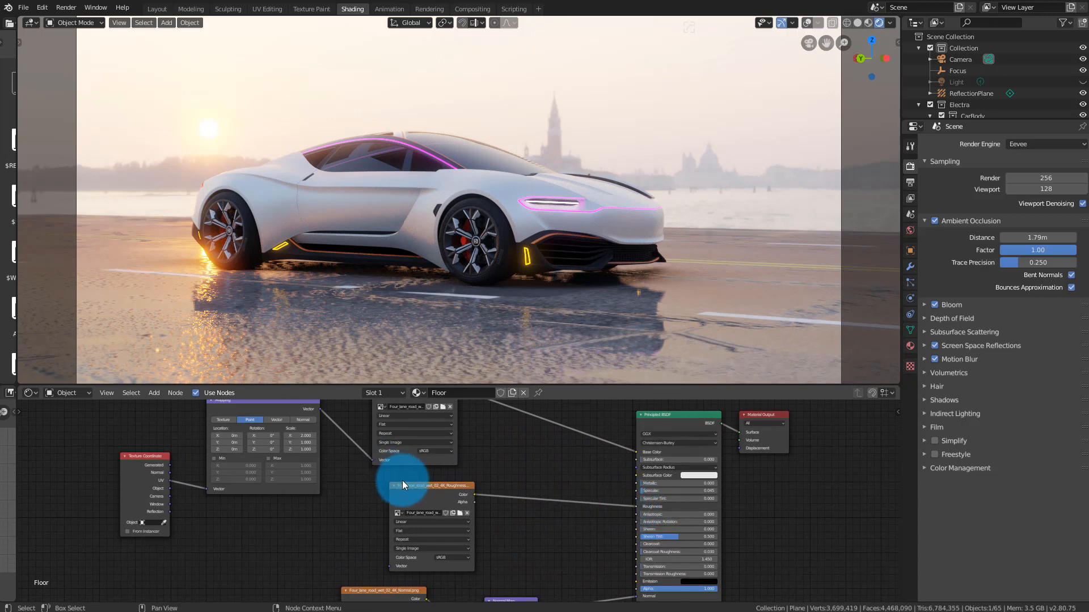
left_click_drag(403, 486, 444, 491)
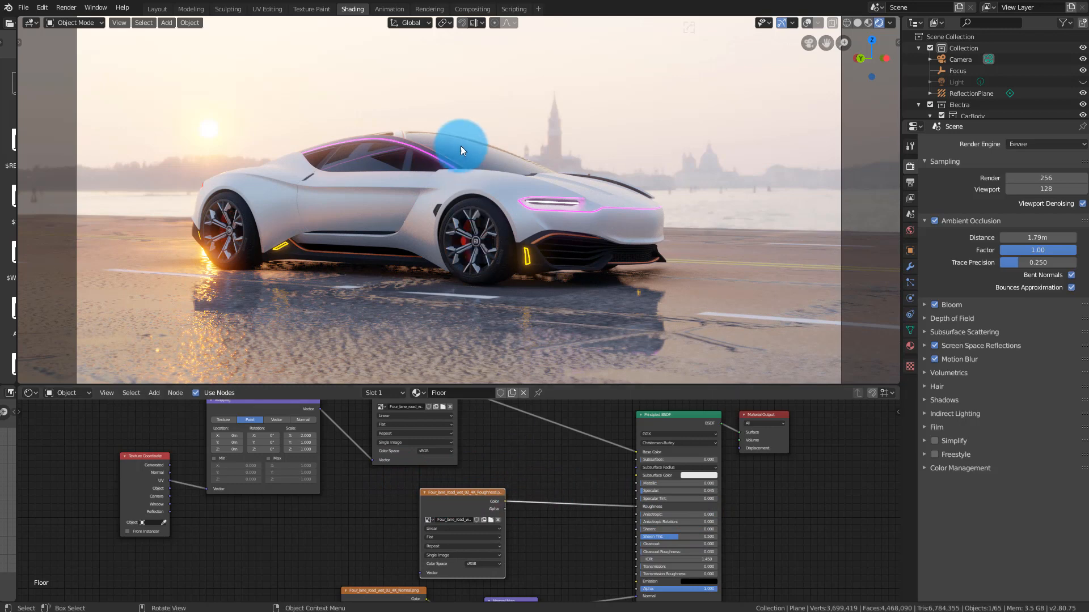
middle_click_drag(411, 166, 389, 195)
scroll(396, 171, "down", 3)
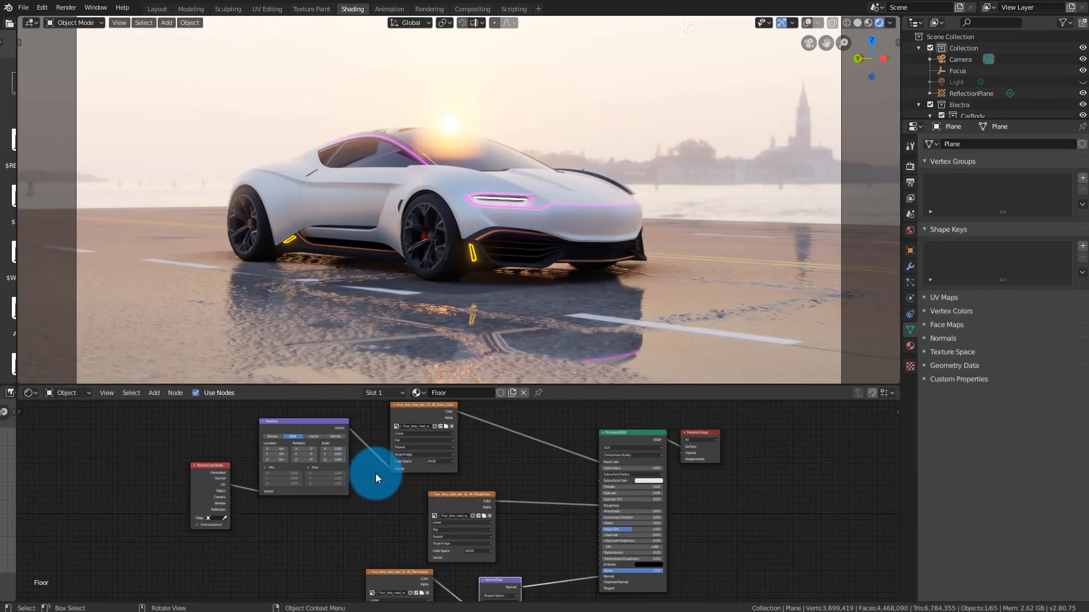
mouse_move(375, 474)
middle_mouse_down()
mouse_move(393, 498)
mouse_move(410, 492)
mouse_move(386, 460)
middle_mouse_up()
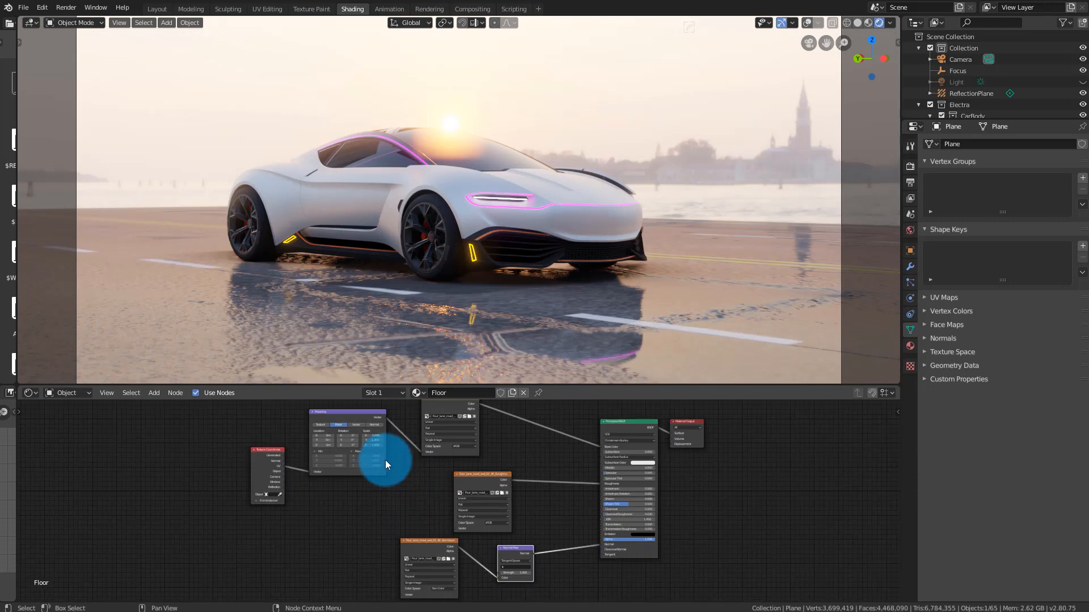
left_click_drag(253, 450, 201, 477)
left_click_drag(331, 413, 455, 530)
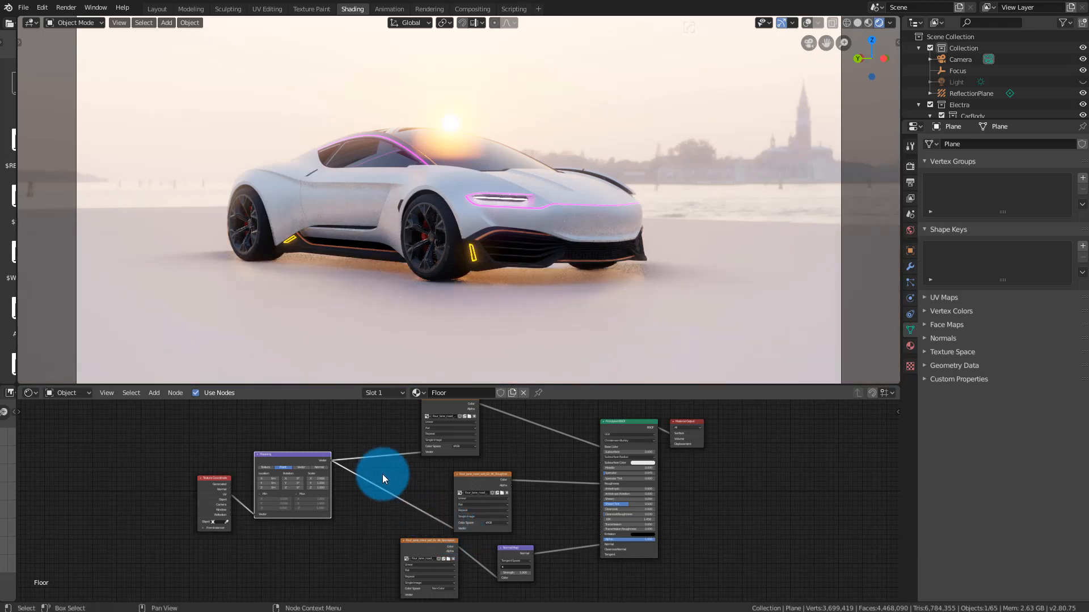
left_click_drag(330, 462, 400, 594)
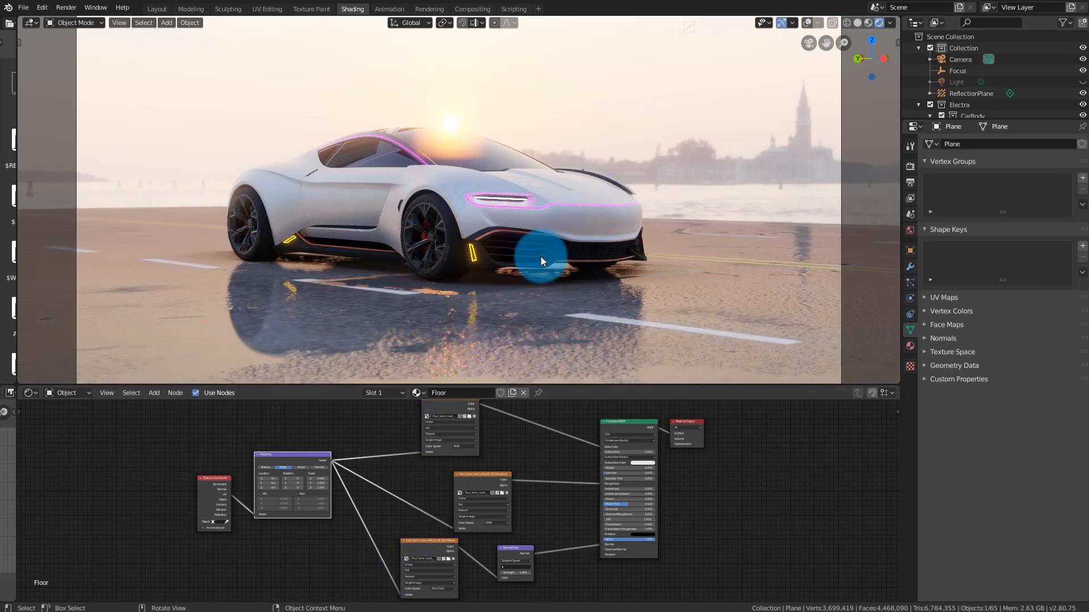
- Select the car's glass and turn off Show Backface in the Tinted Glass material settings
middle_click_drag(540, 256, 464, 222)
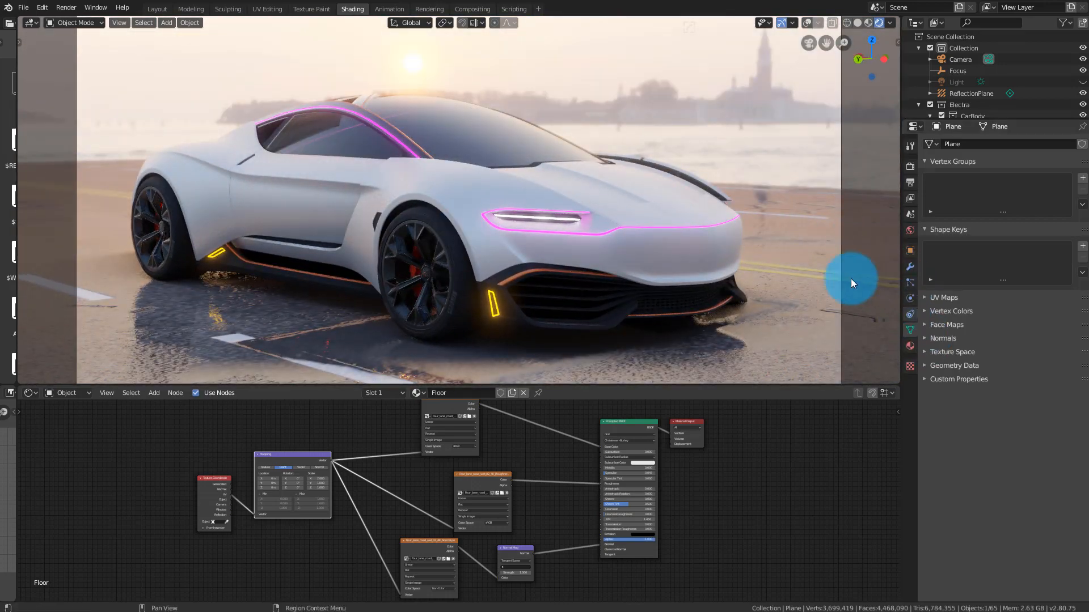
left_click(411, 107)
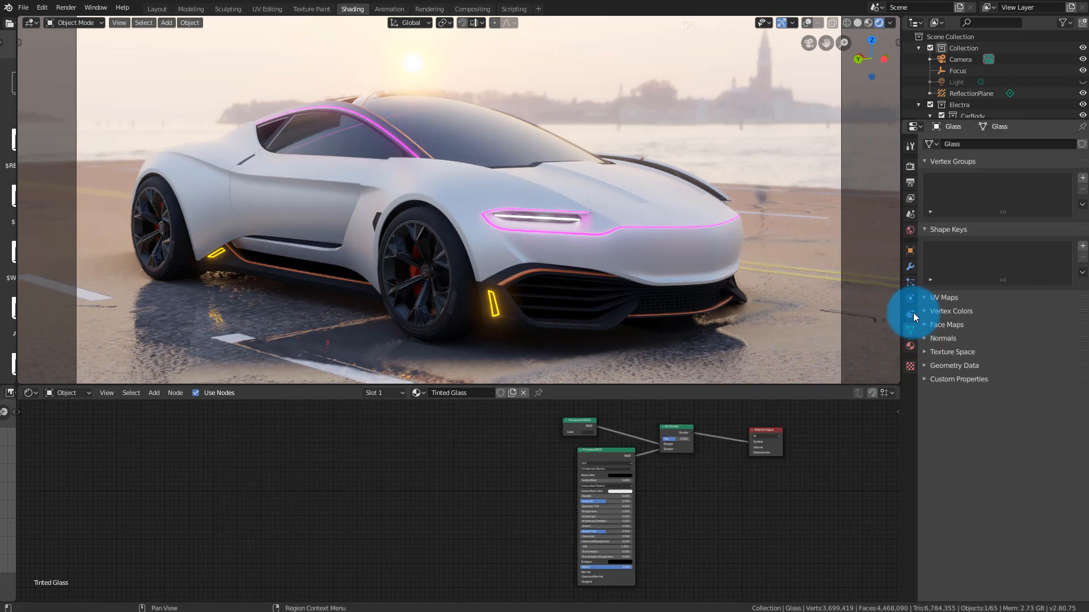
left_click(910, 230)
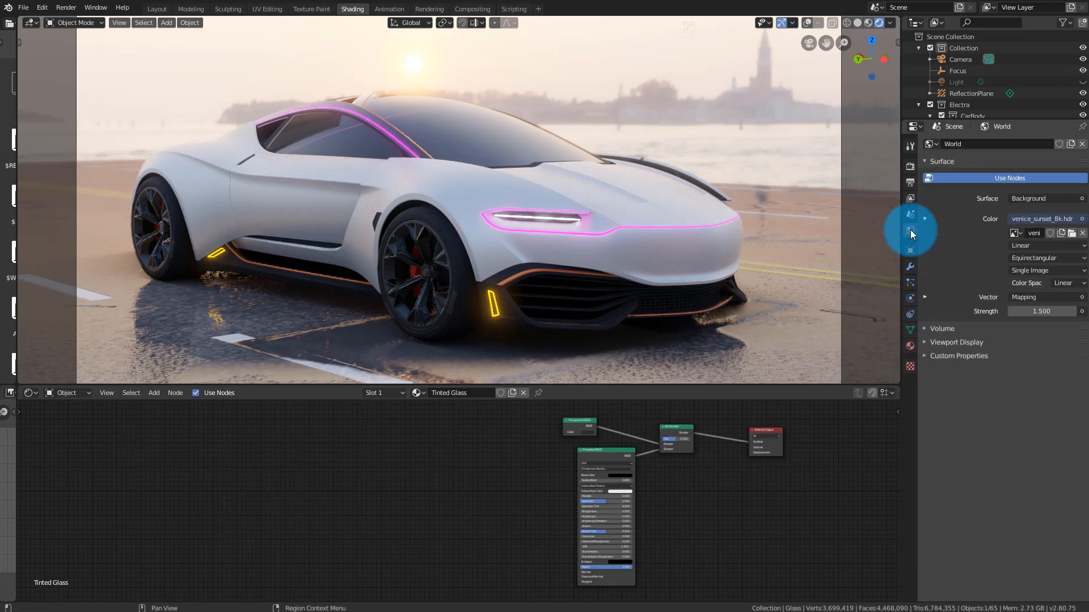
left_click(911, 340)
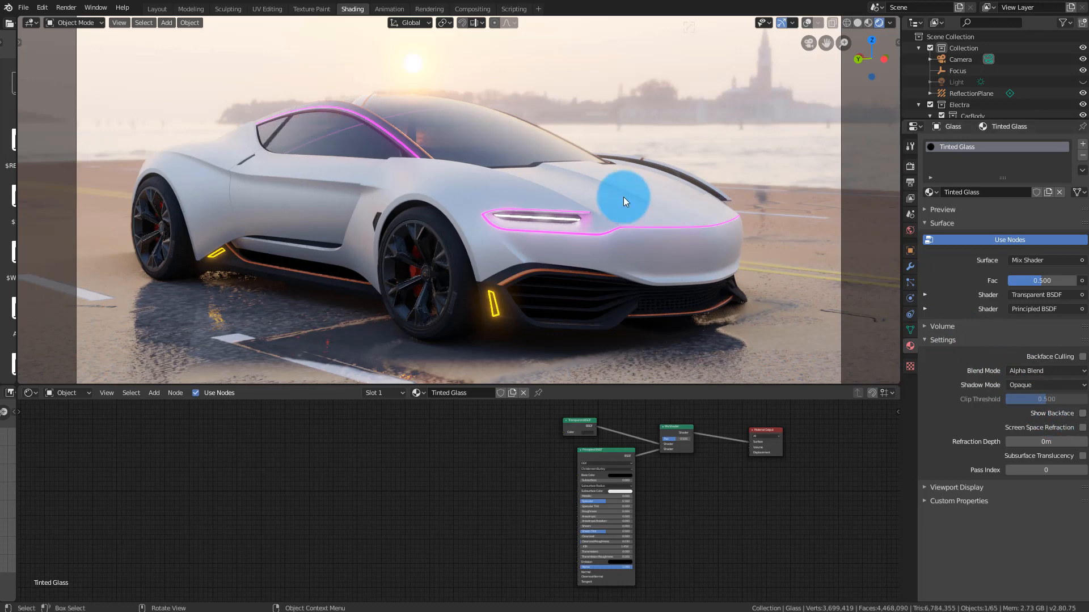
middle_click_drag(567, 156, 495, 120)
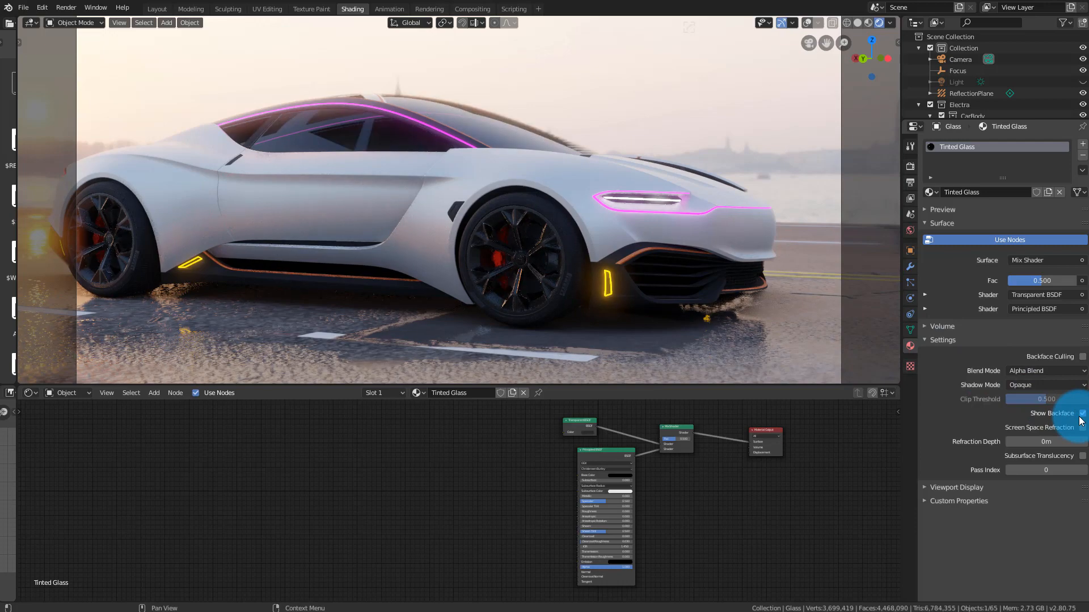
middle_click_drag(554, 158, 451, 167)
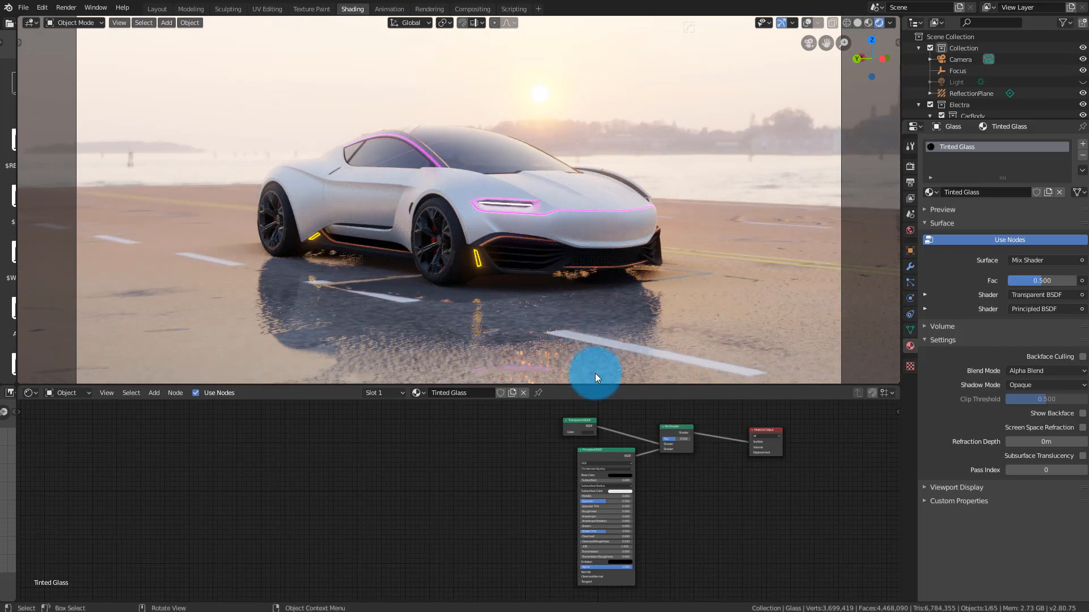
- Select the road plane and move its Roughness texture node closer to the Mapping node
left_click(614, 344)
scroll(519, 489, "up", 3)
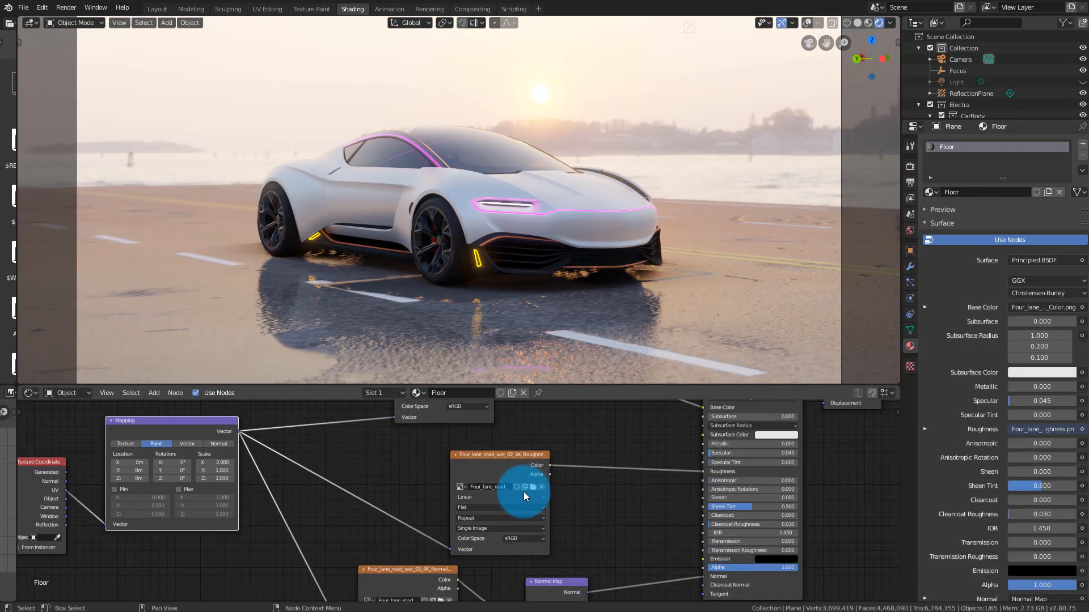
middle_click_drag(613, 503, 495, 496)
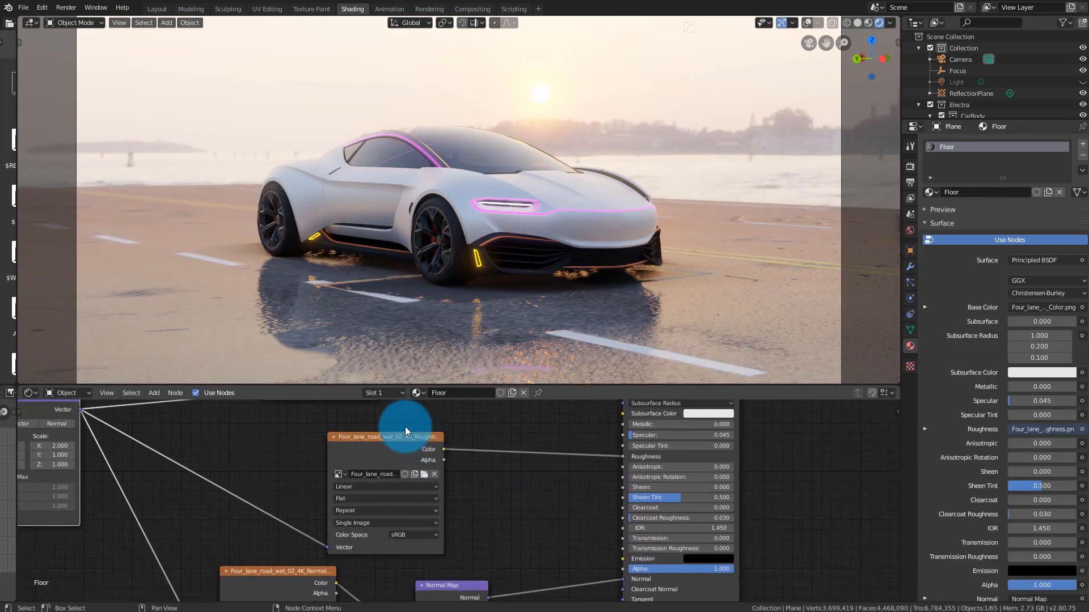
left_click_drag(404, 438, 310, 434)
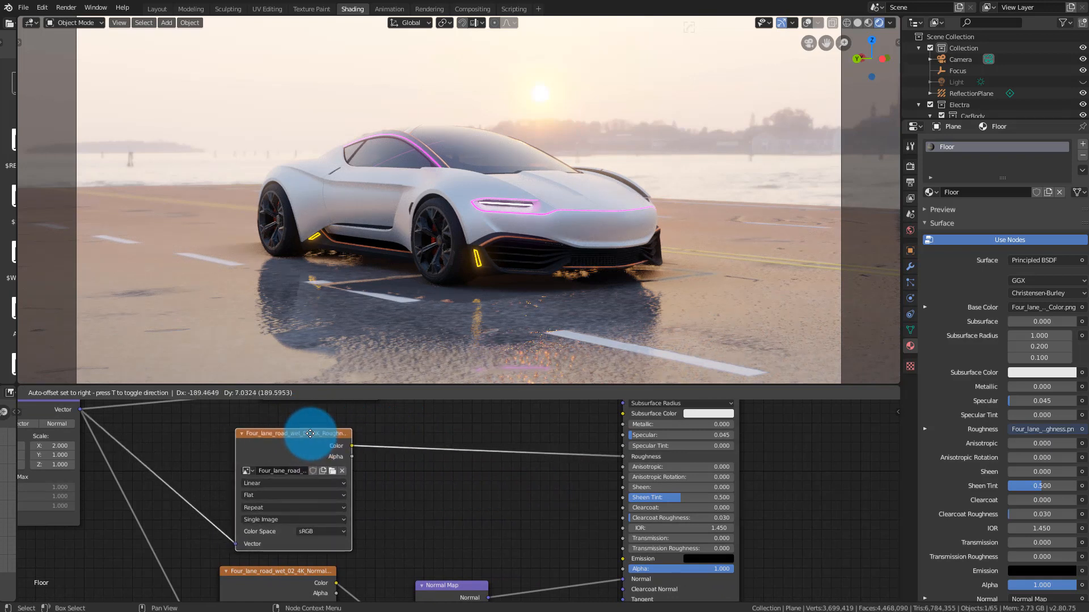
left_click_drag(311, 434, 311, 434)
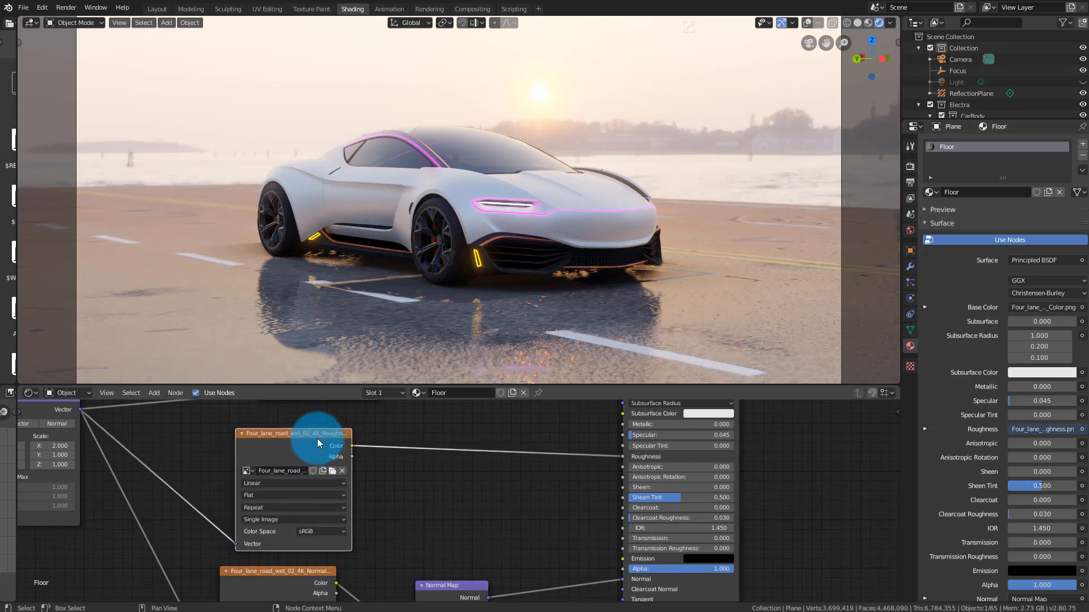
scroll(403, 484, "down", 6)
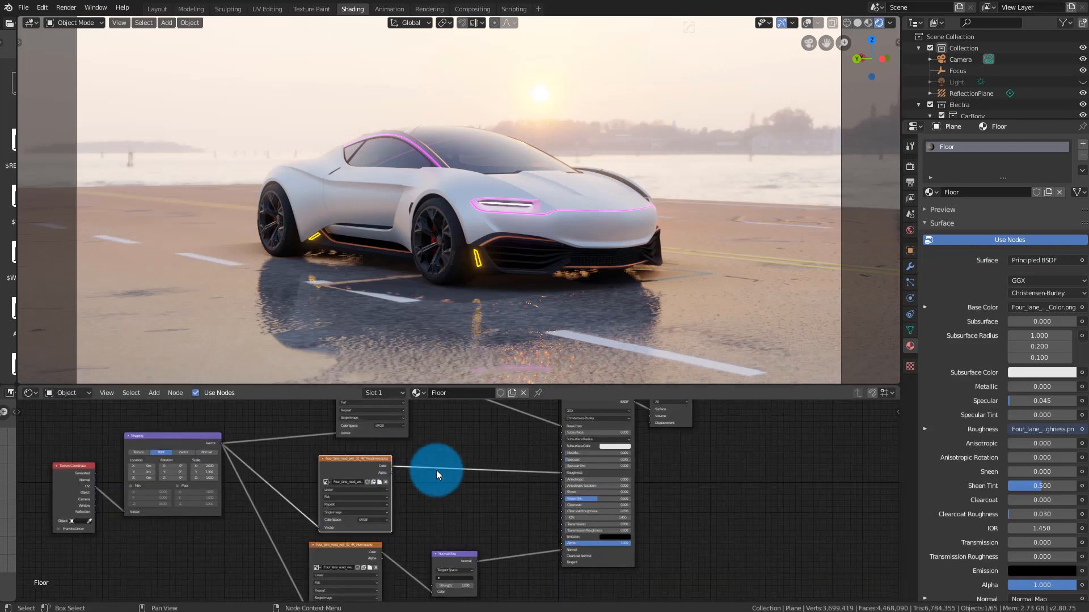
scroll(457, 264, "down", 3)
- Reframe the camera to a slightly wider front three-quarter shot of the whole car and its road reflection
scroll(486, 213, "up", 4)
middle_click_drag(487, 214, 448, 187)
scroll(435, 191, "up", 2)
scroll(434, 191, "down", 1)
scroll(421, 190, "down", 4)
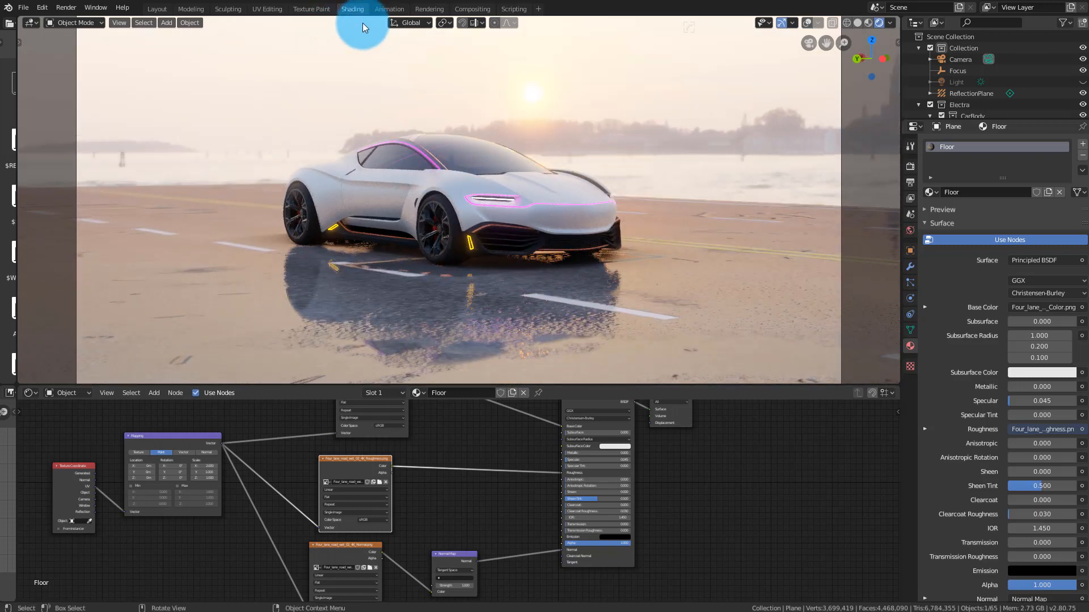
- Switch to the Animation workspace and set up an enlarged camera viewport with overlays hidden and rendered shading
left_click(397, 10)
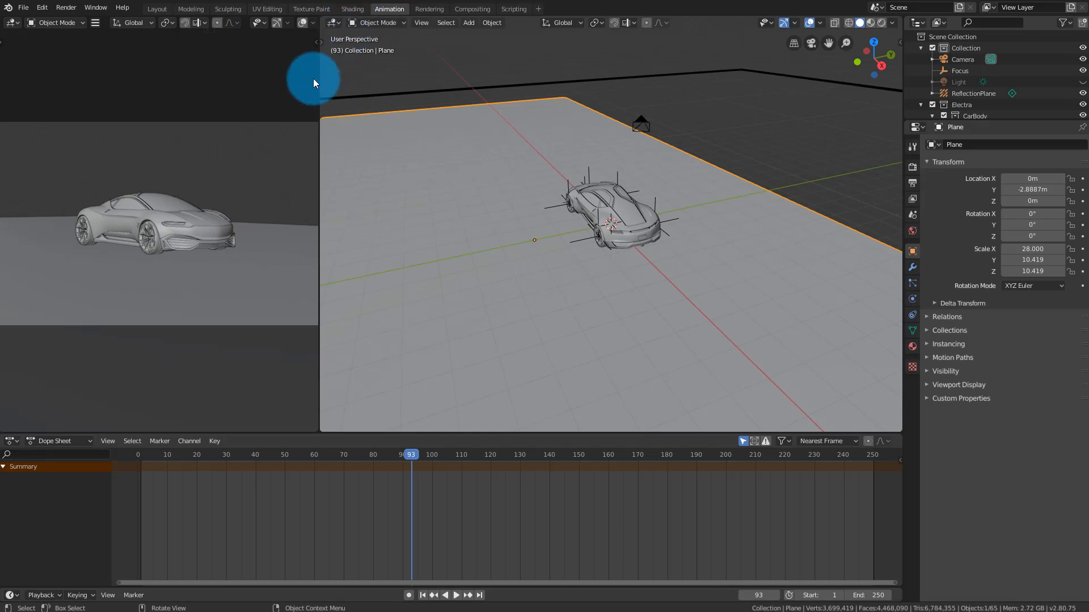
left_click_drag(318, 77, 49, 107)
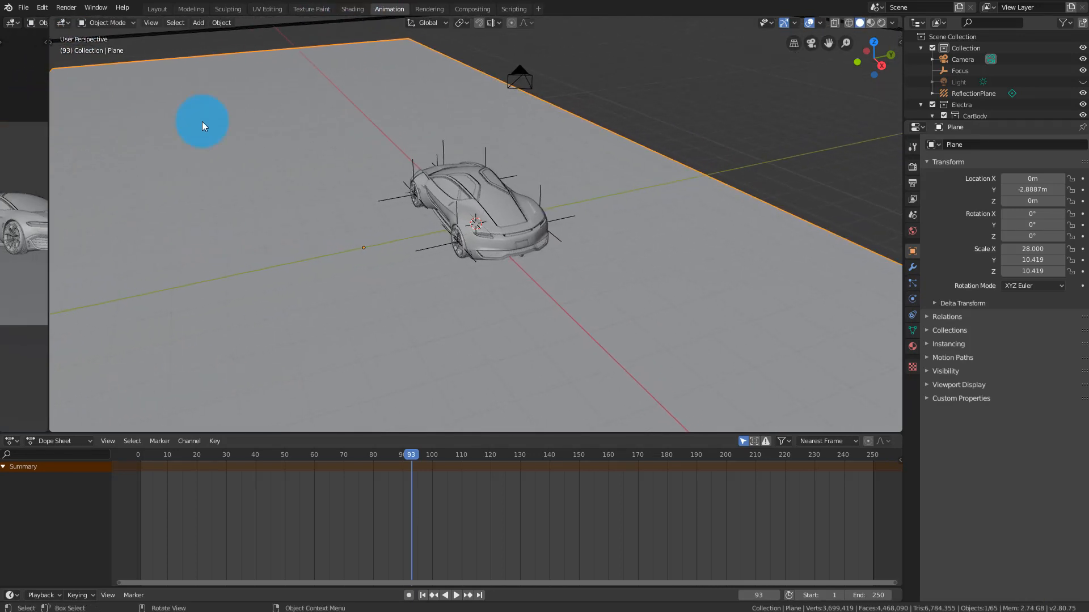
key("KP_0")
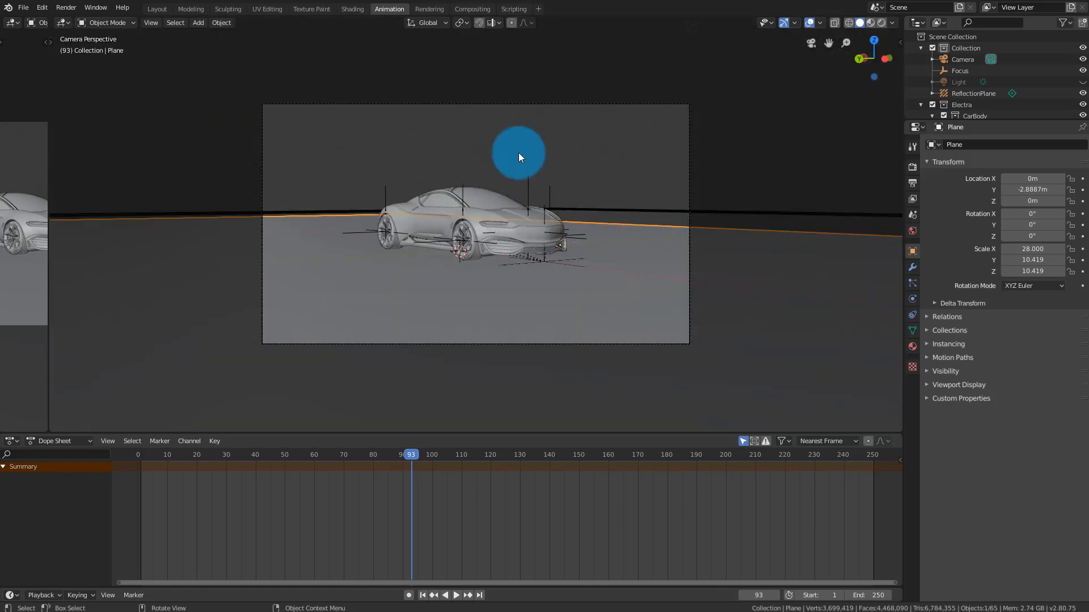
left_click(809, 25)
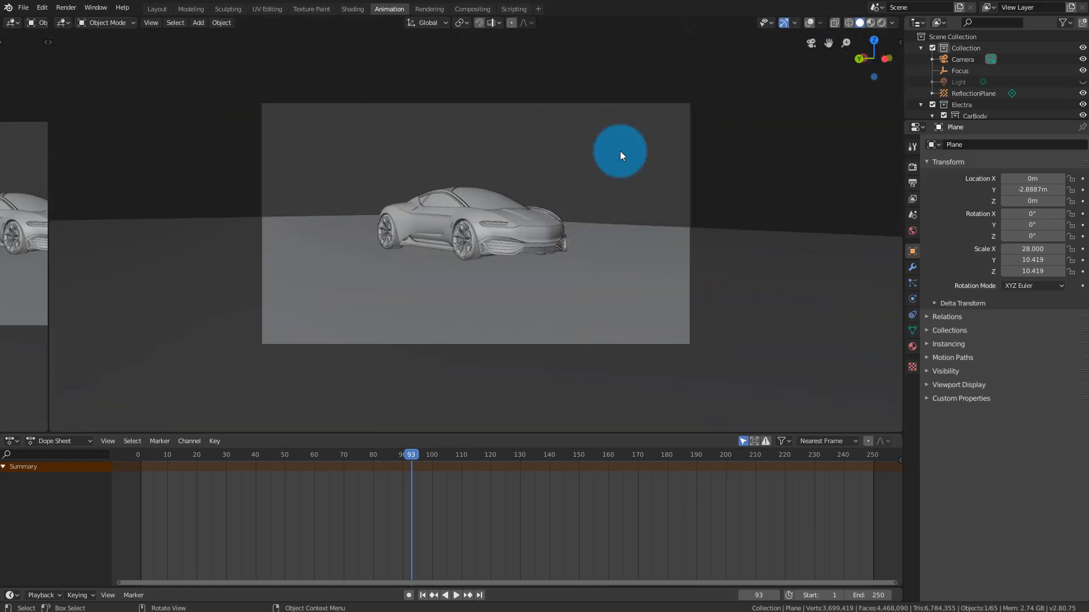
key("Home")
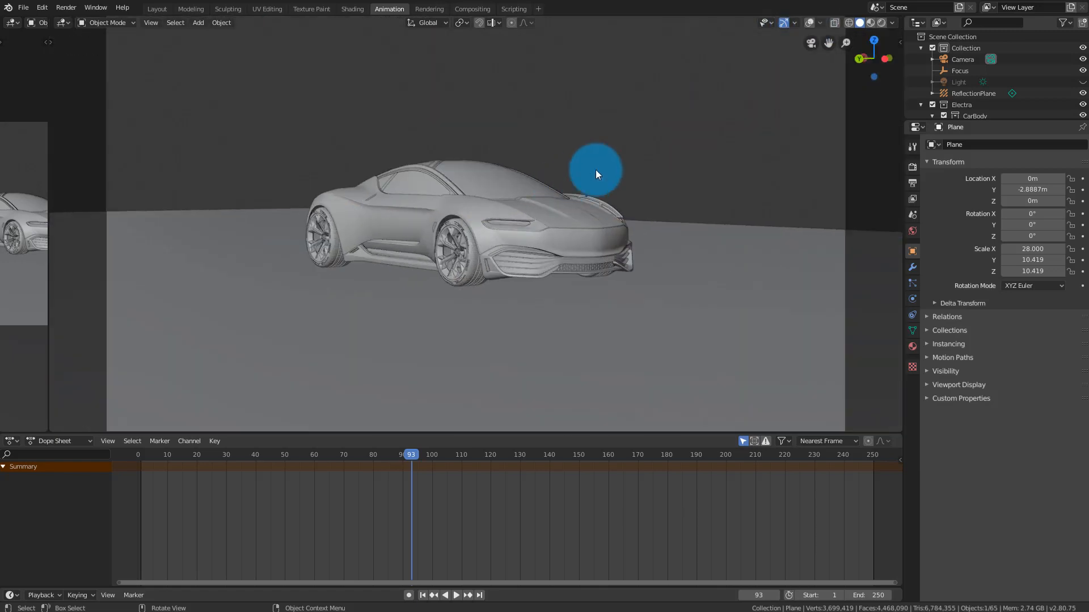
left_click(881, 23)
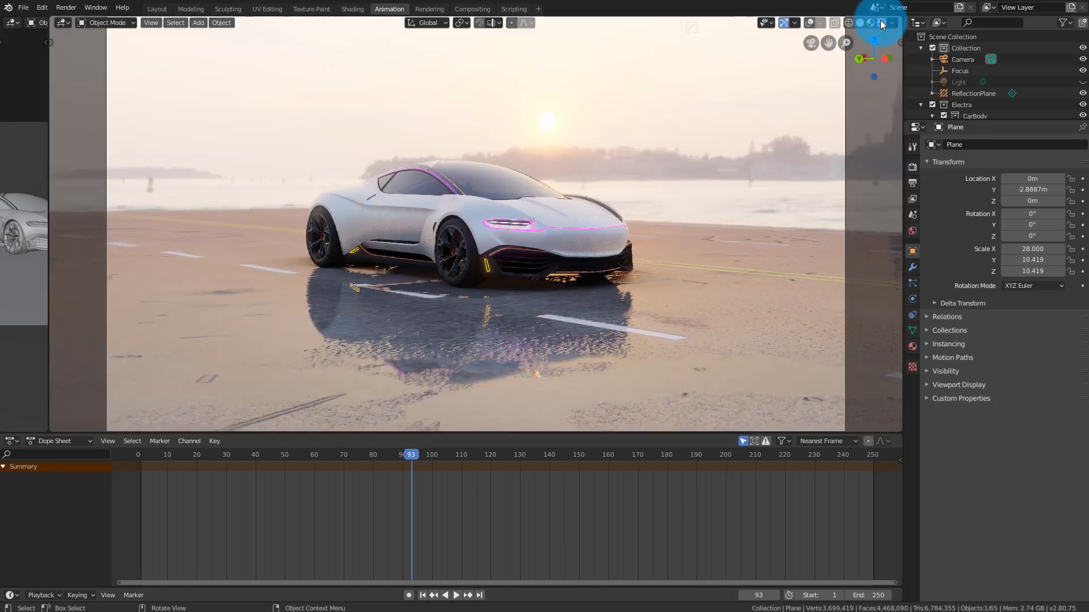
- Enable Lock Camera to View for the enlarged viewport
key("n")
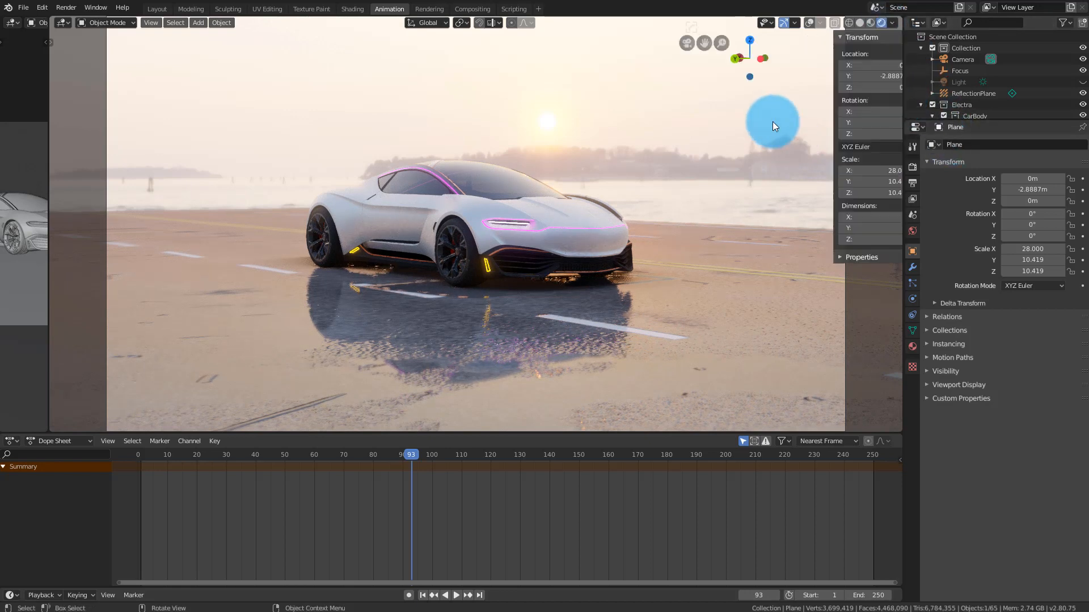
left_click(894, 85)
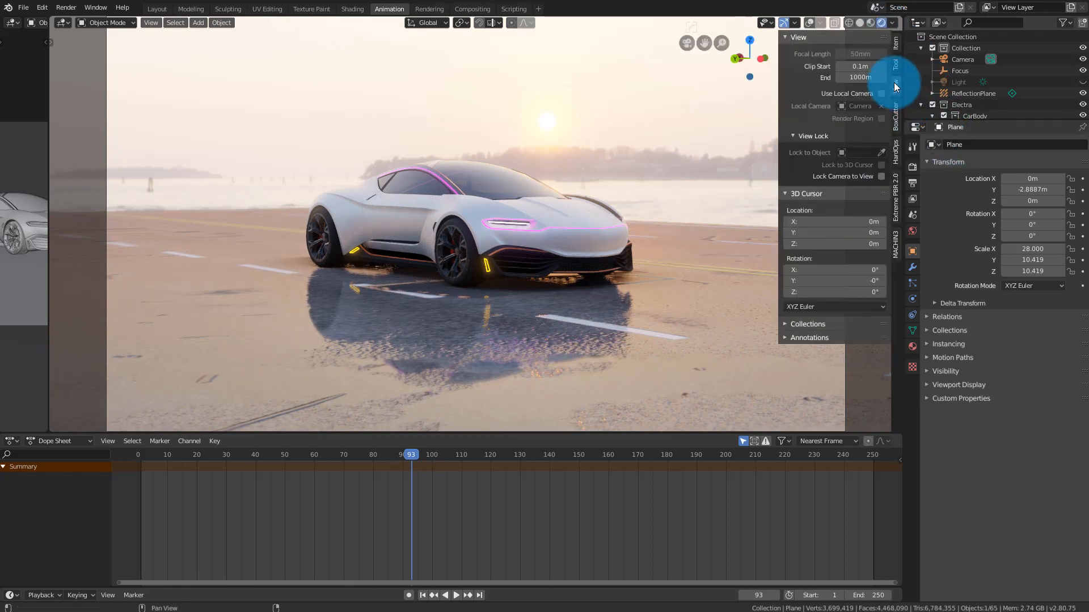
left_click(882, 177)
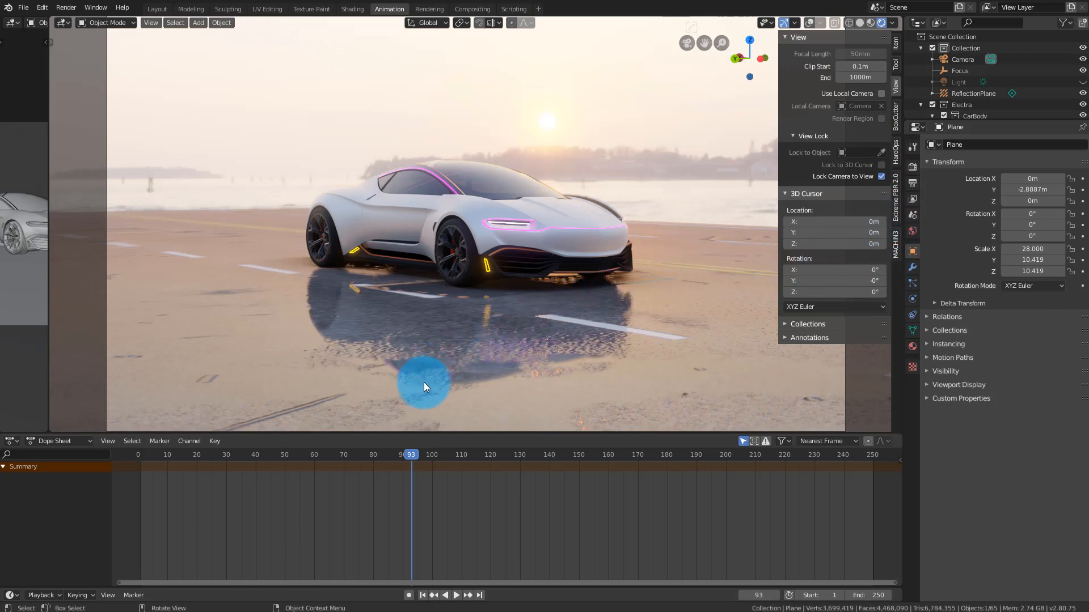
- Set the current frame to 0 and select the camera in the viewport
key("shift+ctrl+space")
key("Escape")
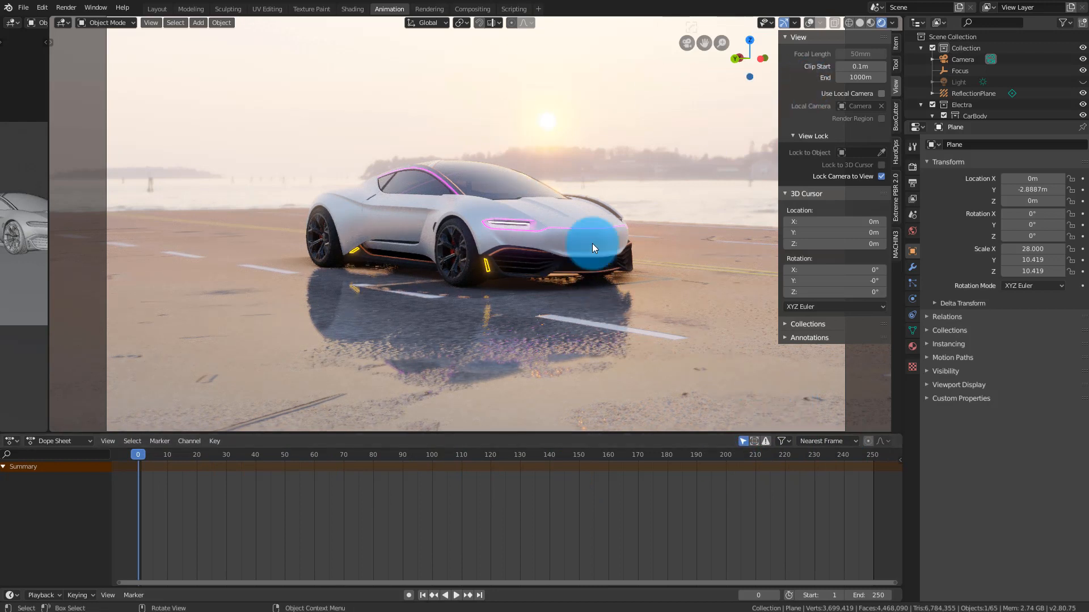
key("n")
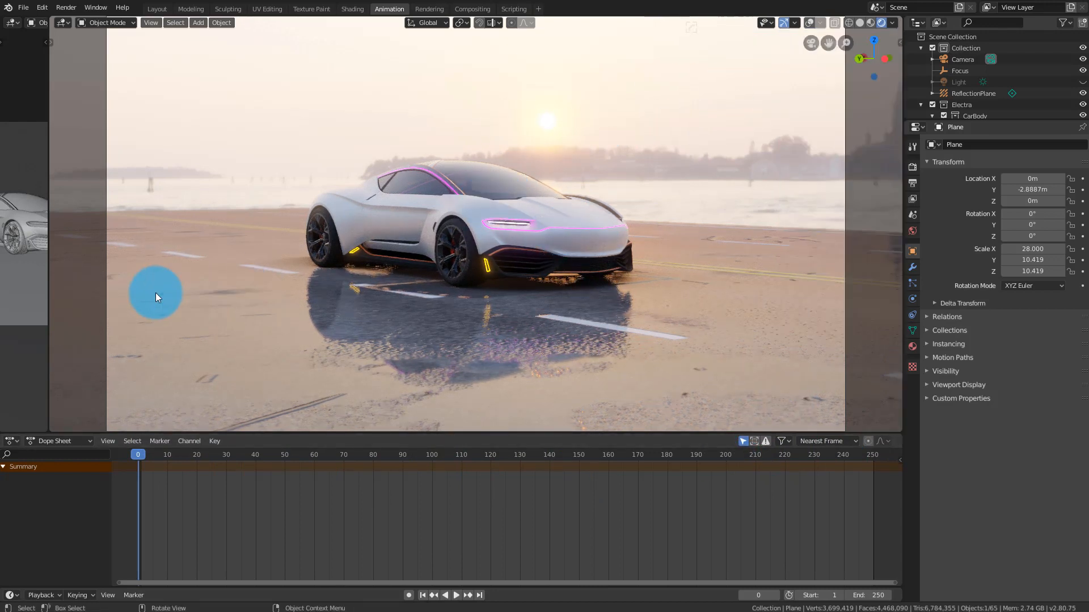
left_click(107, 291)
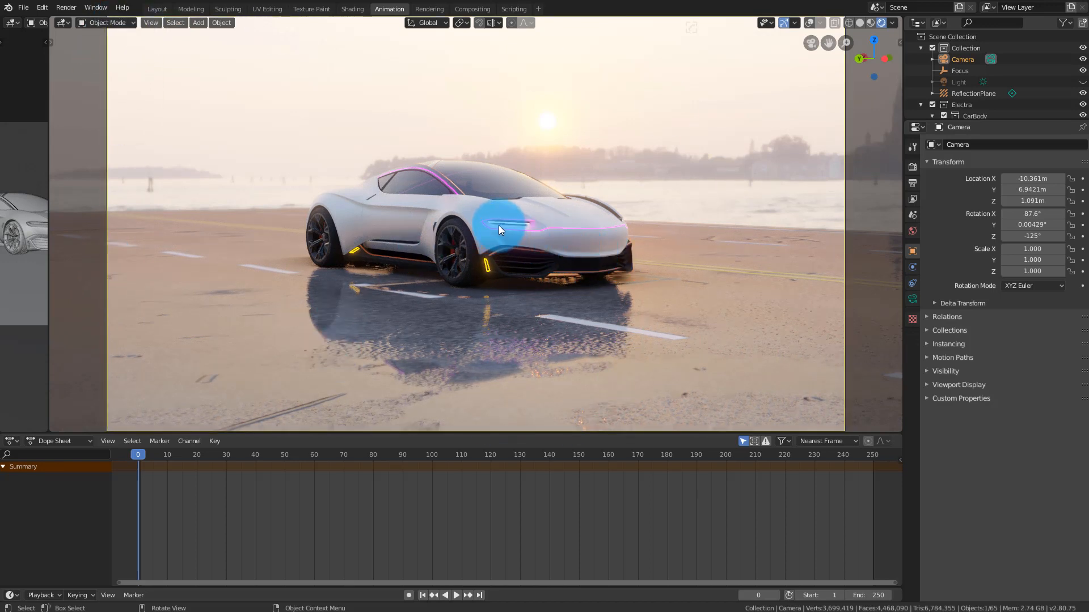
- Insert a LocRot keyframe for the camera at frame 0
key("i")
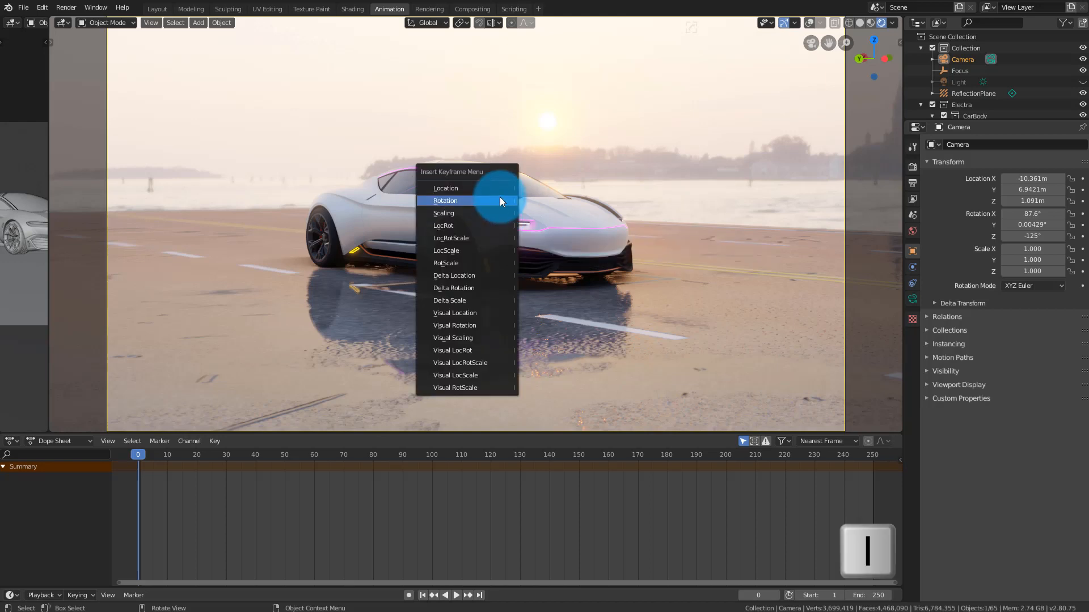
left_click(501, 225)
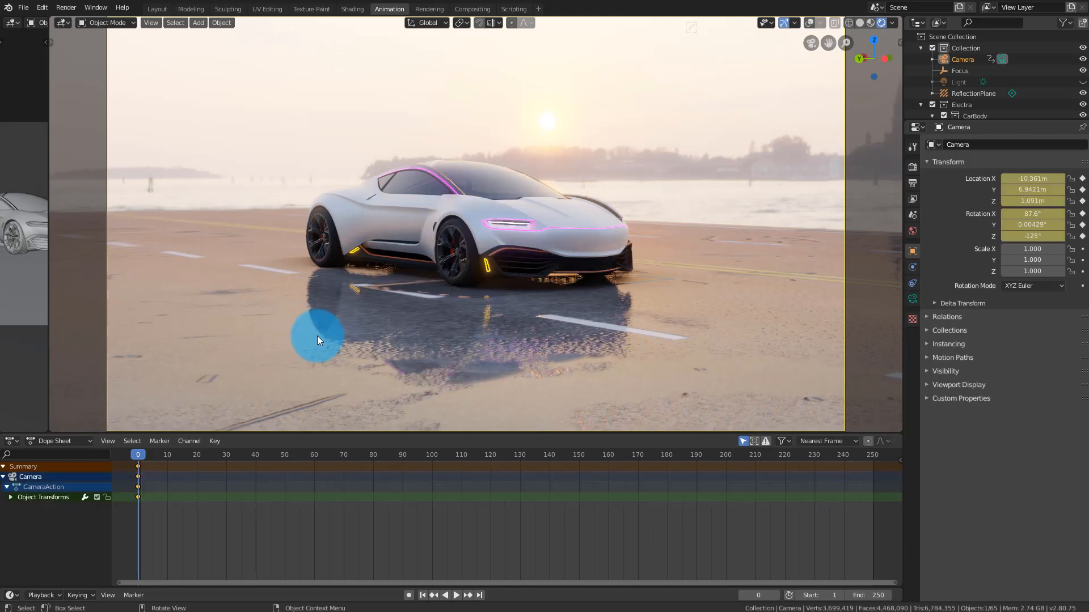
key("space")
- At frame 250, bring the camera closer and lower, to about X -6.05, Y 3.94, Z 0.47 m, and insert a LocRot keyframe
left_click_drag(139, 457, 872, 539)
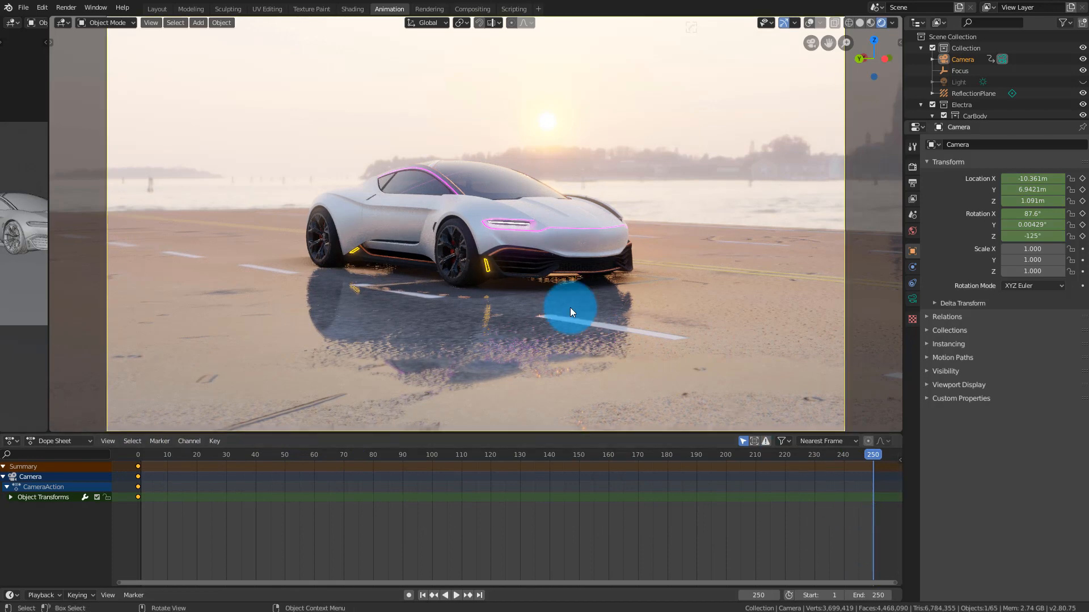
scroll(482, 212, "up", 6)
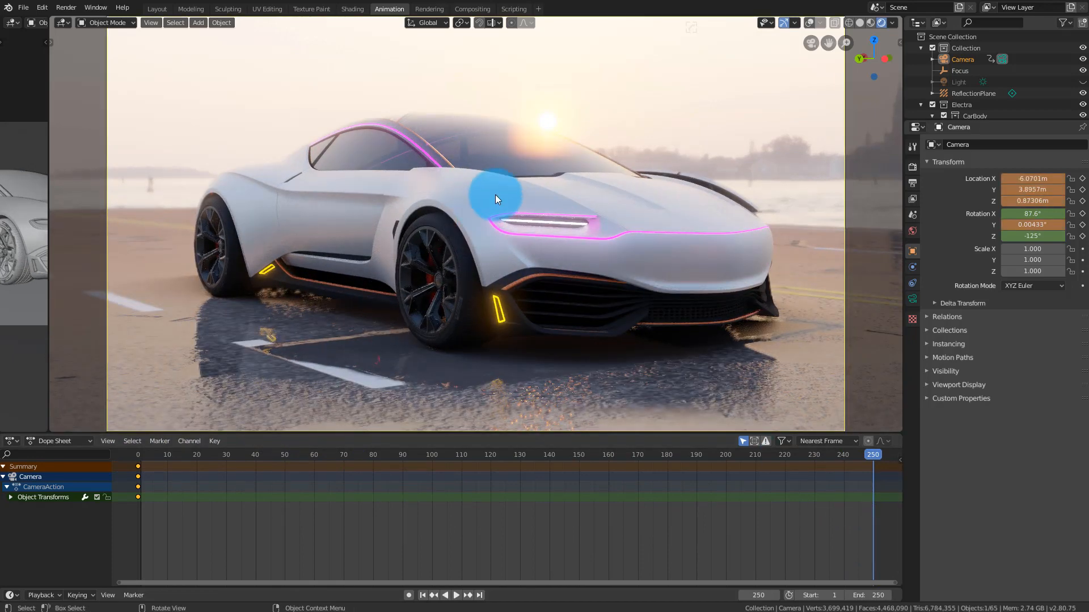
middle_click_drag(495, 195, 506, 183)
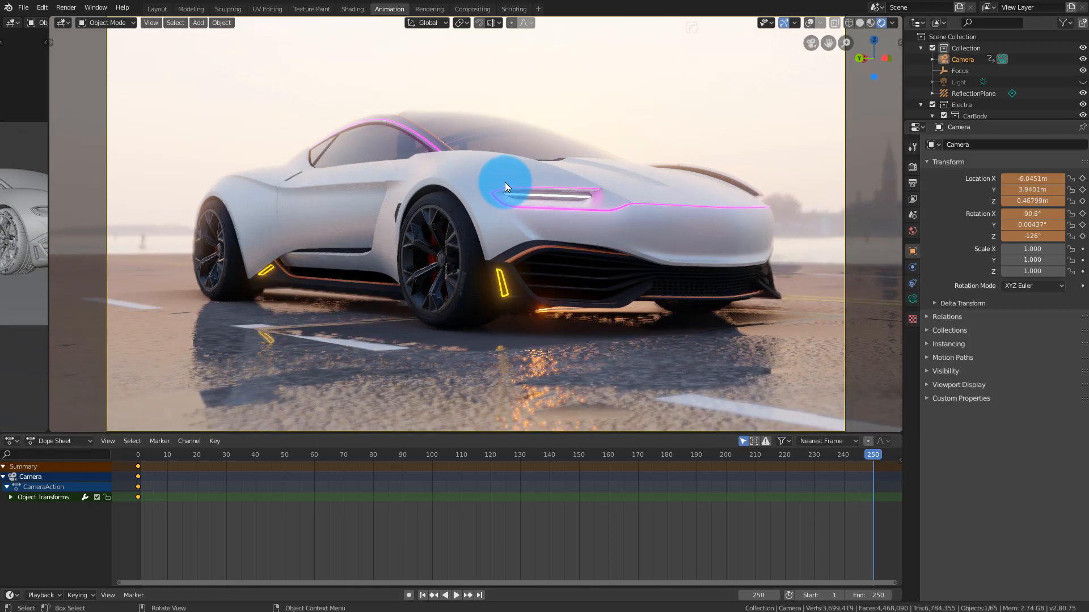
key("i")
left_click(505, 182)
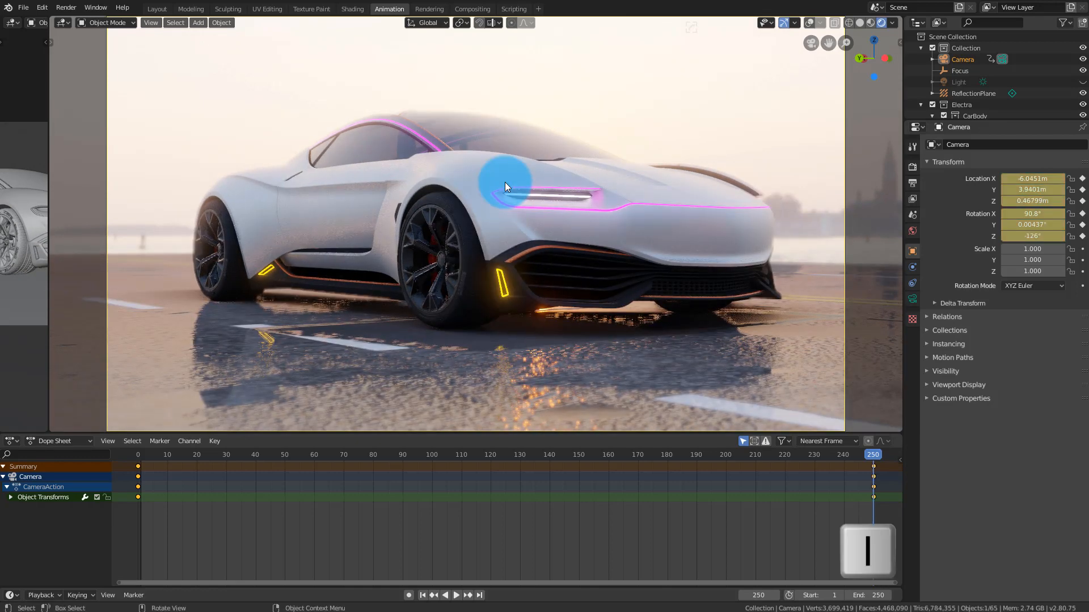
- Play back the camera animation from the beginning
left_click_drag(870, 458, 892, 447)
key("space")
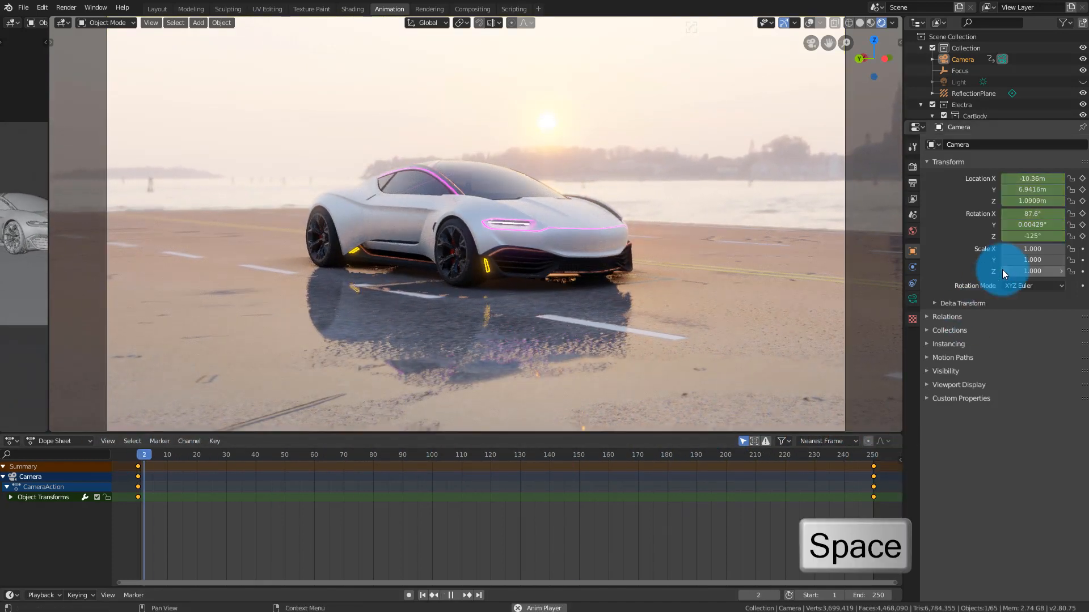
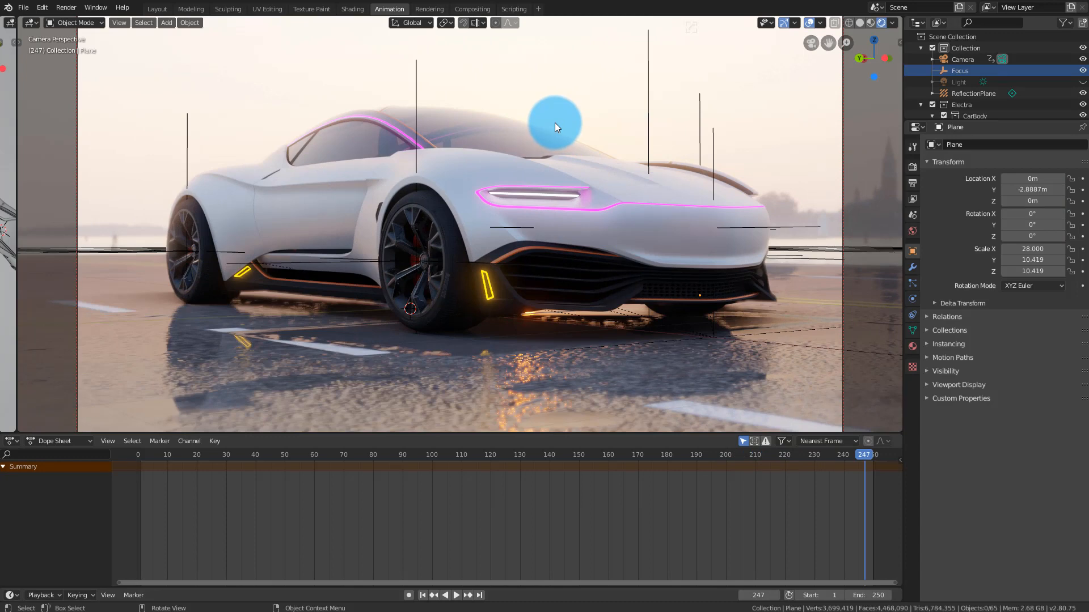
- Play the animation to frame 53, stop it there and select the Focus empty at the car's front
left_click(556, 123)
key("space")
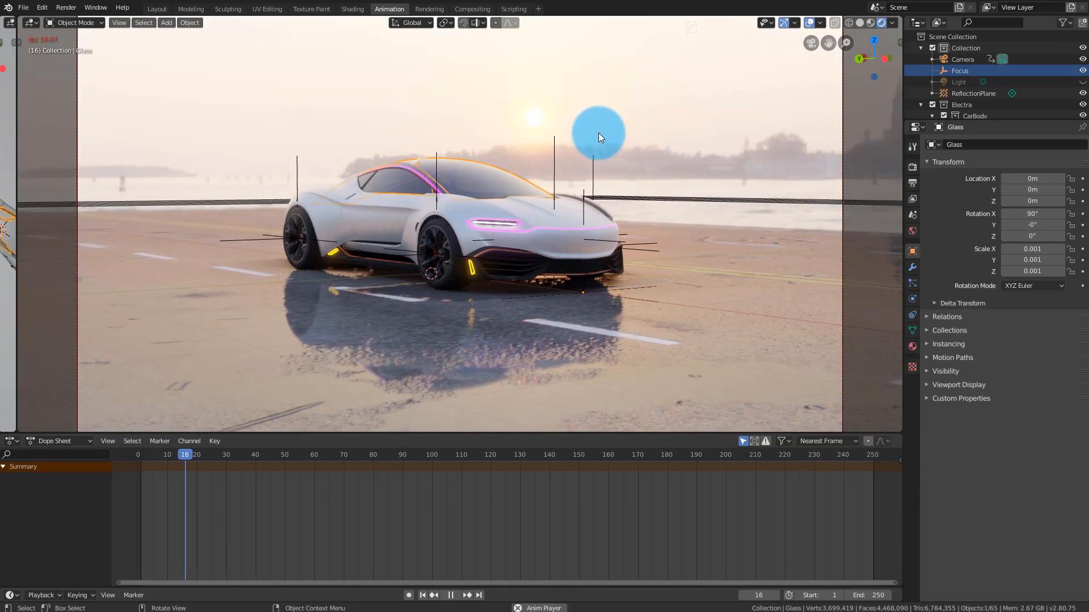
left_click(558, 170)
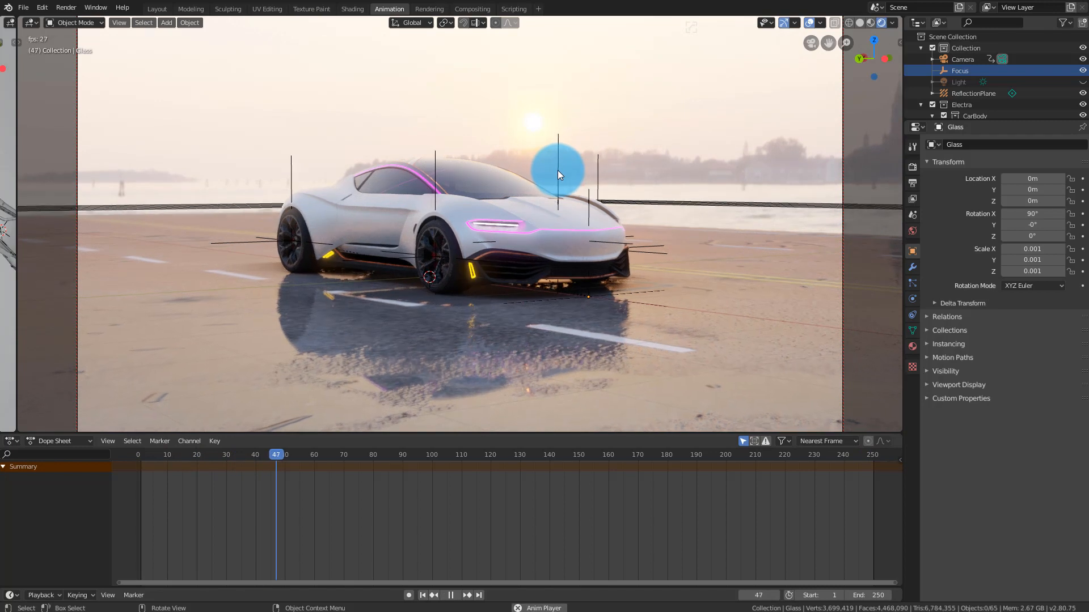
key("space")
left_click(560, 172)
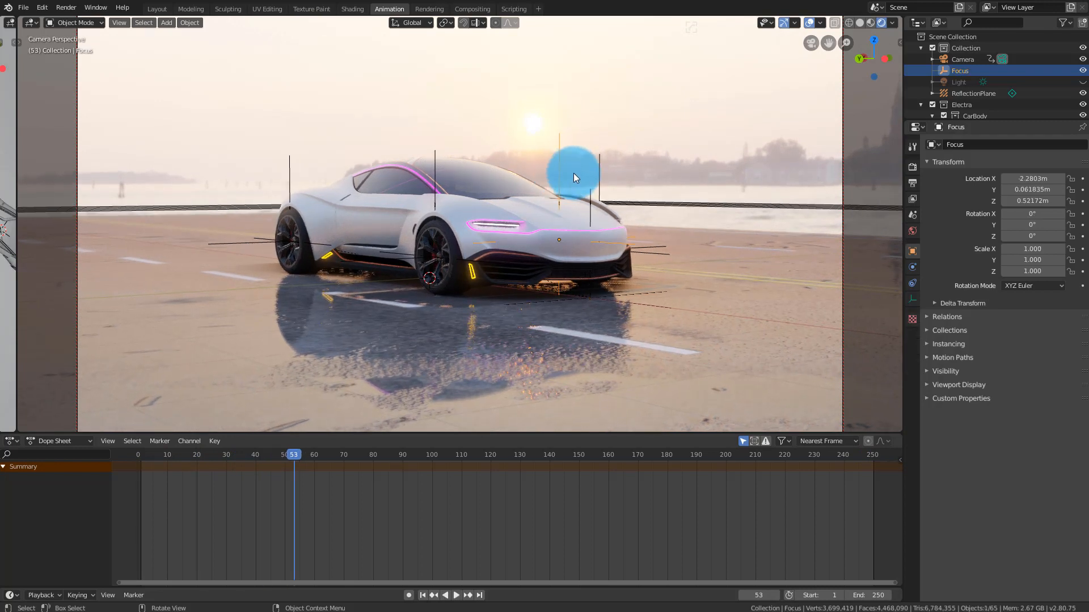
- Try moving the Focus empty along the global X axis to about X -2.87 m
key("g")
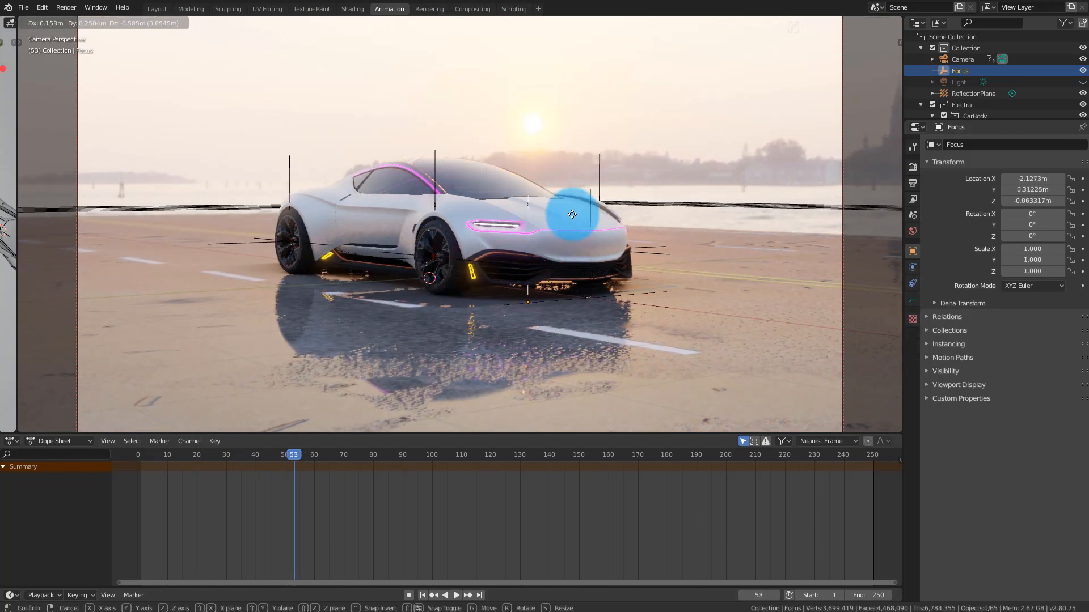
key("y")
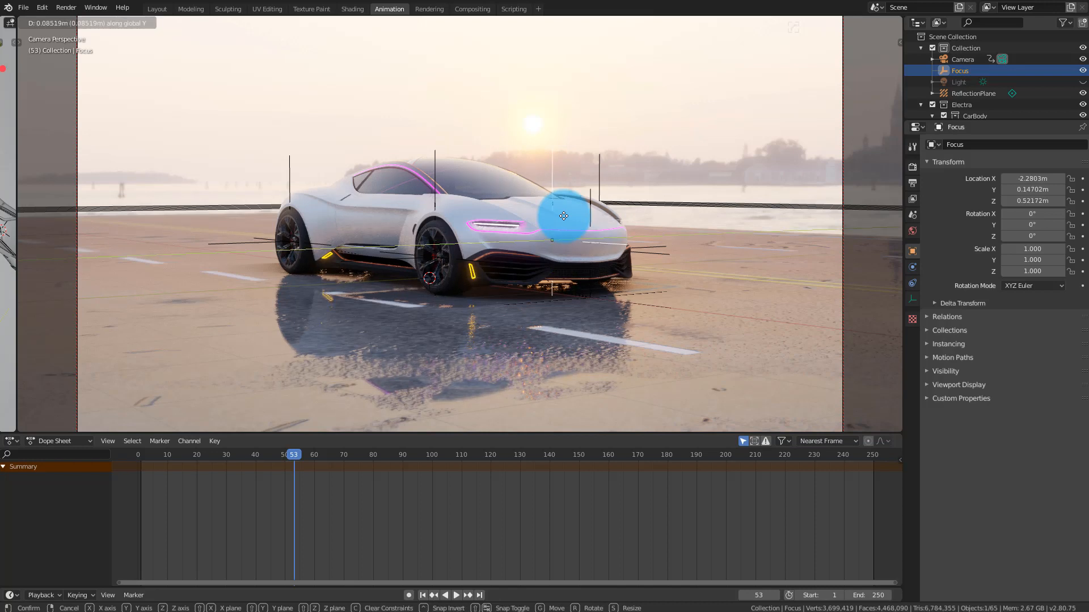
key("x")
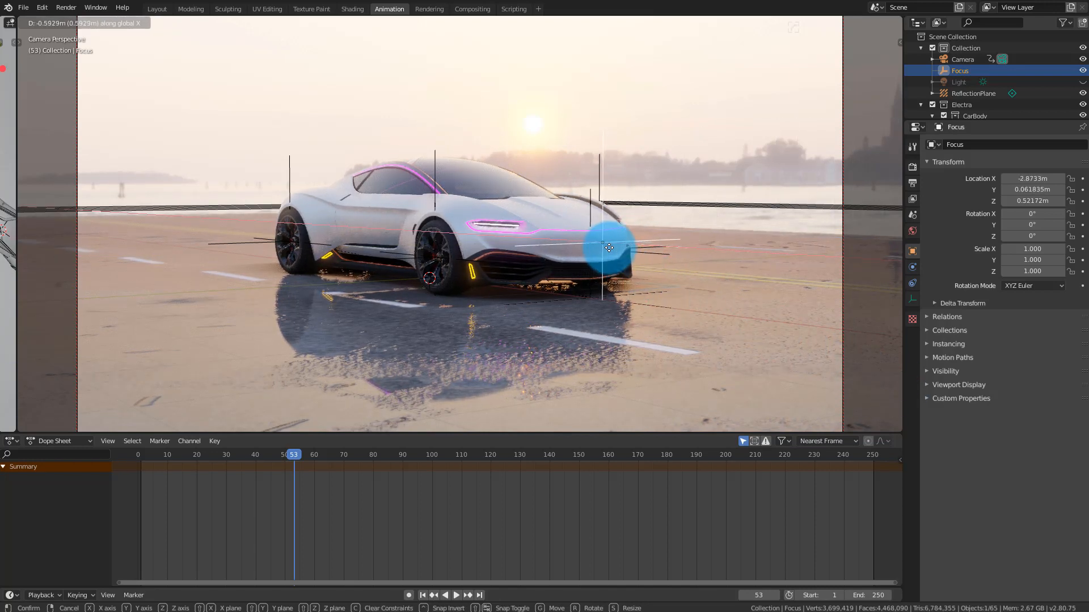
left_click(609, 244)
- Move the Focus empty in an overhead view to just in front of the camera, at about X -7.98, Y 5.04, Z 0.65 m
key("KP_0")
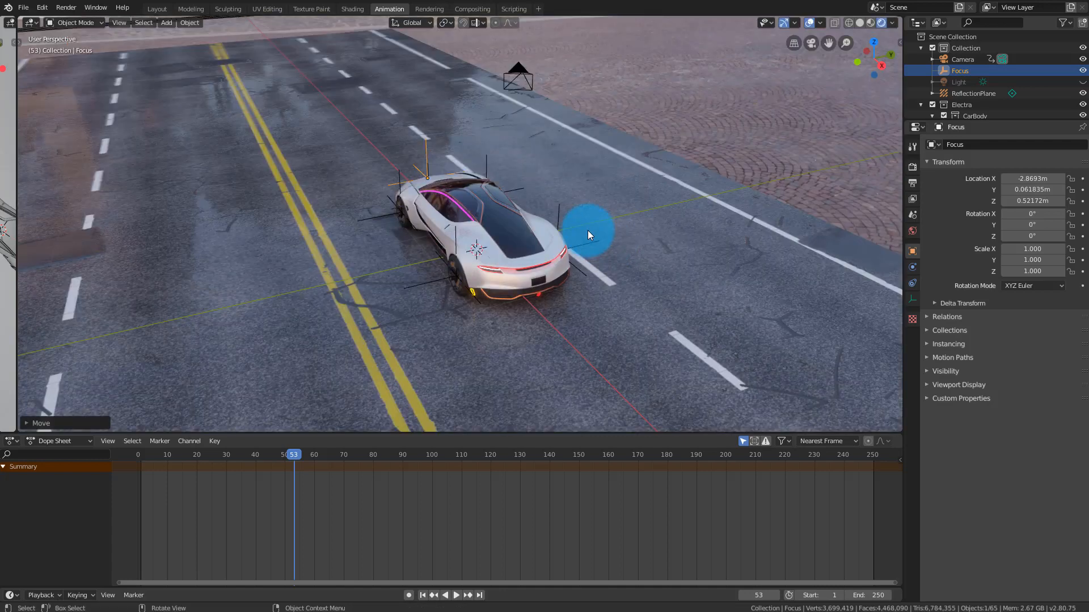
middle_click_drag(588, 231, 532, 324)
key("g")
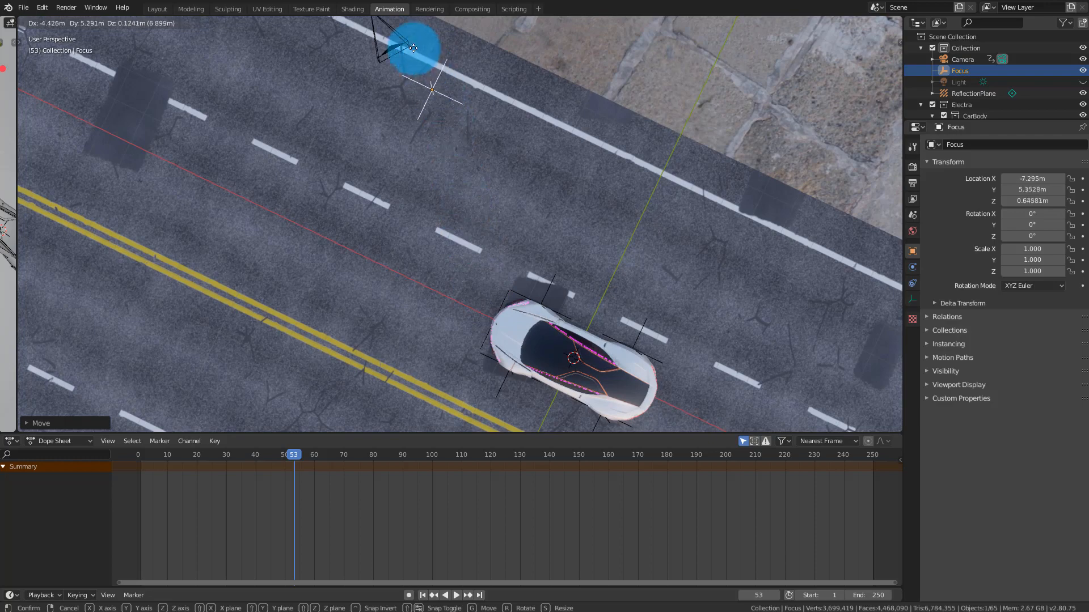
left_click(396, 59)
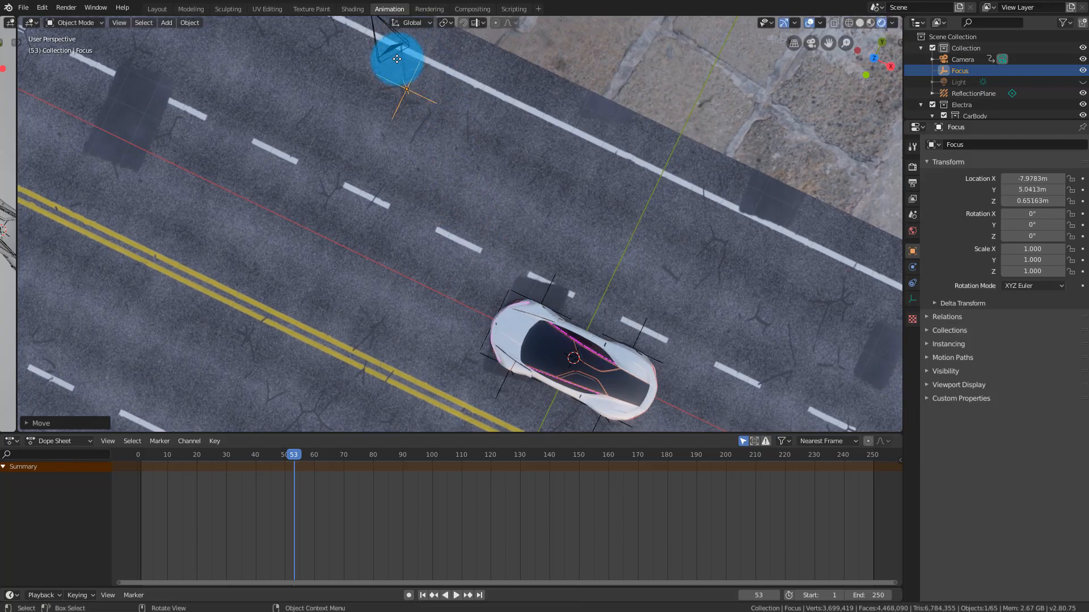
middle_click_drag(389, 50, 608, 32)
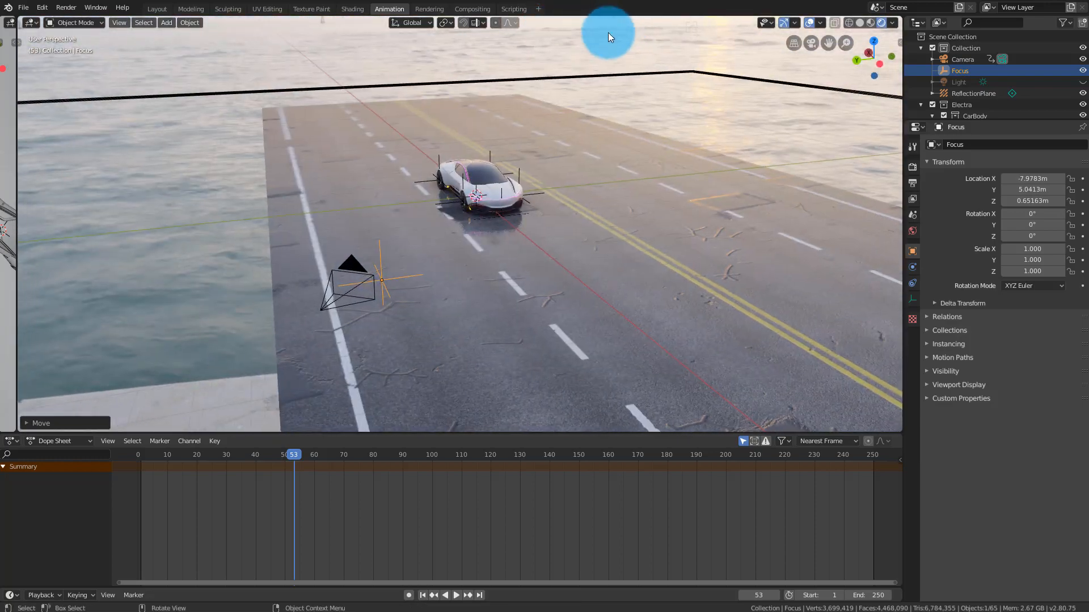
middle_click_drag(410, 123, 464, 146)
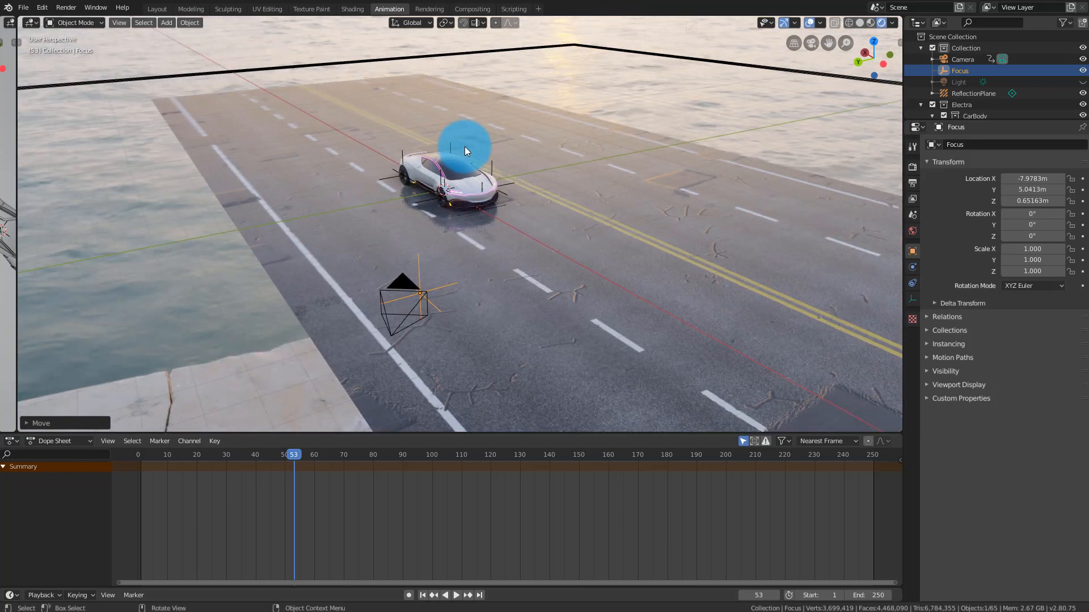
- Play from the start in camera view, stop at frame 75 and insert a Location keyframe for the Focus empty
key("KP_0")
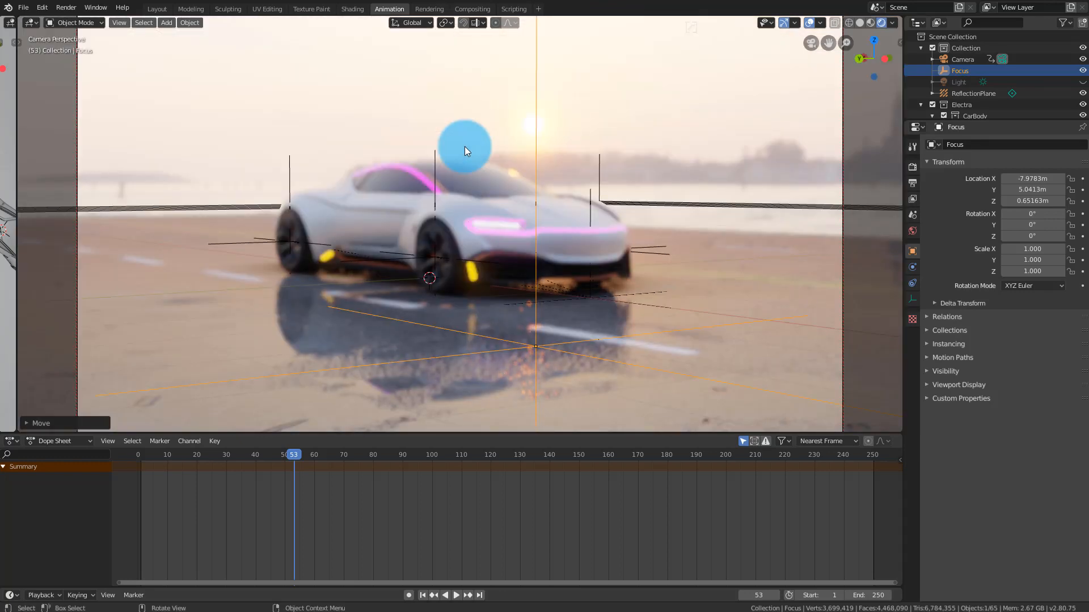
left_click_drag(284, 459, 137, 462)
key("space")
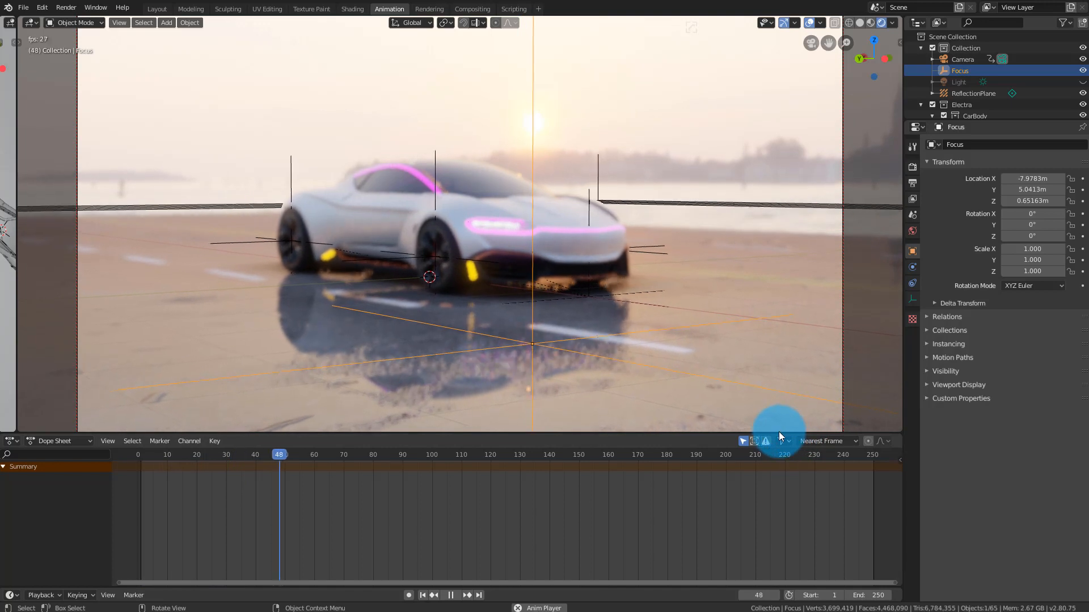
key("space")
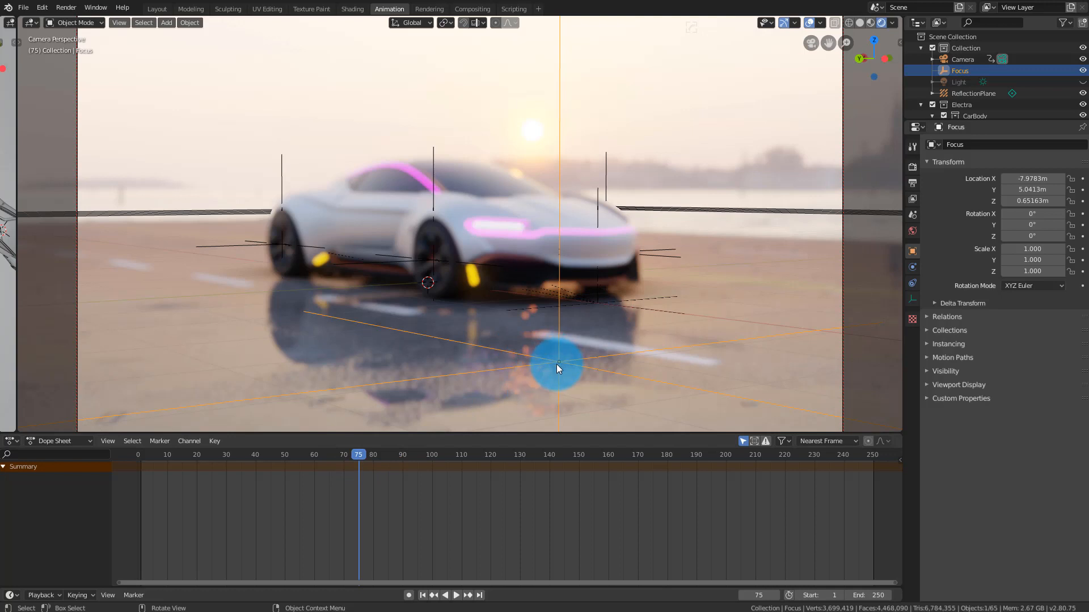
key("i")
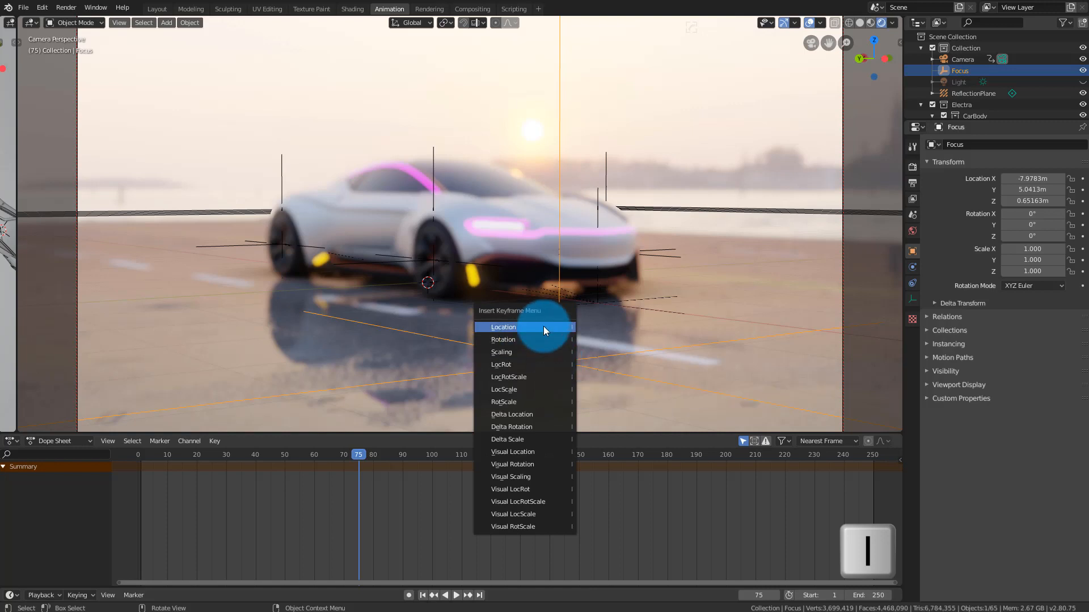
left_click(543, 327)
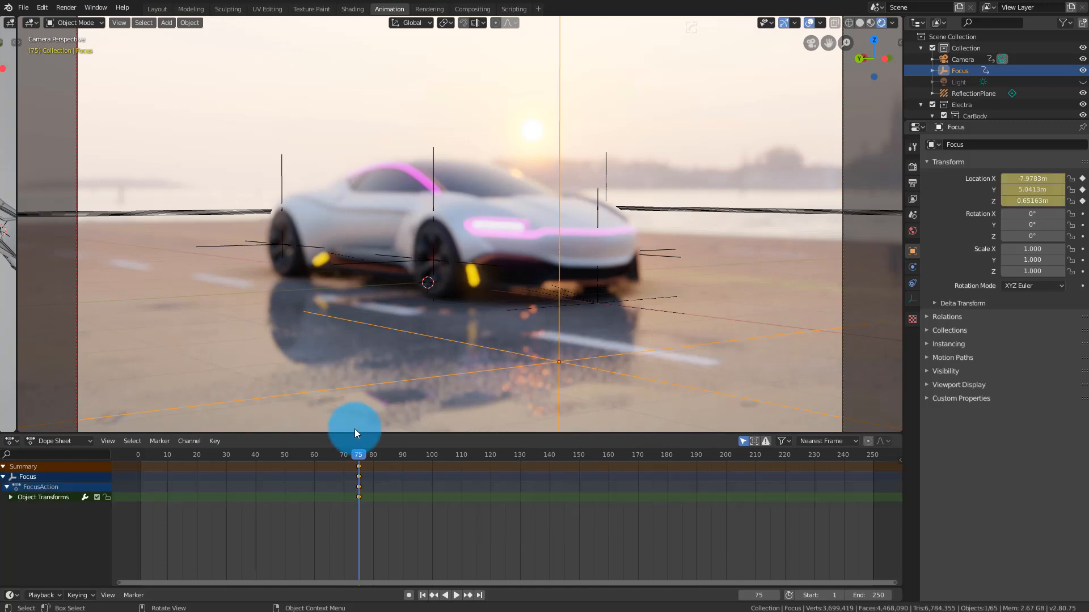
- At frame 89, move the Focus empty behind the car to about X 9.60, Y -6.87 m and insert a Location keyframe
middle_click_drag(400, 324, 590, 272)
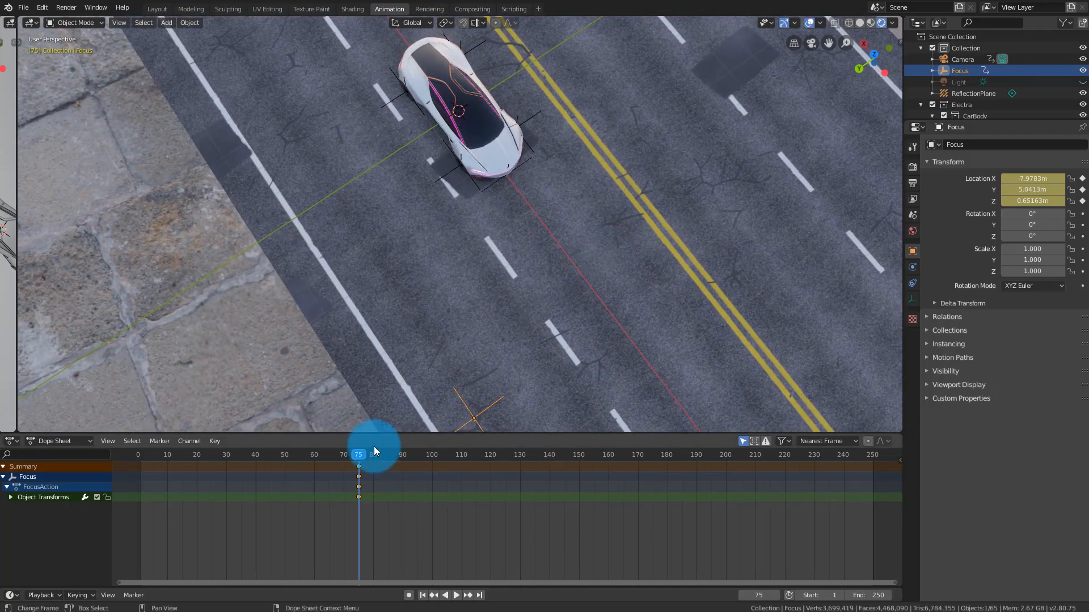
left_click_drag(359, 457, 402, 459)
middle_click_drag(553, 258, 561, 303, "shift")
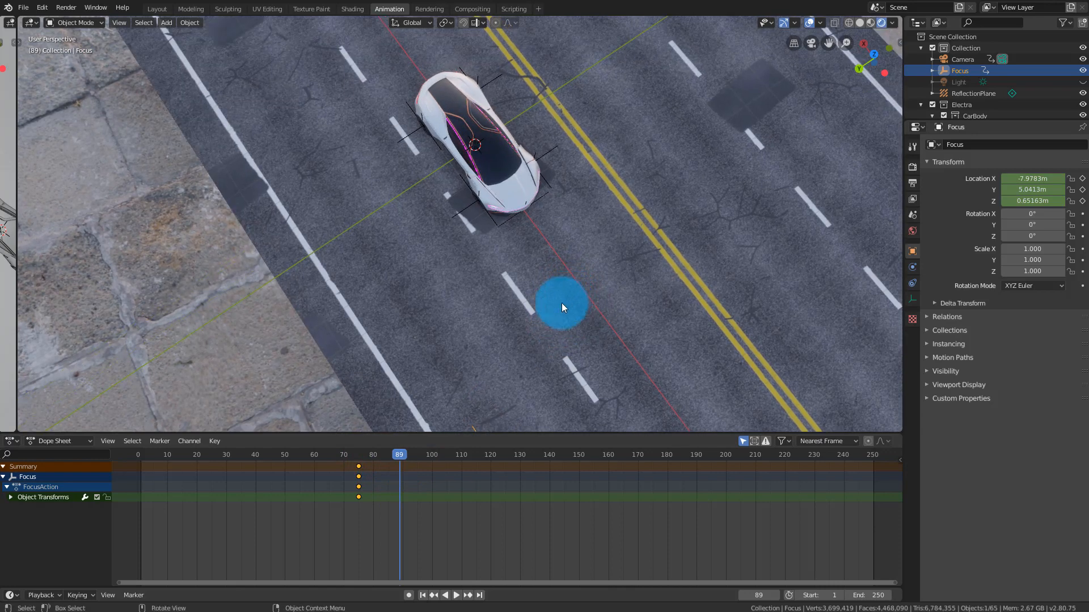
middle_click_drag(514, 340, 508, 247)
scroll(516, 236, "down", 2)
key("g")
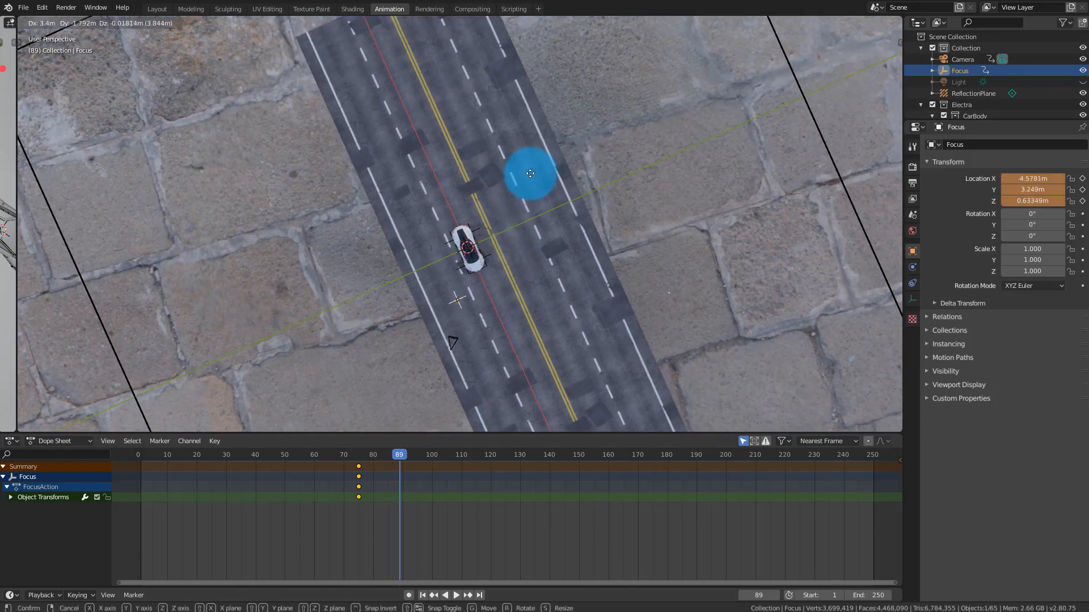
left_click(544, 52)
key("i")
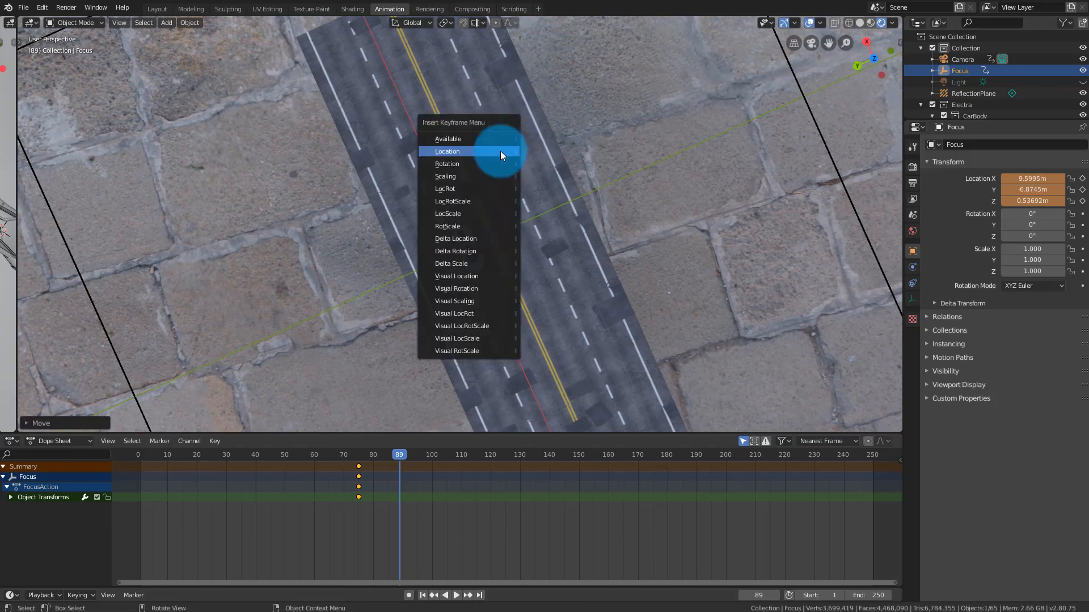
left_click(500, 151)
- At frame 110, move the Focus empty to the car's front at about X -2.30, Y 0.58 m and insert a Location keyframe
left_click_drag(399, 459, 467, 458)
left_click(494, 272)
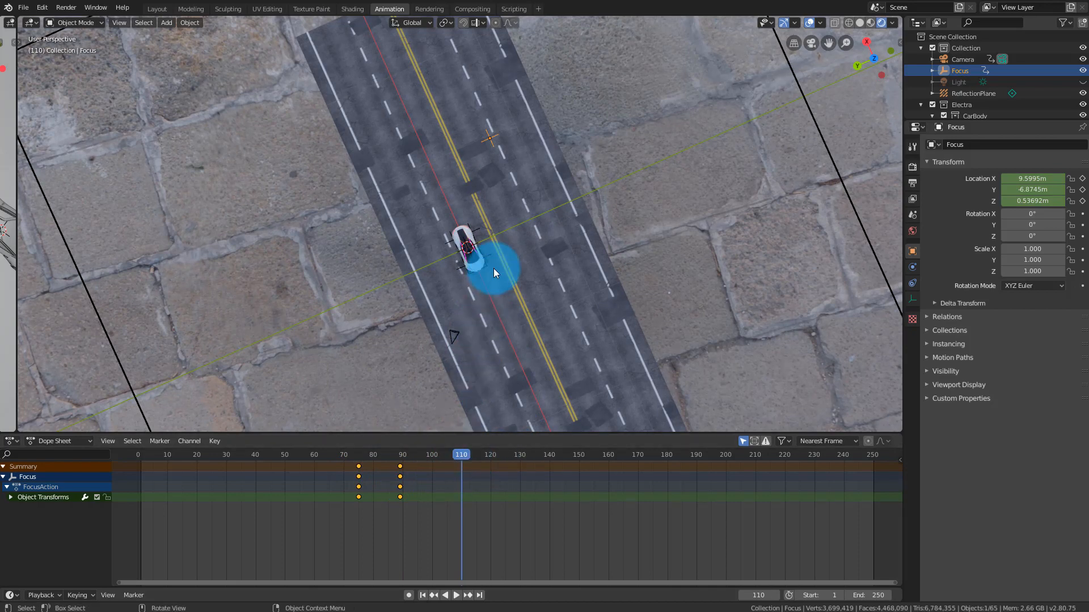
left_click_drag(508, 221, 489, 340)
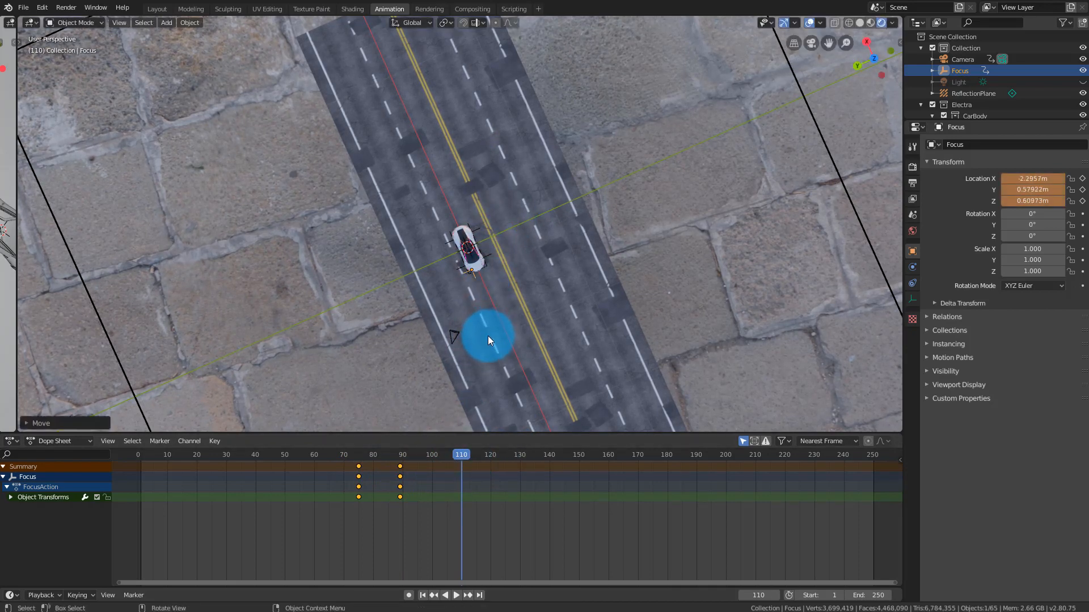
key("i")
left_click(488, 332)
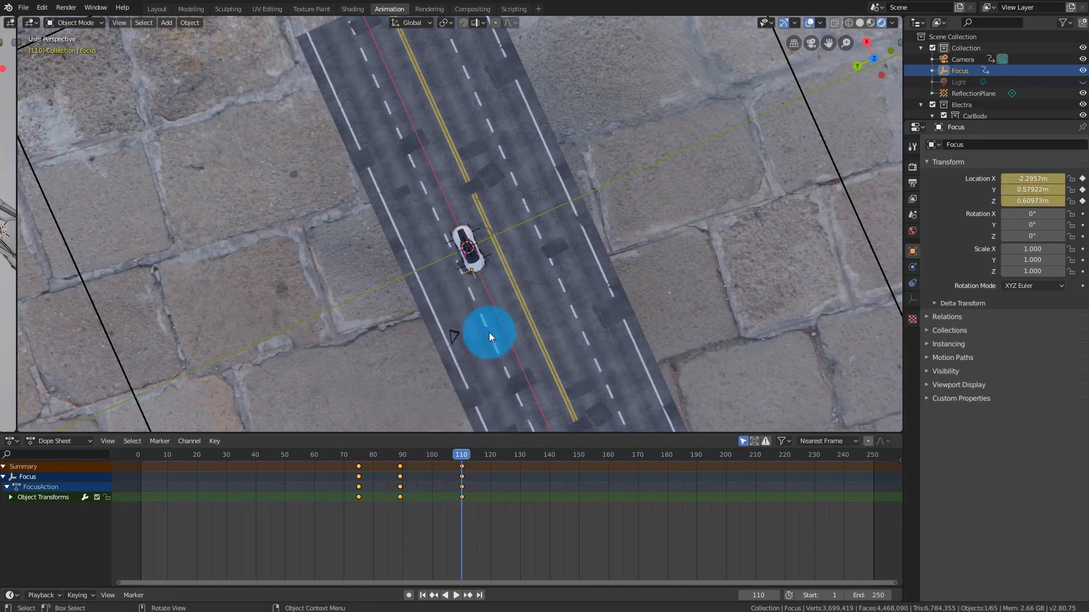
- Check the focus pull through the camera, hide the viewport overlays and play back the animation
key("KP_0")
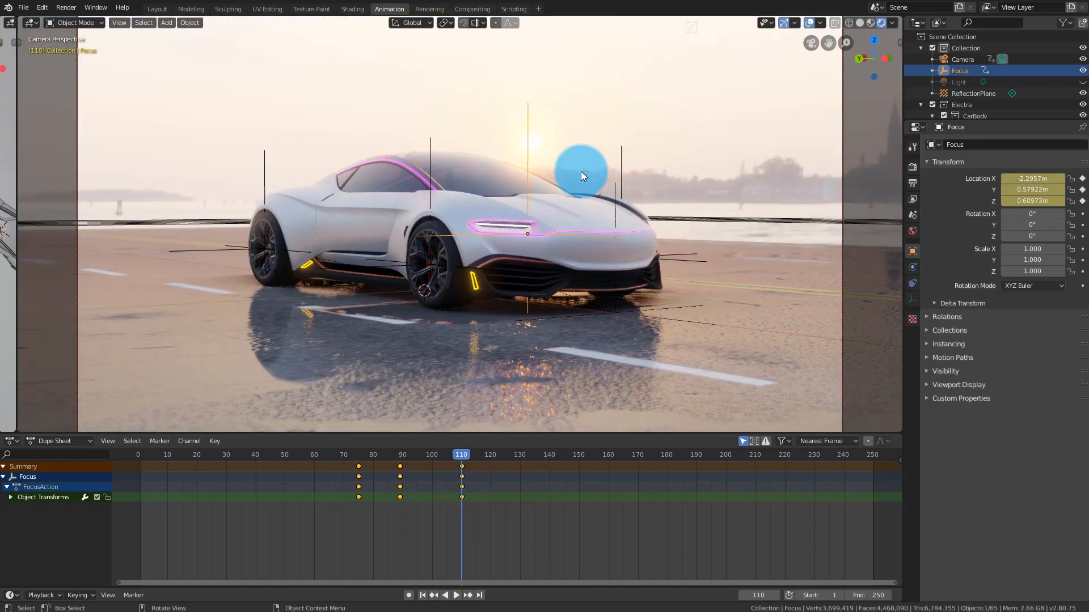
left_click_drag(454, 457, 853, 505)
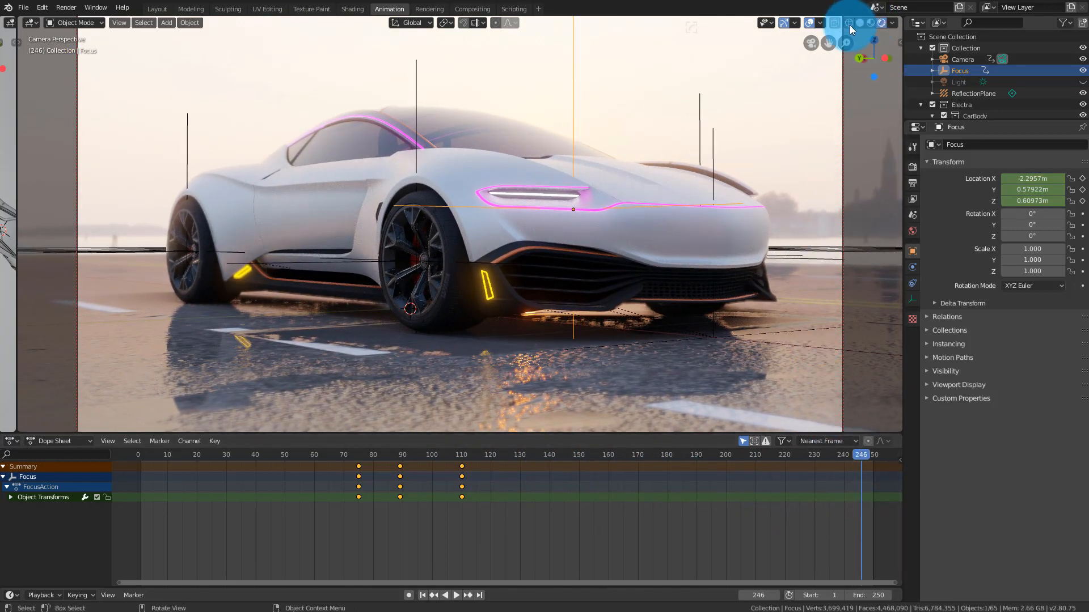
left_click(810, 23)
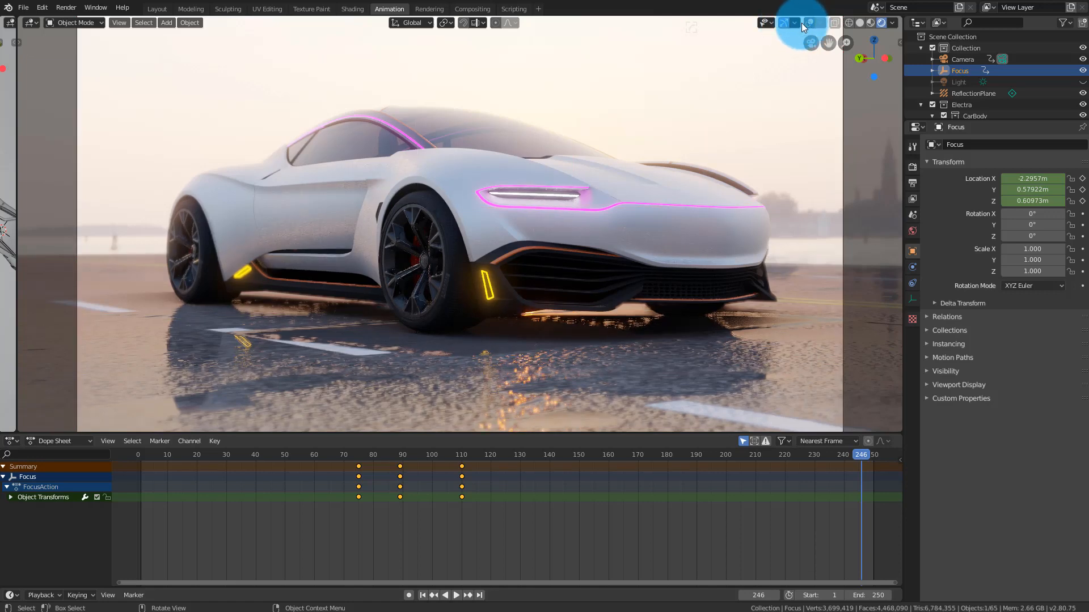
key("space")
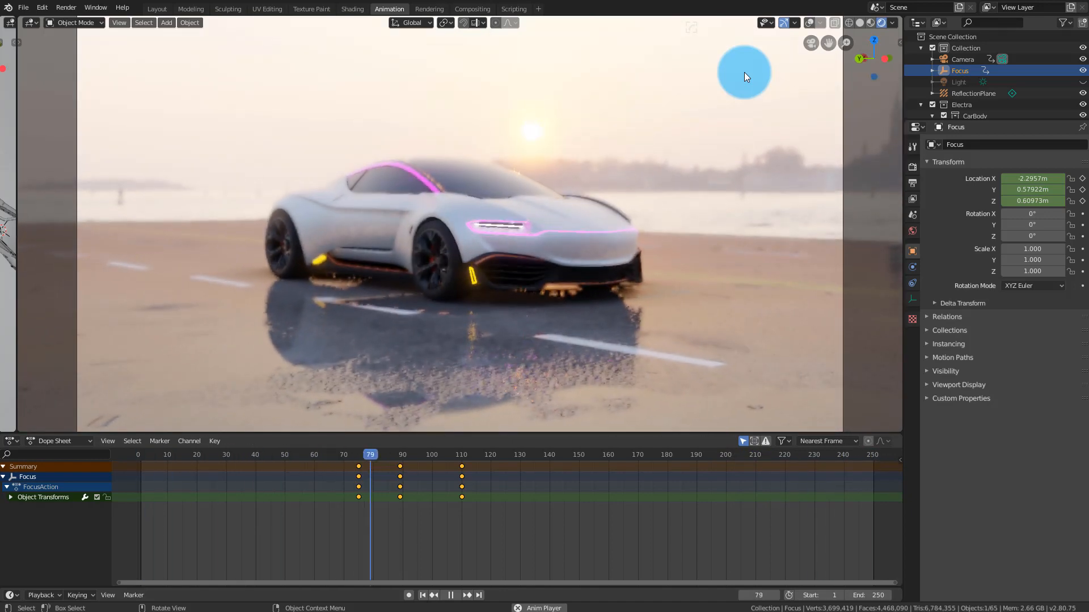
- Stop the playback and delete the Focus empty's middle keyframe at frame 89
key("space")
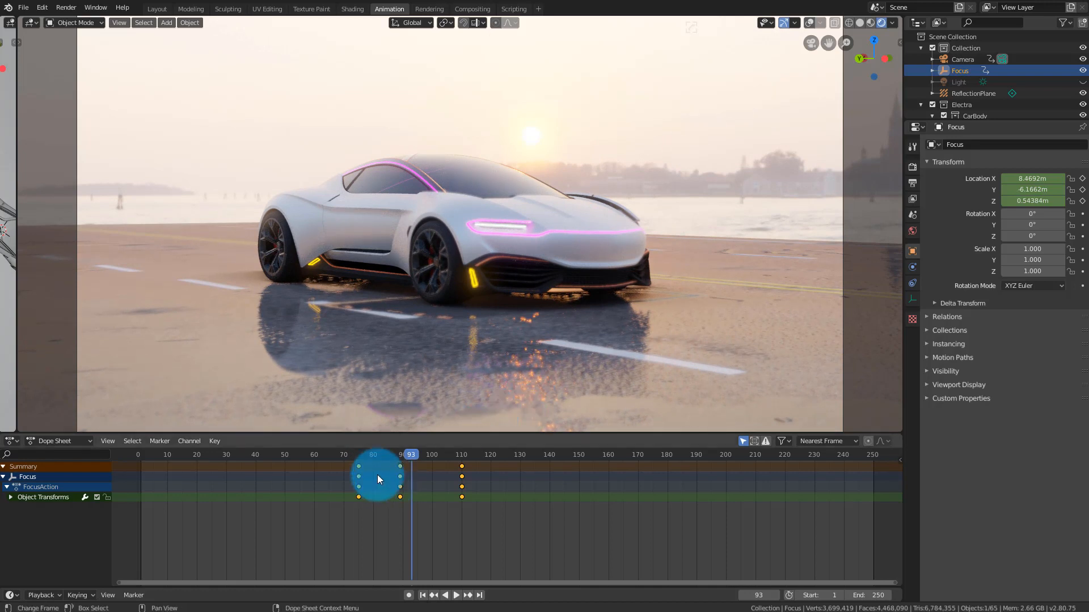
left_click(400, 467)
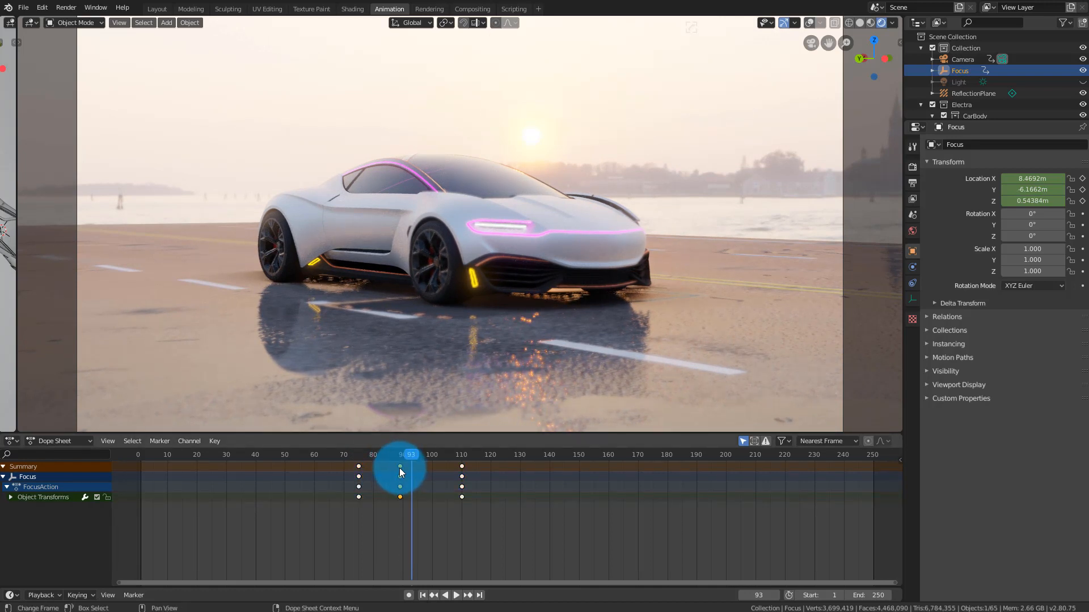
key("x")
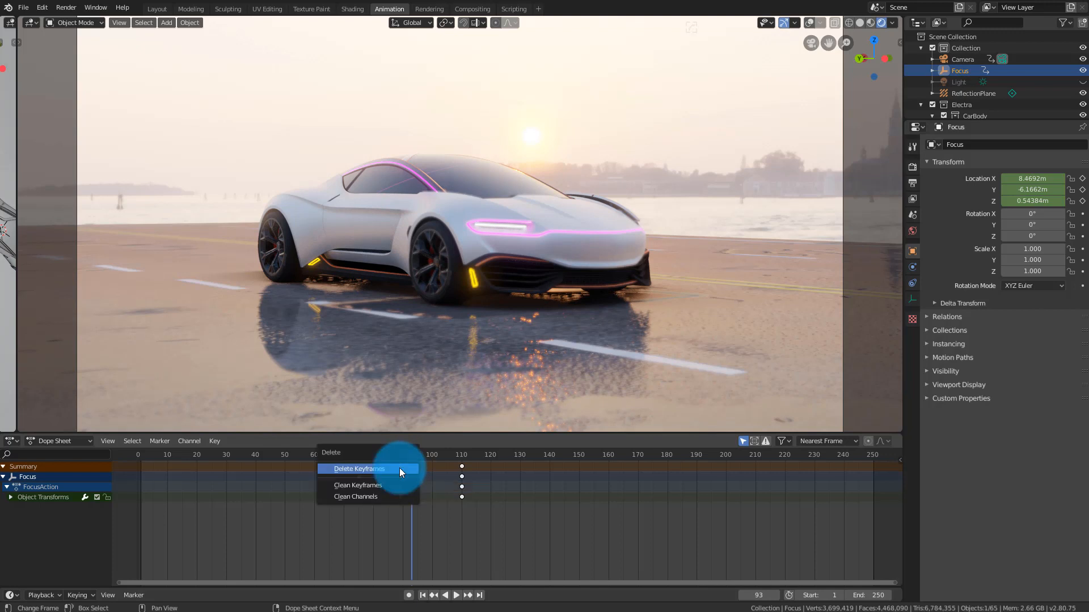
left_click(399, 468)
- Move the Focus empty's last keyframe to frame 90 and play back the focus pull
left_click_drag(410, 458, 206, 457)
left_click(462, 466)
key("space")
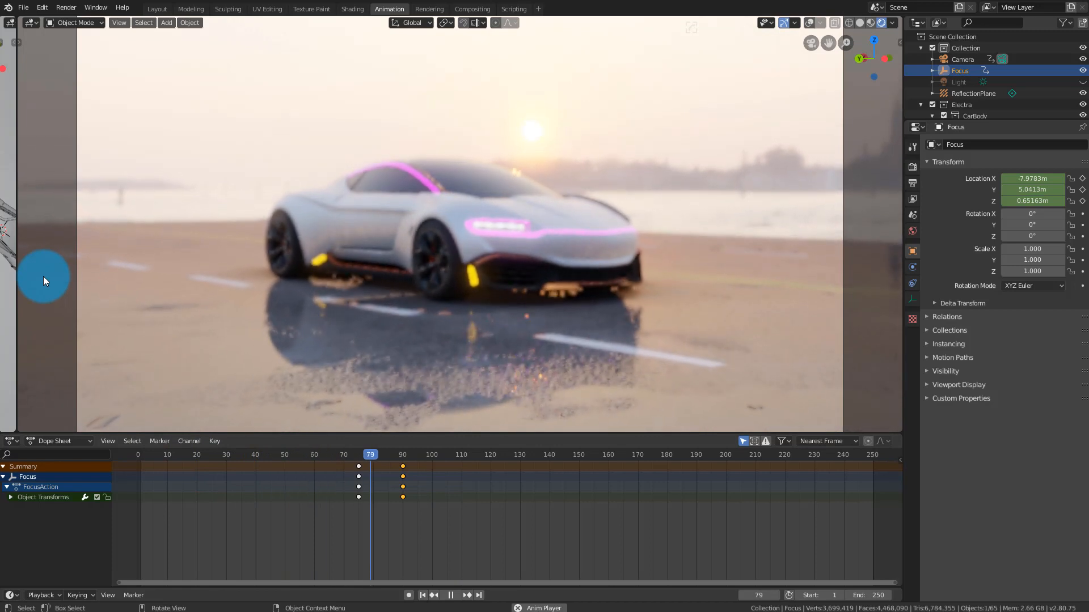
key("space")
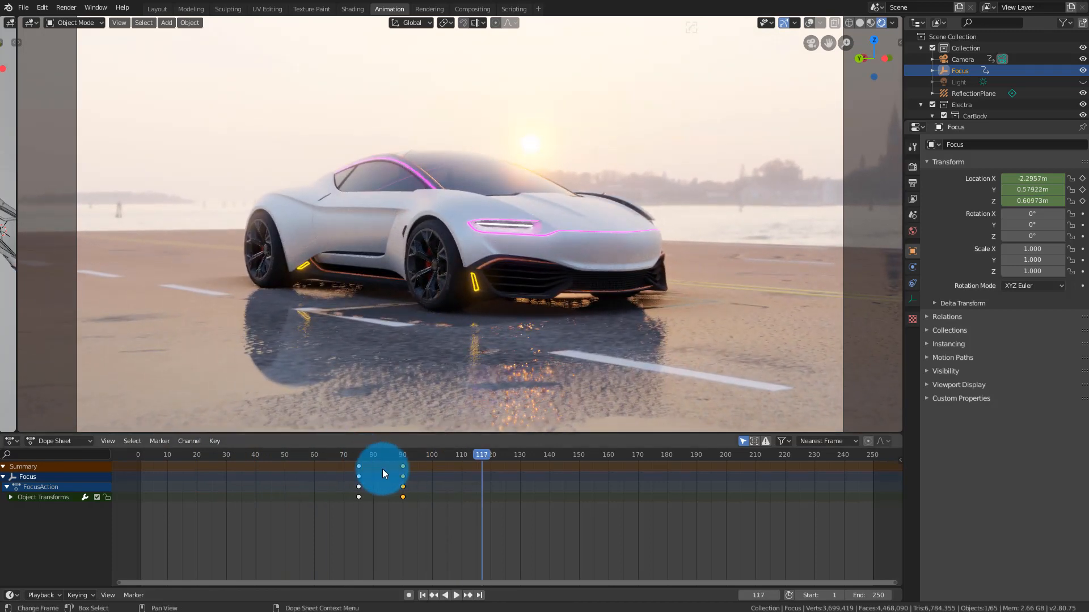
- Replay from the start to frame 47, and move the Focus empty's two keyframes to about frames 48 and 57
left_click_drag(472, 456, 138, 465)
key("space")
key("space")
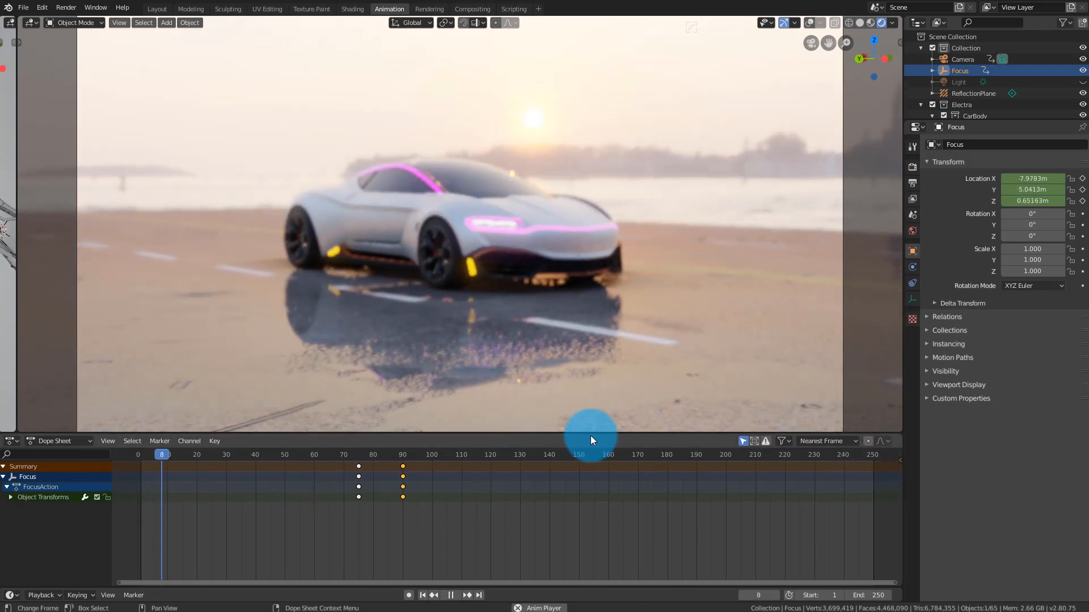
key("space")
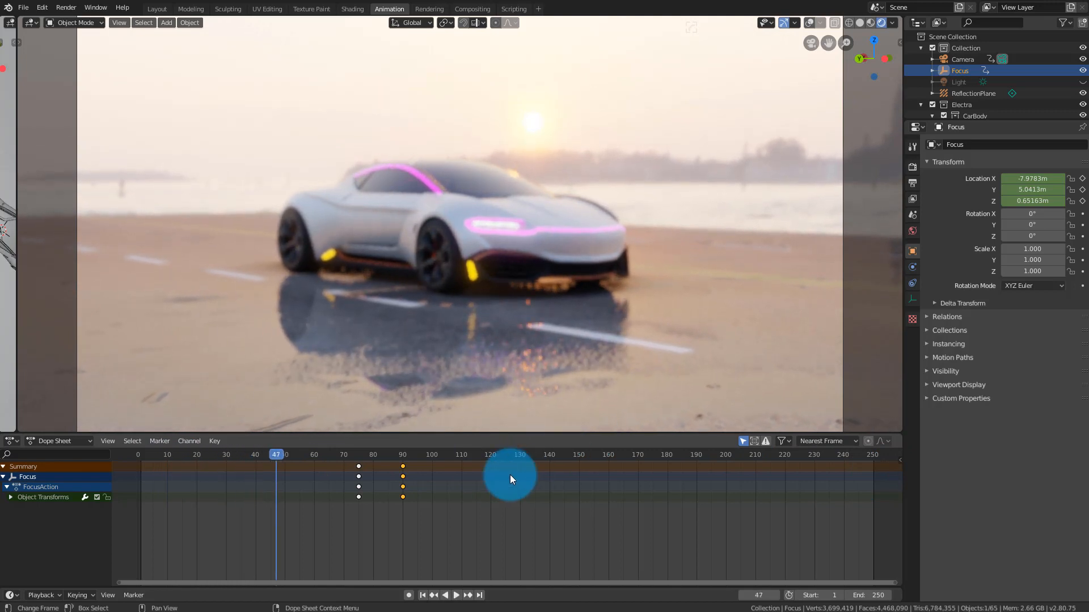
left_click_drag(360, 471, 276, 477)
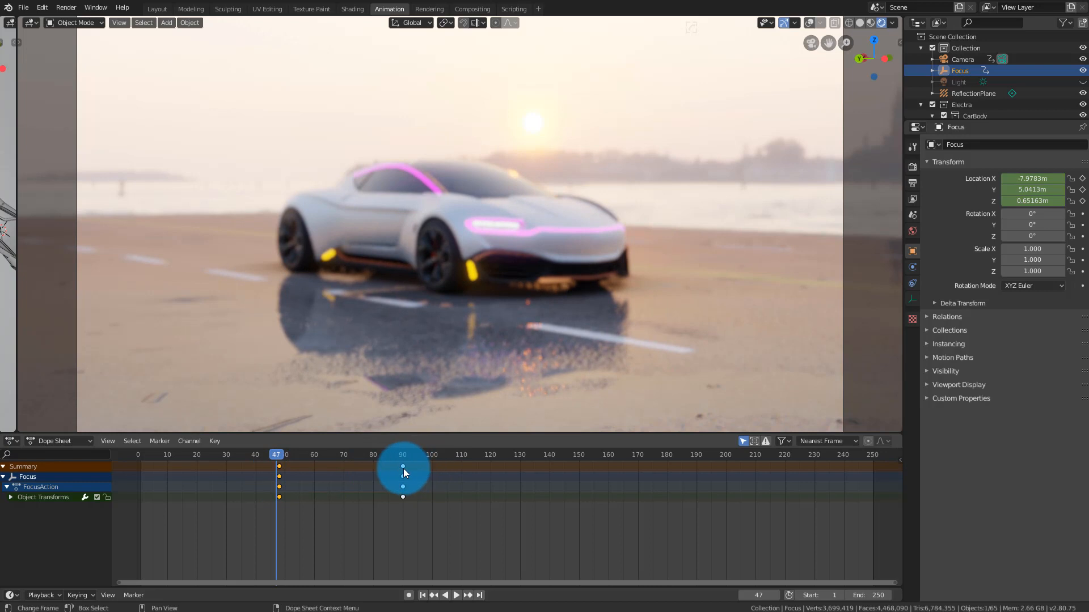
left_click_drag(403, 468, 307, 460)
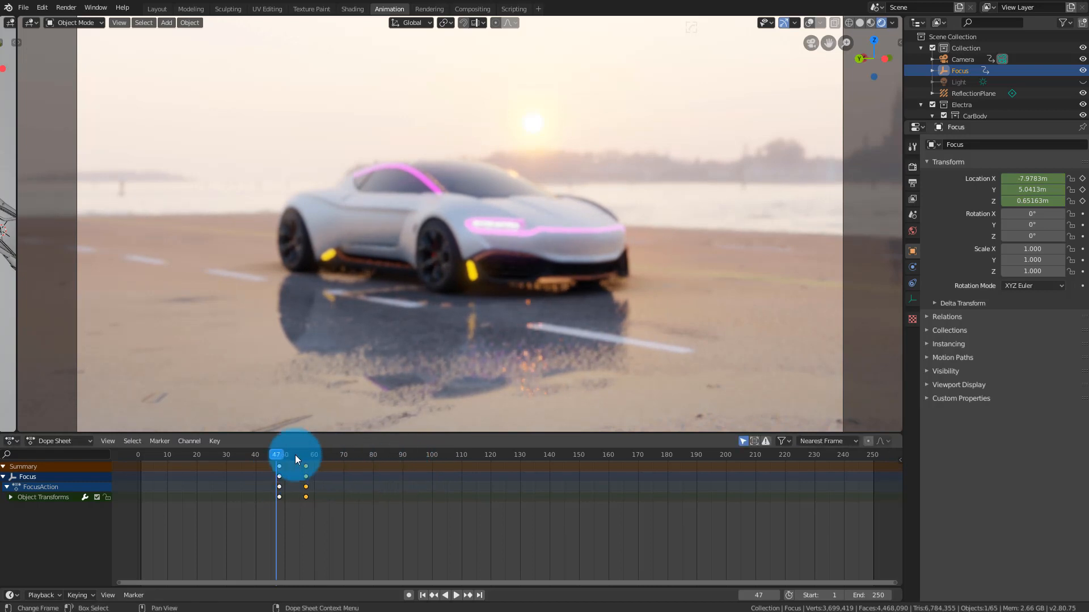
- Play back the retimed focus pull from the first frame, select the ReflectionPlane and stop at frame 67
key("shift+Left")
key("space")
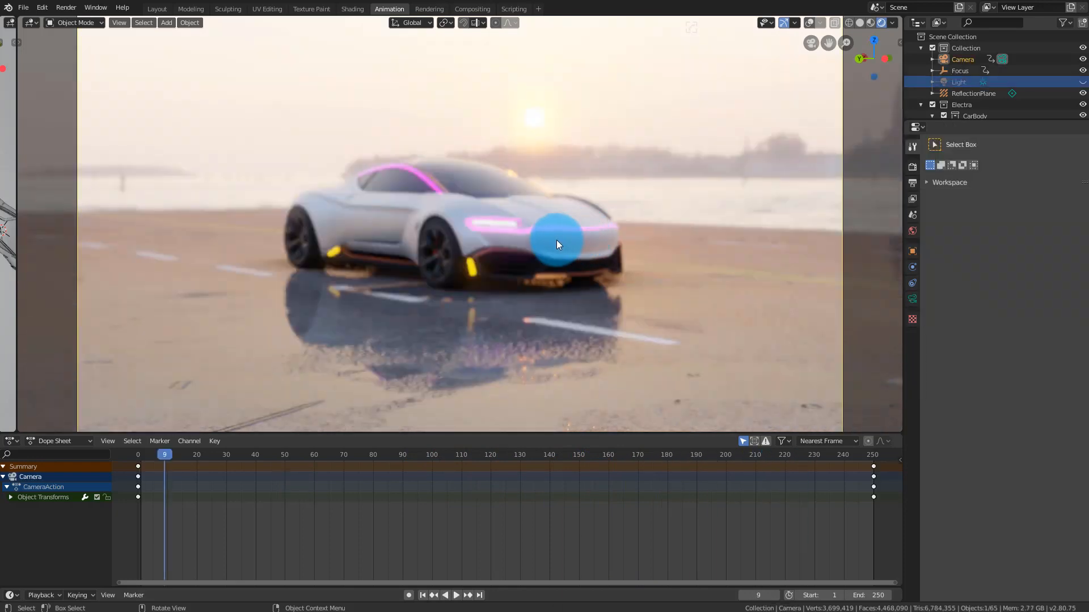
left_click(379, 286)
key("space")
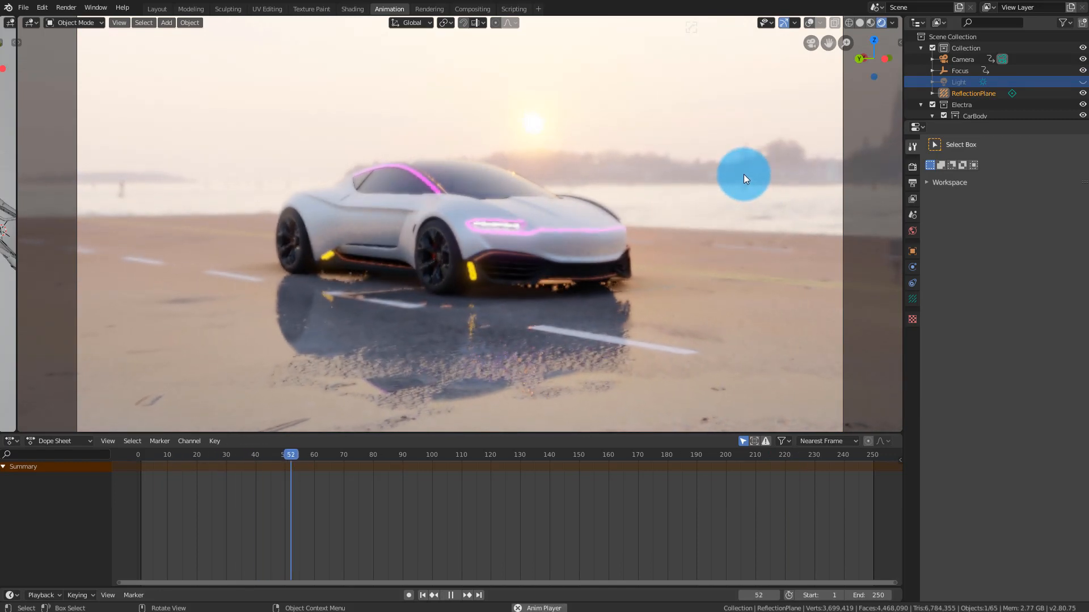
key("space")
- Choose F:\Youtube_Videos\Electra_Tutorial\ as the render output folder and PNG as the file format
left_click(912, 166)
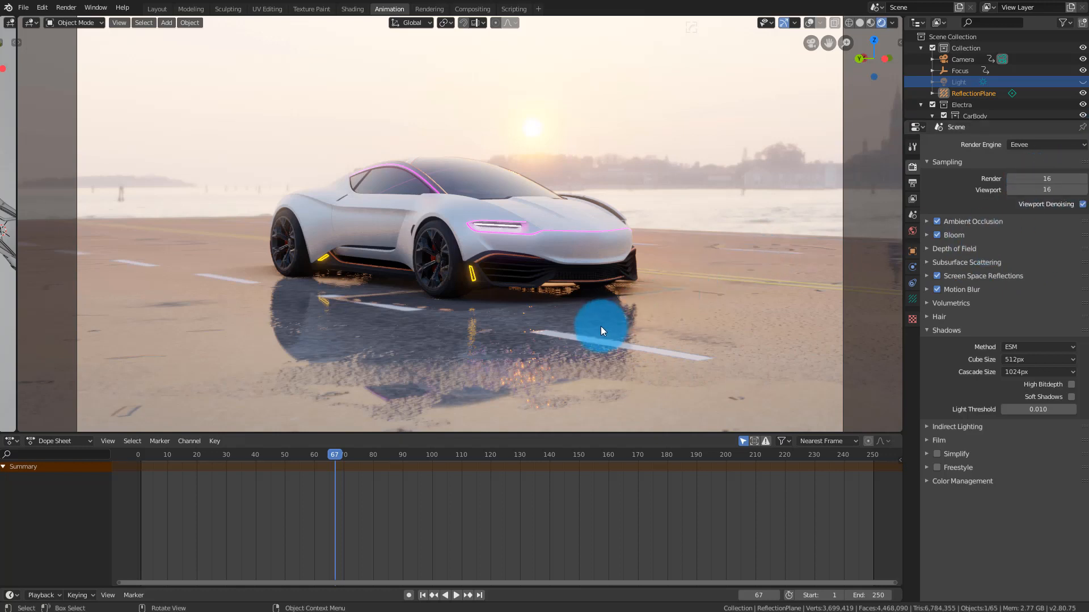
left_click(912, 199)
left_click(911, 182)
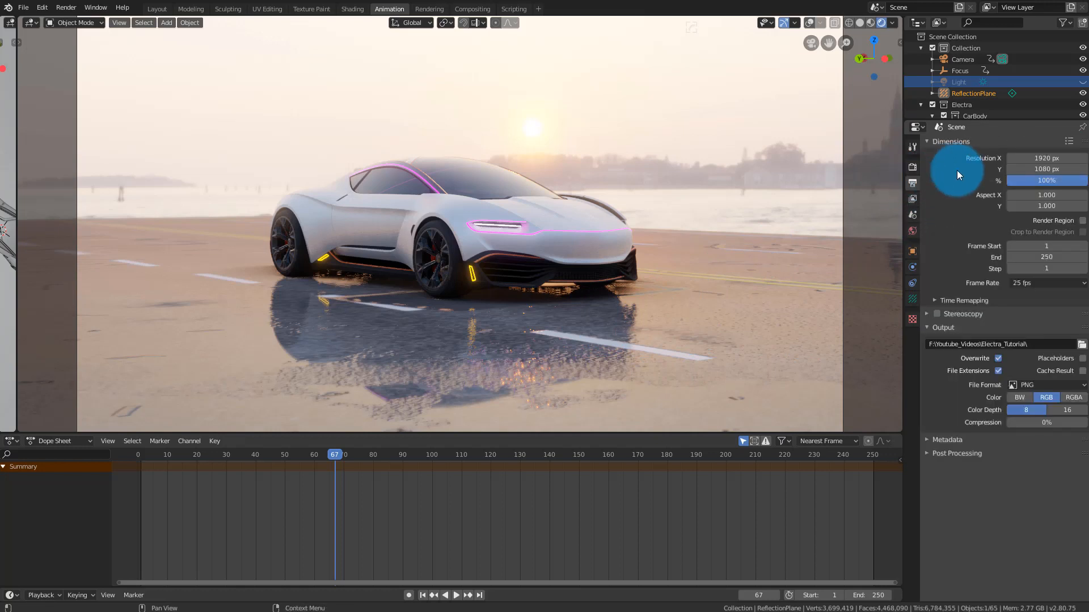
left_click(1081, 347)
double_click(223, 40)
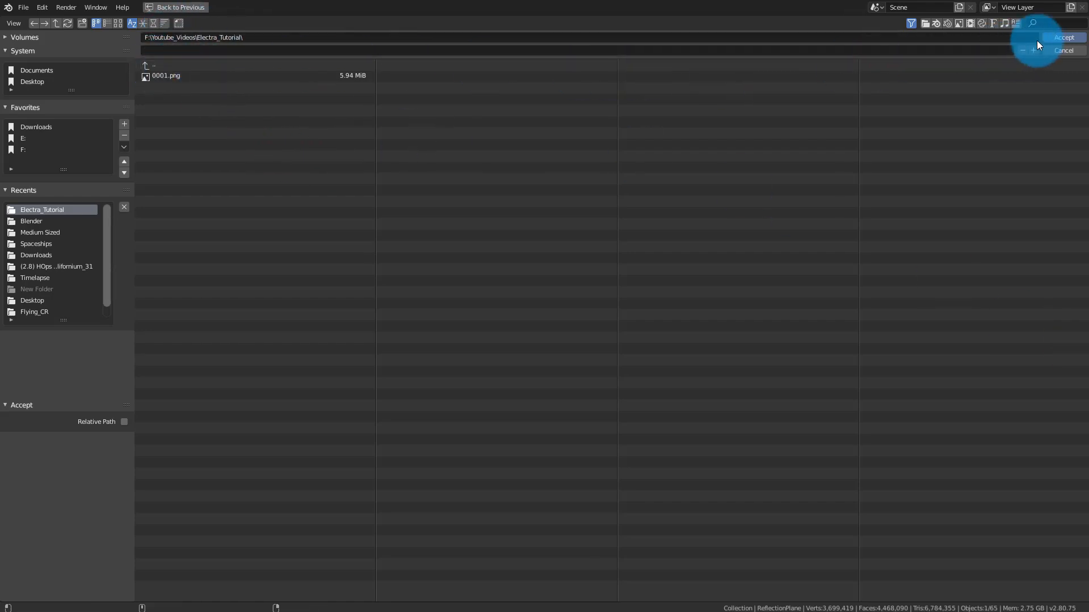
left_click(1055, 39)
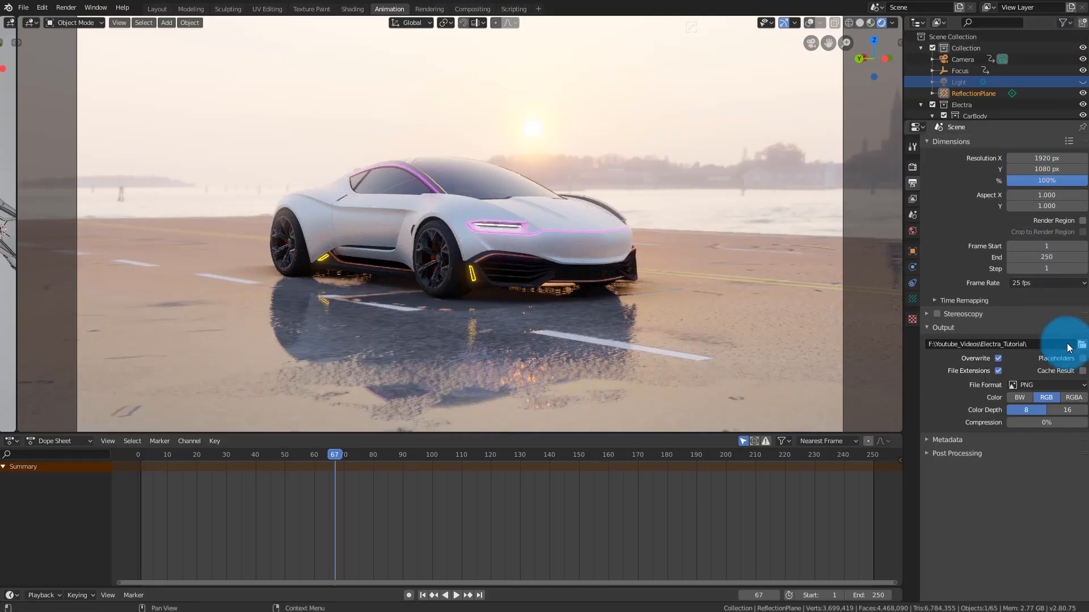
left_click(1029, 385)
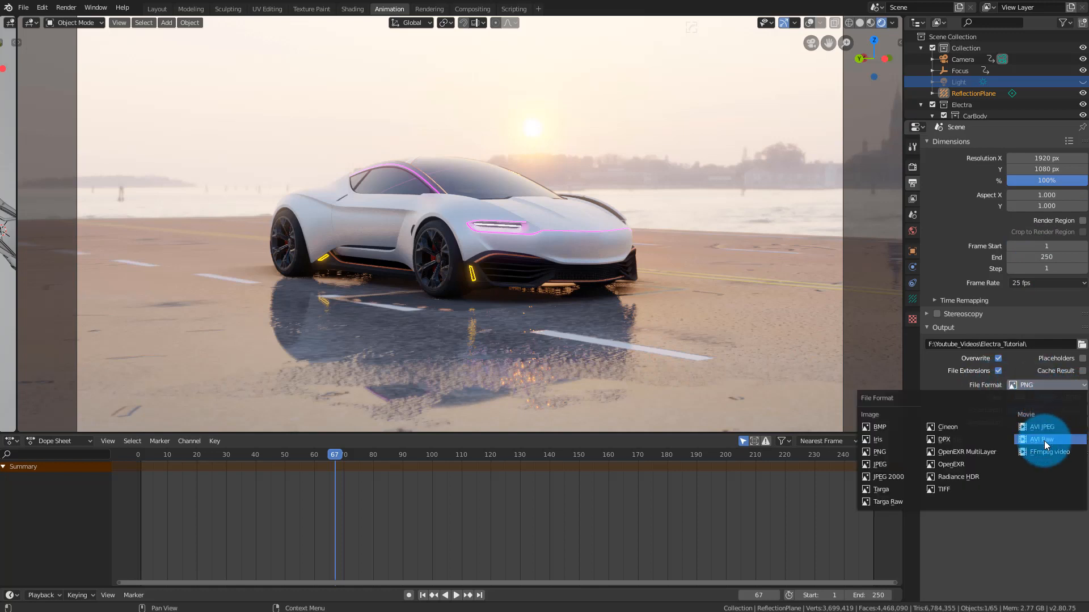
left_click(899, 450)
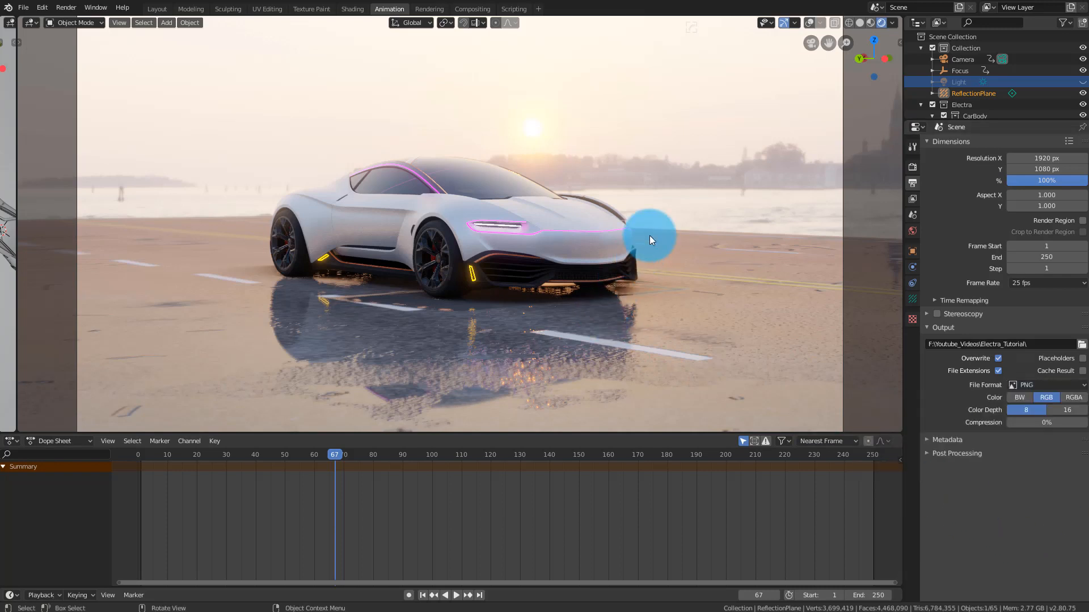
- Unhide the Light in the scene and play back the animation with it
left_click(1082, 83)
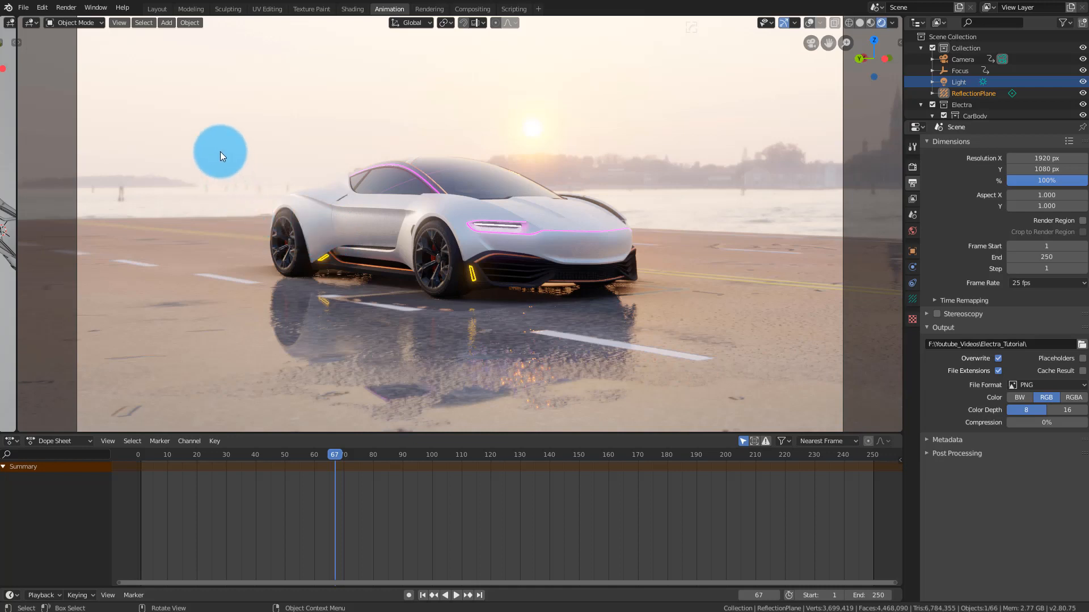
key("space")
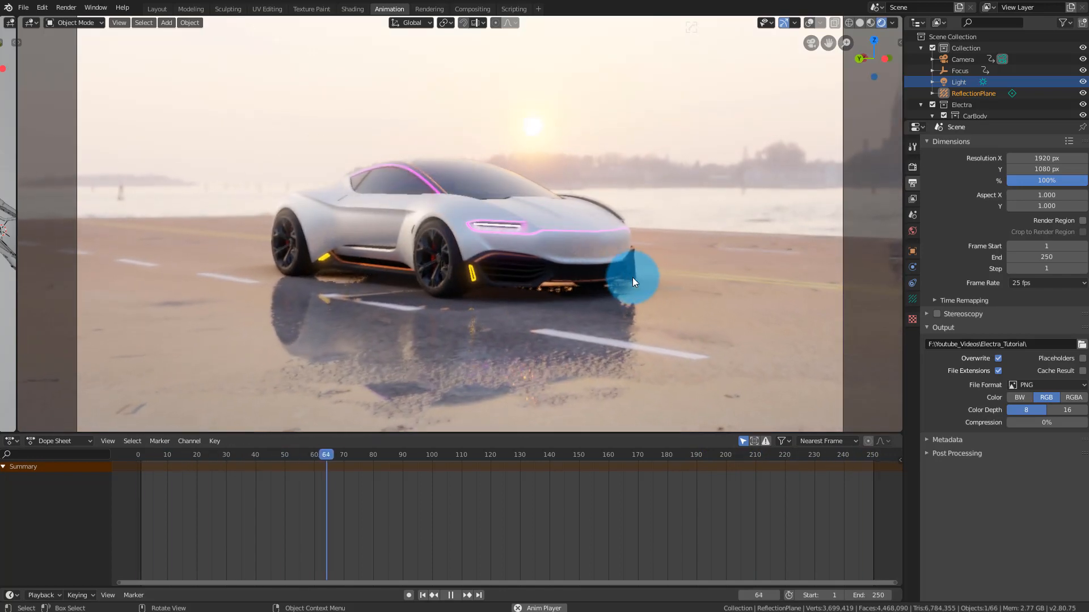
- Select the car body, try a dark red Base Color on its Car_Paint material, and return it to a near-white tone
left_click(592, 247)
left_click(912, 231)
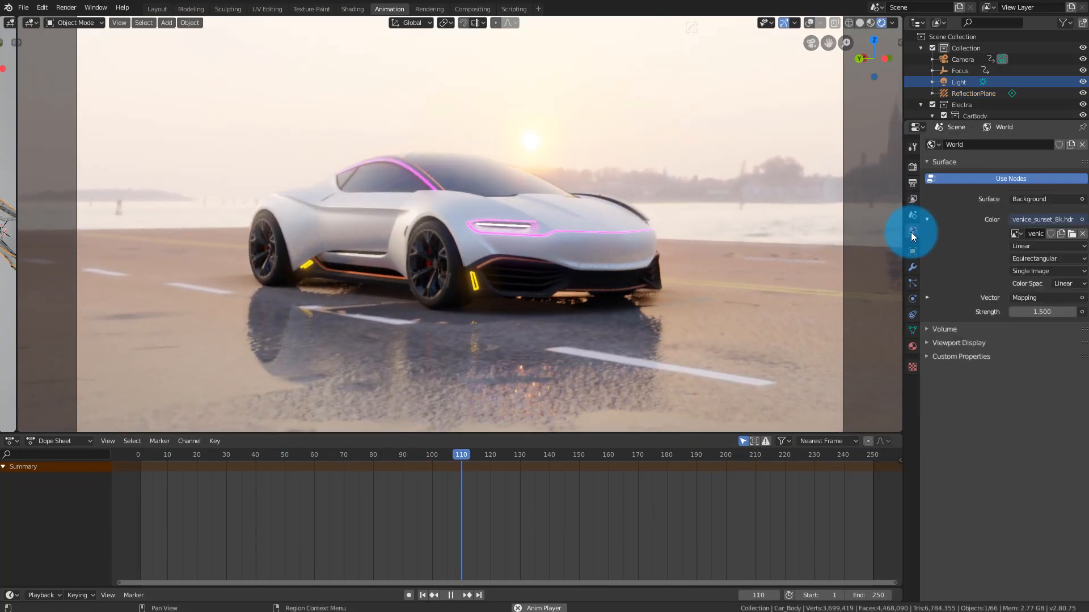
left_click(911, 347)
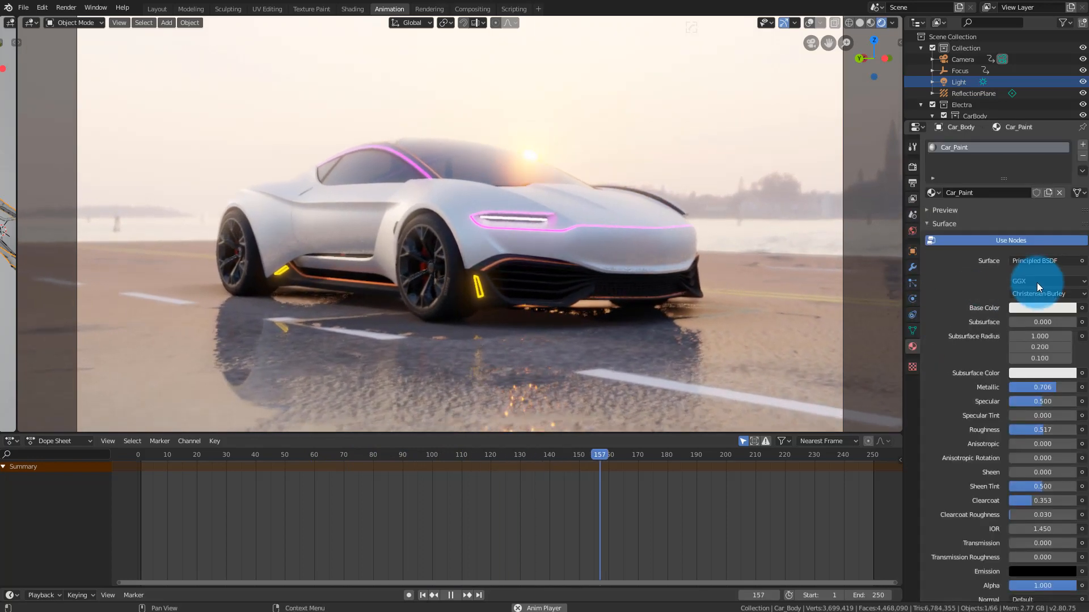
left_click(1043, 307)
left_click(1066, 186)
mouse_move(1066, 186)
left_mouse_down()
mouse_move(1067, 229)
mouse_move(1067, 193)
mouse_move(1062, 226)
mouse_move(1033, 267)
left_mouse_up()
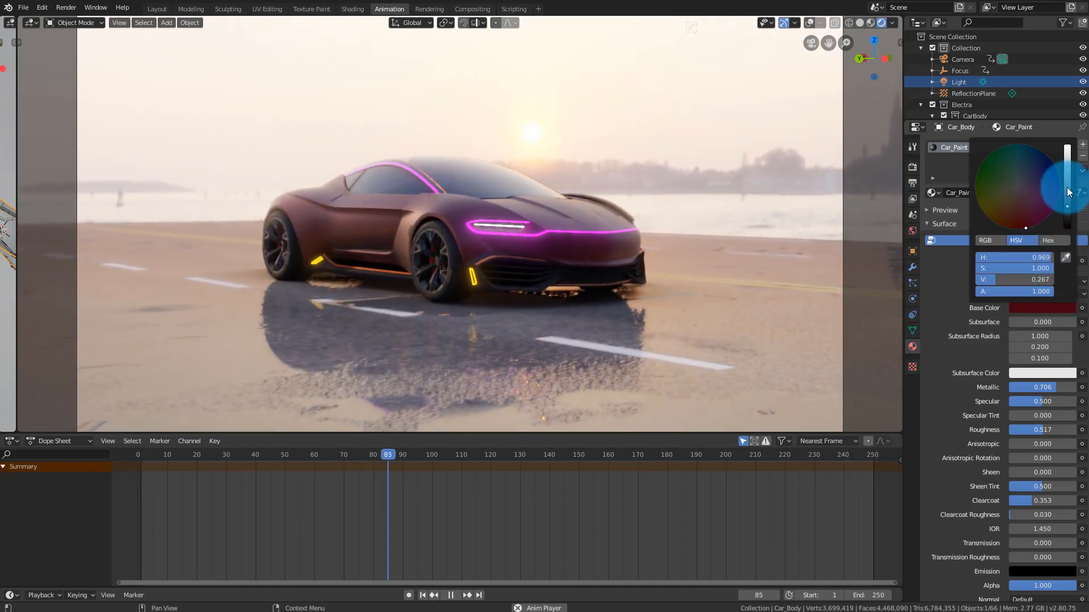
left_click_drag(1067, 188, 1066, 146)
left_click_drag(1040, 196, 1018, 187)
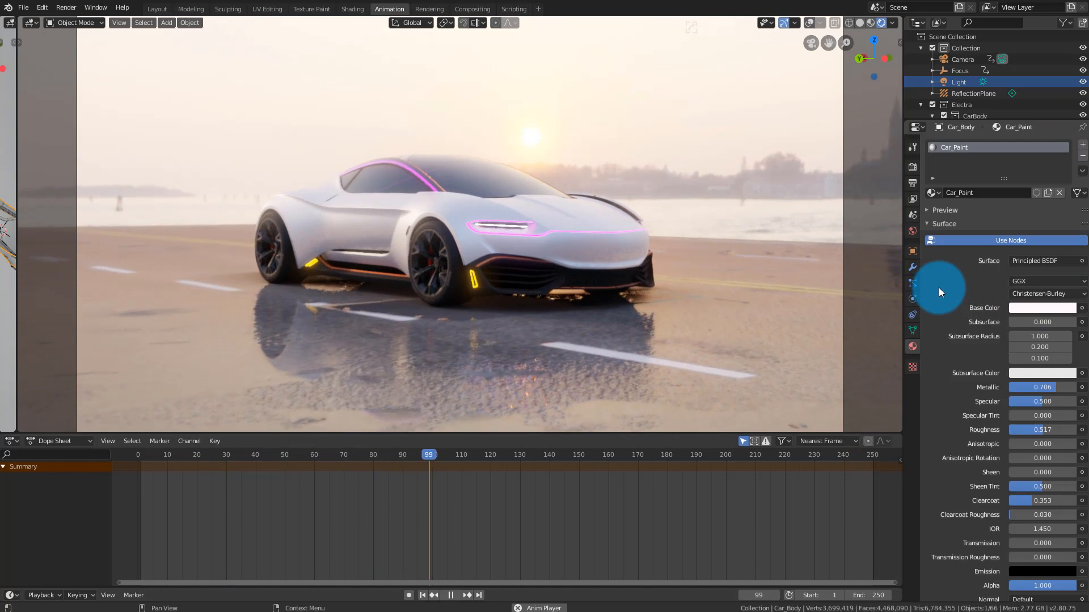
- Stop the playback and start rendering the full animation
key("space")
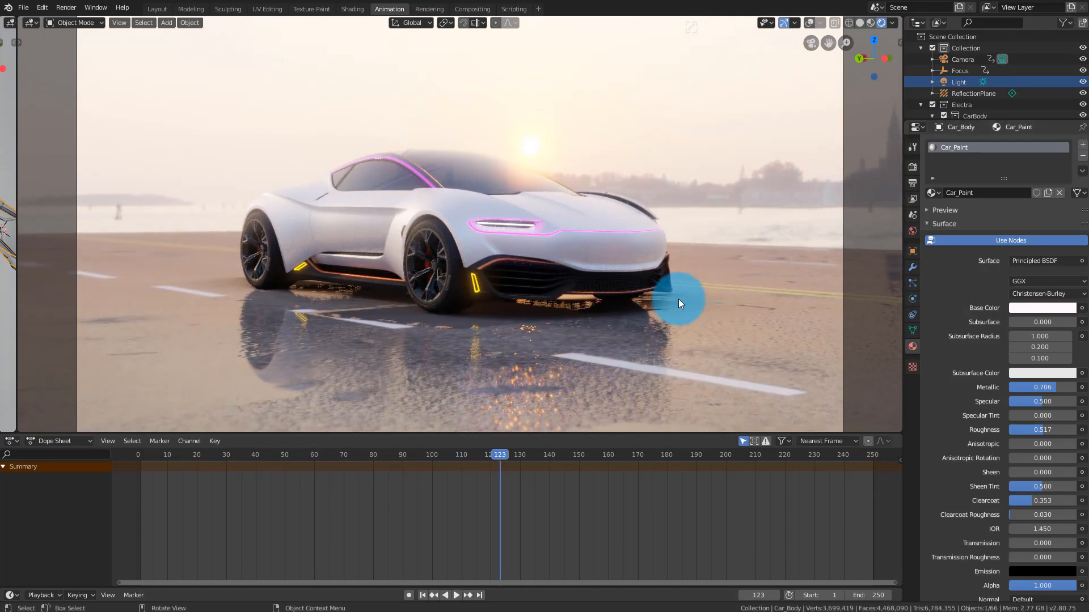
key("ctrl+F12")
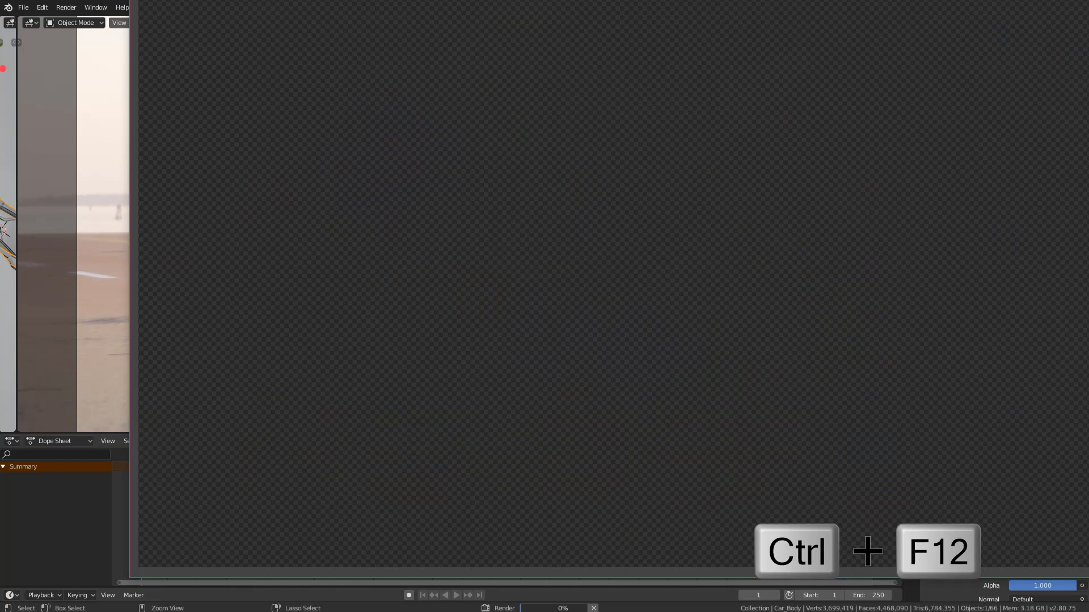
left_click_drag(518, 0, 383, 0)
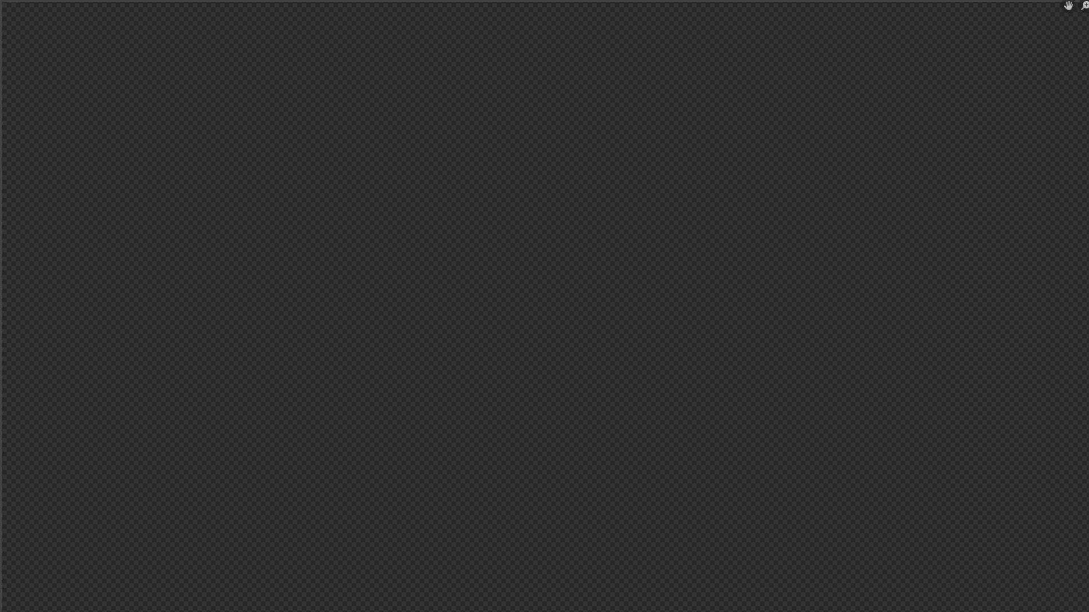